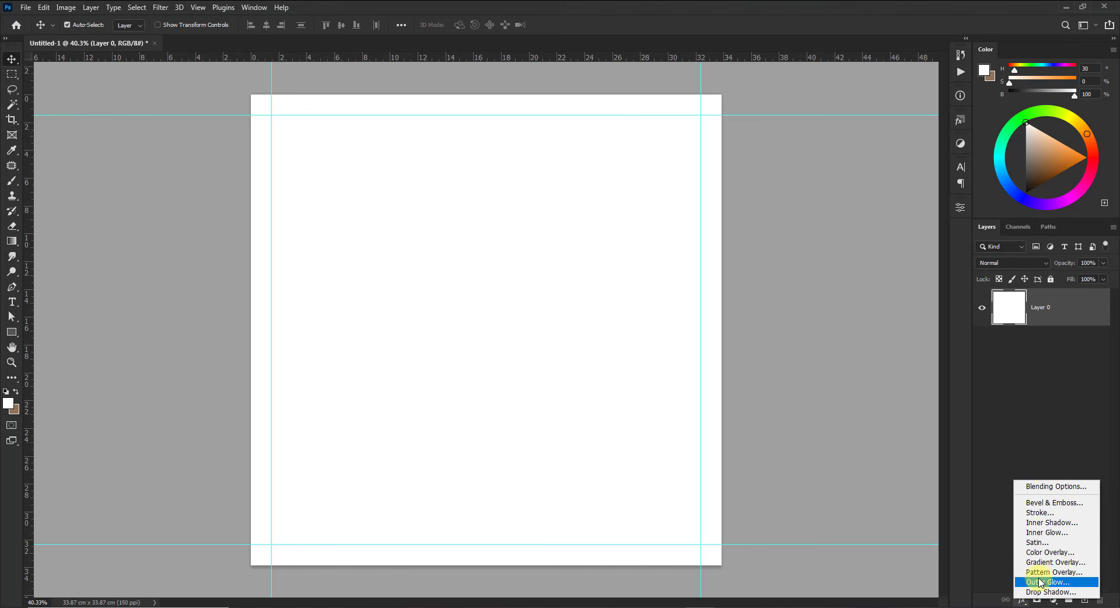
# Add a reversed radial Gradient Overlay to Layer 0, centred on the canvas, with a 45° angle and 120% scale
pyautogui.click(1046, 562)
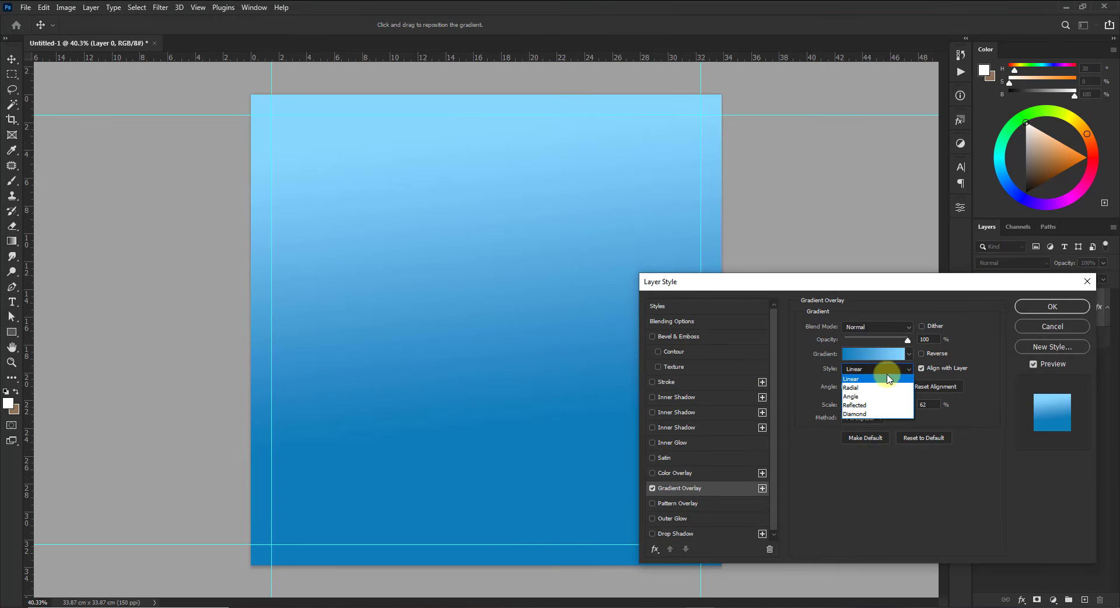
pyautogui.click(882, 385)
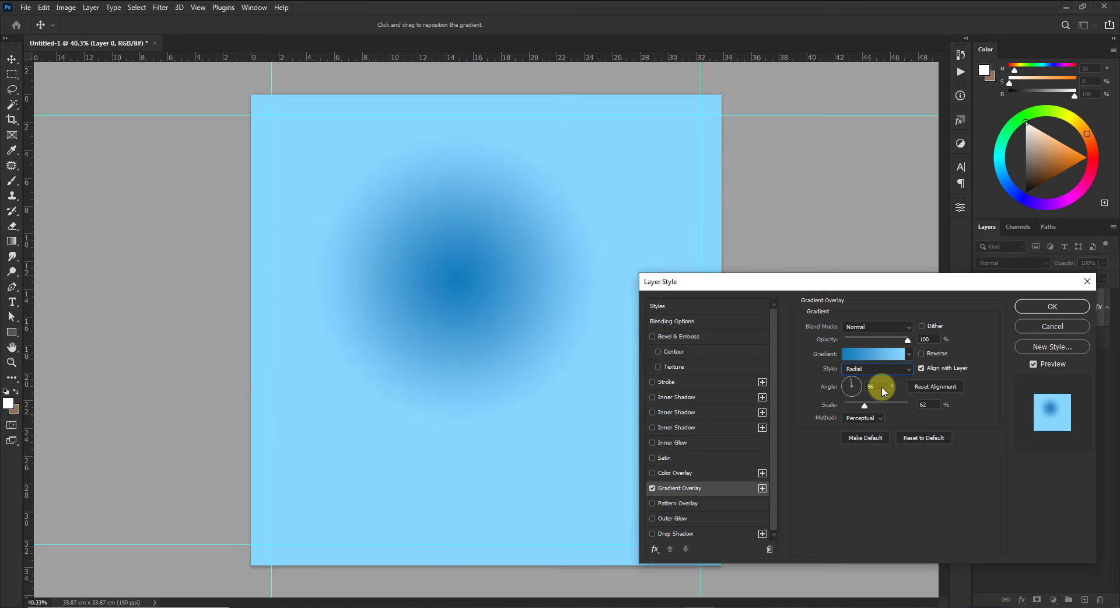
pyautogui.click(921, 353)
pyautogui.moveTo(462, 278); pyautogui.dragTo(493, 331)
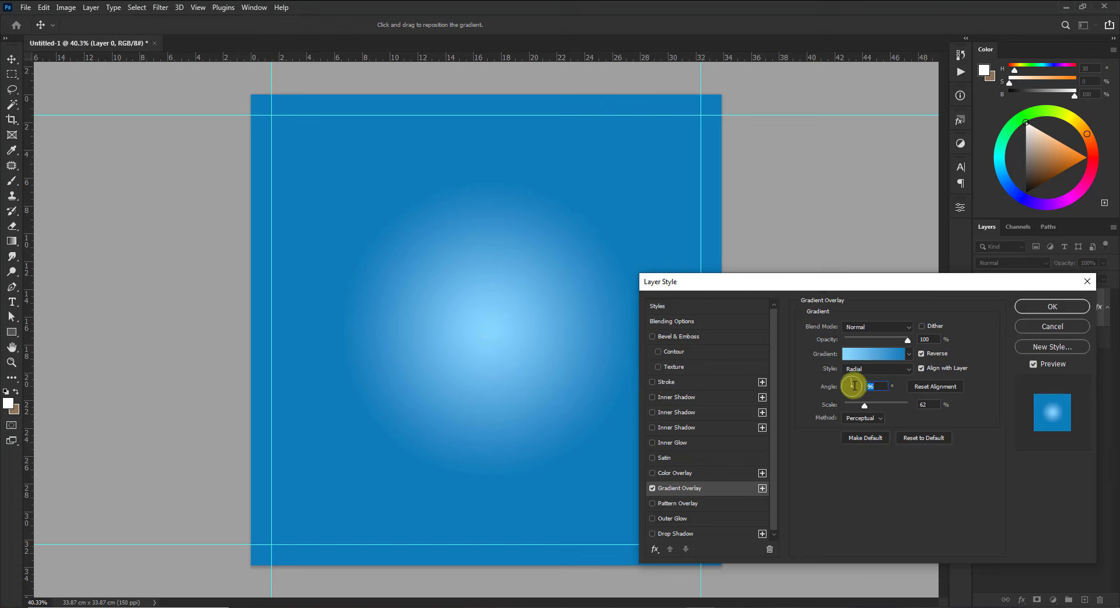
pyautogui.write('45')
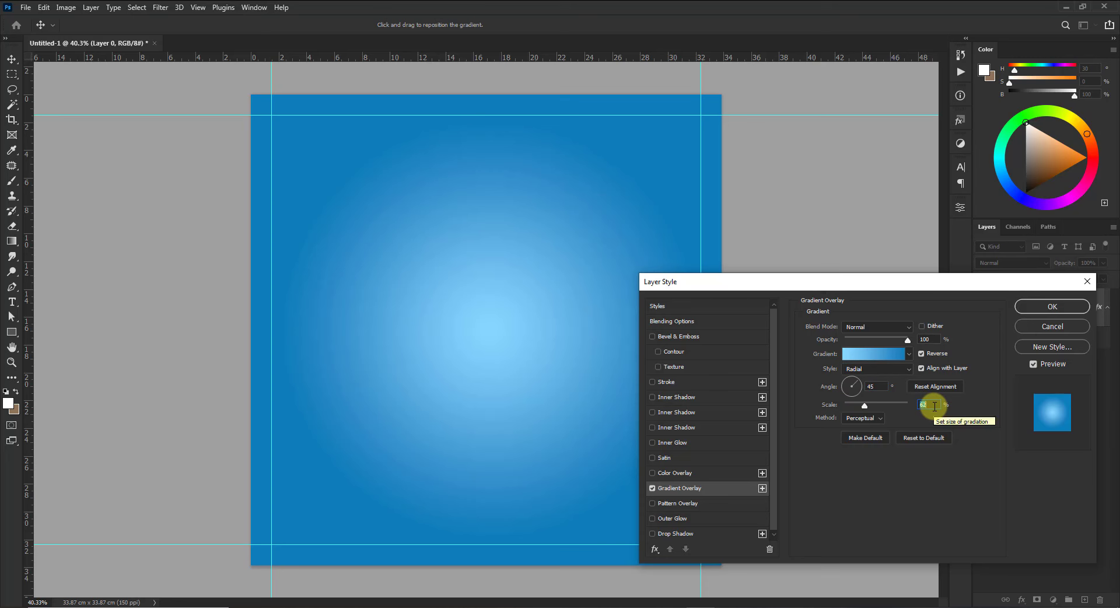
pyautogui.write('120')
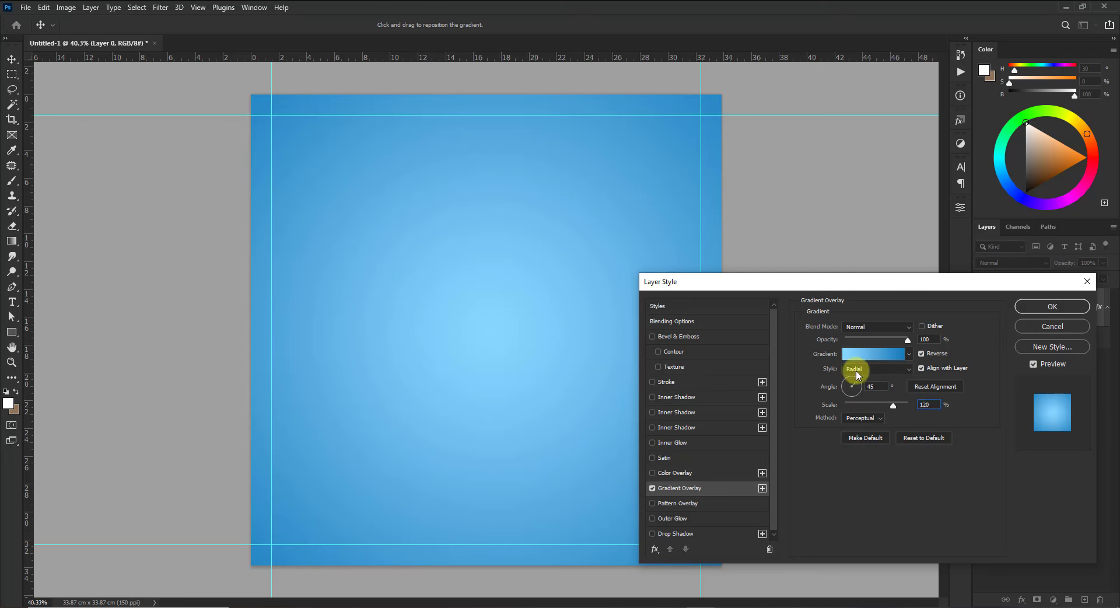
# Set the gradient's light blue stop at location 100% to white
pyautogui.click(870, 353)
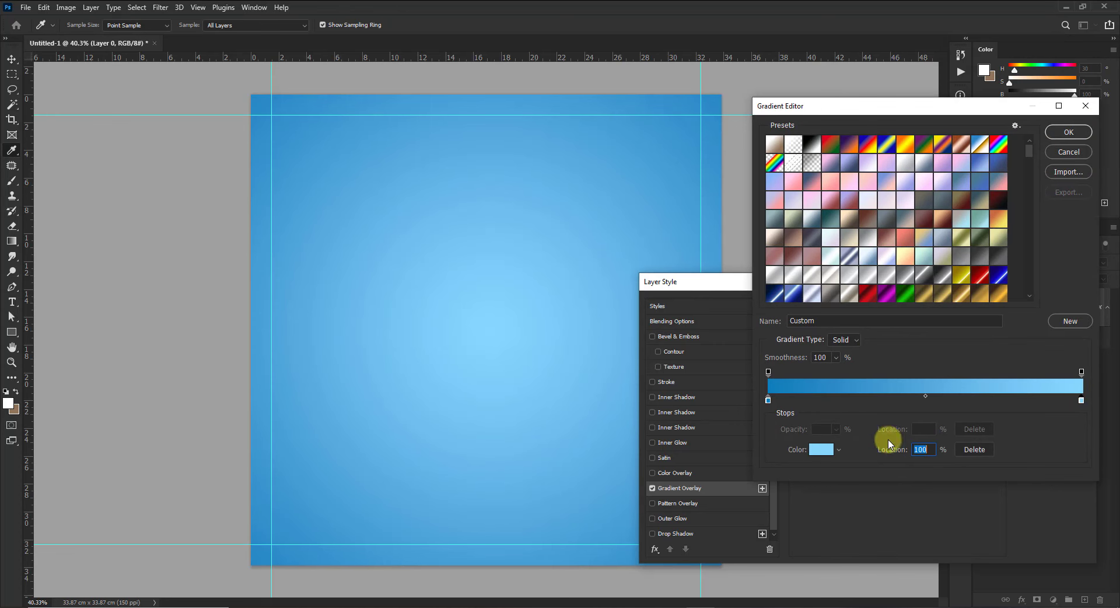
pyautogui.click(817, 450)
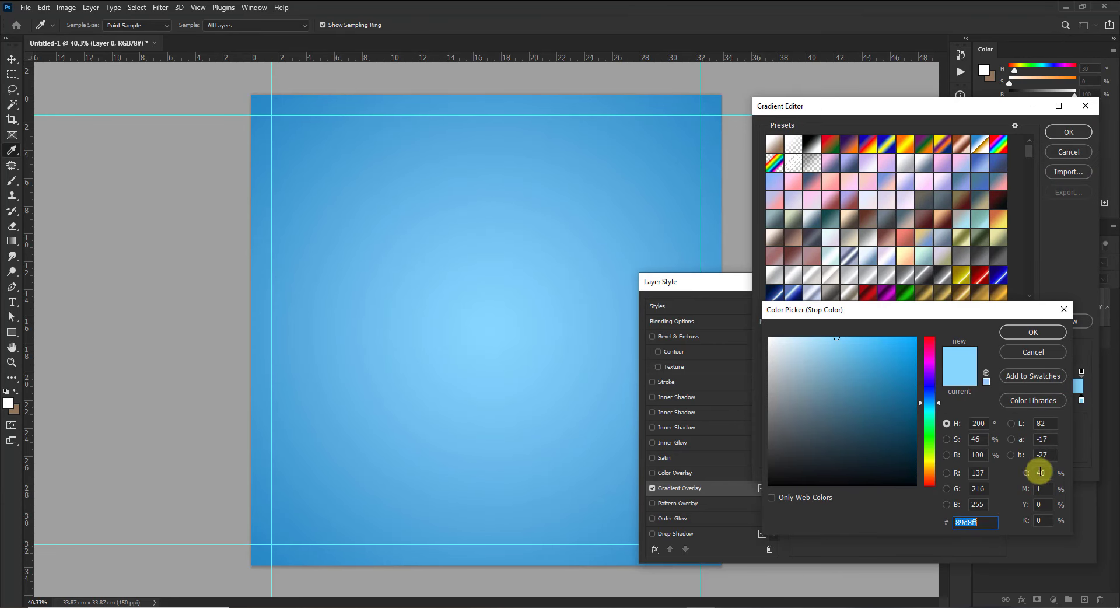
pyautogui.write('00')
pyautogui.press('Tab')
pyautogui.press('Tab')
pyautogui.press('Return')
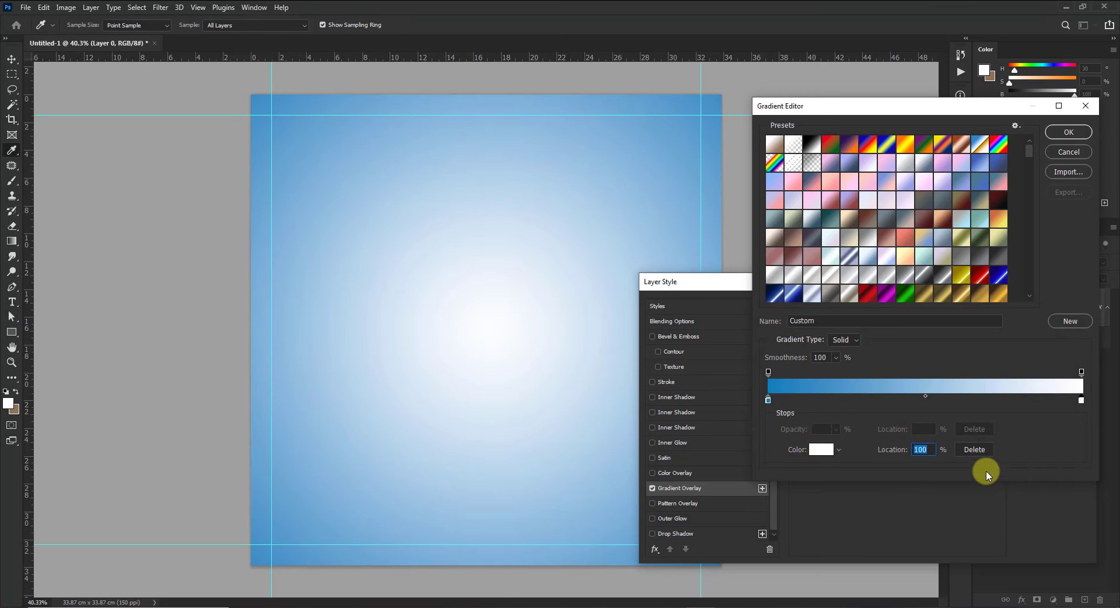
# Set the gradient's stop at location 0% to RGB 100, 200, 250 and apply the layer style
pyautogui.click(815, 449)
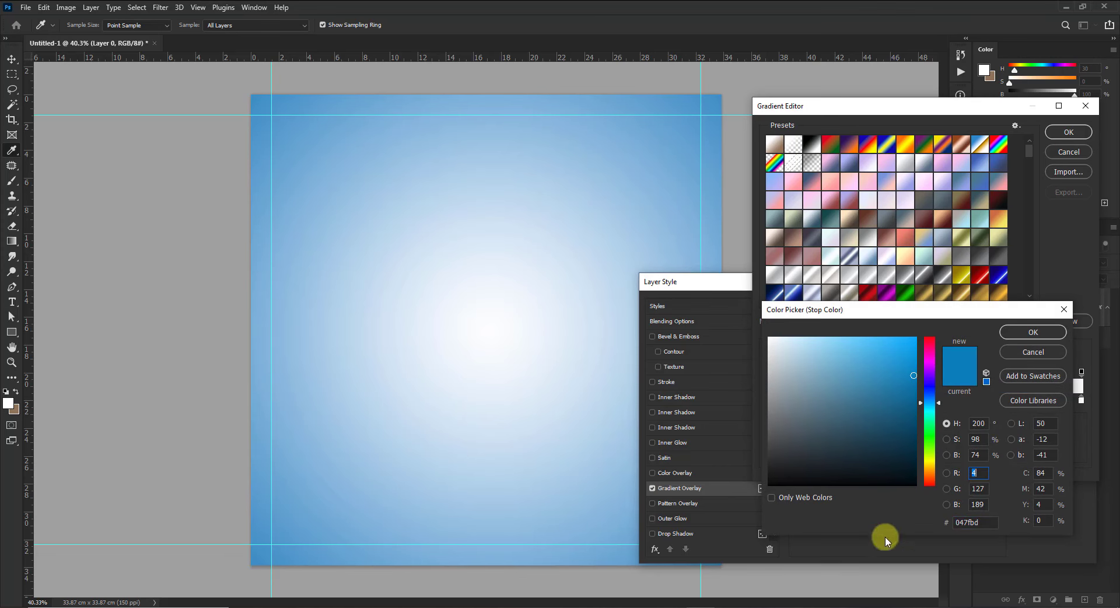
pyautogui.write('100200')
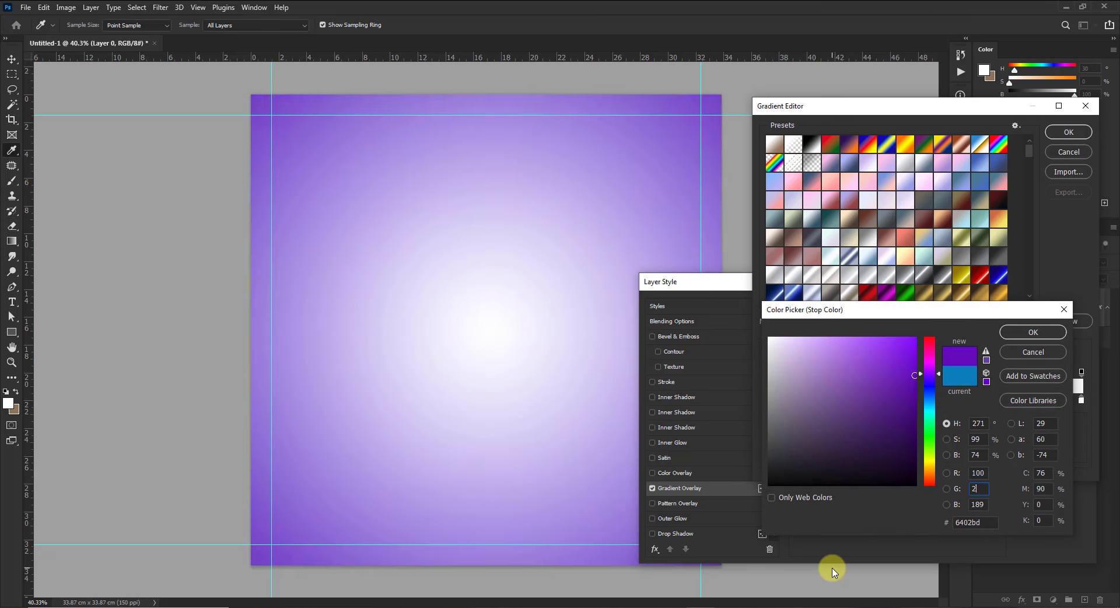
pyautogui.write('250')
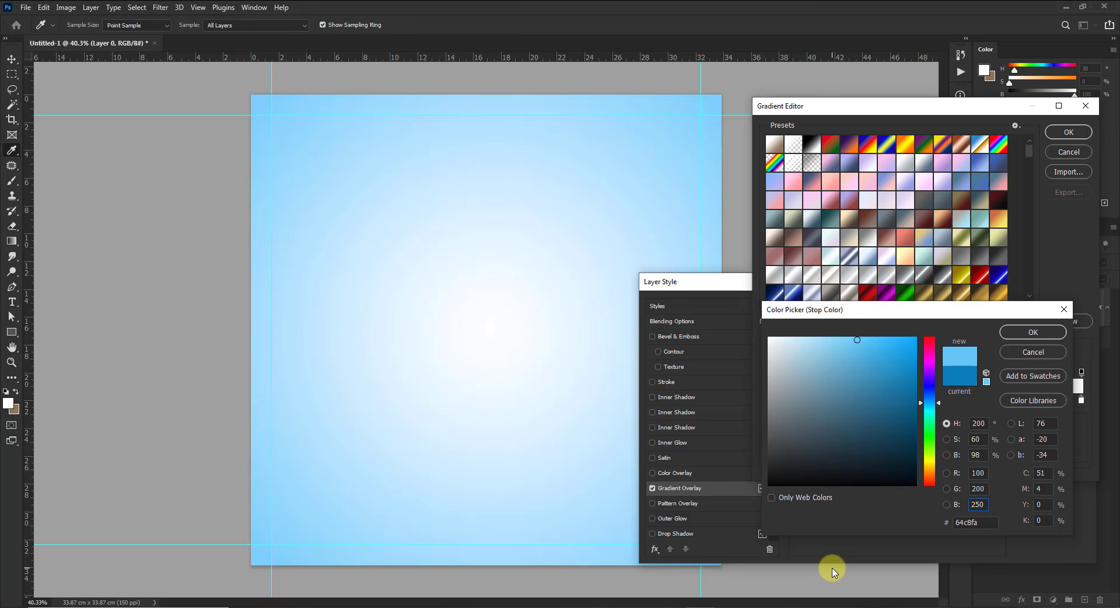
pyautogui.press('Return')
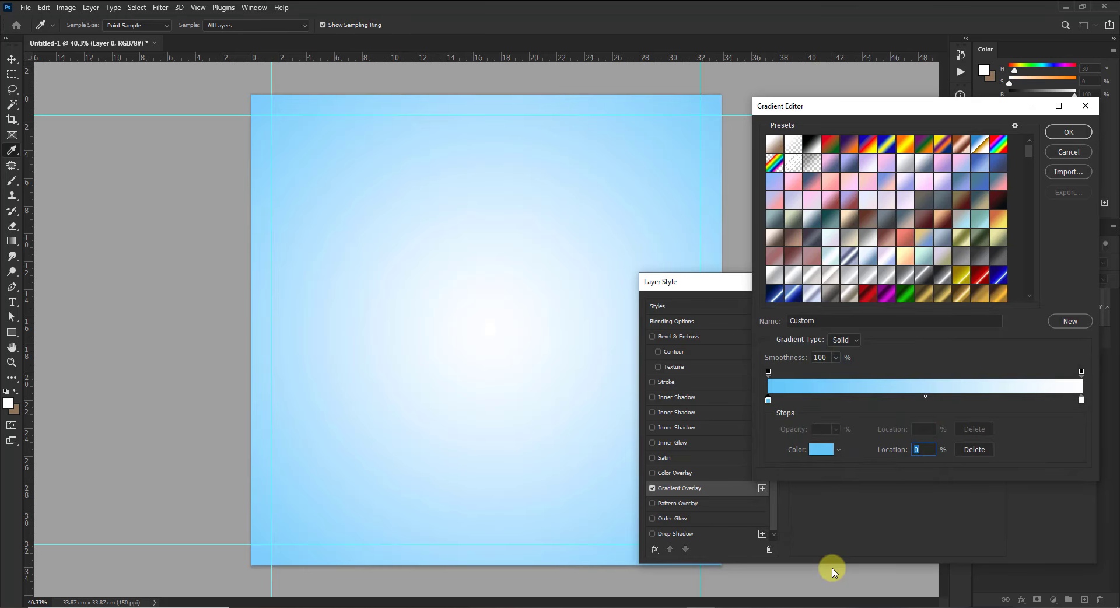
pyautogui.press('Return')
pyautogui.press('Return')
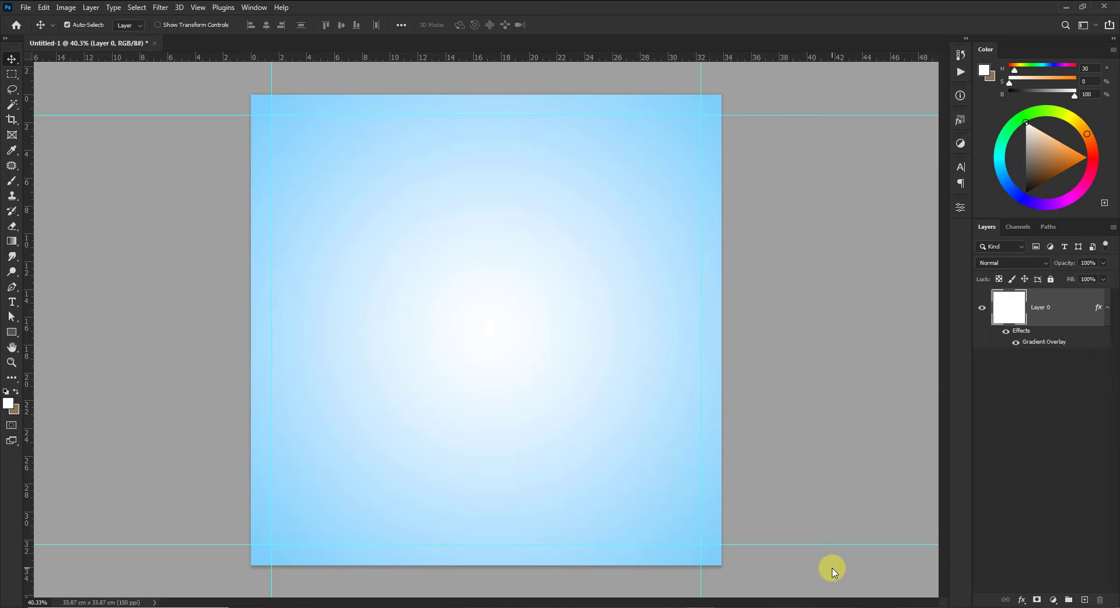
# Create a new layer above Layer 0 and choose the 1266 px light-burst brush for the Brush tool
pyautogui.click(1086, 600)
pyautogui.click(13, 181)
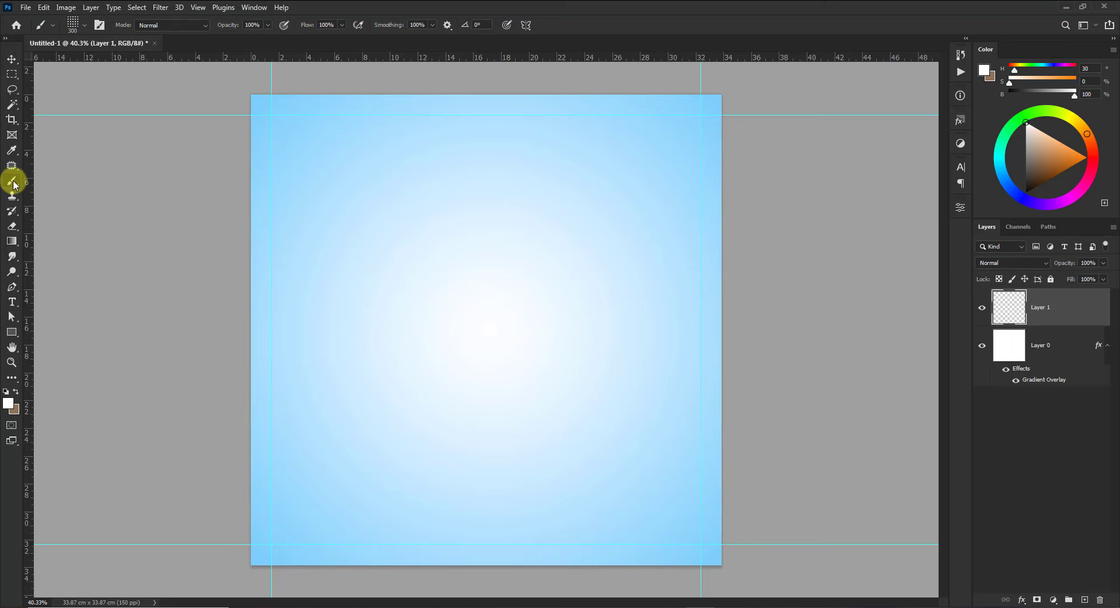
pyautogui.rightClick(497, 328)
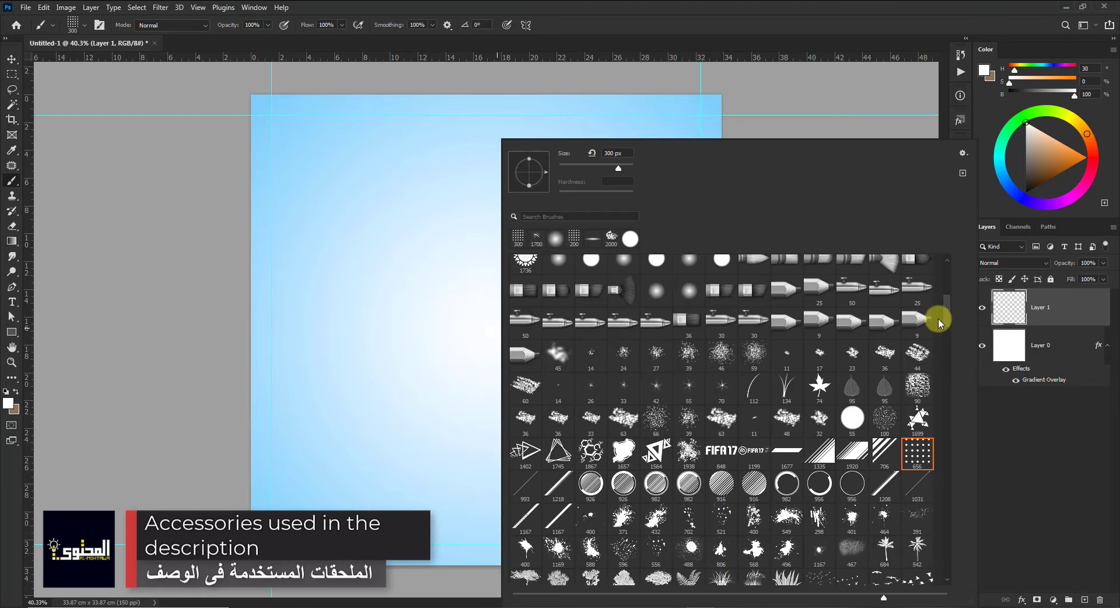
pyautogui.moveTo(945, 315); pyautogui.dragTo(943, 506)
pyautogui.scroll(-4, 943, 506)
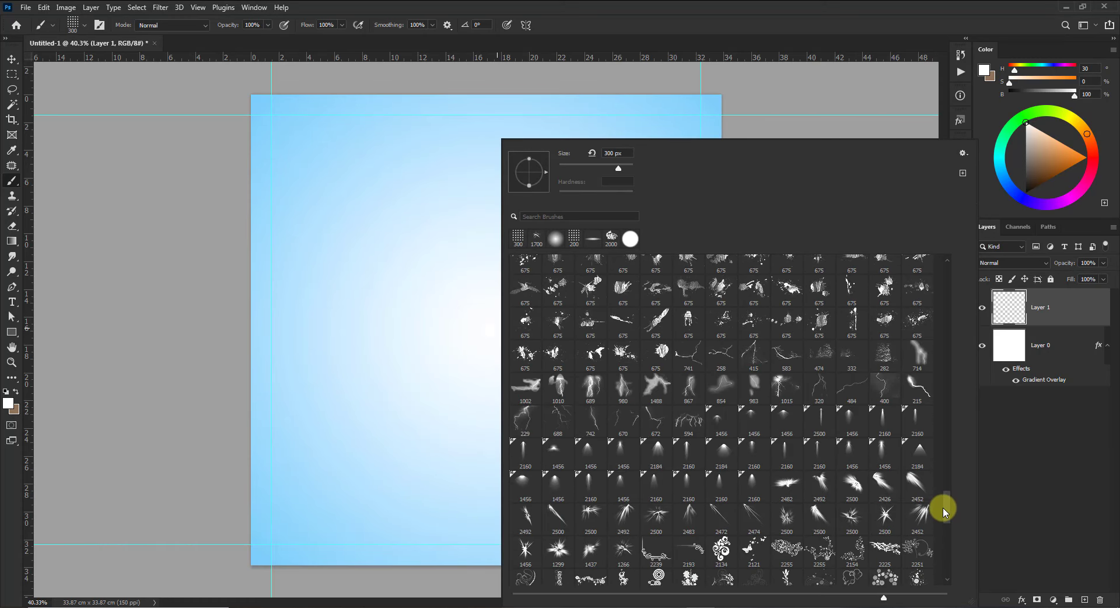
pyautogui.scroll(-1, 943, 509)
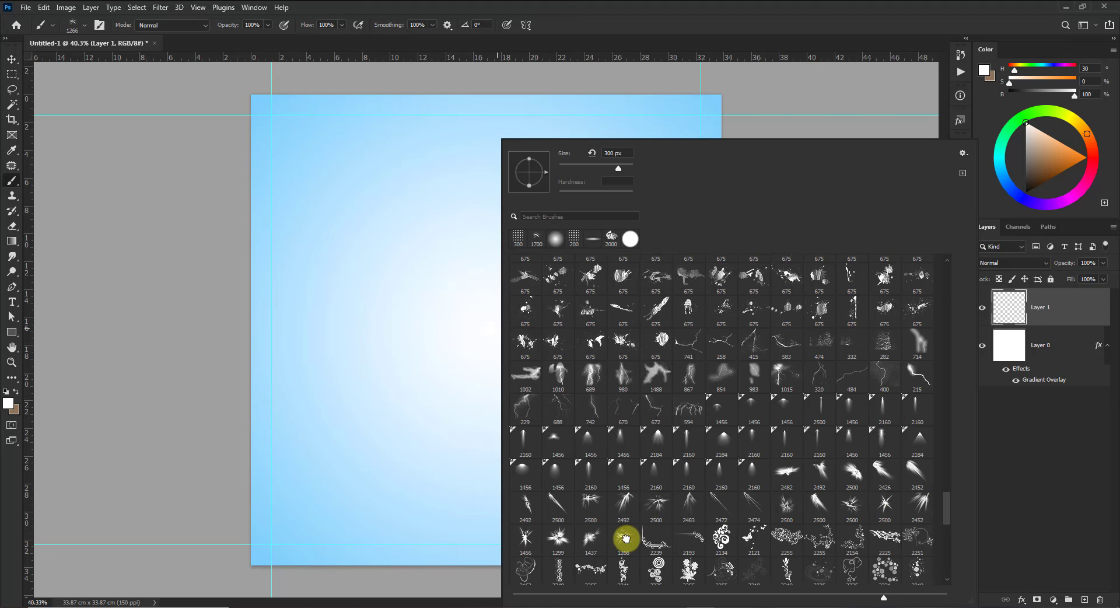
# Keep white (ffffff) as the foreground colour, set the brush size to 2000 px and stamp the light burst once at the canvas centre
pyautogui.click(7, 403)
pyautogui.click(7, 403)
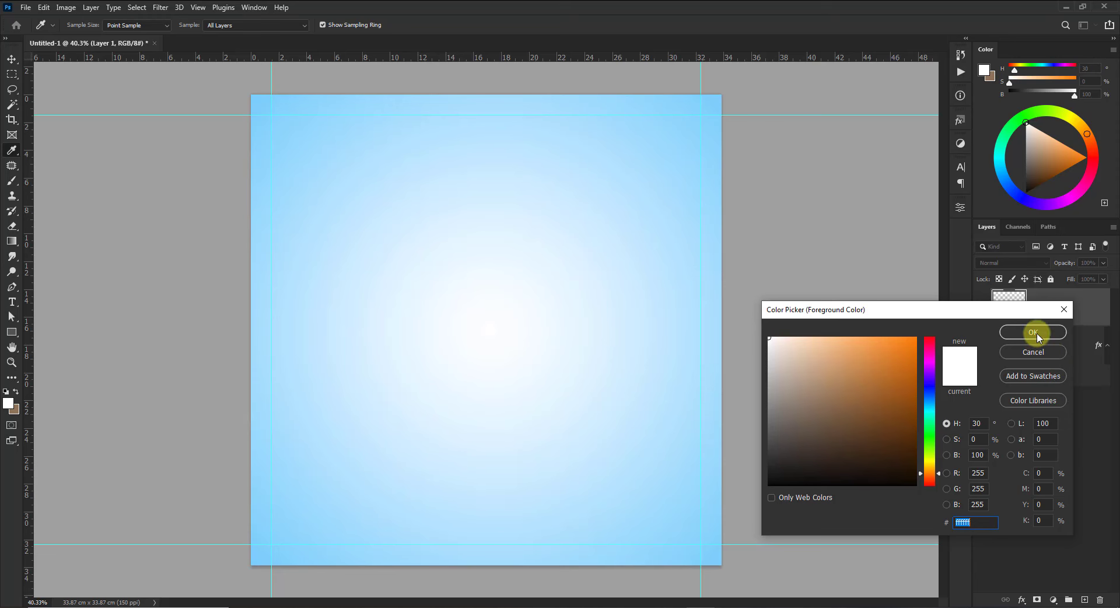
pyautogui.click(1032, 332)
pyautogui.rightClick(482, 318)
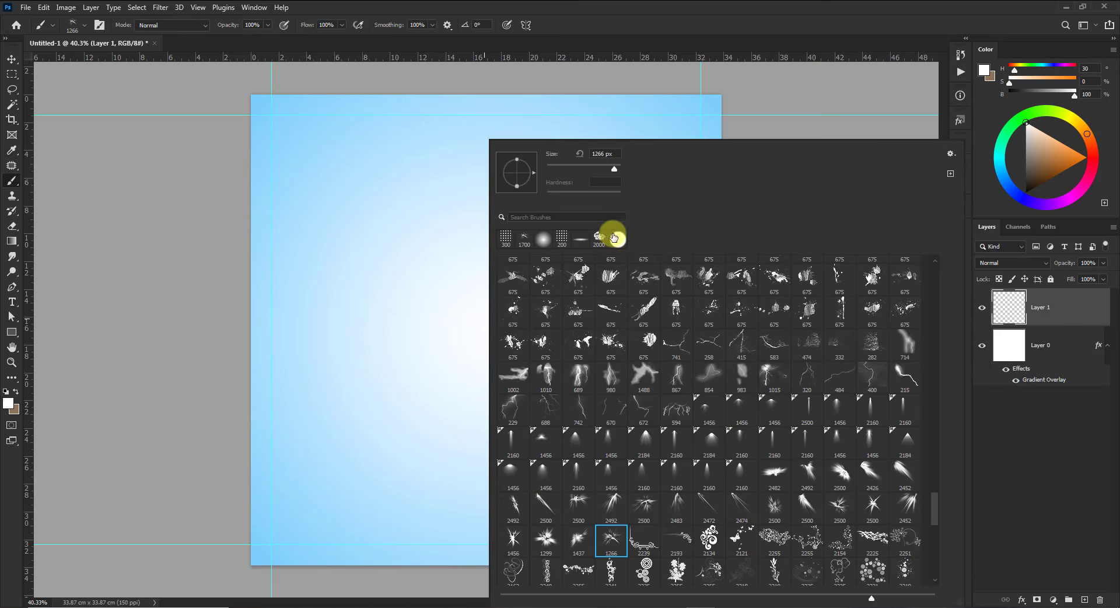
pyautogui.doubleClick(599, 154)
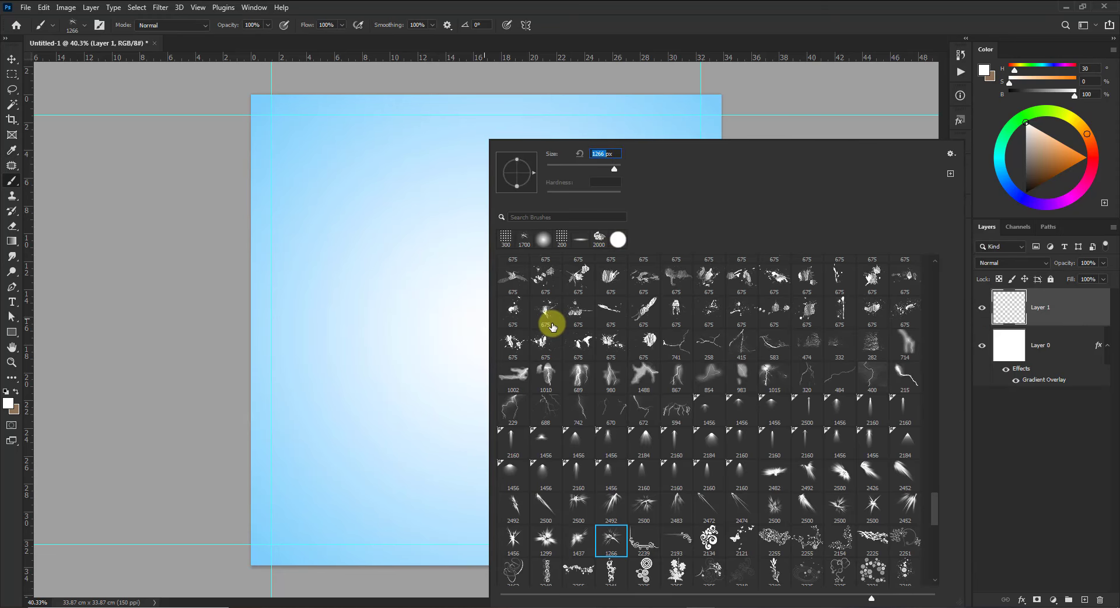
pyautogui.write('2000')
pyautogui.press('Return')
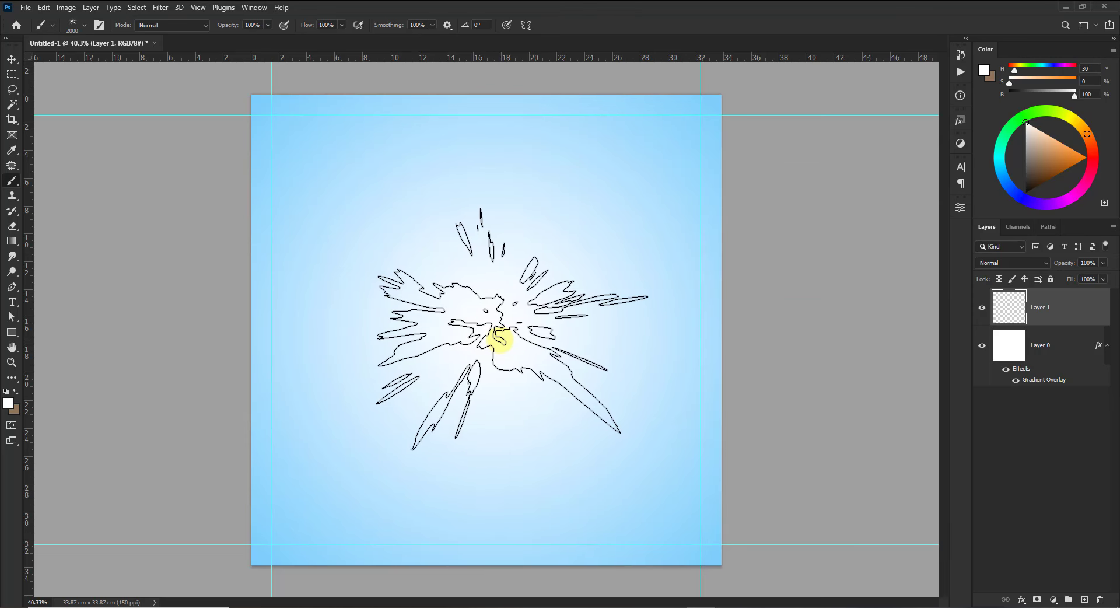
pyautogui.click(497, 338)
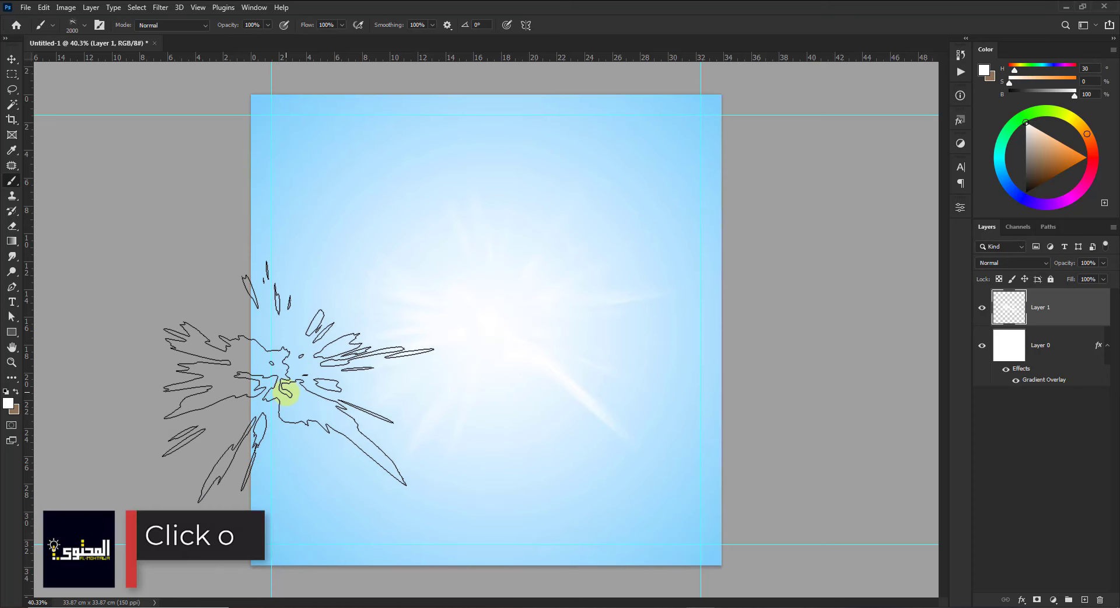
# Scale the light burst on Layer 1 up to about 266% so its rays extend beyond the canvas edges
pyautogui.click(12, 60)
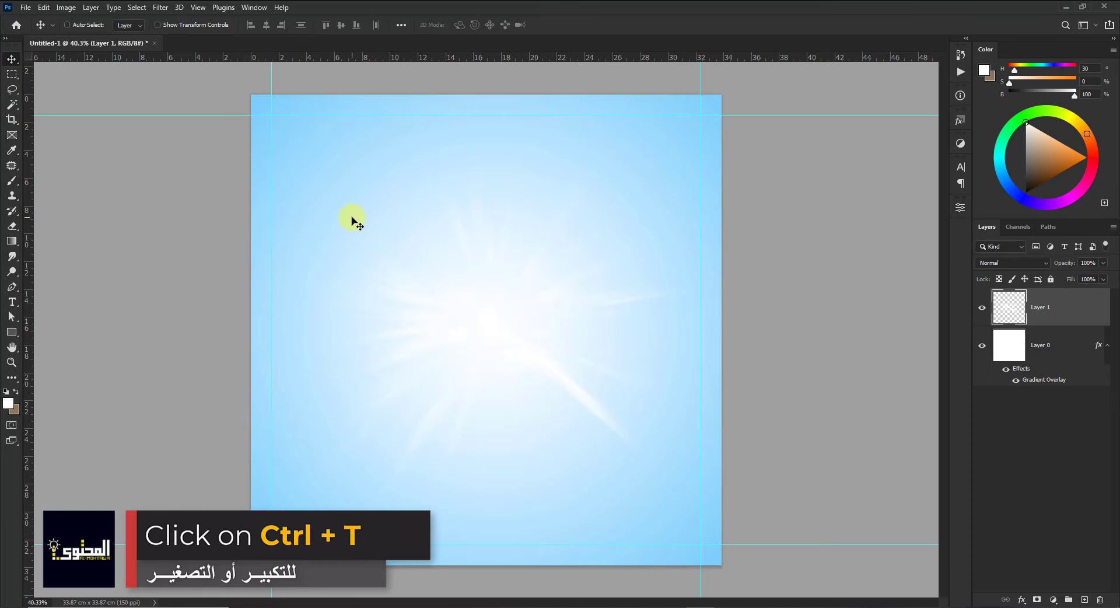
pyautogui.hotkey('ctrl', 't')
pyautogui.scroll(-2, 516, 192)
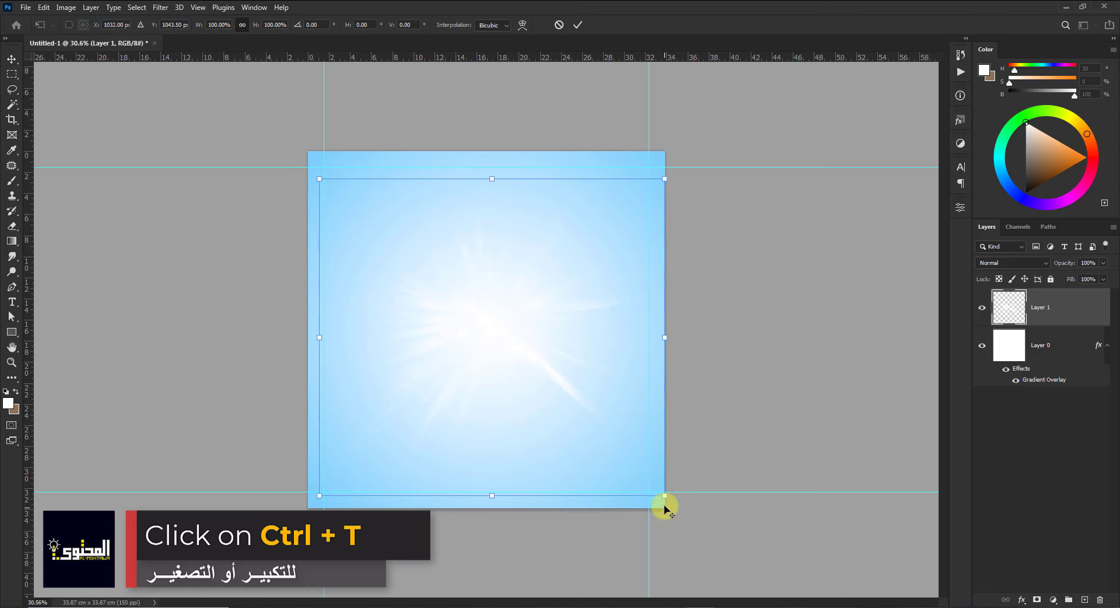
pyautogui.moveTo(665, 507); pyautogui.dragTo(1020, 604)
pyautogui.scroll(-2, 531, 355)
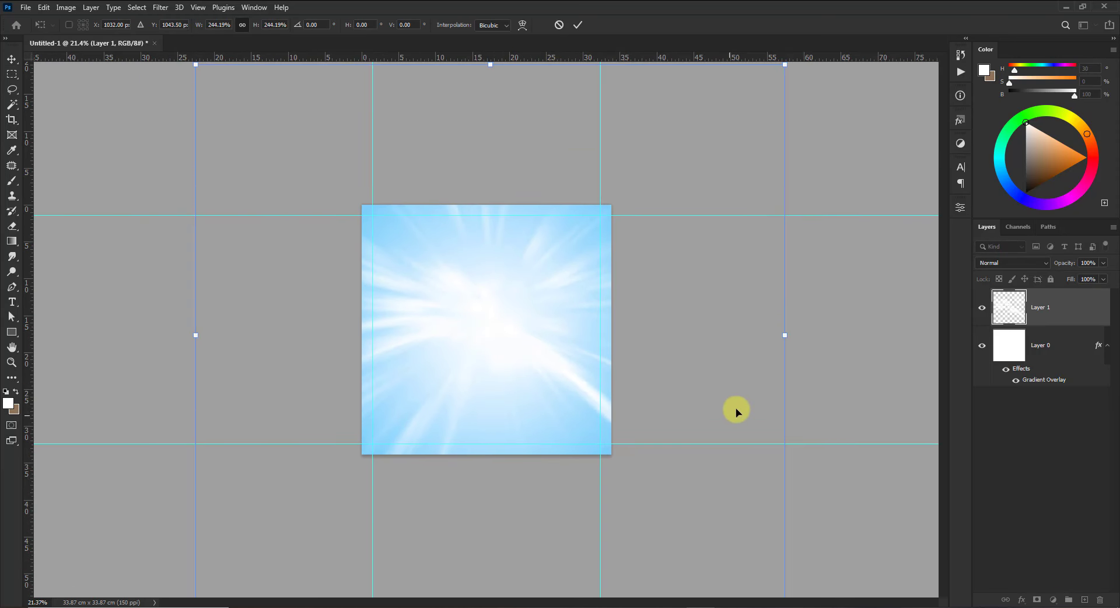
pyautogui.moveTo(784, 335); pyautogui.dragTo(813, 339)
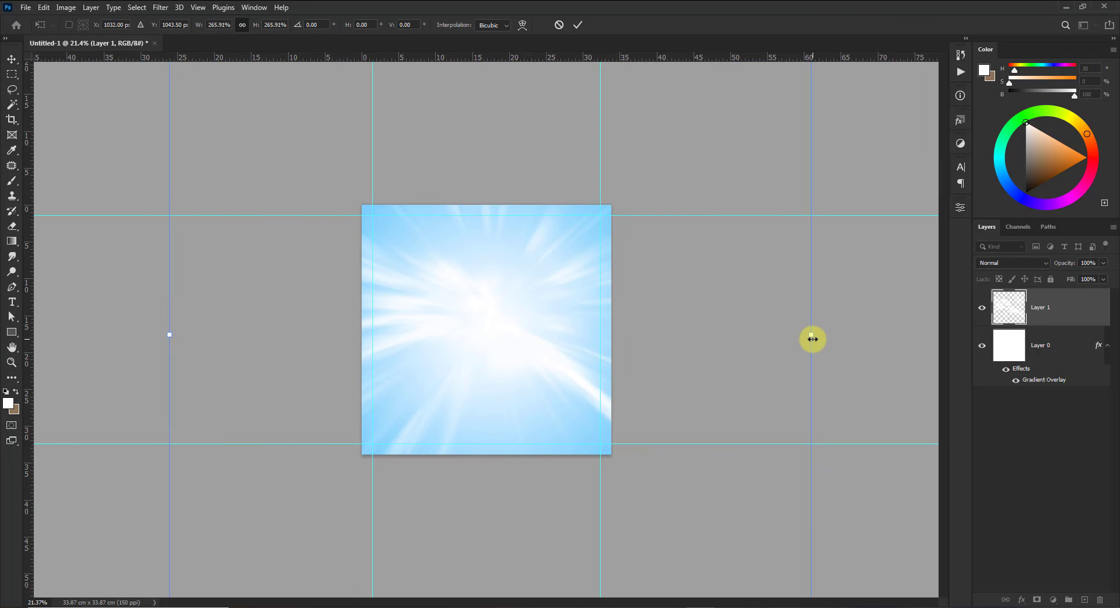
pyautogui.press('Return')
pyautogui.scroll(3, 593, 340)
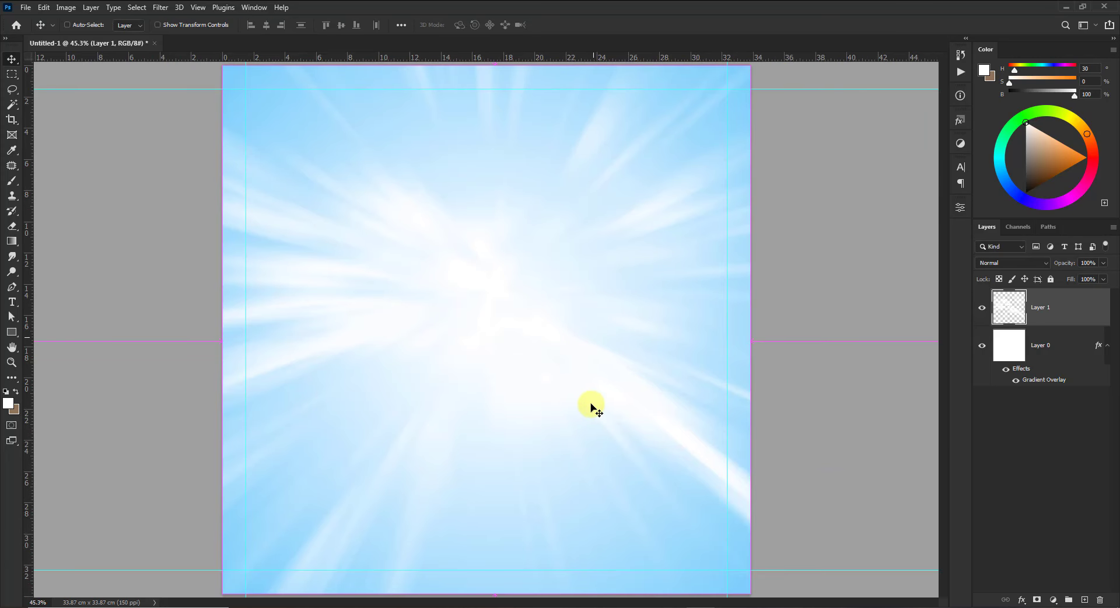
pyautogui.scroll(-1, 592, 406)
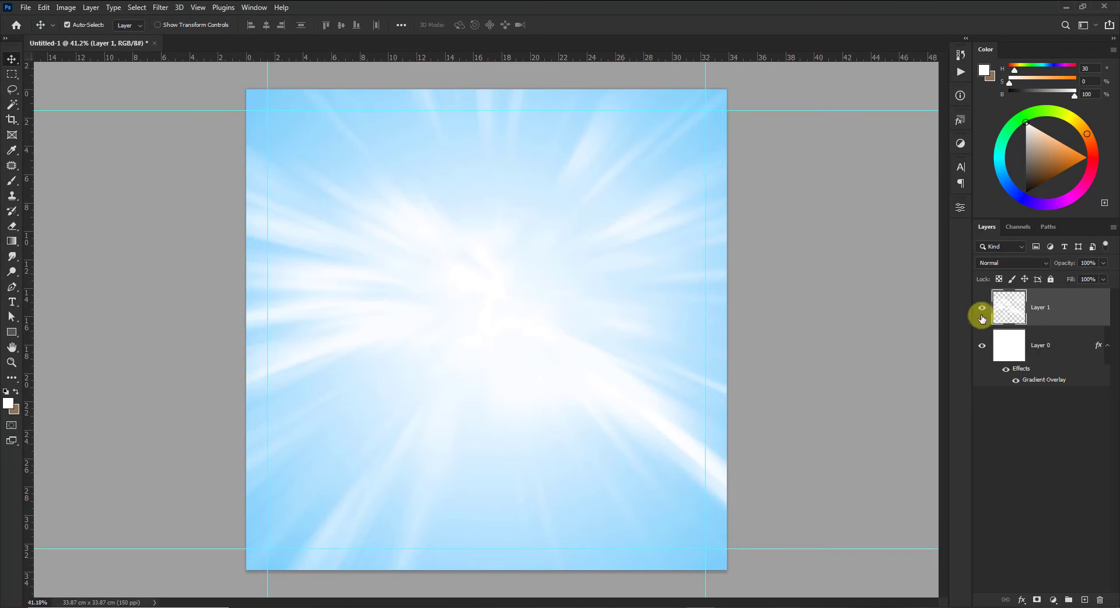
# Group Layer 1 and Layer 0 together and lock the group
pyautogui.keyDown('shift'); pyautogui.click(1057, 354); pyautogui.keyUp('shift')
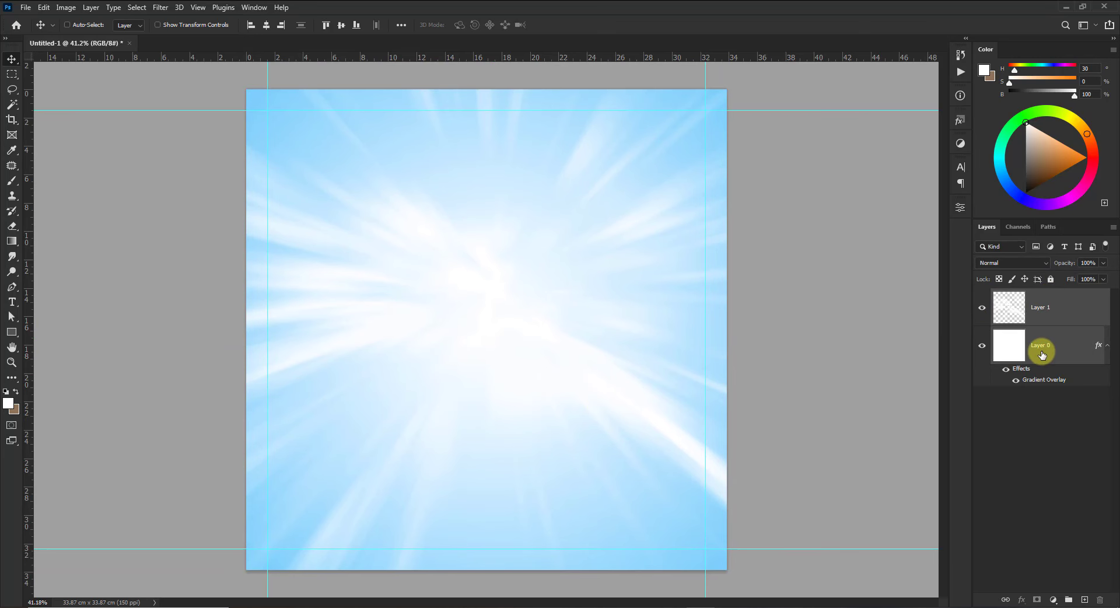
pyautogui.hotkey('ctrl', 'g')
pyautogui.click(1051, 279)
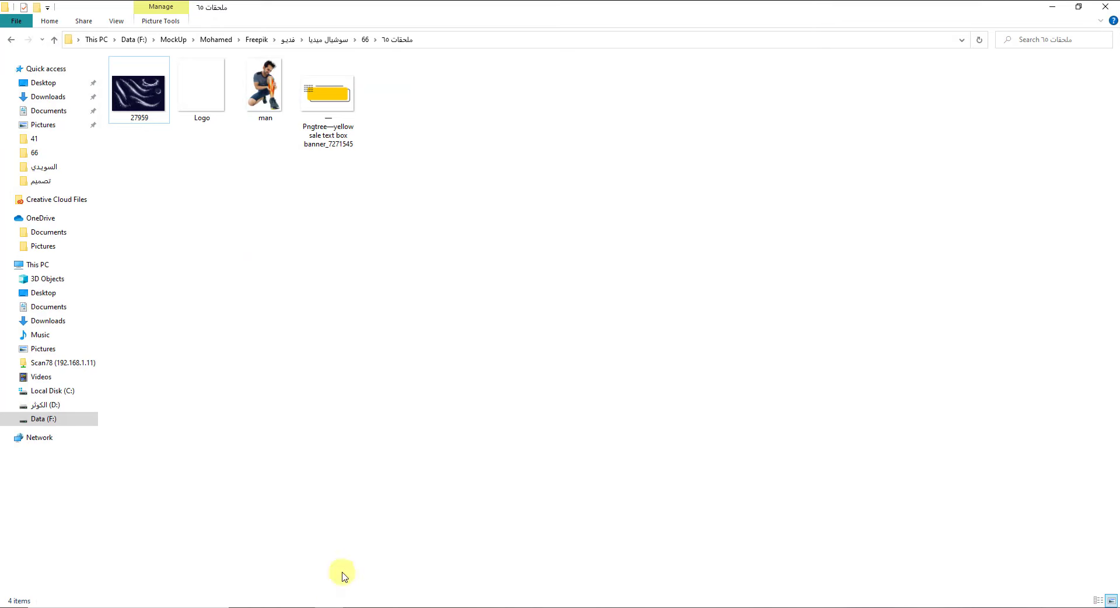
# Place the man image from the accessories folder, scale it to about 62% and position it in the canvas's right half
pyautogui.moveTo(265, 87); pyautogui.dragTo(595, 408)
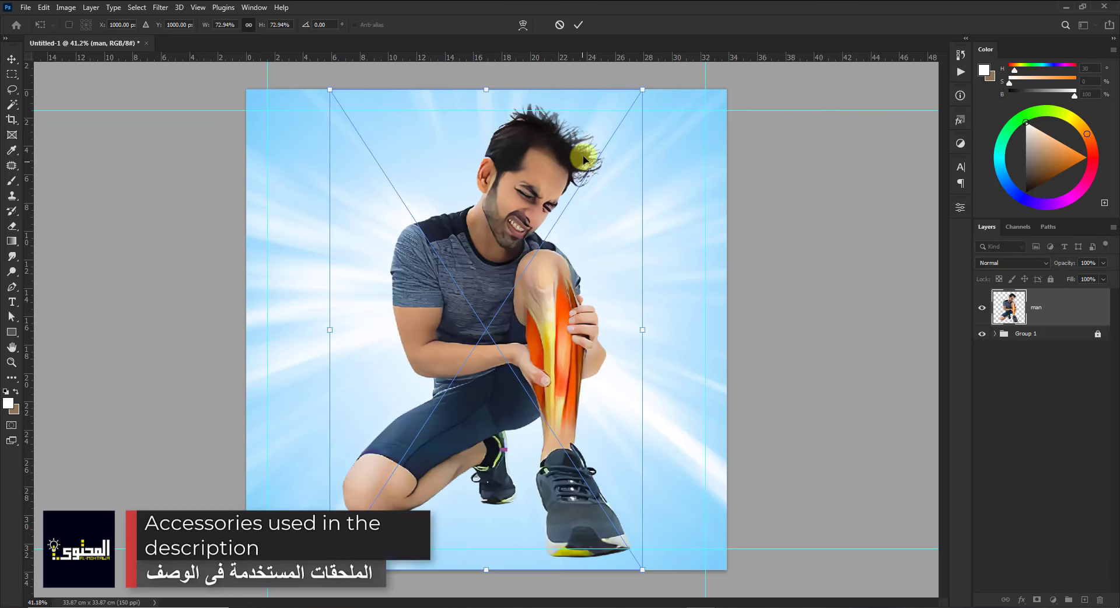
pyautogui.moveTo(644, 94); pyautogui.dragTo(619, 128)
pyautogui.moveTo(575, 305); pyautogui.dragTo(656, 305)
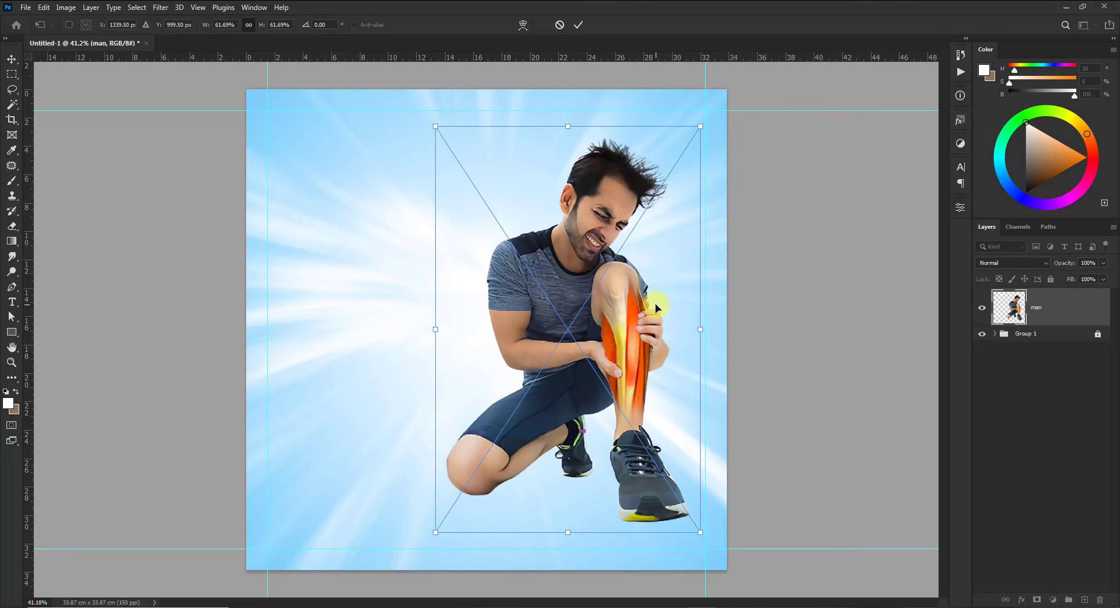
pyautogui.press('Return')
# Nudge the man slightly to the left and deselect the layer
pyautogui.press('Left')
pyautogui.press('Left')
pyautogui.press('Left')
pyautogui.press('Left')
pyautogui.press('Left')
pyautogui.press('Left')
pyautogui.press('Left')
pyautogui.press('Left')
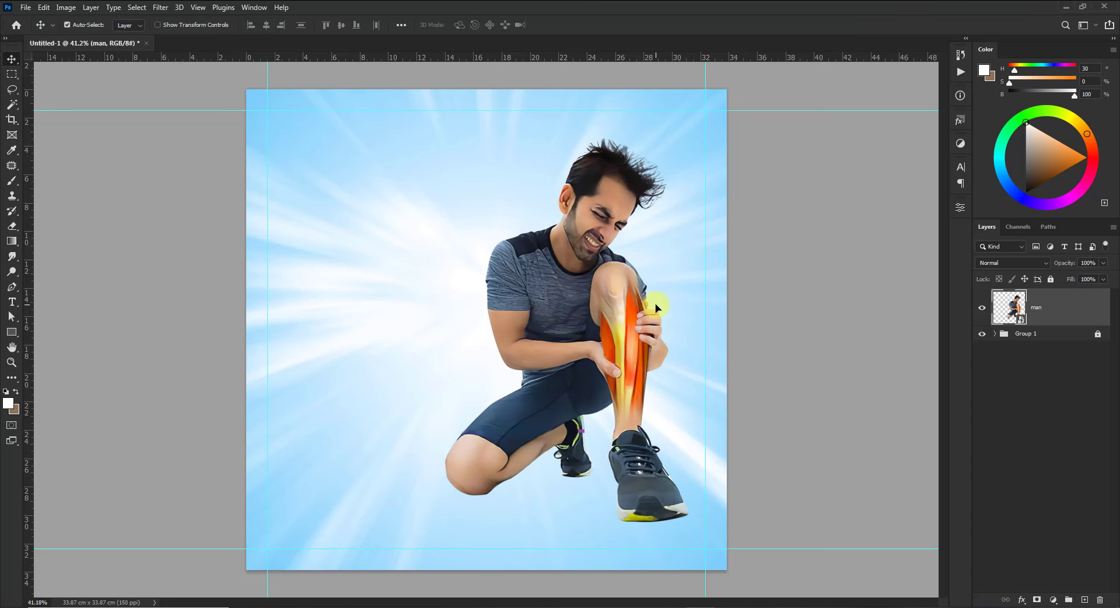
pyautogui.click(798, 408)
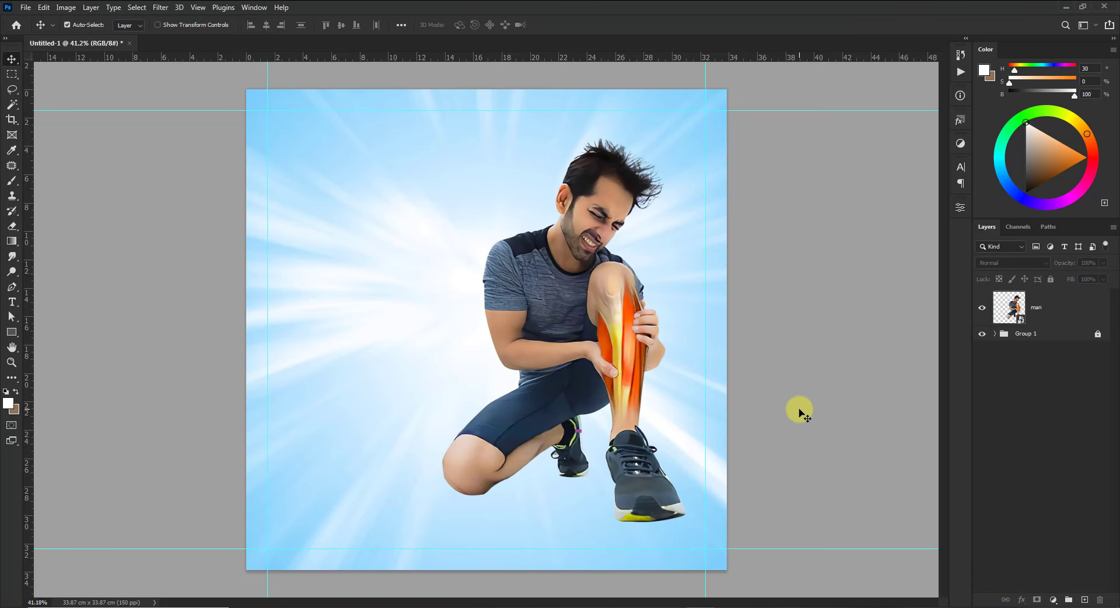
# Apply a Curves adjustment to the man layer with a slight S-curve: lower the shadows and raise the highlights from input 179 to output 194
pyautogui.click(611, 323)
pyautogui.click(66, 8)
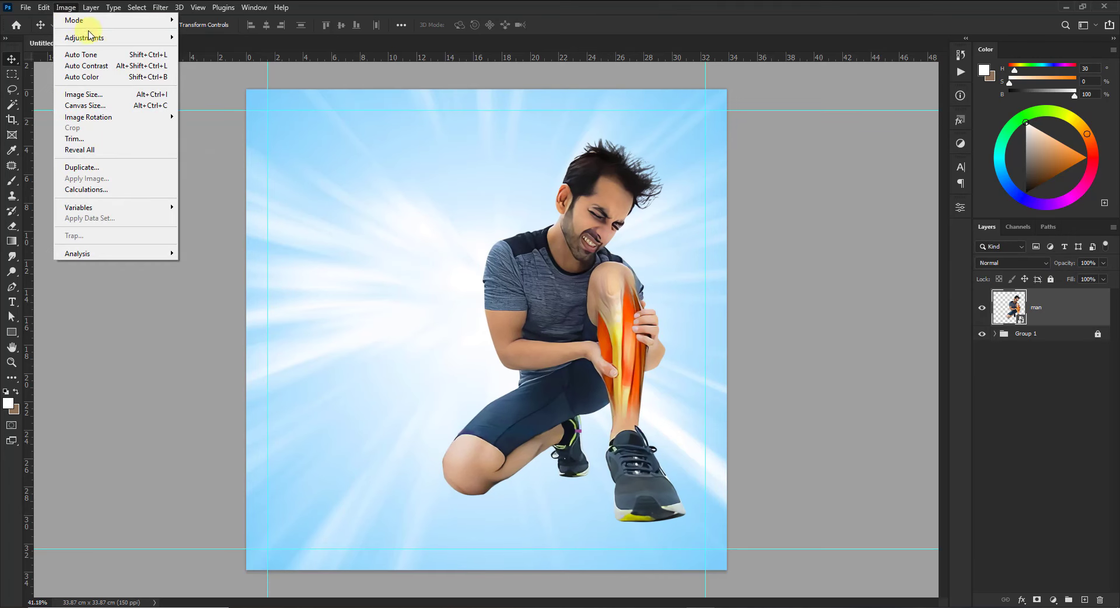
pyautogui.moveTo(76, 35)
pyautogui.click(198, 62)
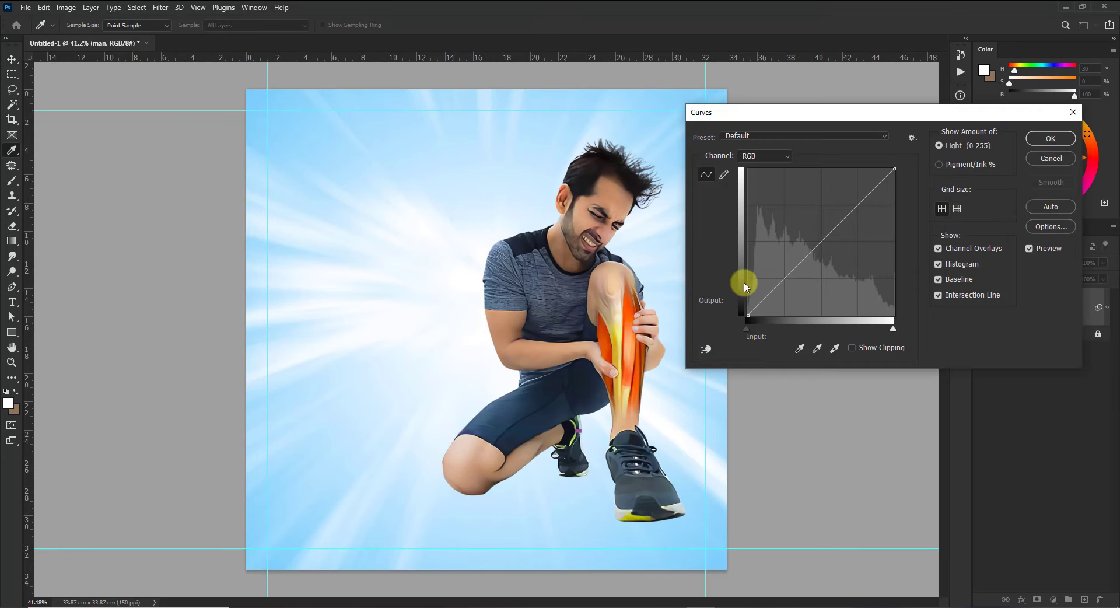
pyautogui.moveTo(777, 286); pyautogui.dragTo(778, 290)
pyautogui.moveTo(856, 211); pyautogui.dragTo(851, 205)
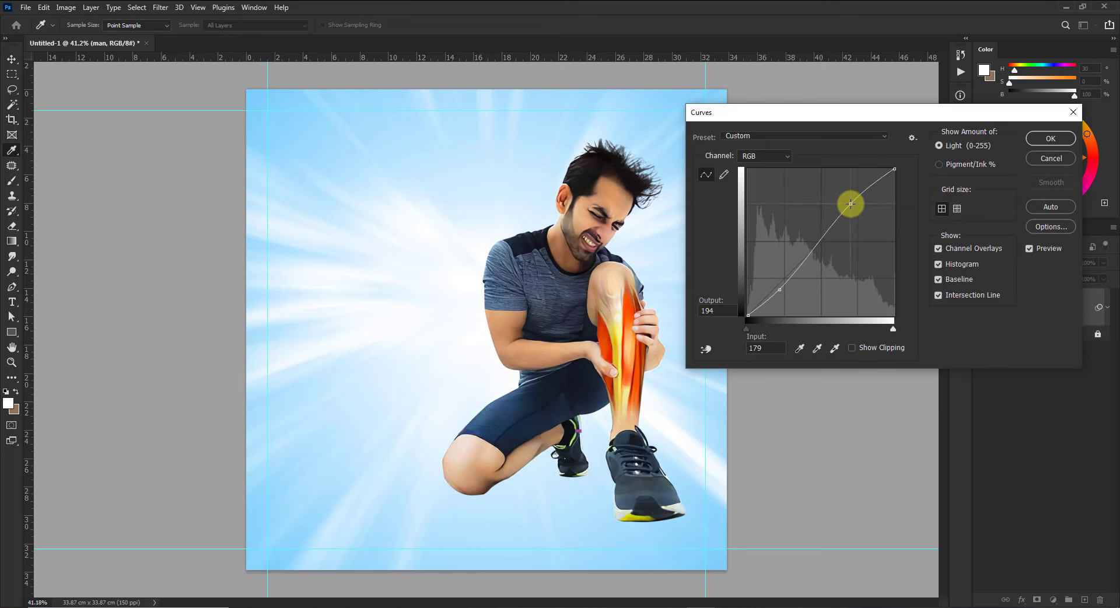
pyautogui.click(1049, 138)
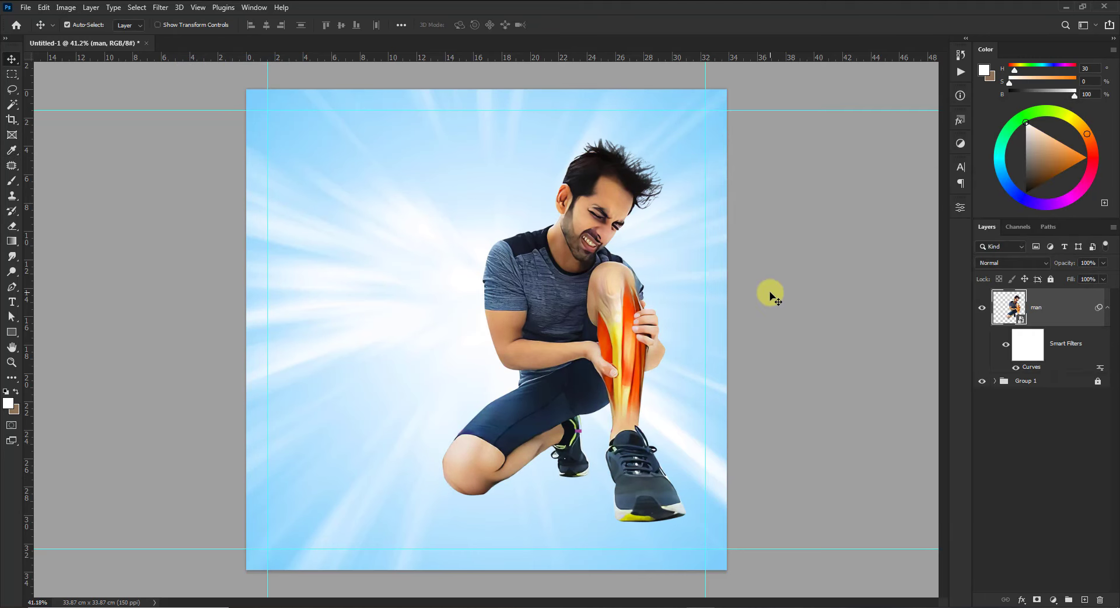
# Add a new empty layer and place it beneath the man layer, above Group 1
pyautogui.hotkey('ctrl', '0')
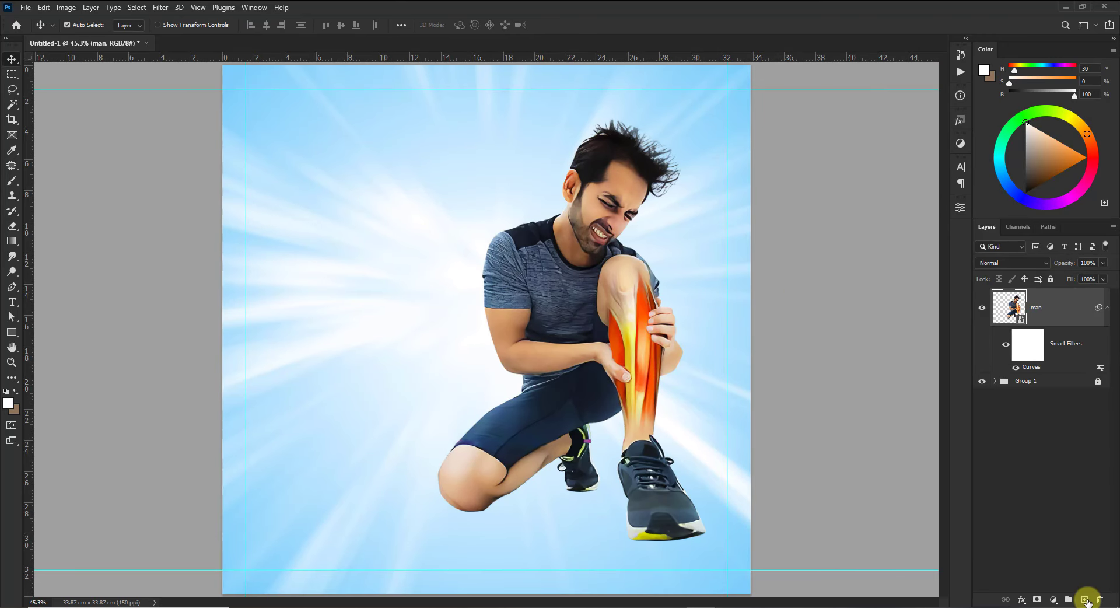
pyautogui.click(1085, 599)
pyautogui.moveTo(1050, 310); pyautogui.dragTo(1043, 409)
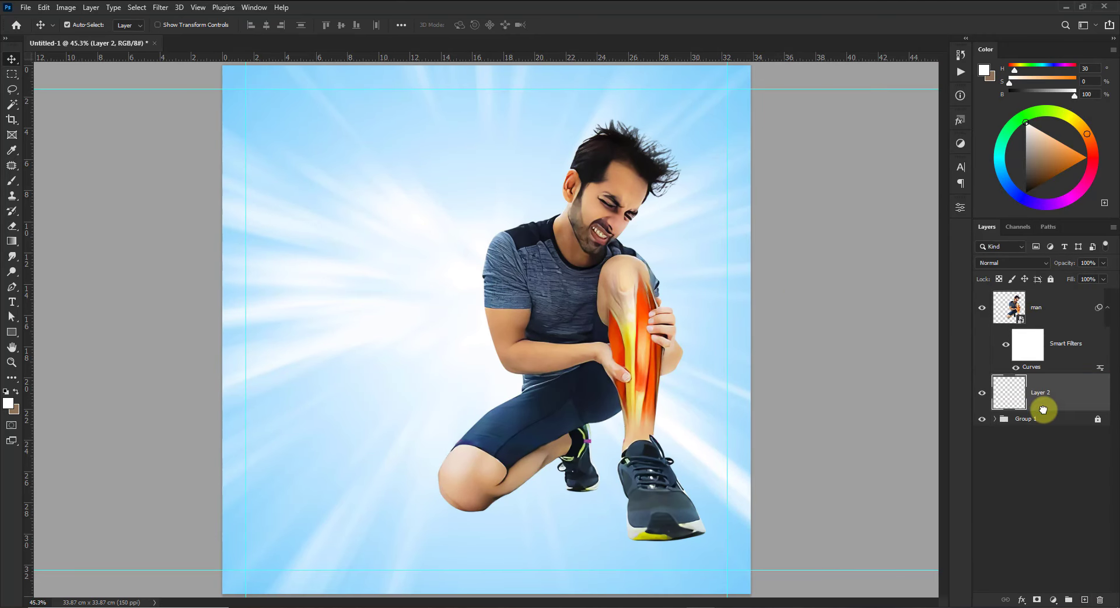
# Set up a soft round brush at 700 px with 0% hardness, flattened into a thin horizontal ellipse
pyautogui.click(12, 181)
pyautogui.rightClick(417, 282)
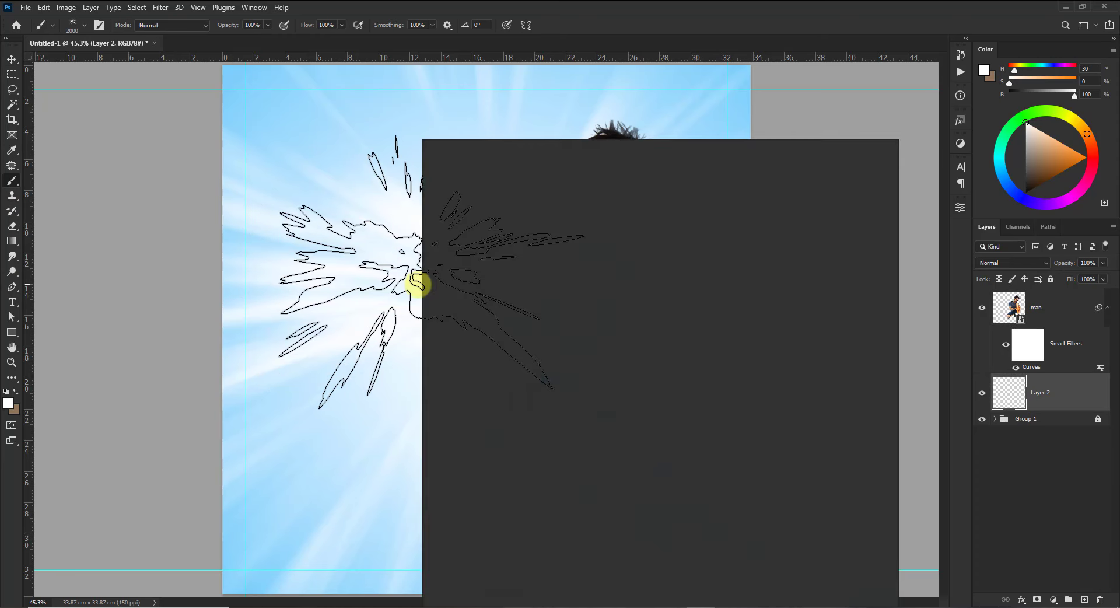
pyautogui.click(495, 240)
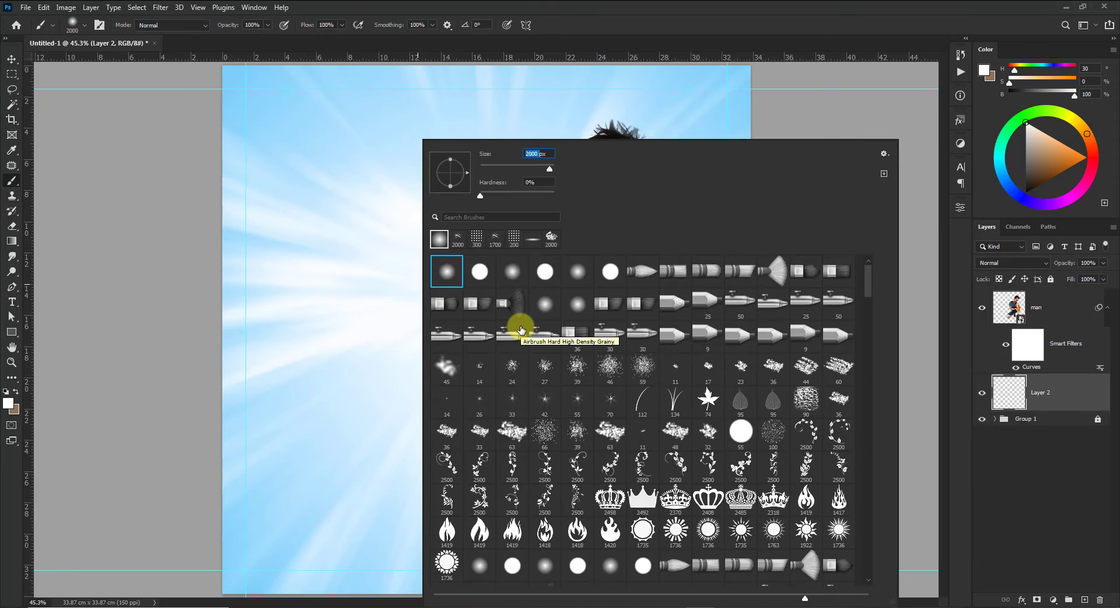
pyautogui.write('7')
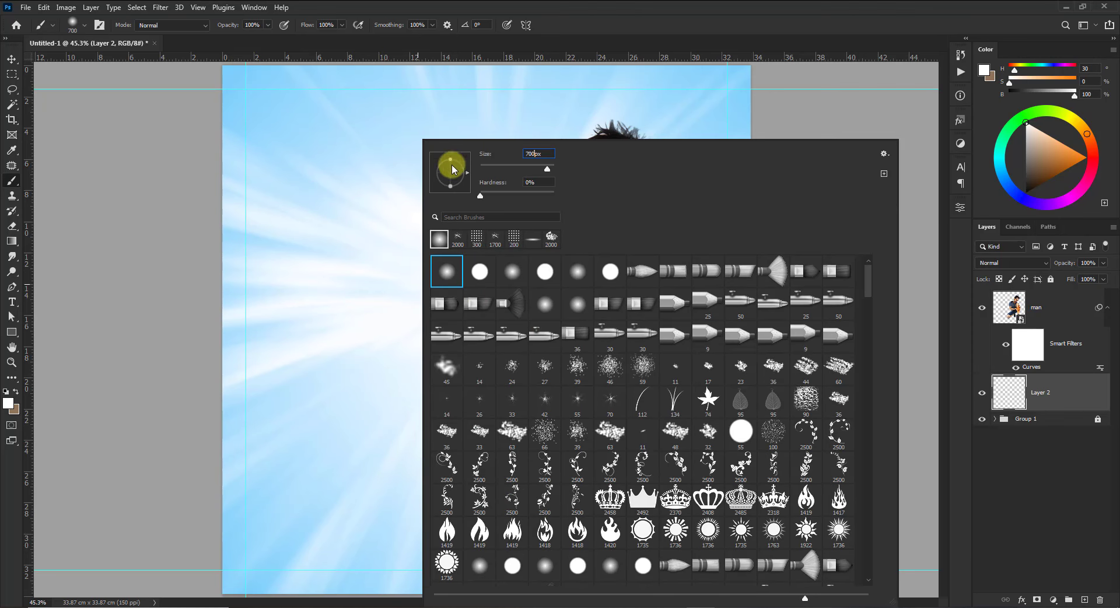
pyautogui.press('Return')
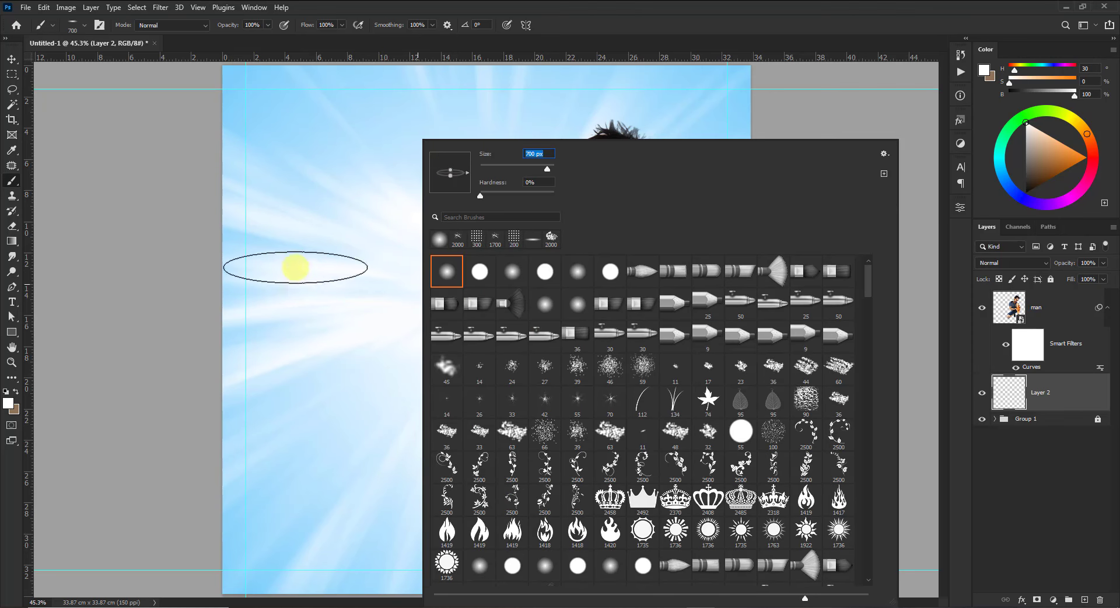
# Set the foreground color to black (RGB 0, 0, 0) and paint one soft shadow dab under the man's bent knee
pyautogui.click(8, 401)
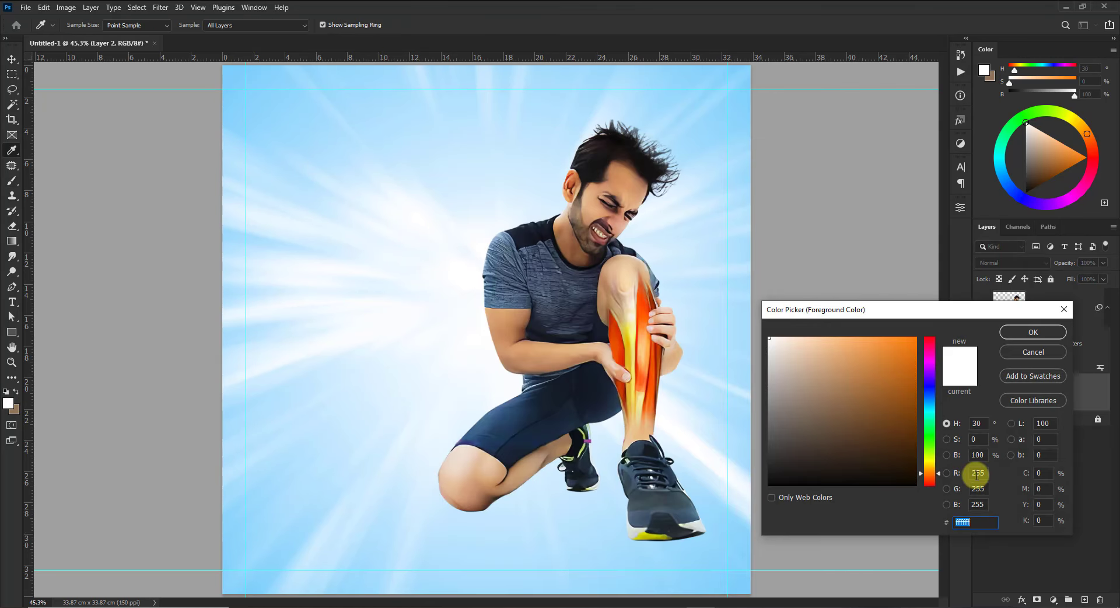
pyautogui.write('0')
pyautogui.press('Tab')
pyautogui.write('0')
pyautogui.press('Tab')
pyautogui.write('0')
pyautogui.press('Return')
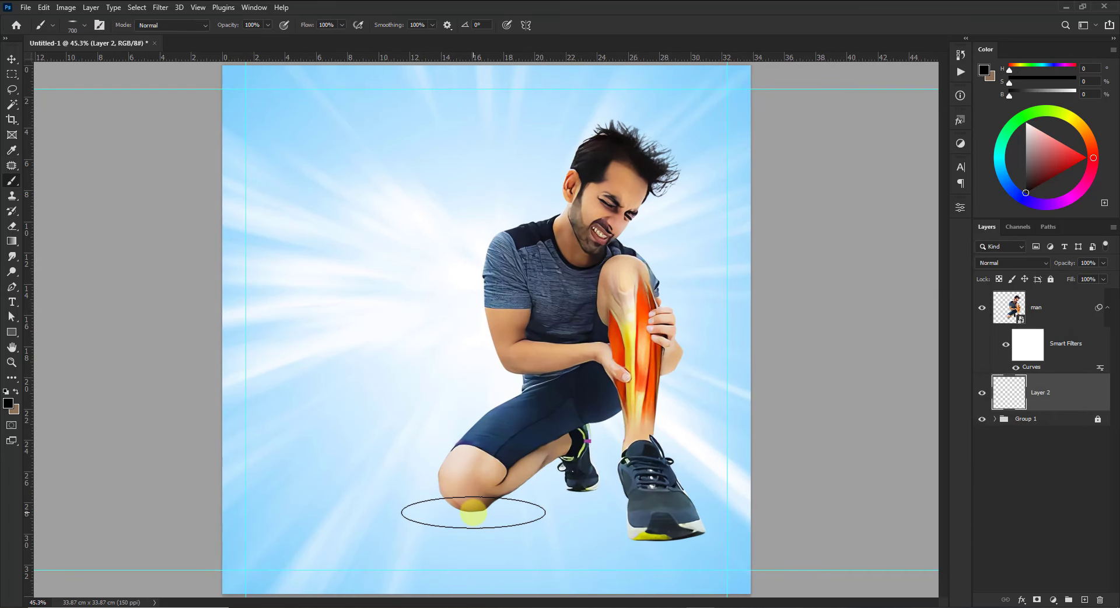
pyautogui.click(473, 513)
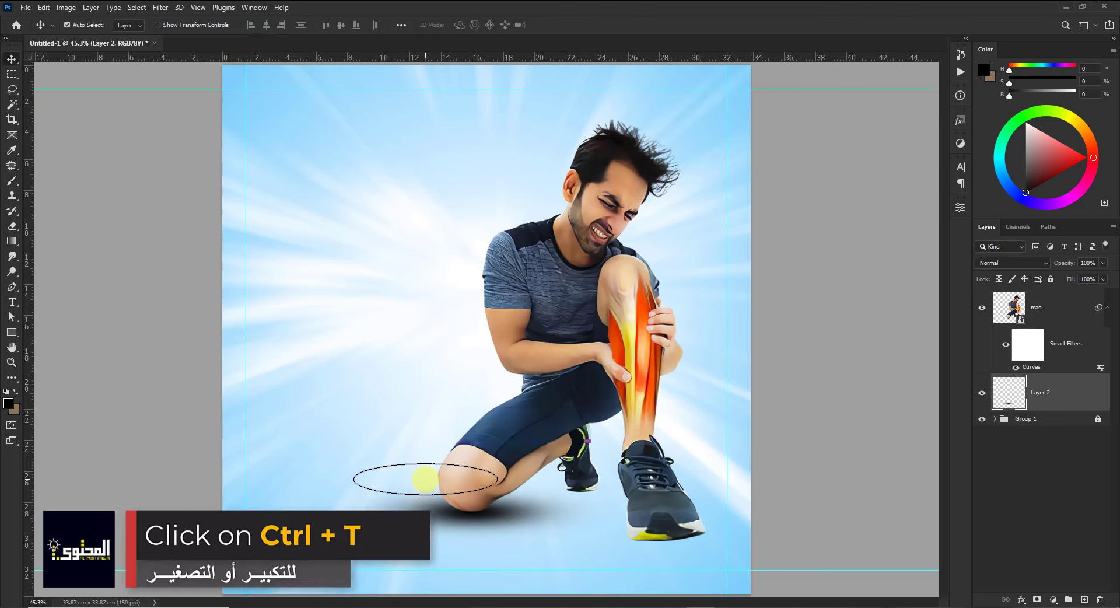
# Transform the knee shadow to about 96% height, rotate it to about -18° and align it beneath the knee and shin
pyautogui.press('ctrl')
pyautogui.hotkey('ctrl', 't')
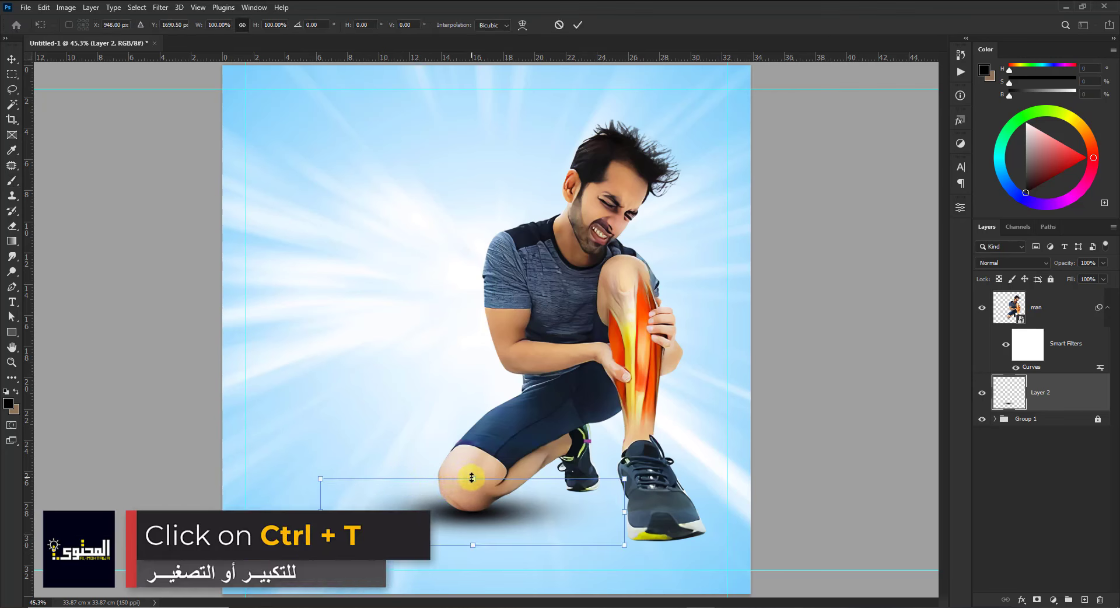
pyautogui.moveTo(472, 477); pyautogui.dragTo(471, 490)
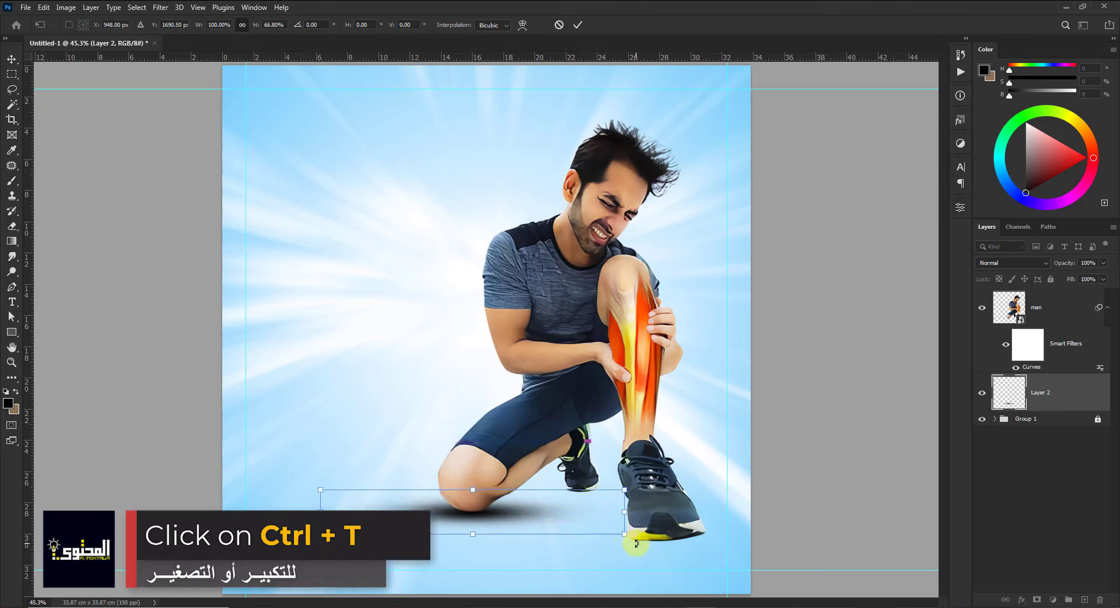
pyautogui.moveTo(641, 535); pyautogui.dragTo(645, 463)
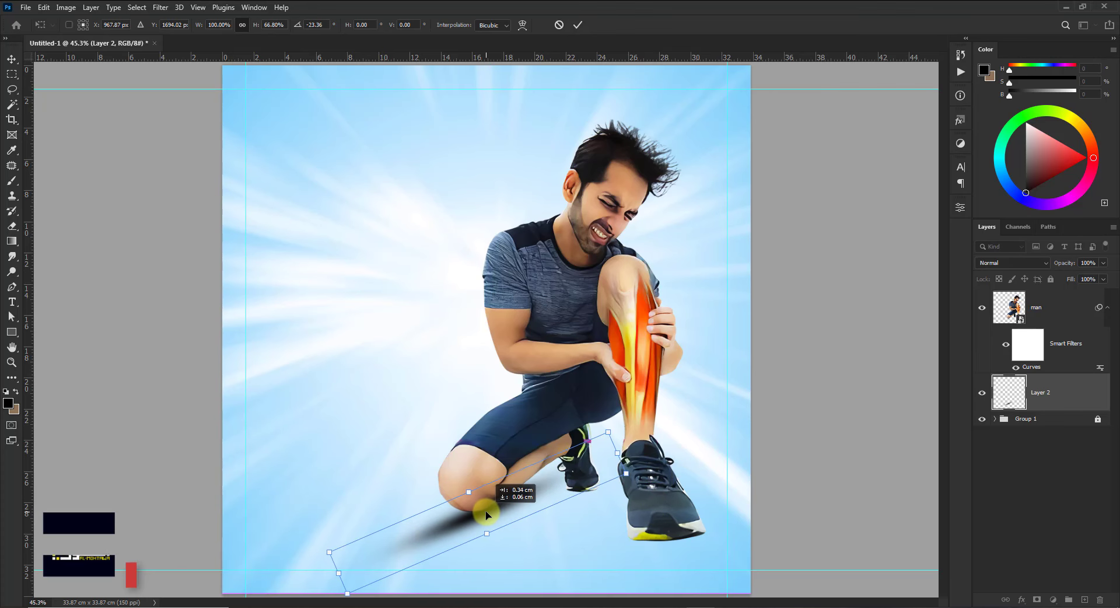
pyautogui.moveTo(484, 538); pyautogui.dragTo(495, 508)
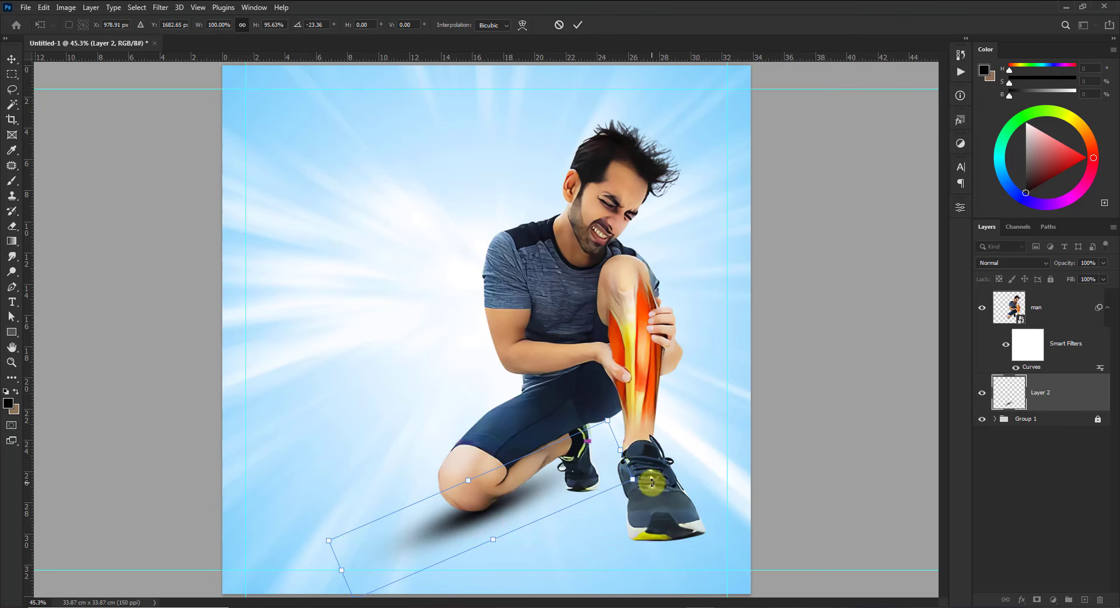
pyautogui.moveTo(655, 475); pyautogui.dragTo(657, 494)
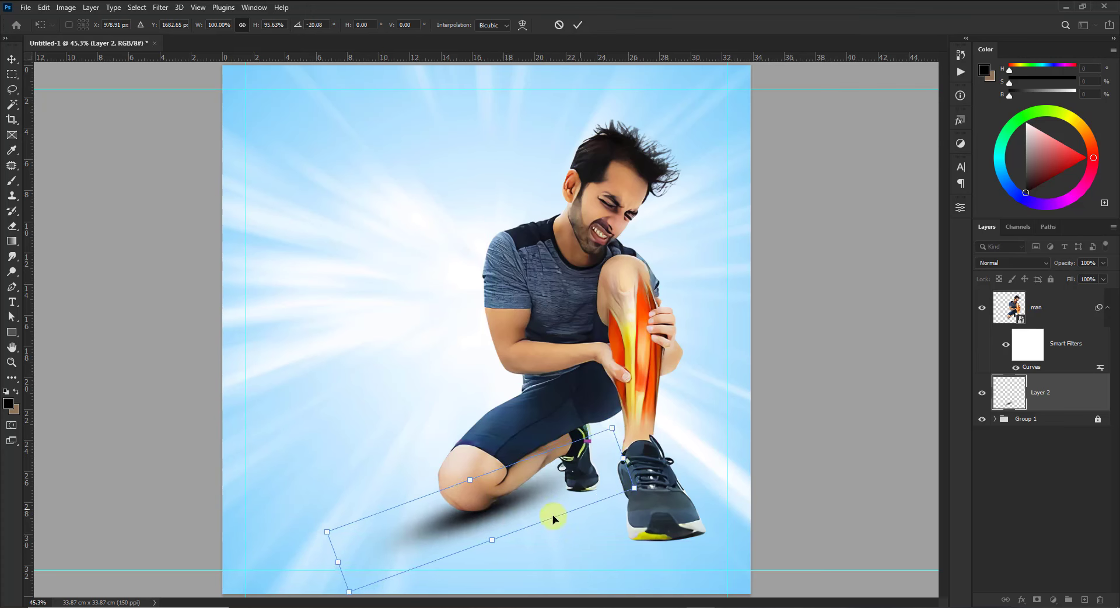
pyautogui.moveTo(525, 523); pyautogui.dragTo(527, 520)
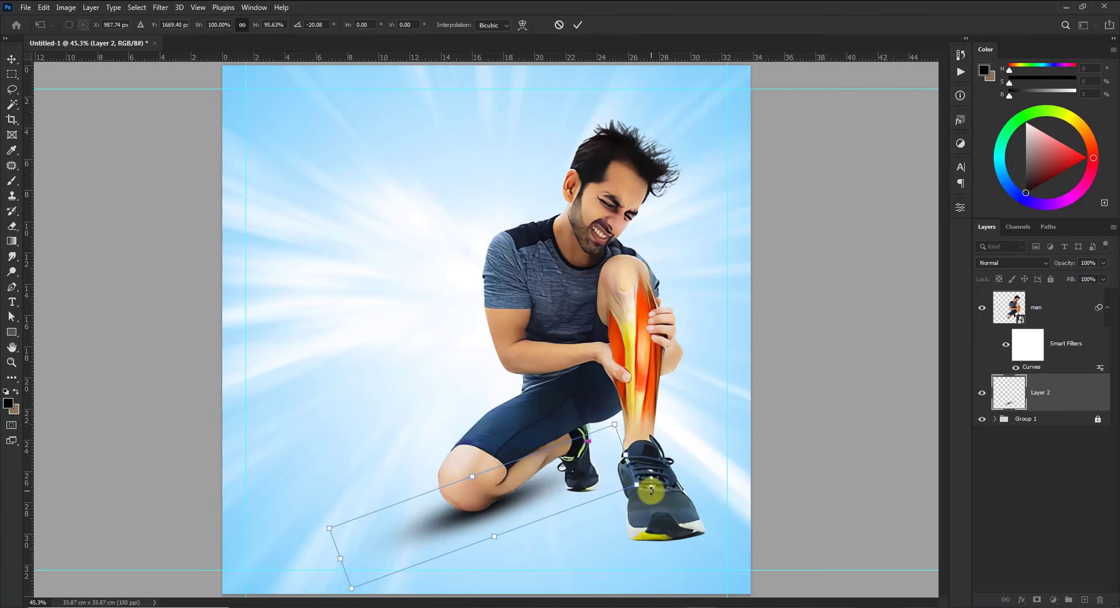
pyautogui.moveTo(657, 493); pyautogui.dragTo(661, 497)
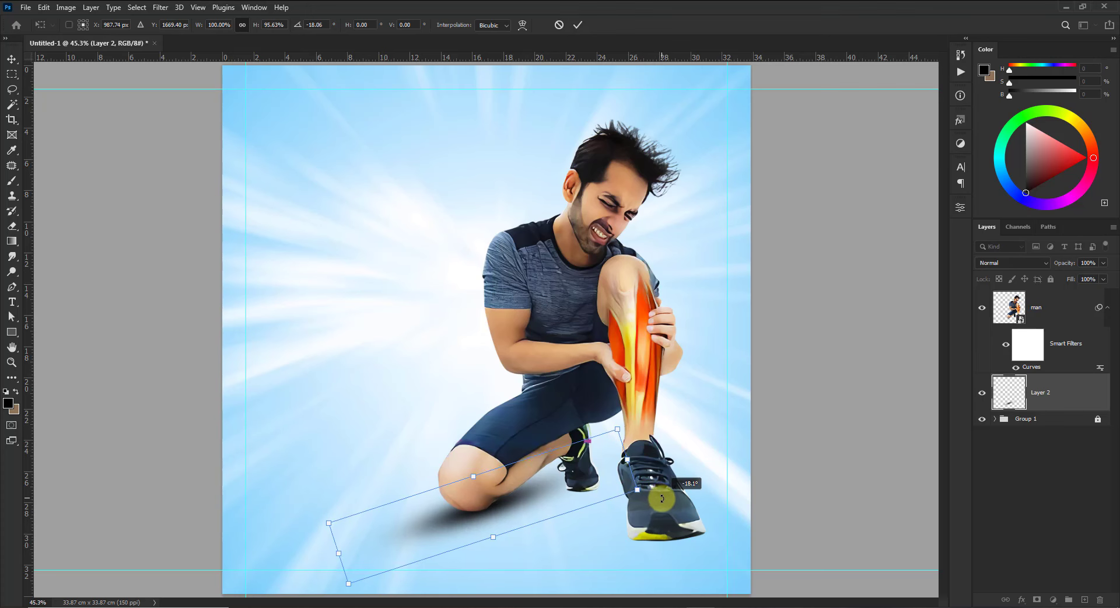
pyautogui.press('Return')
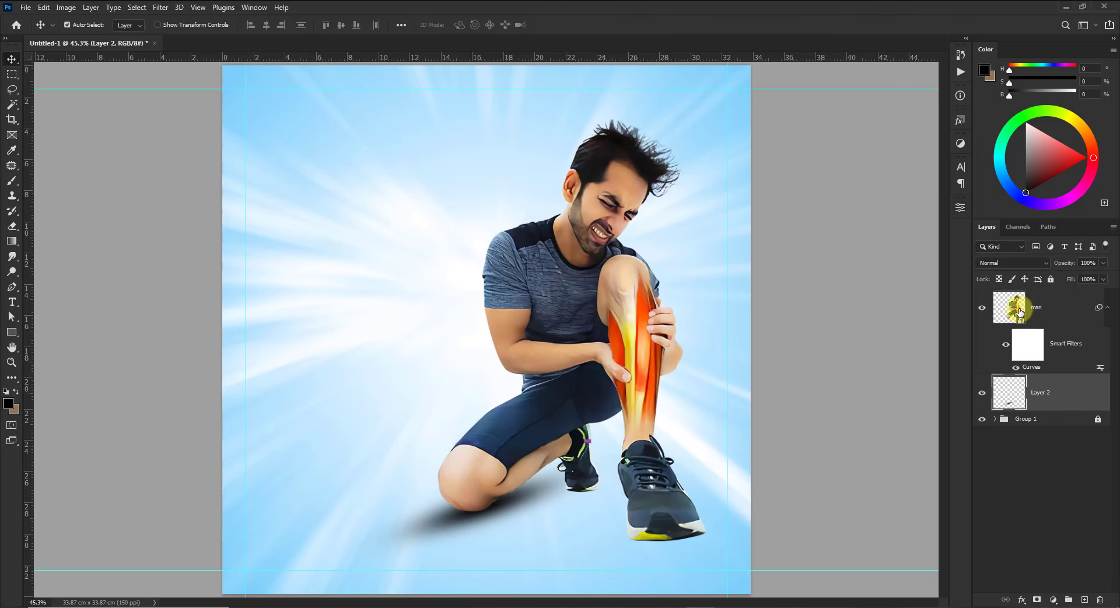
# Set the knee shadow layer's blend mode to Multiply and its opacity to 70%
pyautogui.click(1015, 263)
pyautogui.click(1006, 307)
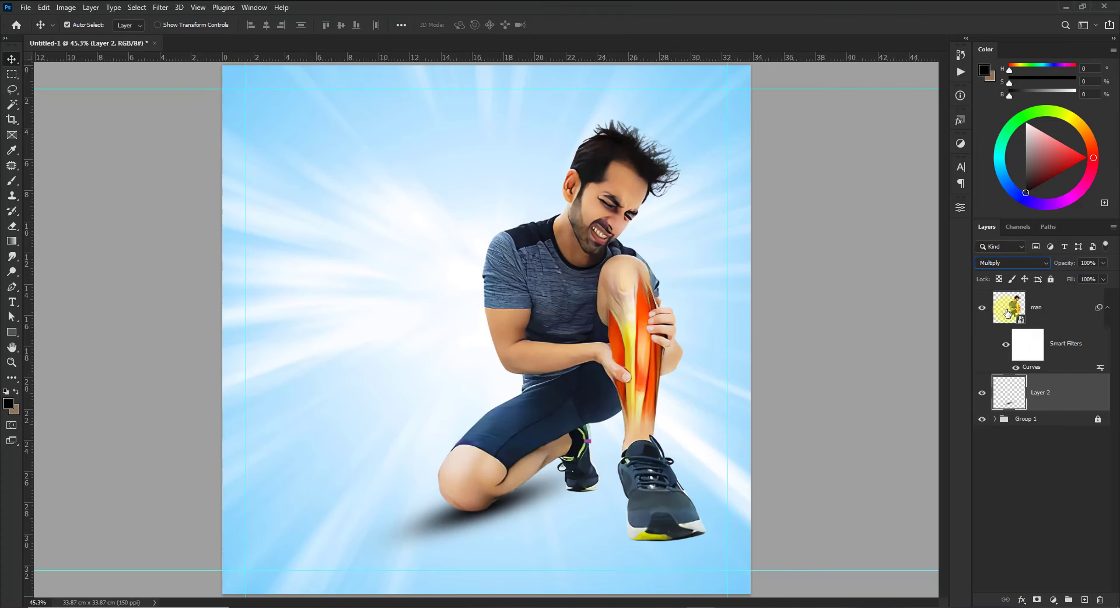
pyautogui.click(1087, 263)
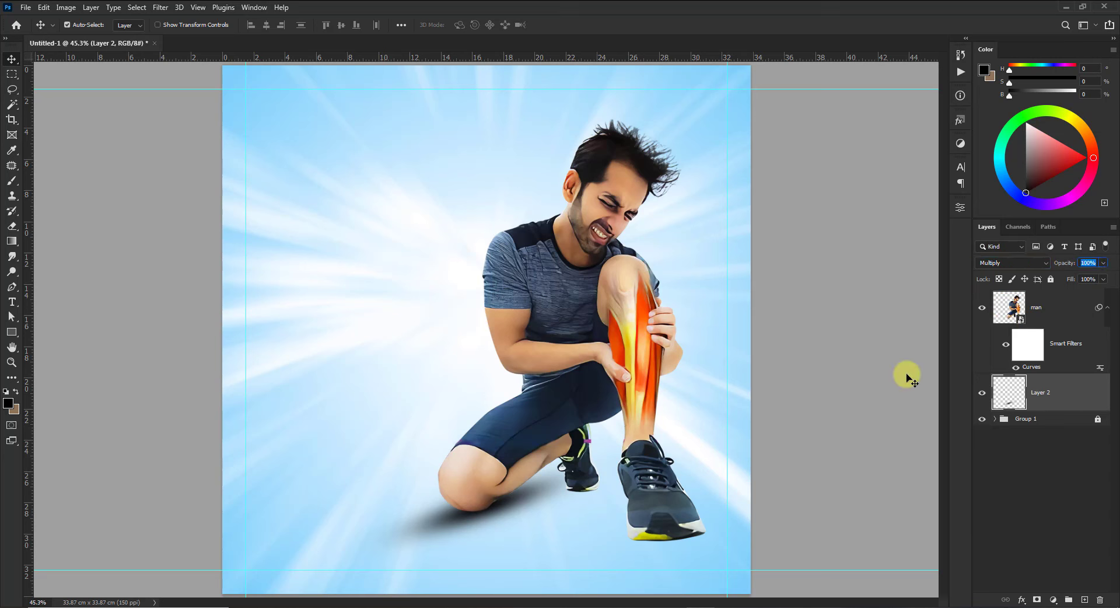
pyautogui.write('70')
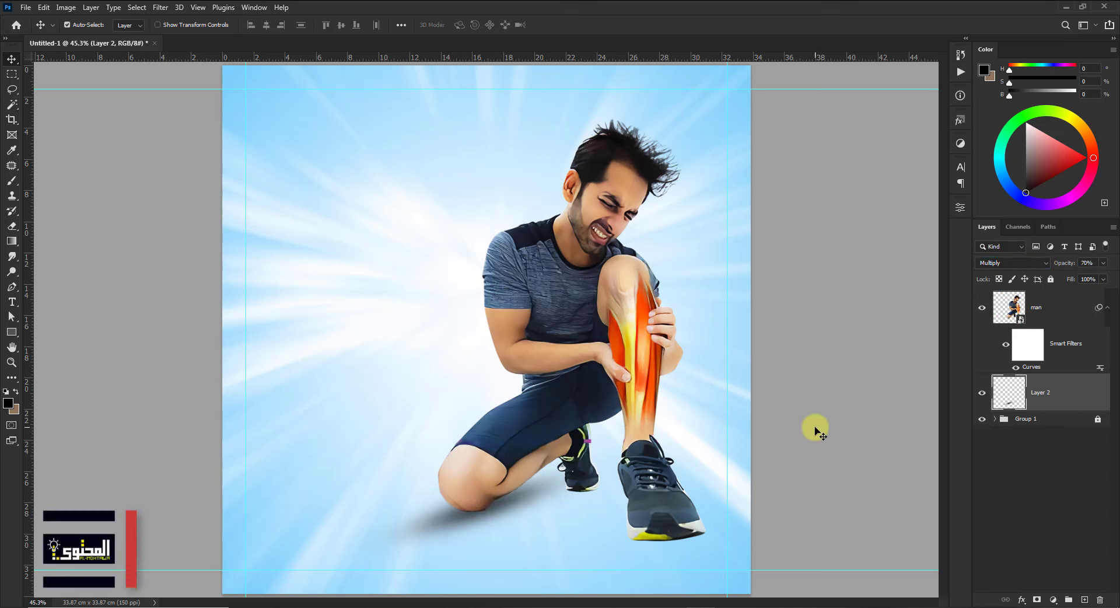
# Duplicate the knee shadow layer and scale the copy down into a small contact shadow under the knee
pyautogui.hotkey('ctrl', 'j')
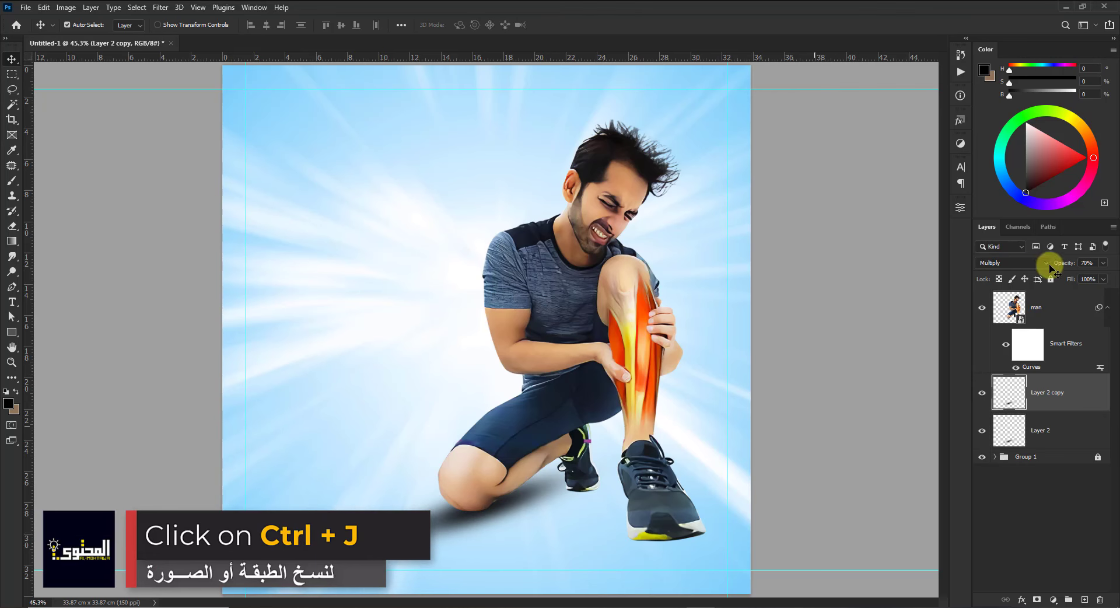
pyautogui.press('ctrl')
pyautogui.hotkey('ctrl', 't')
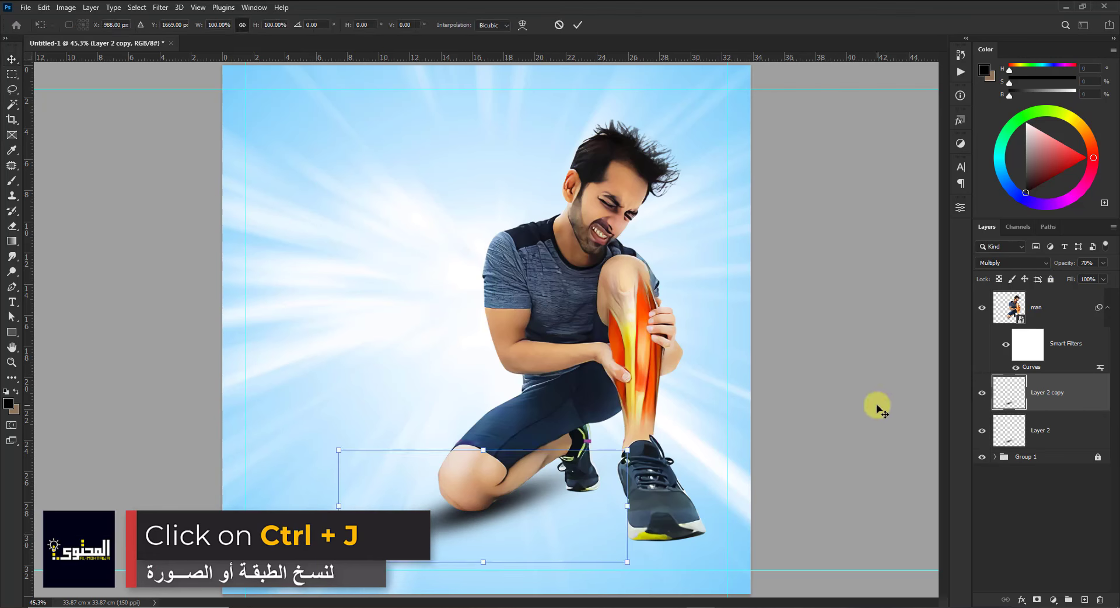
pyautogui.moveTo(627, 449); pyautogui.dragTo(537, 490)
pyautogui.press('Return')
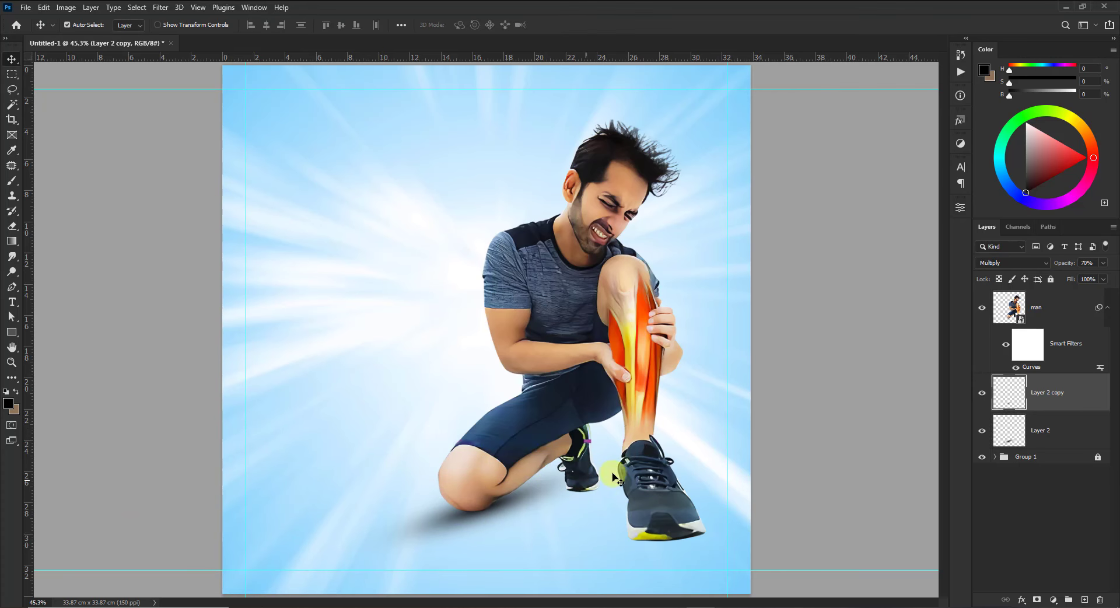
# Add a new layer and paint a black shadow dab under the man's rear shoe with the flattened soft brush at 500 px
pyautogui.click(1084, 600)
pyautogui.click(11, 180)
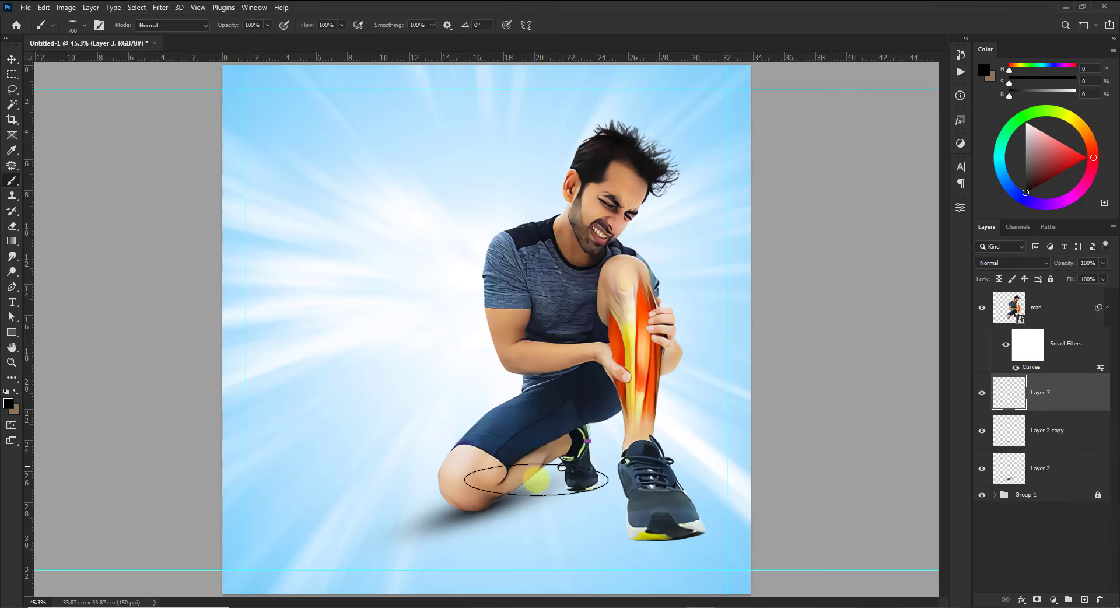
pyautogui.rightClick(572, 489)
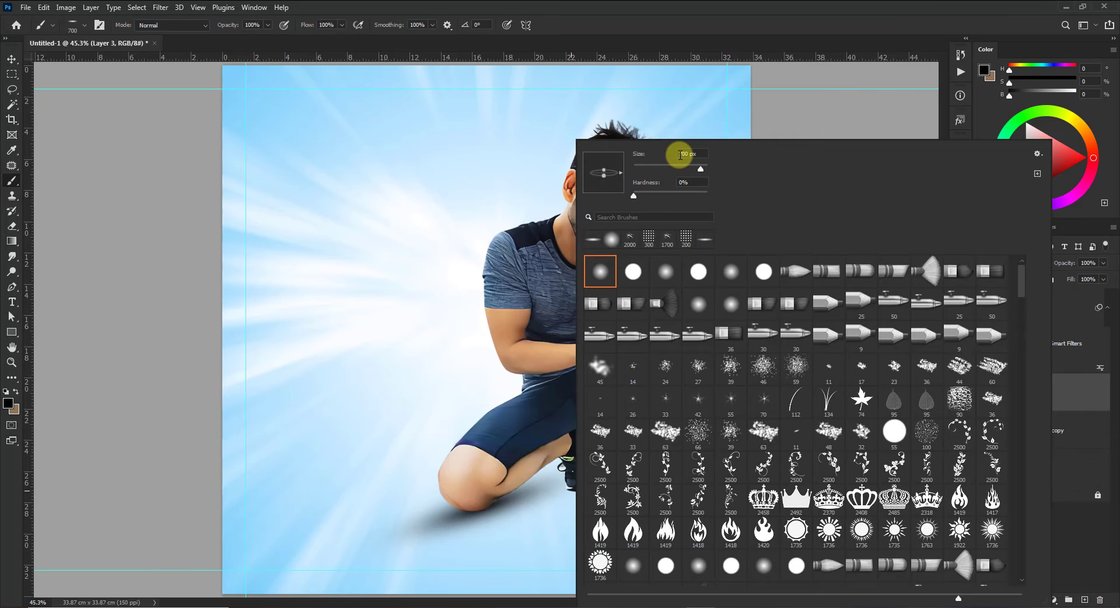
pyautogui.write('500')
pyautogui.press('Return')
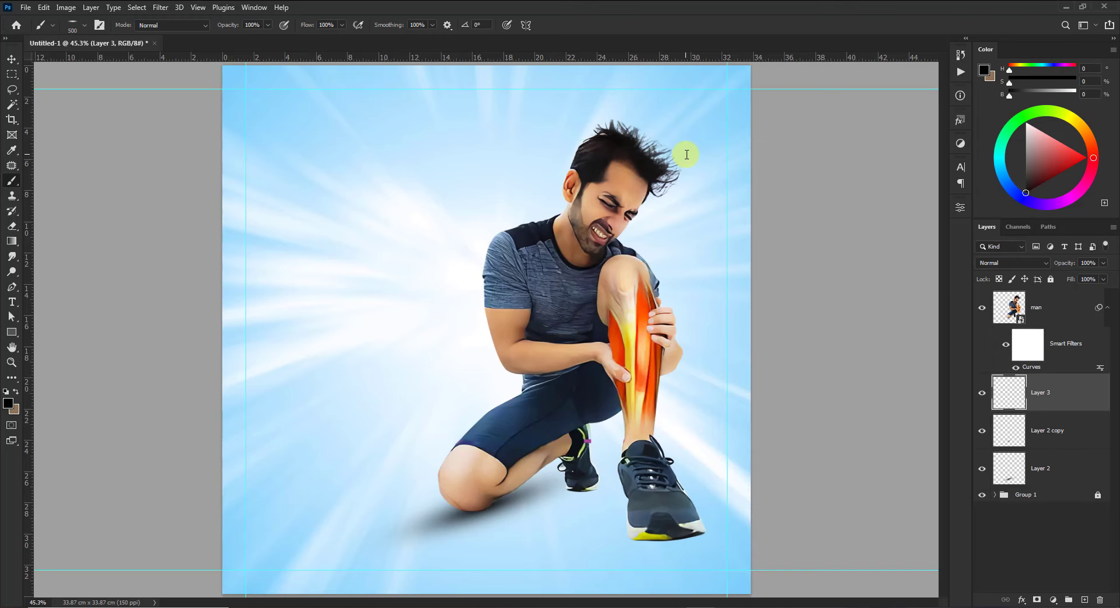
pyautogui.click(577, 484)
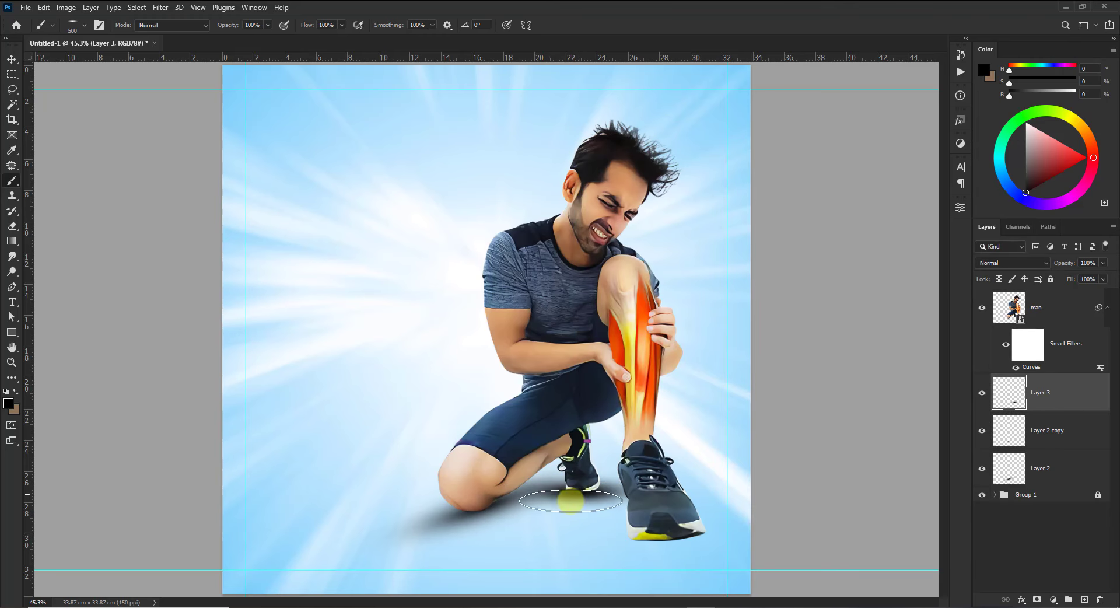
# Flatten the rear shoe's shadow to about 64% height and adjust its size to fit under the sole
pyautogui.press('v')
pyautogui.hotkey('ctrl', 't')
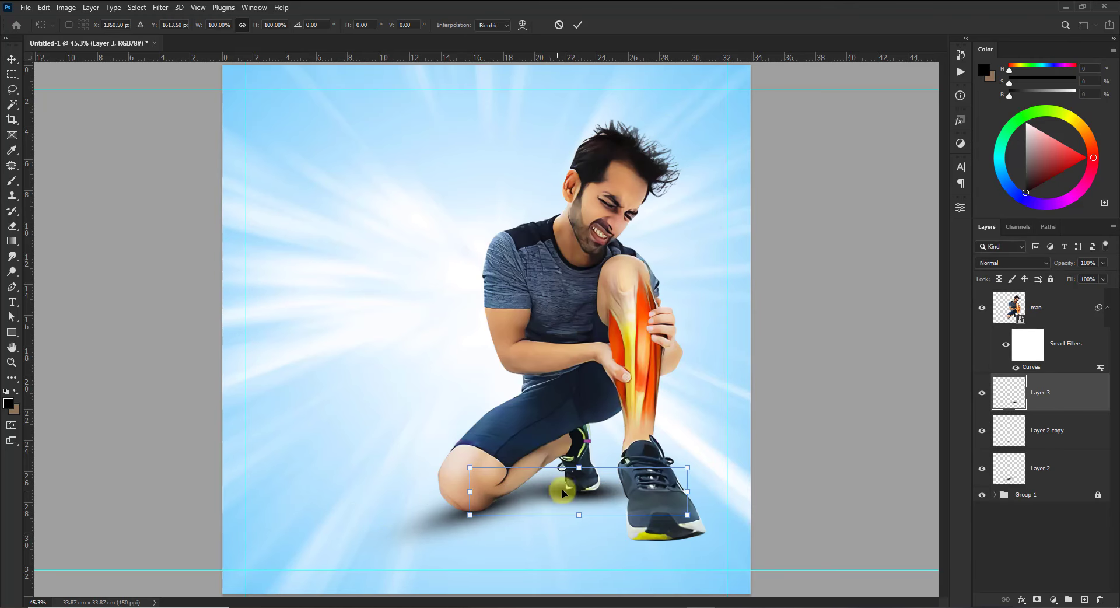
pyautogui.moveTo(579, 468); pyautogui.dragTo(579, 476)
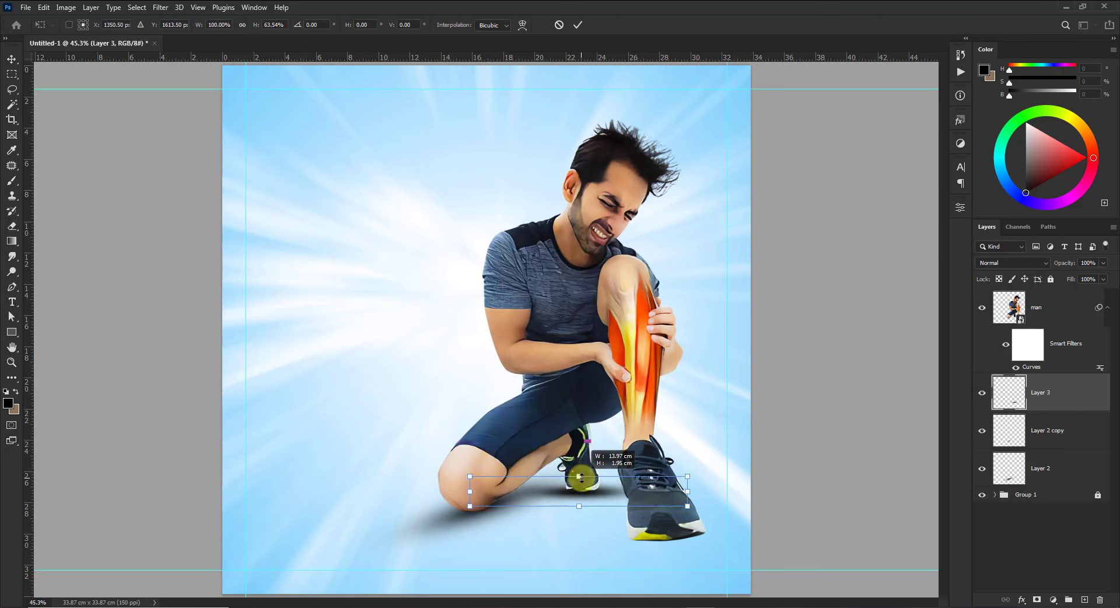
pyautogui.moveTo(670, 478); pyautogui.dragTo(674, 479)
pyautogui.press('Return')
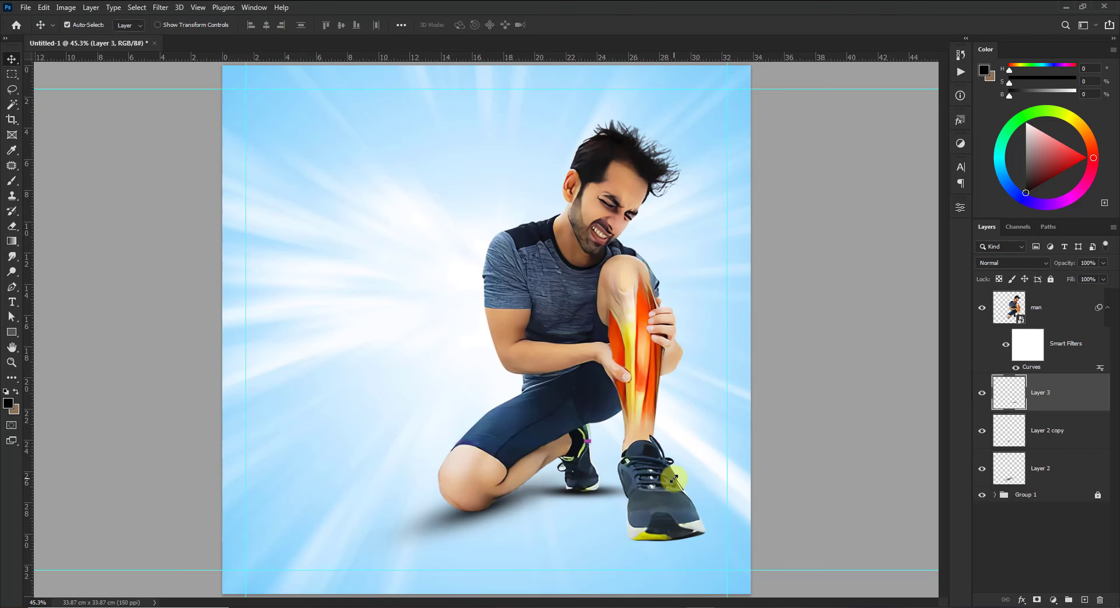
# Set the rear shoe shadow layer's blend mode to Multiply and its opacity to 80%
pyautogui.click(992, 262)
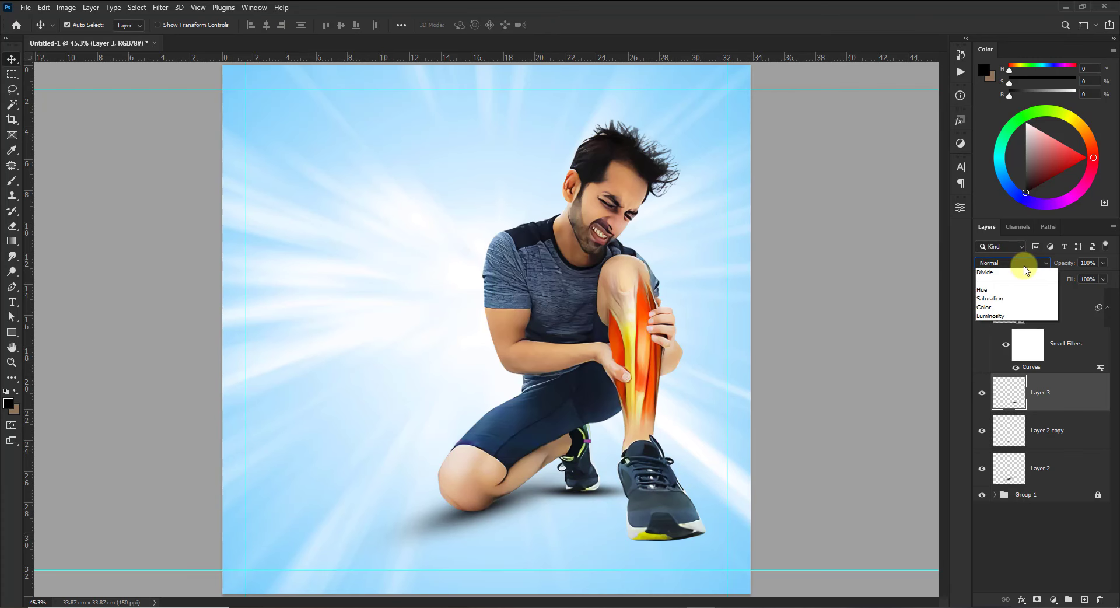
pyautogui.click(1013, 309)
pyautogui.click(1086, 263)
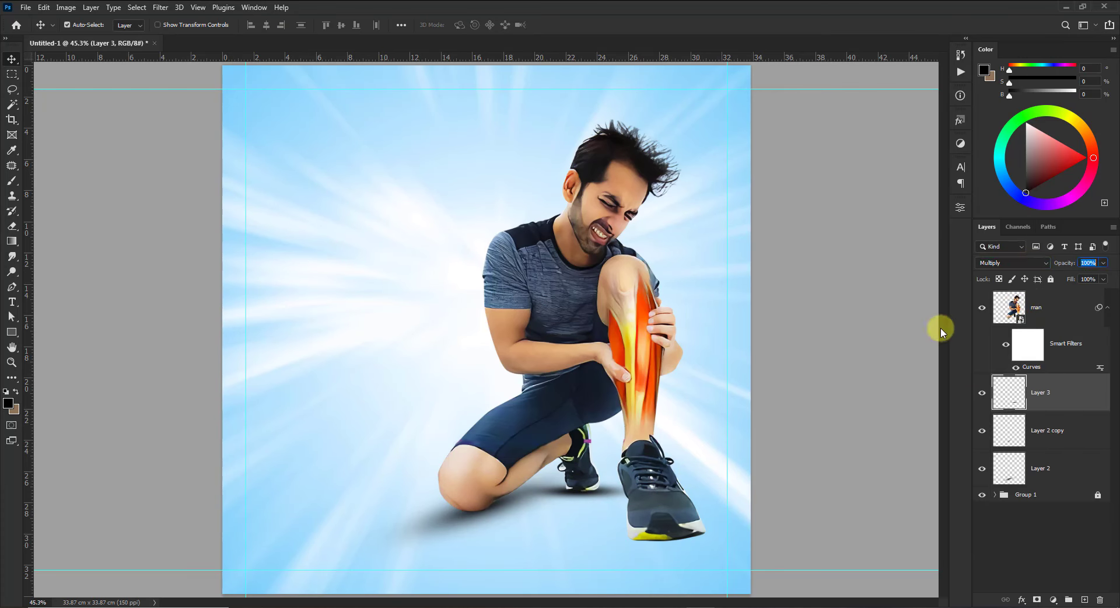
pyautogui.write('70')
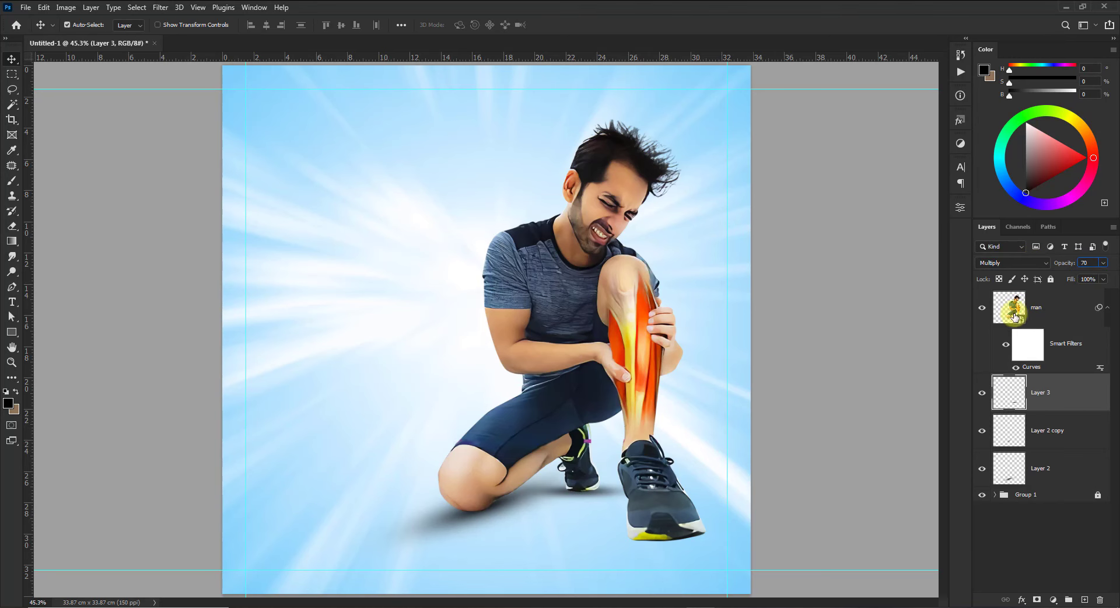
pyautogui.write('80')
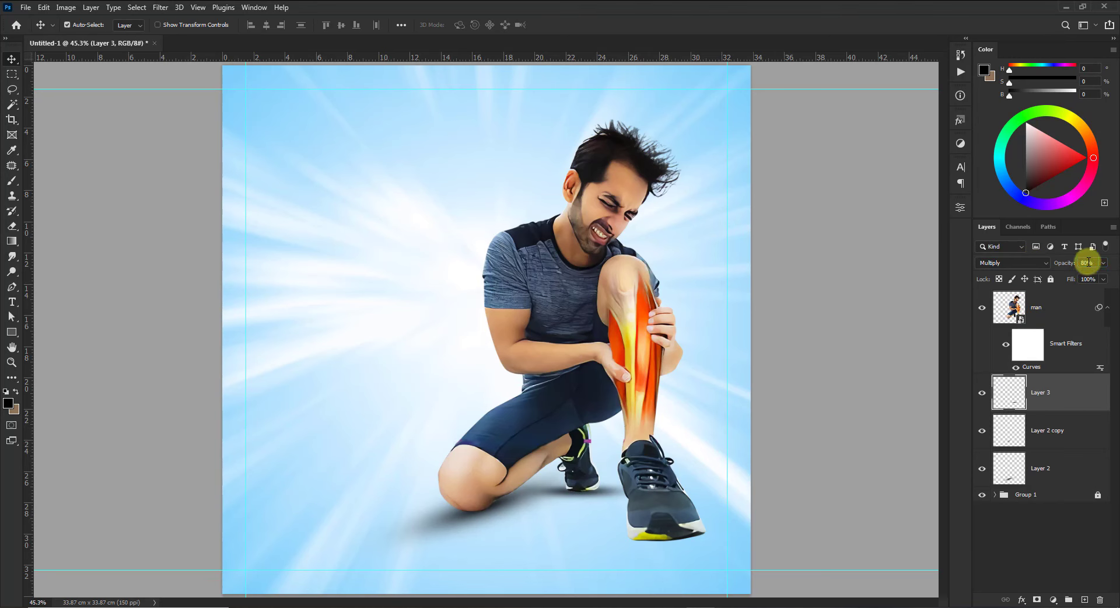
pyautogui.press('Return')
# Paint a black soft-brush dab on a new layer beside the front shoe and enlarge it to about 176%, tucked behind the shoe
pyautogui.click(1084, 599)
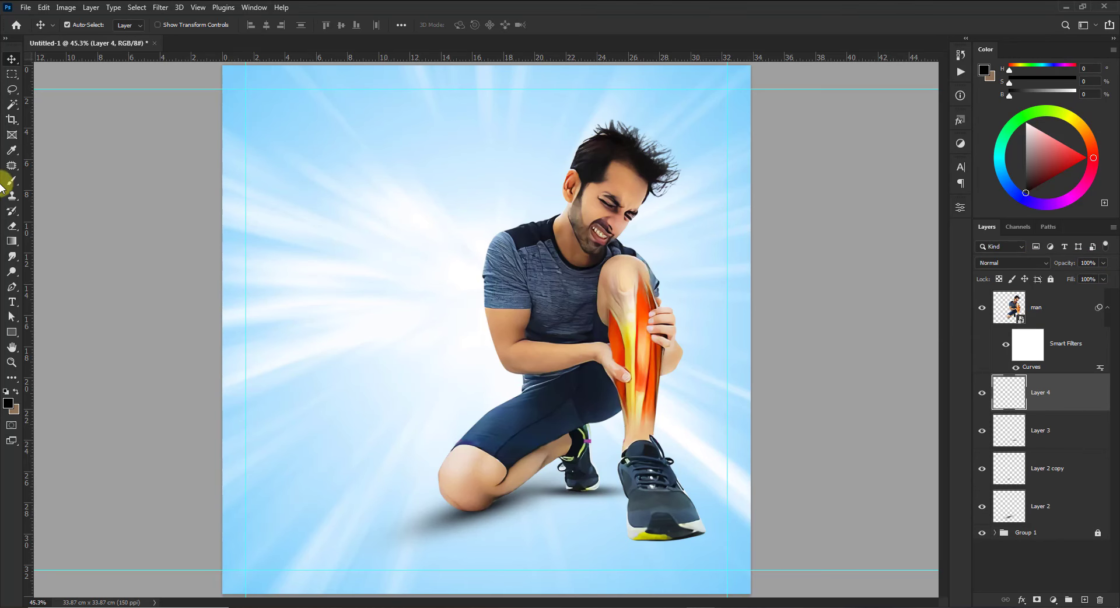
pyautogui.click(11, 181)
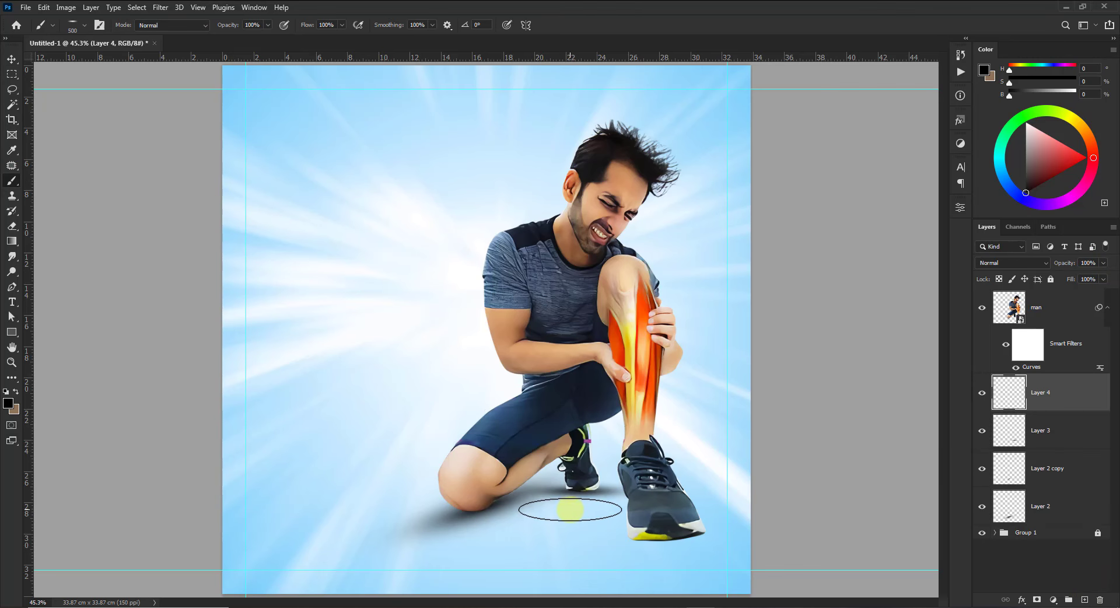
pyautogui.click(570, 509)
pyautogui.hotkey('ctrl', 't')
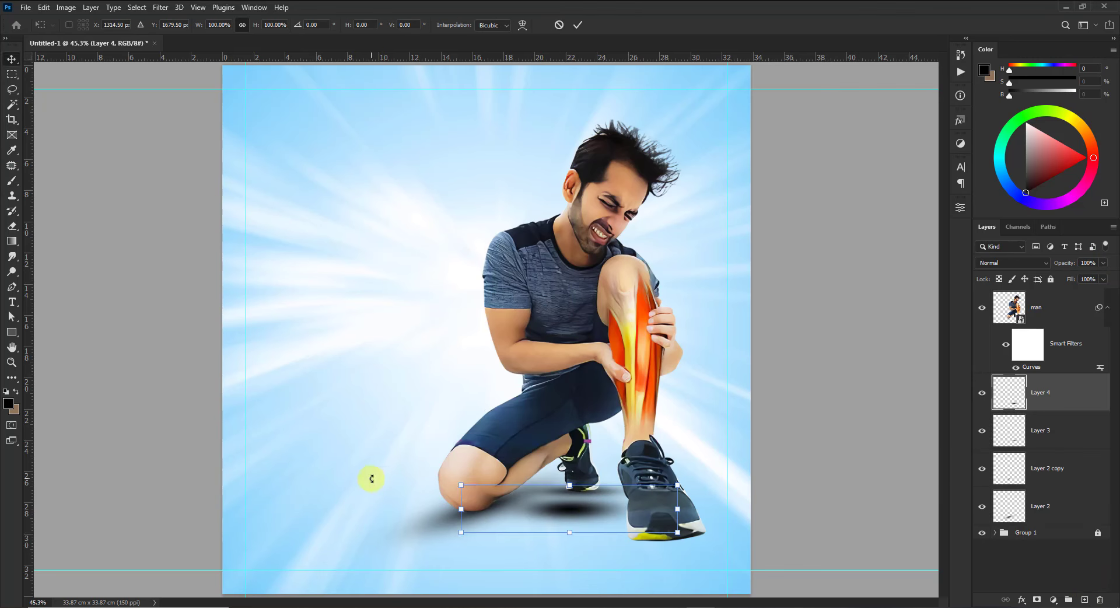
pyautogui.moveTo(663, 534); pyautogui.dragTo(761, 550)
pyautogui.moveTo(570, 518); pyautogui.dragTo(585, 524)
pyautogui.press('Return')
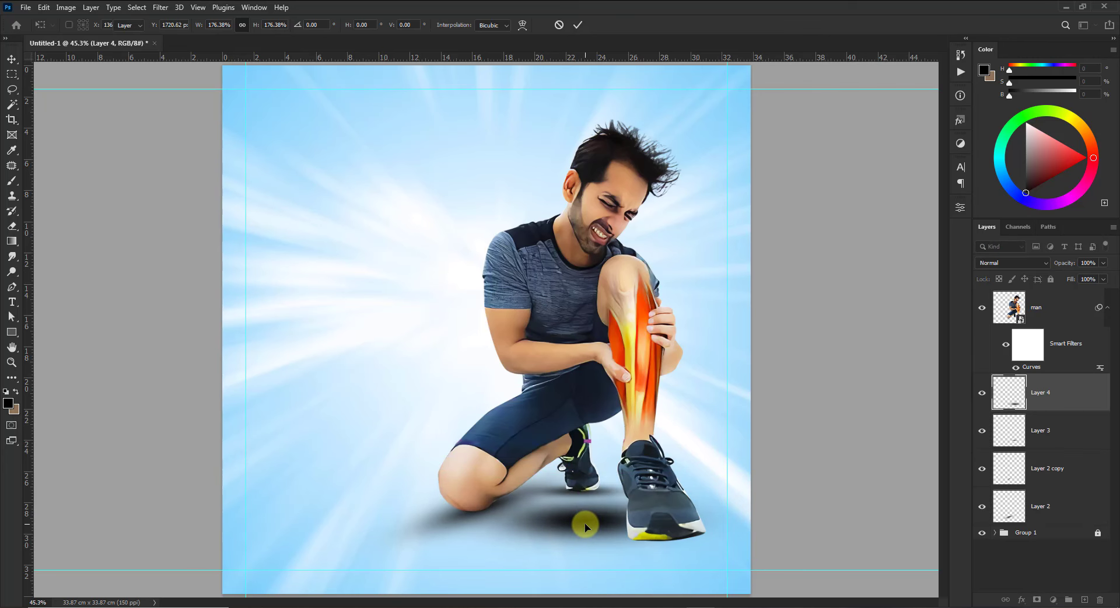
# Set the front shoe shadow layer to Multiply at 50% opacity and adjust its position beside the shoe
pyautogui.click(1018, 263)
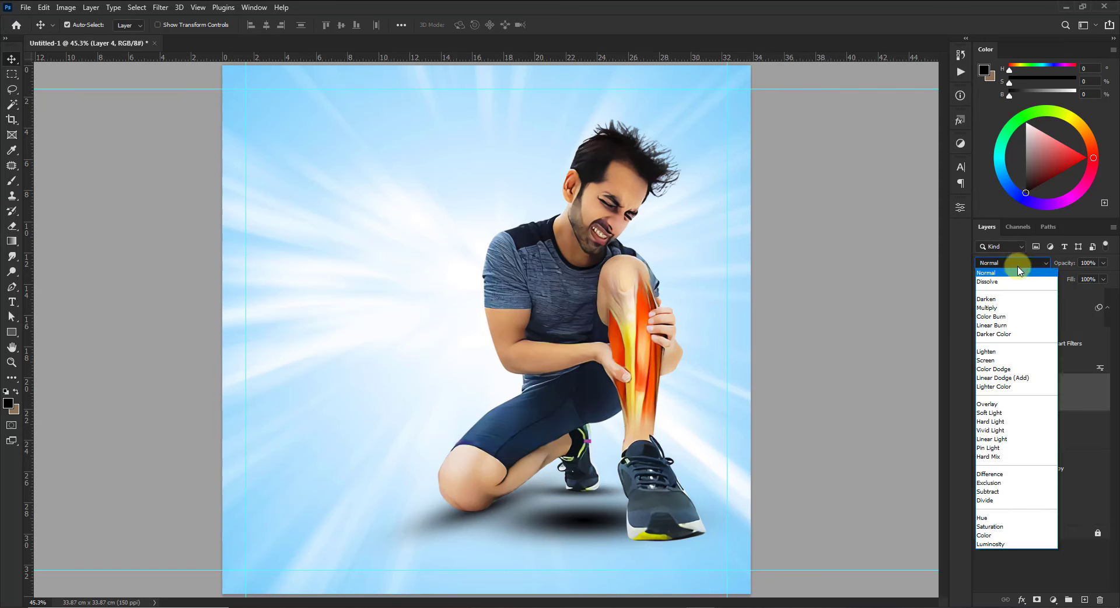
pyautogui.click(1004, 299)
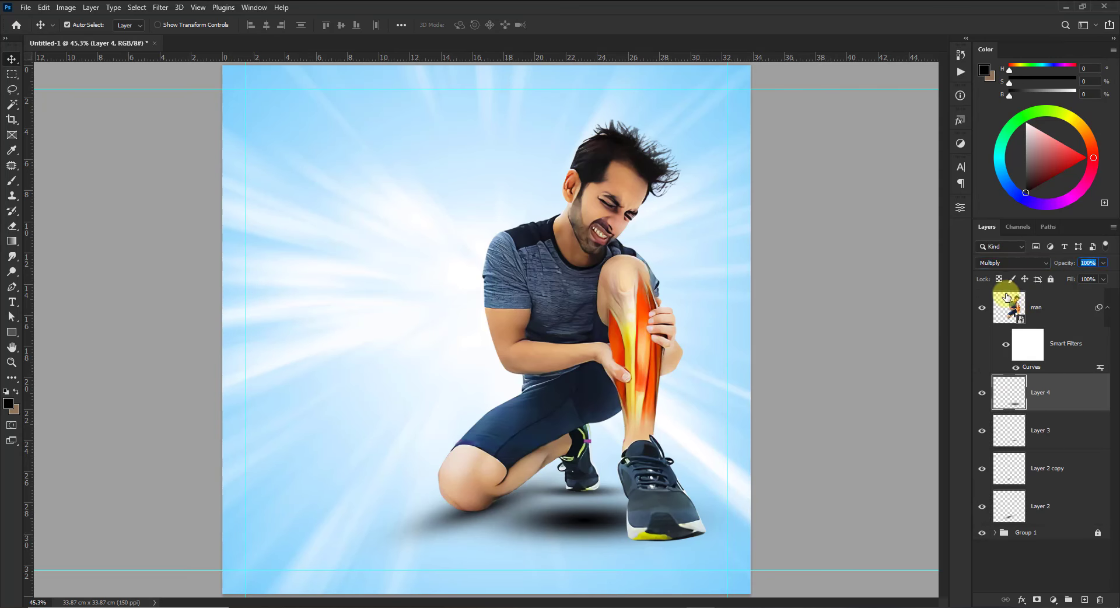
pyautogui.write('0')
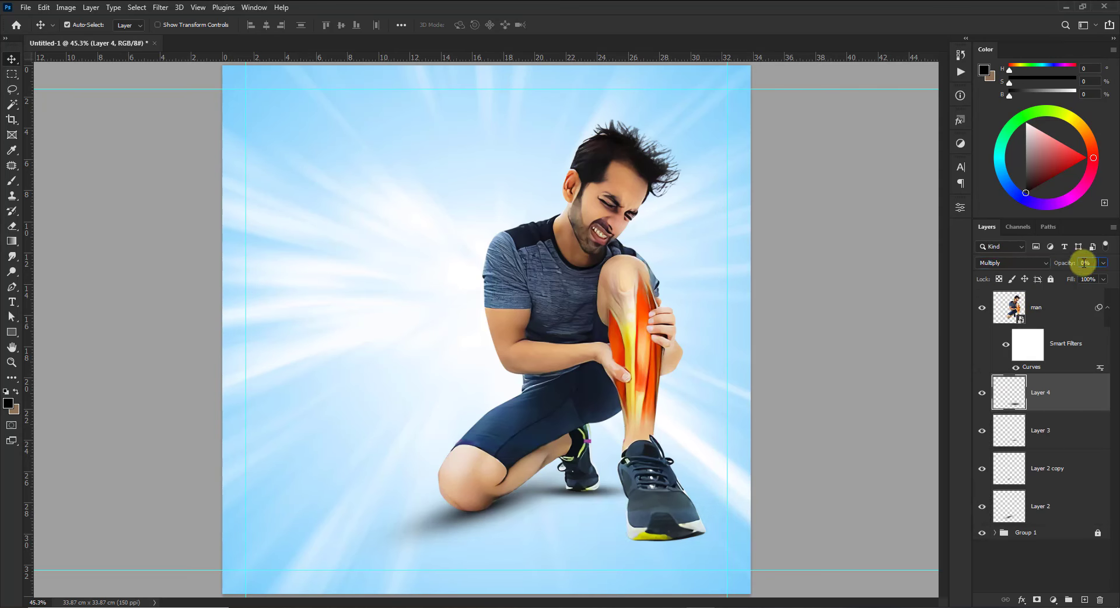
pyautogui.write('50')
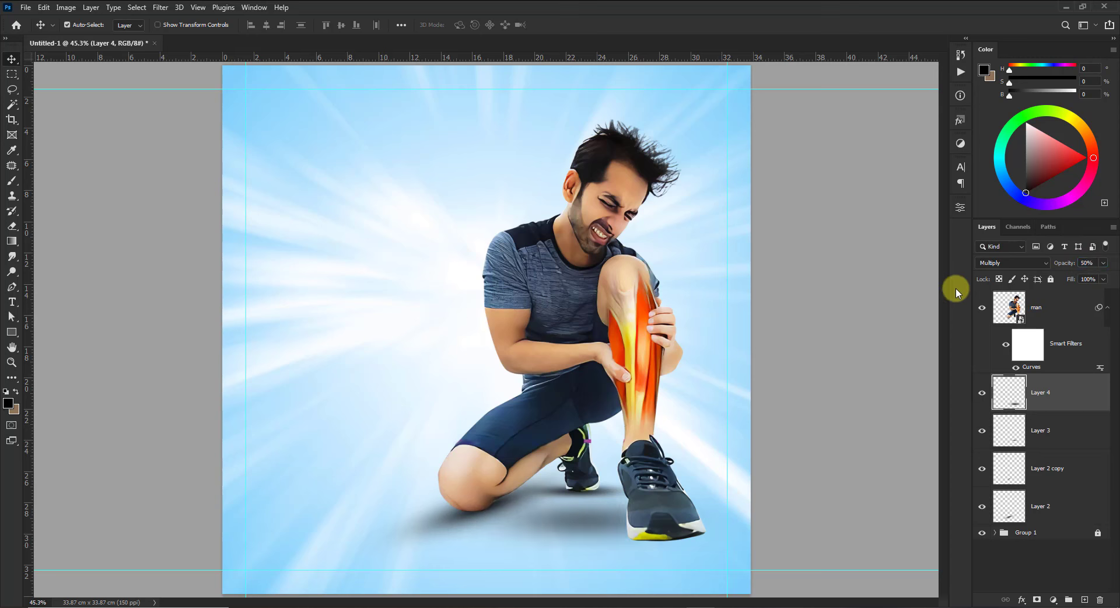
pyautogui.moveTo(583, 518); pyautogui.dragTo(580, 510)
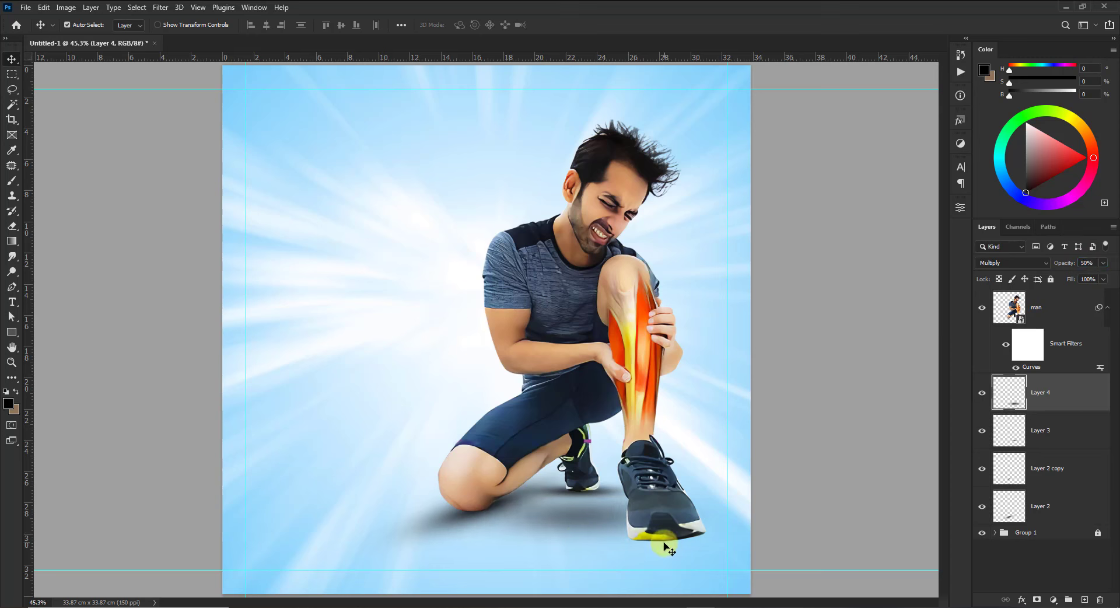
pyautogui.click(863, 458)
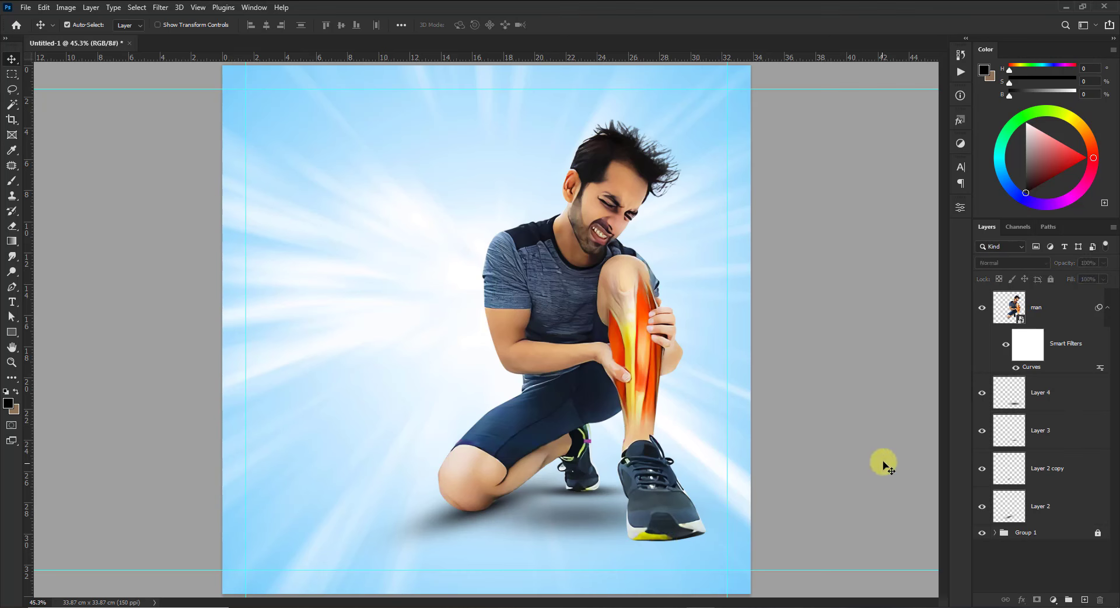
# Group the man layer together with all of his shadow layers
pyautogui.click(1044, 308)
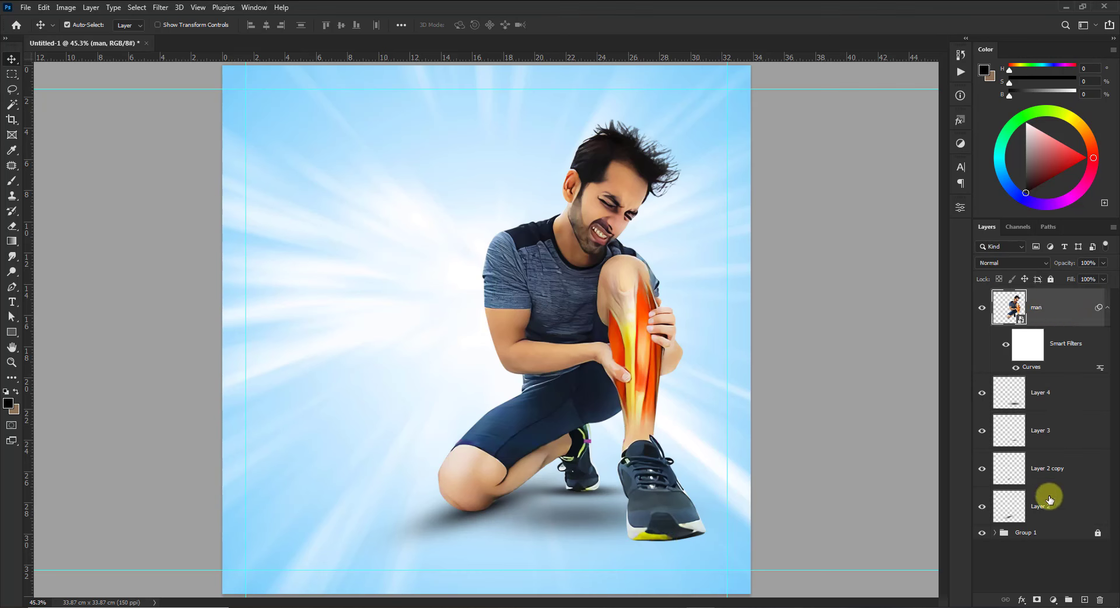
pyautogui.keyDown('shift'); pyautogui.click(1072, 509); pyautogui.keyUp('shift')
pyautogui.hotkey('ctrl', 'g')
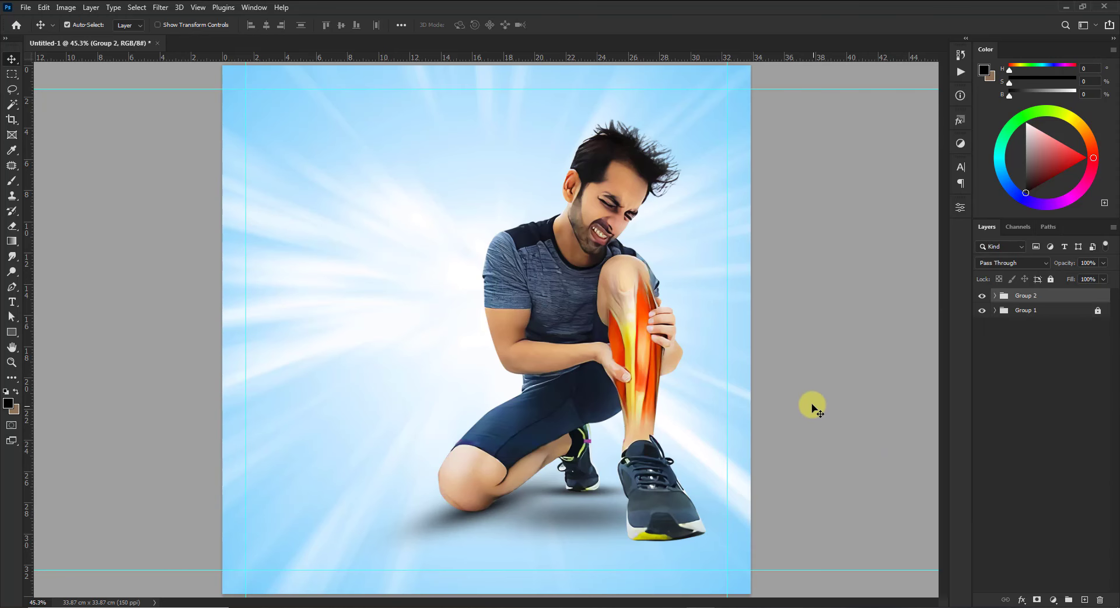
# Draw a black rectangle about 21.1 × 9.1 cm across the canvas's left middle and place it behind the man's group
pyautogui.click(12, 333)
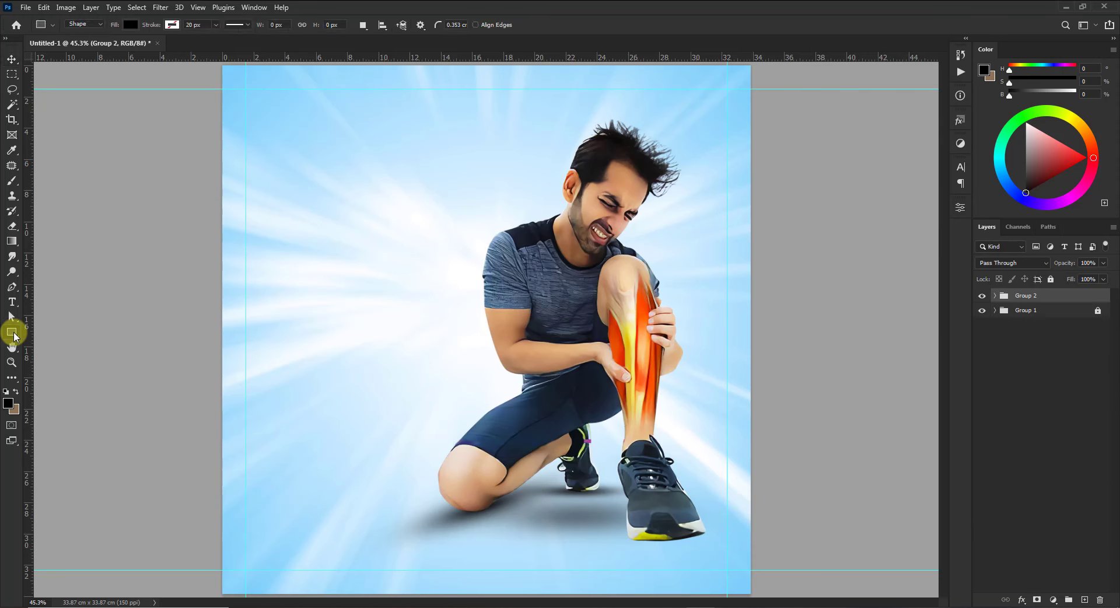
pyautogui.moveTo(523, 262); pyautogui.dragTo(195, 402)
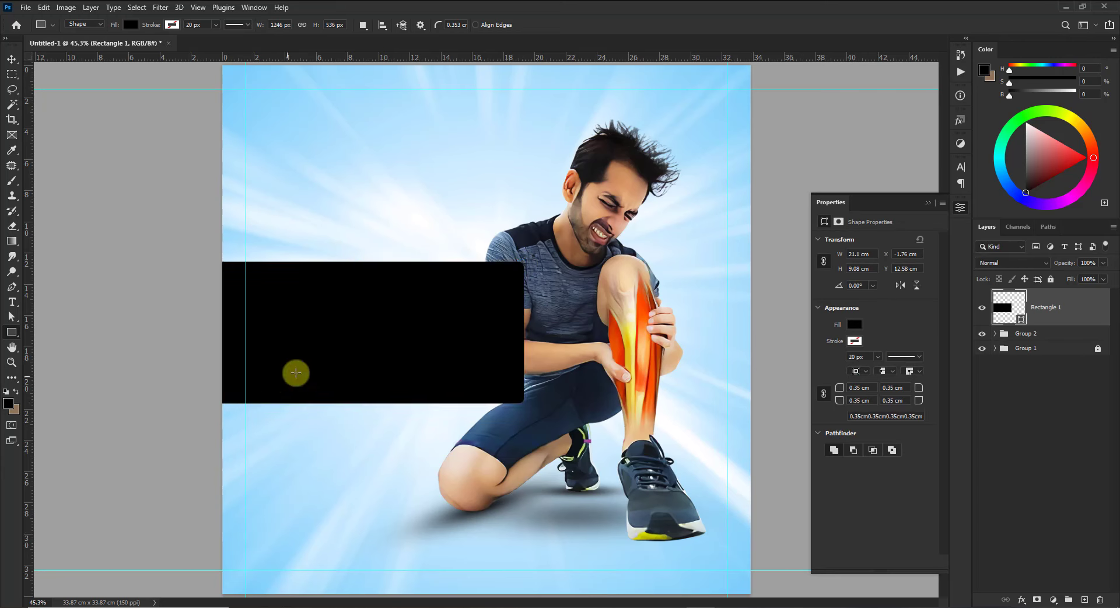
pyautogui.press('v')
pyautogui.moveTo(341, 325); pyautogui.dragTo(346, 324)
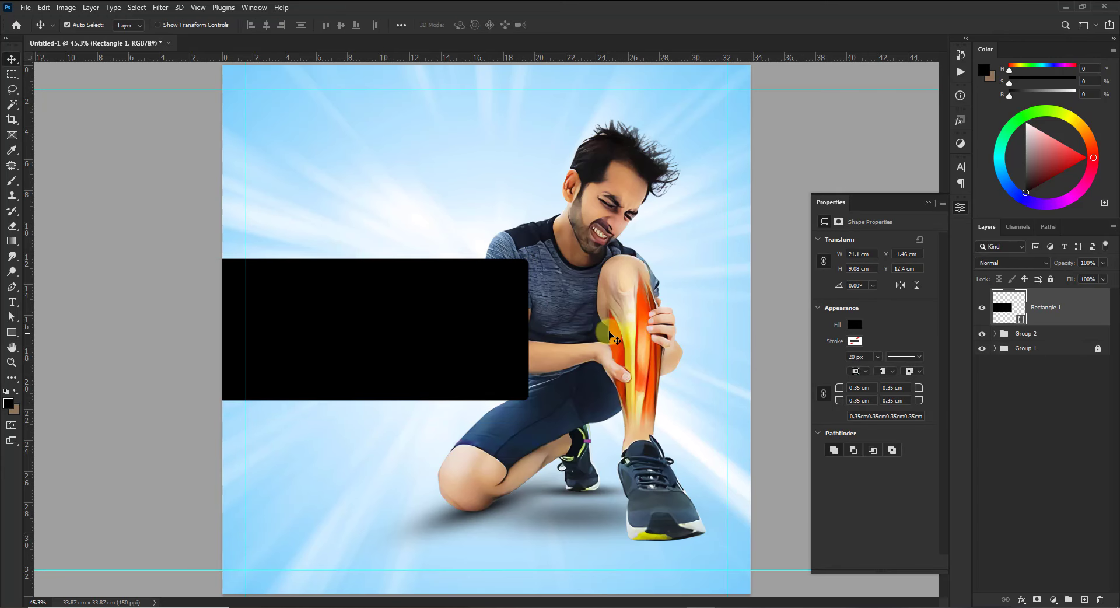
pyautogui.click(932, 204)
pyautogui.moveTo(1061, 314); pyautogui.dragTo(1057, 342)
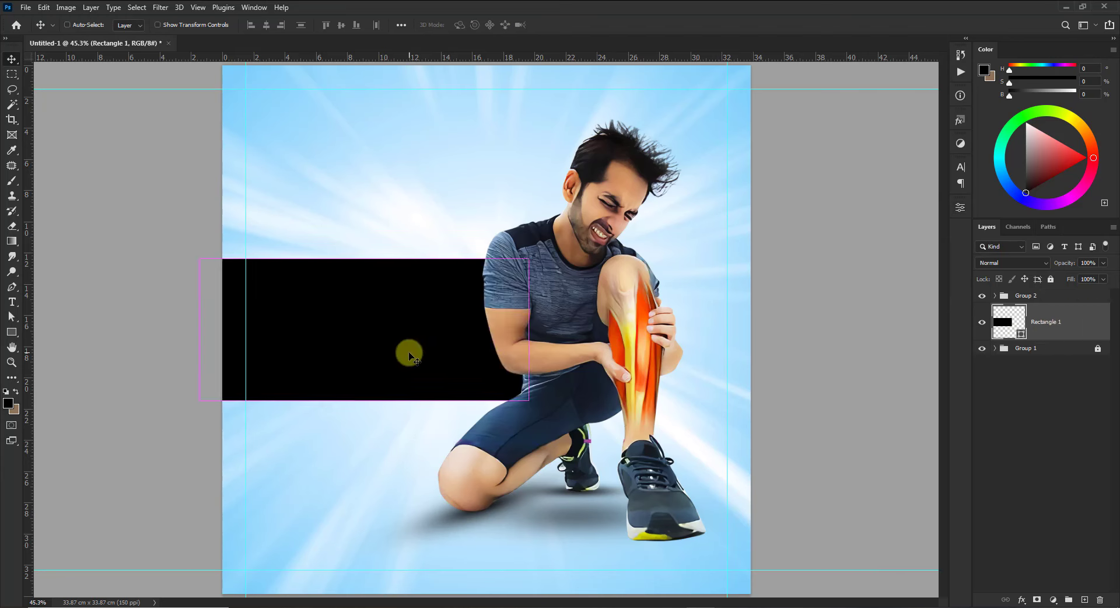
# Widen the black rectangle to about 106% so it extends further behind the man
pyautogui.hotkey('ctrl', 't')
pyautogui.moveTo(529, 329); pyautogui.dragTo(549, 329)
pyautogui.hotkey('ctrl', 'z')
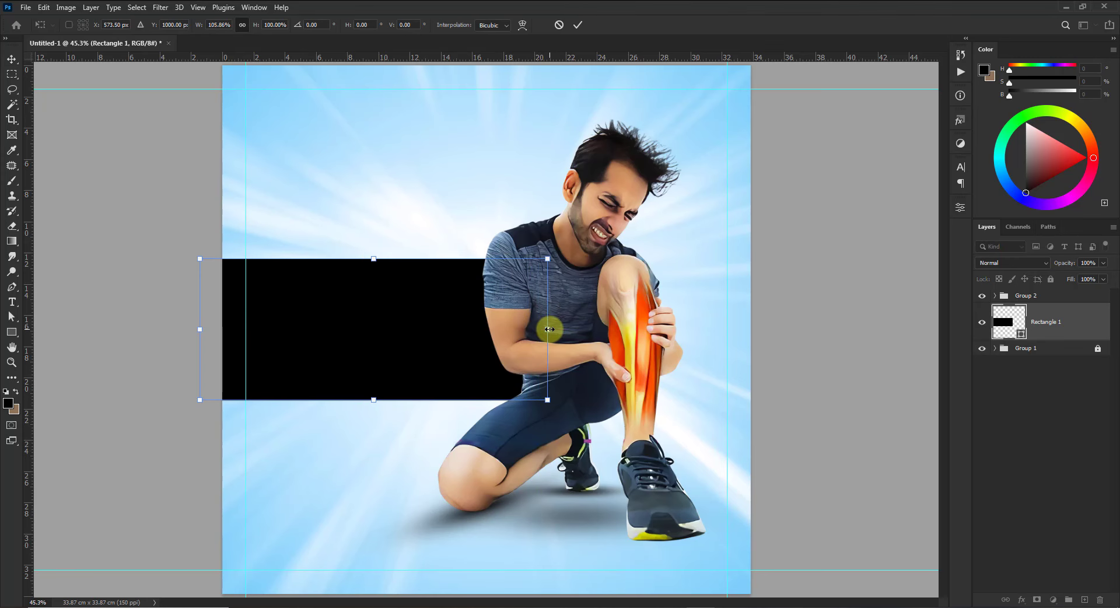
pyautogui.press('Return')
pyautogui.scroll(-1, 630, 450)
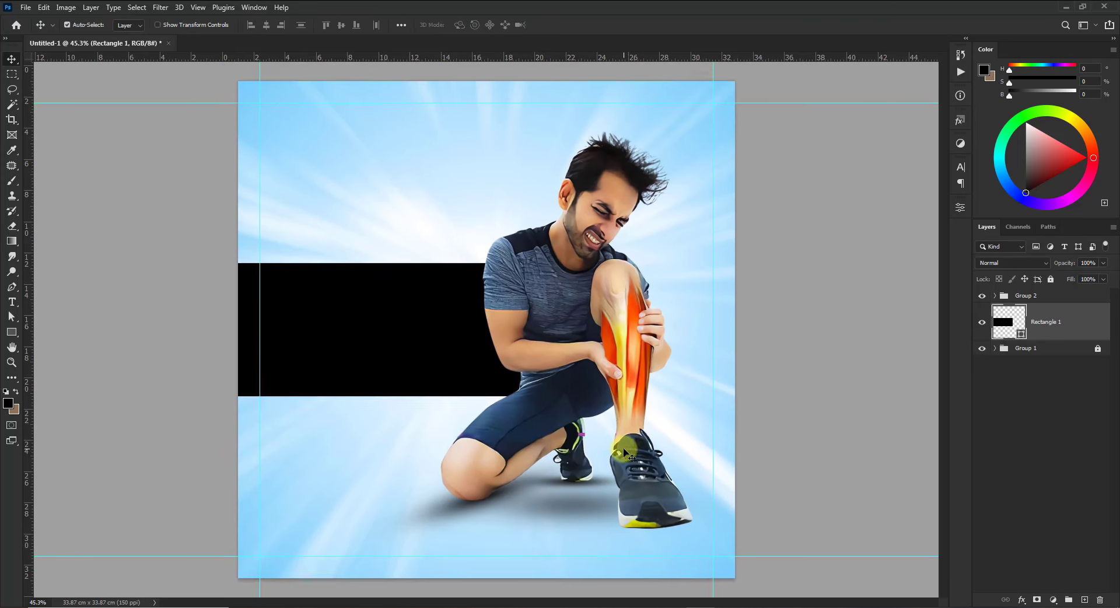
pyautogui.click(777, 469)
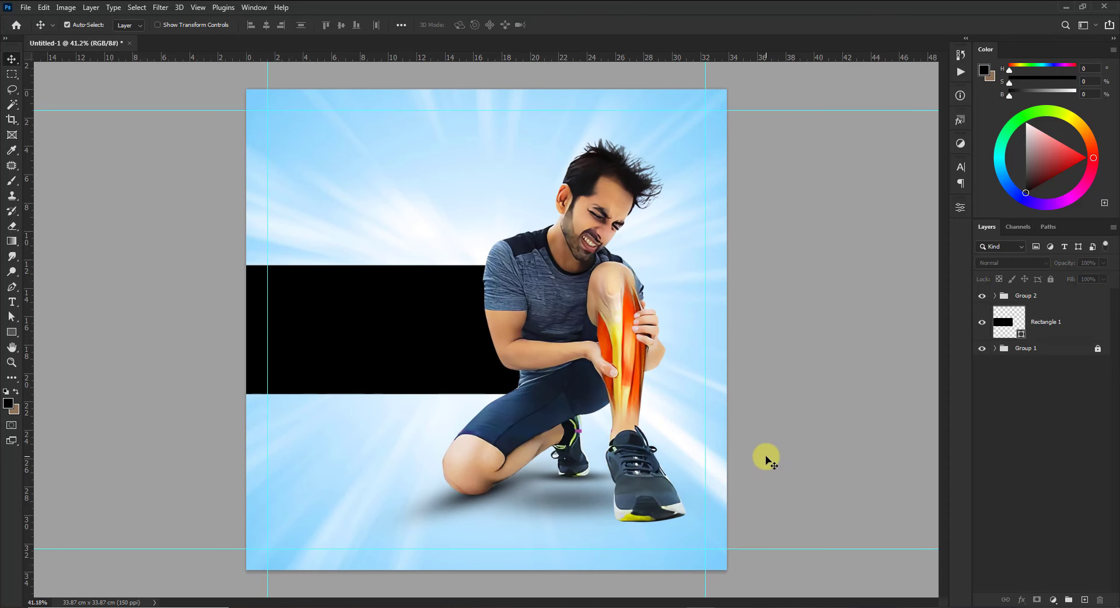
# Nudge the man's group and the rectangle slightly down together
pyautogui.click(1038, 295)
pyautogui.keyDown('shift'); pyautogui.click(1041, 318); pyautogui.keyUp('shift')
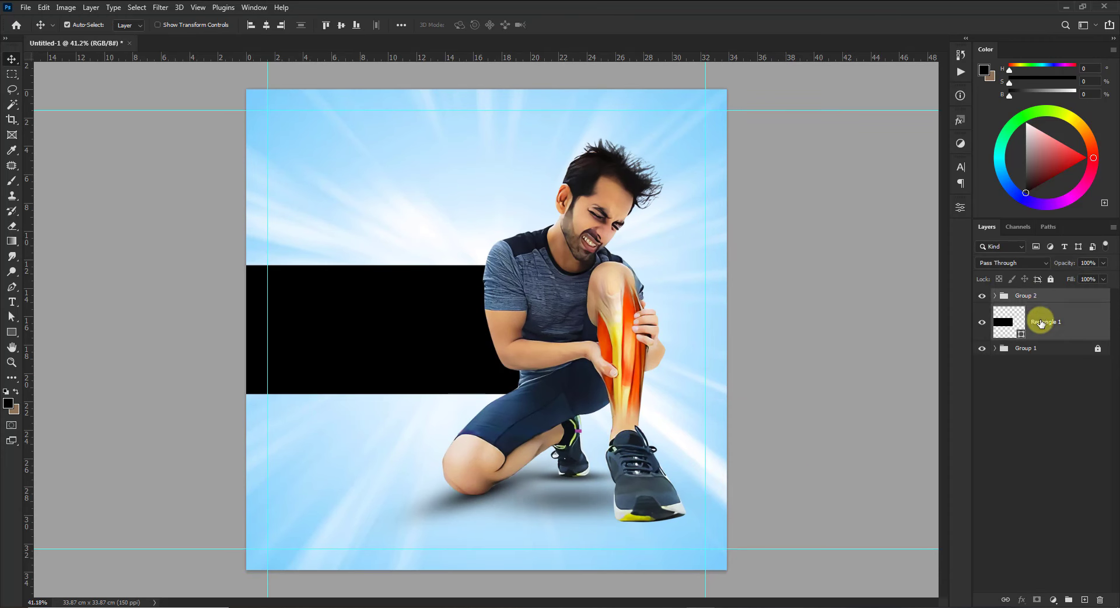
pyautogui.hotkey('shift', 'Down')
pyautogui.hotkey('shift', 'Down')
pyautogui.hotkey('shift', 'Down')
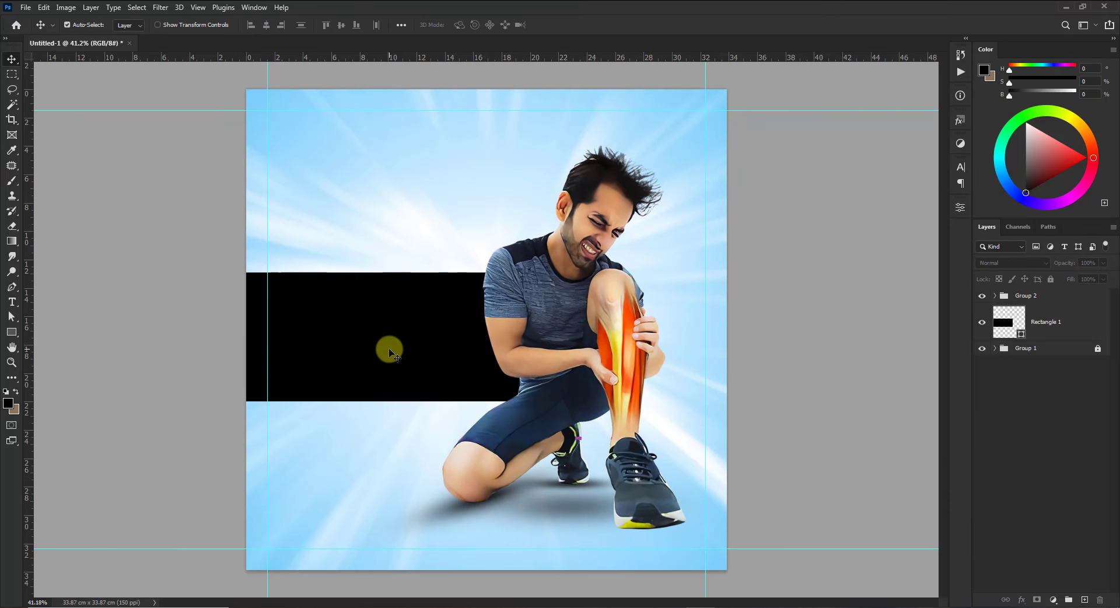
# Change the rectangle's fill to light blue #7fd1fb, sampled from the background
pyautogui.click(390, 353)
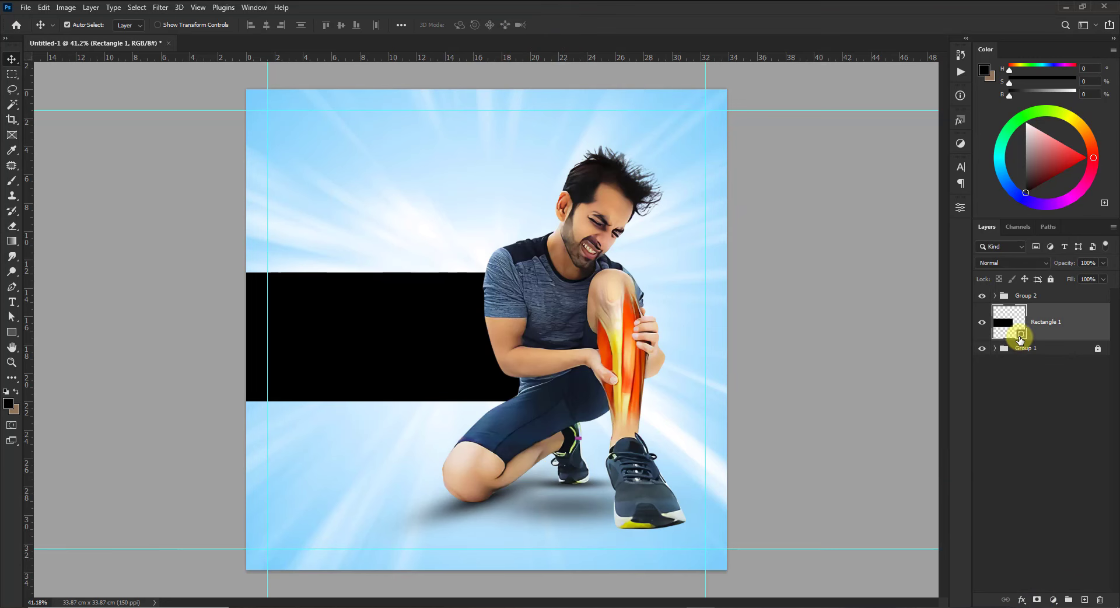
pyautogui.doubleClick(1020, 334)
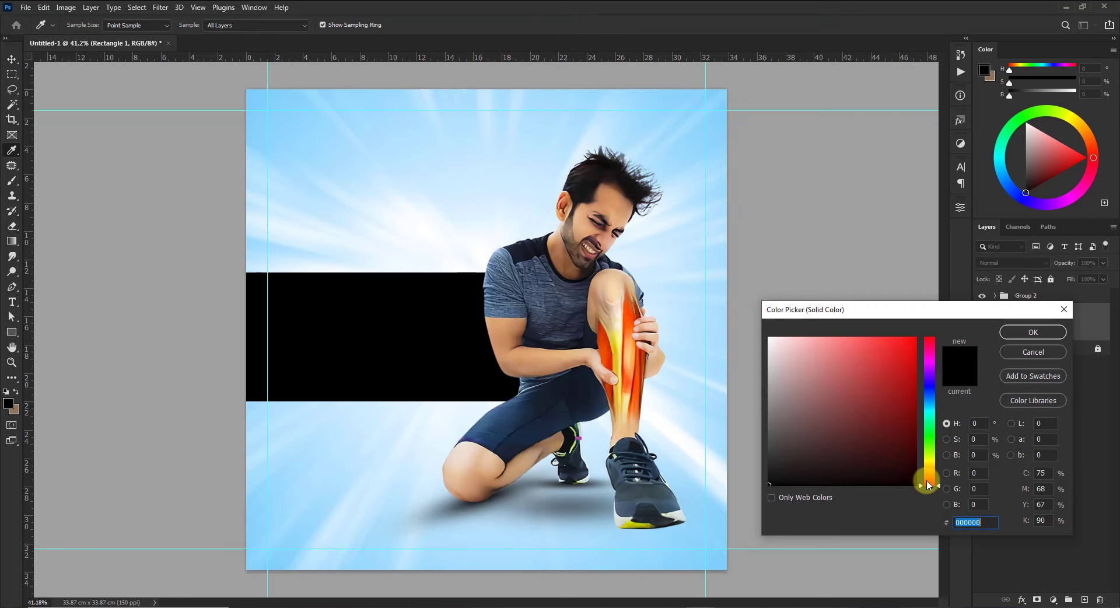
pyautogui.click(263, 153)
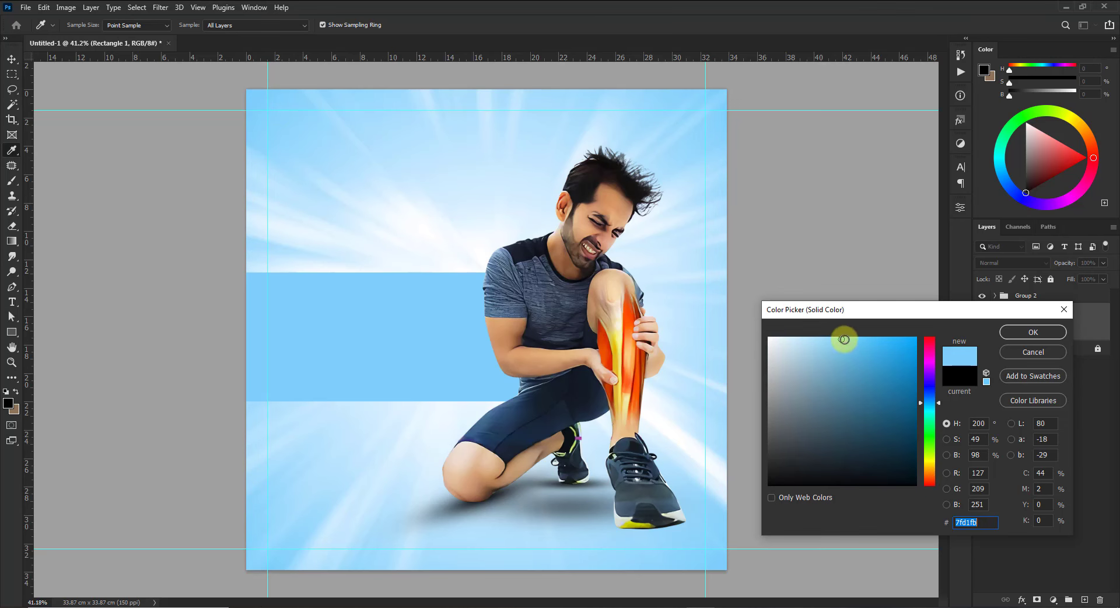
pyautogui.click(1033, 332)
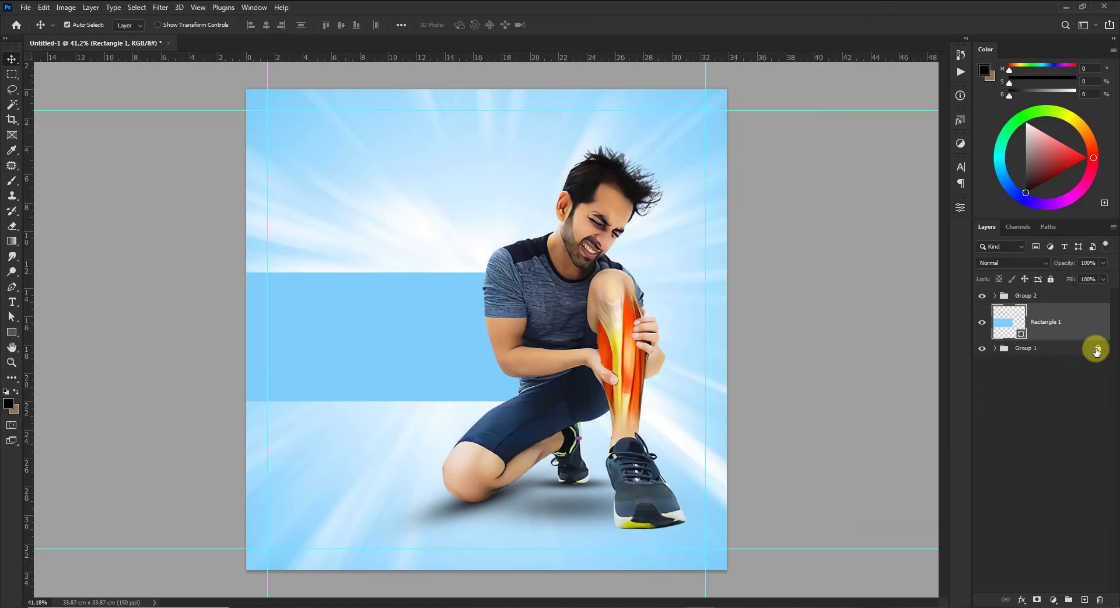
# Unlock the background group and move the blue rectangle into it, beneath the light-burst layer
pyautogui.click(994, 347)
pyautogui.moveTo(1062, 323); pyautogui.dragTo(1057, 390)
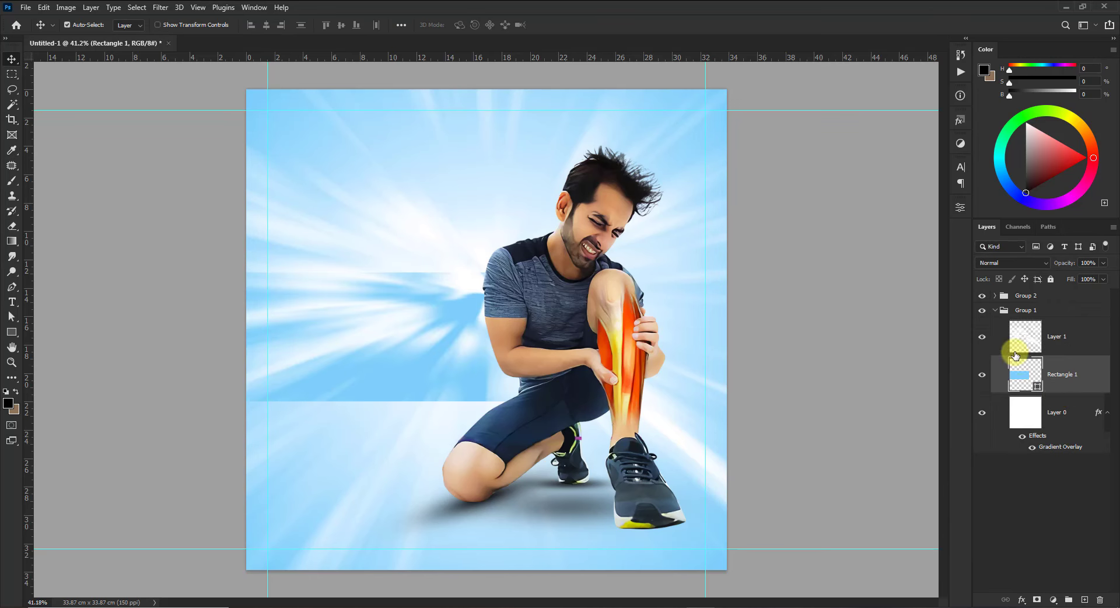
pyautogui.click(995, 310)
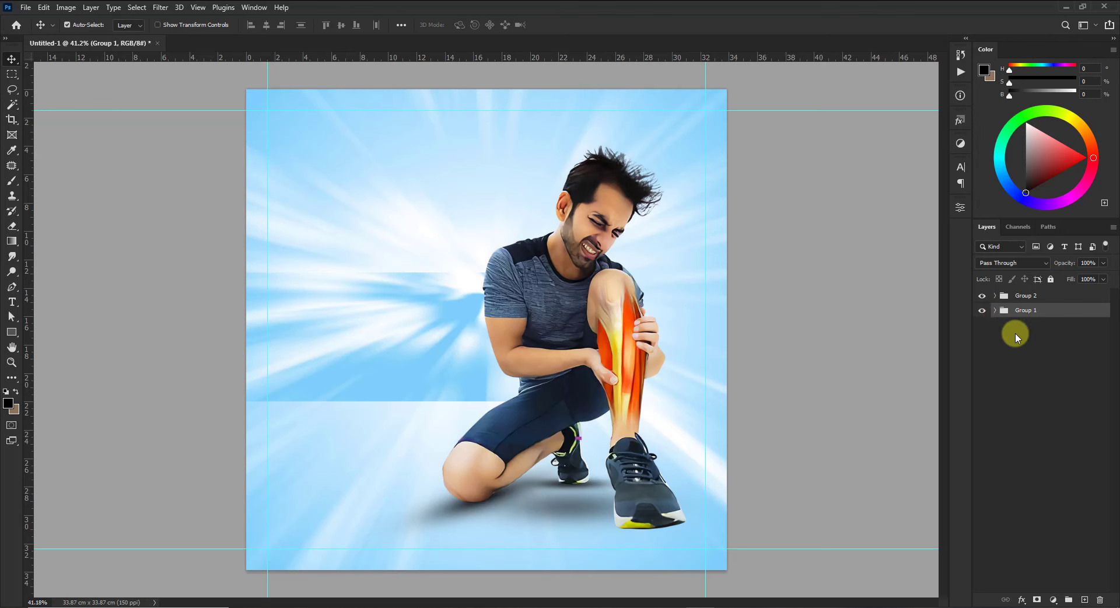
# Set the light-burst layer's opacity to 70%
pyautogui.click(393, 337)
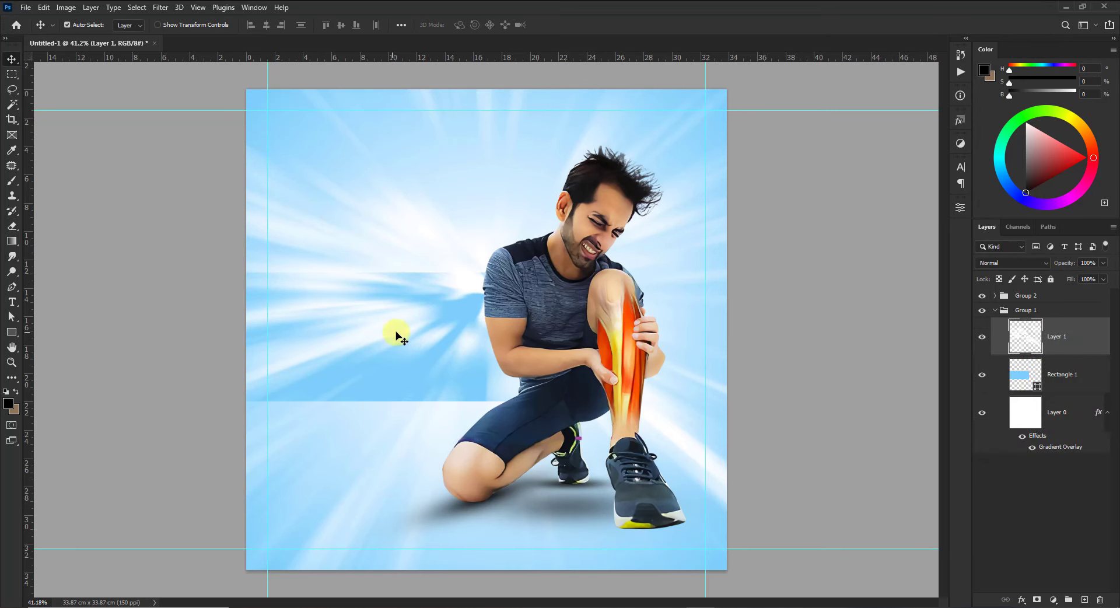
pyautogui.click(1086, 263)
pyautogui.write('70')
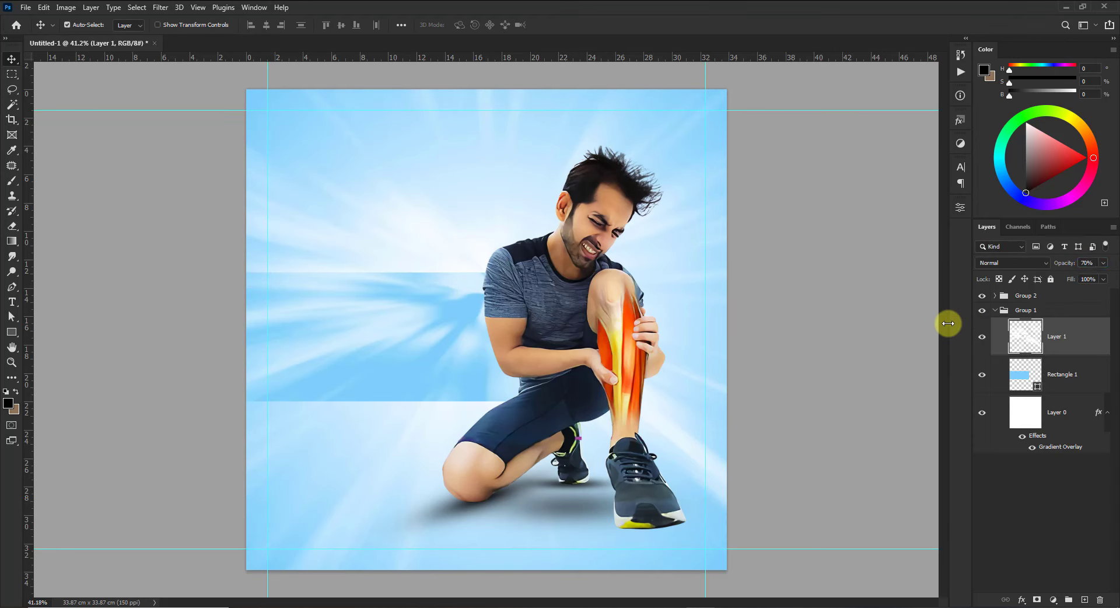
pyautogui.click(995, 311)
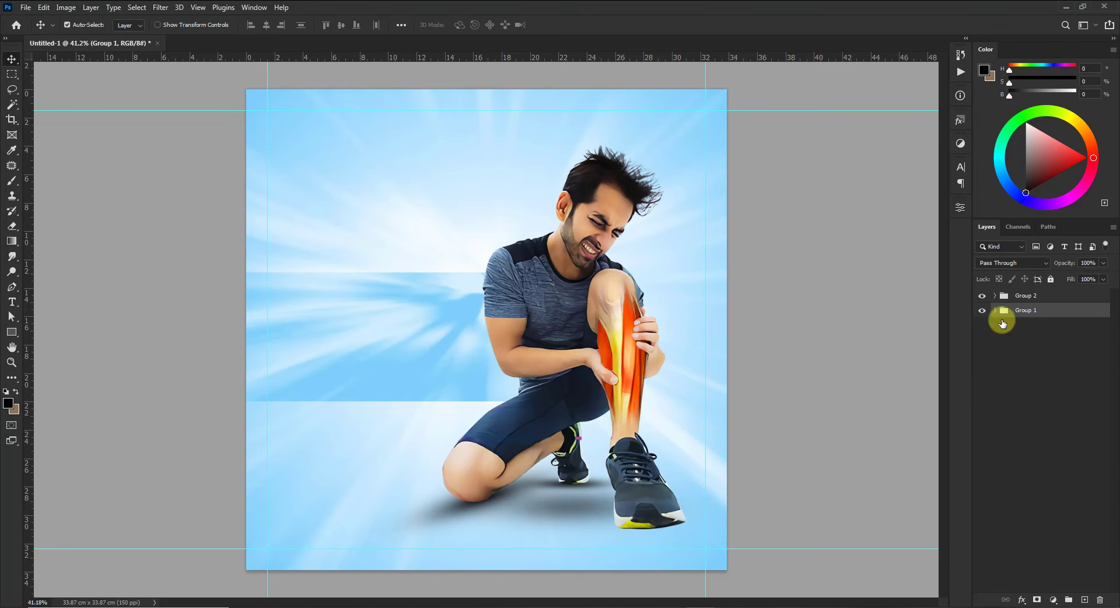
pyautogui.click(813, 372)
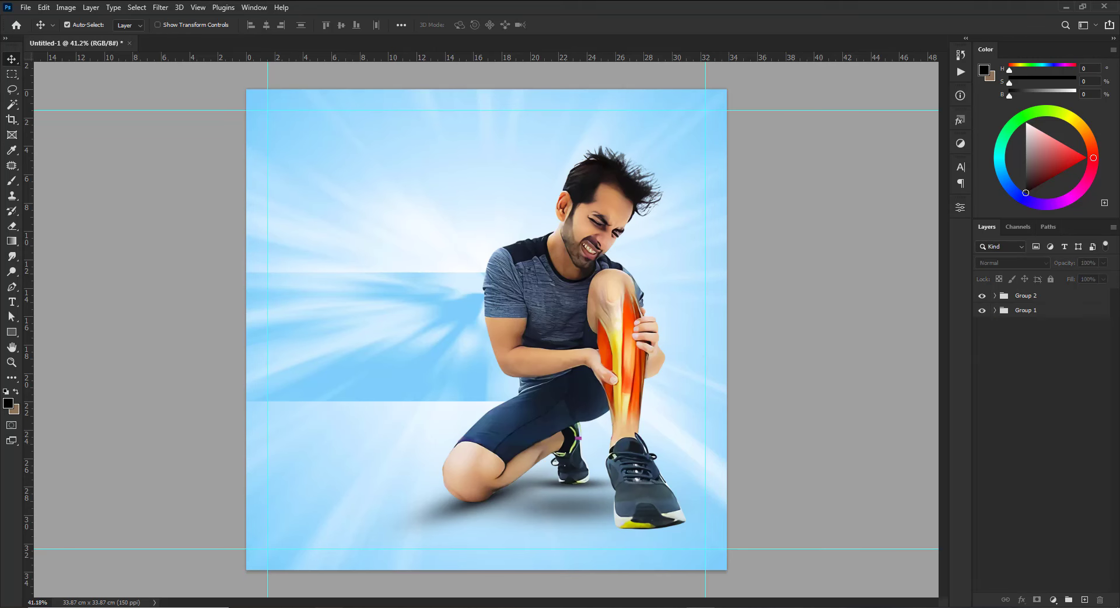
# Switch to the Illustrator file 27959 [Converted].eps and bring its double-arc glowing streak in the upper-left of the artboard into the Photoshop document
pyautogui.click(330, 607)
pyautogui.doubleClick(140, 94)
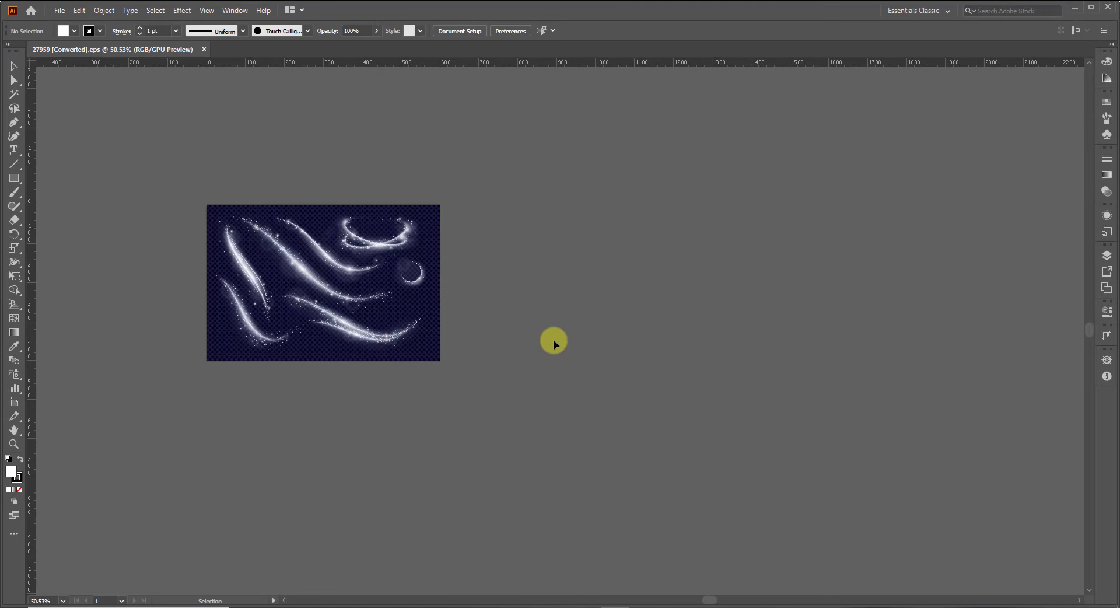
pyautogui.hotkey('ctrl', '0')
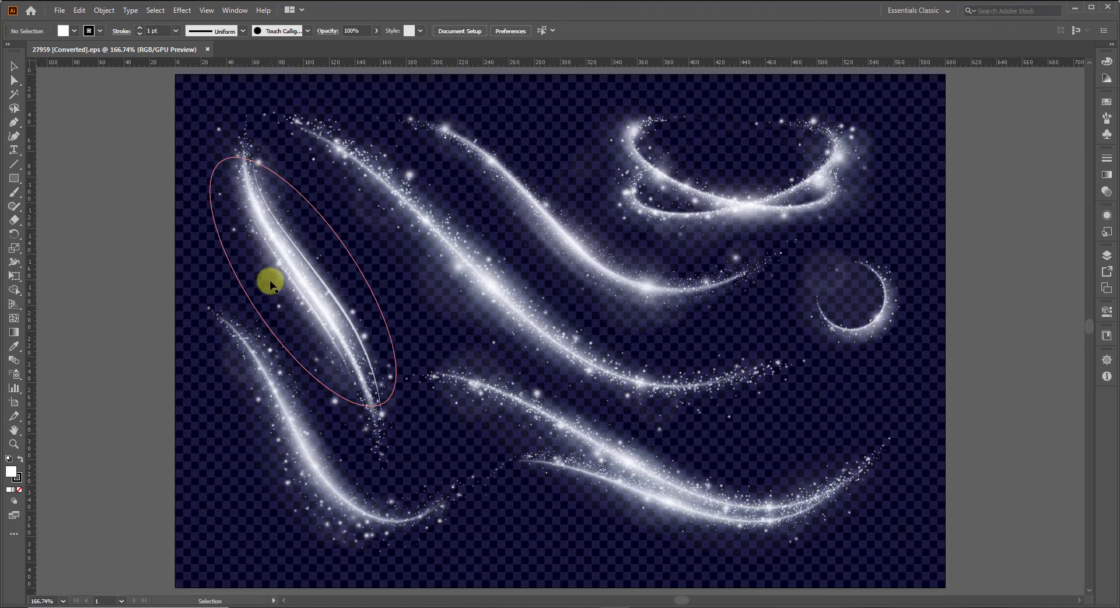
pyautogui.click(301, 281)
pyautogui.moveTo(310, 290)
pyautogui.mouseDown()
pyautogui.moveTo(742, 516)
pyautogui.moveTo(738, 604)
pyautogui.mouseUp()
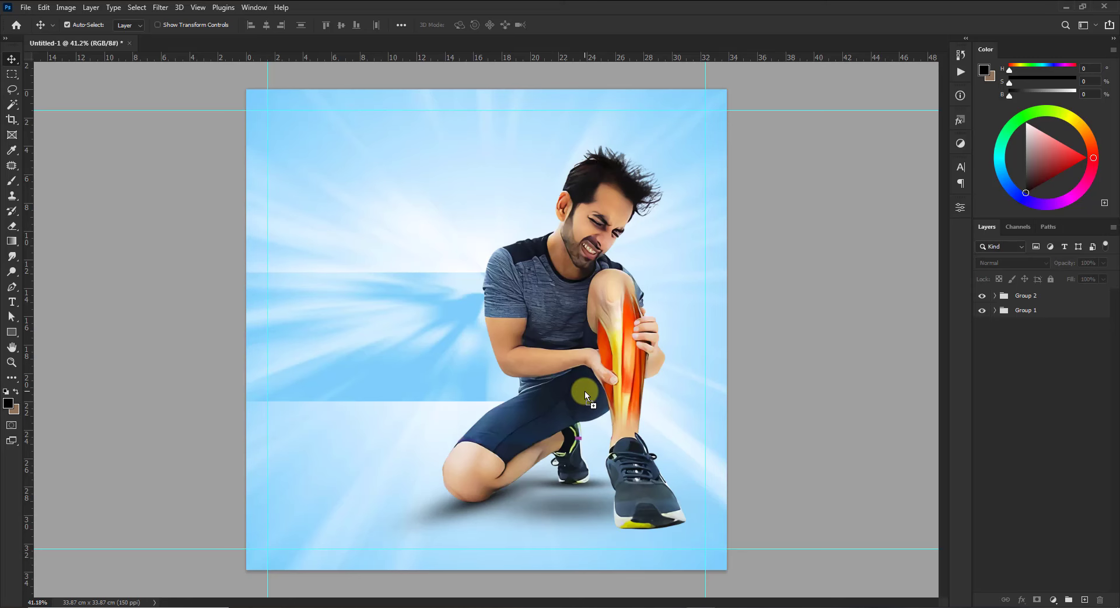
# Place the glowing streak over the man's painful lower leg, scaled to about 121.8% and rotated about 26.6°
pyautogui.moveTo(584, 390); pyautogui.dragTo(585, 390)
pyautogui.scroll(3, 618, 390)
pyautogui.moveTo(673, 312); pyautogui.dragTo(722, 330)
pyautogui.moveTo(646, 372); pyautogui.dragTo(672, 340)
pyautogui.moveTo(751, 269); pyautogui.dragTo(774, 257)
pyautogui.moveTo(674, 344); pyautogui.dragTo(672, 337)
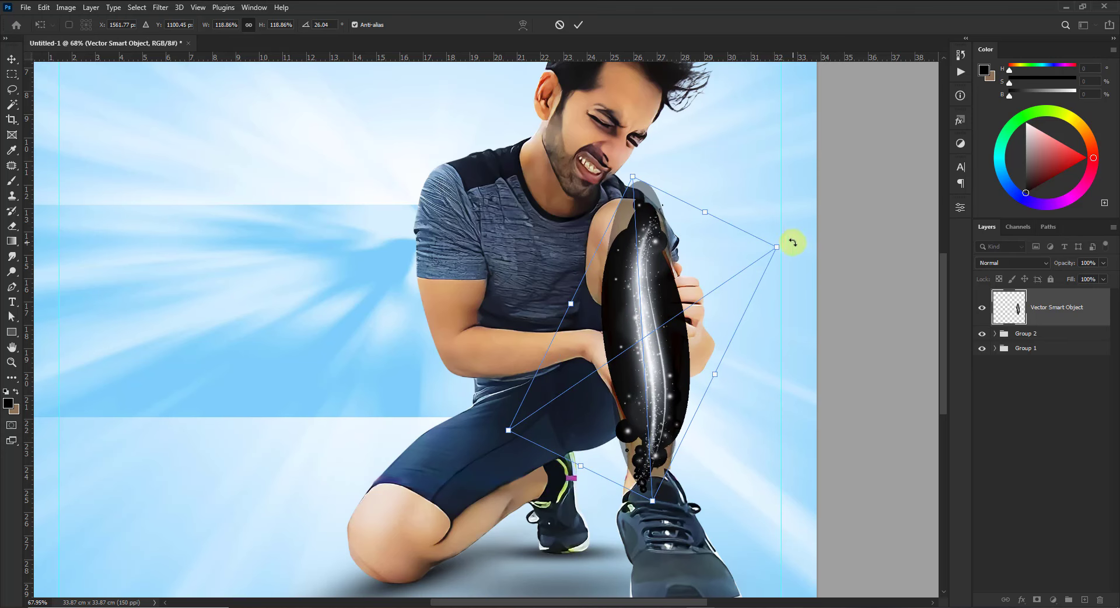
pyautogui.moveTo(793, 242); pyautogui.dragTo(781, 247)
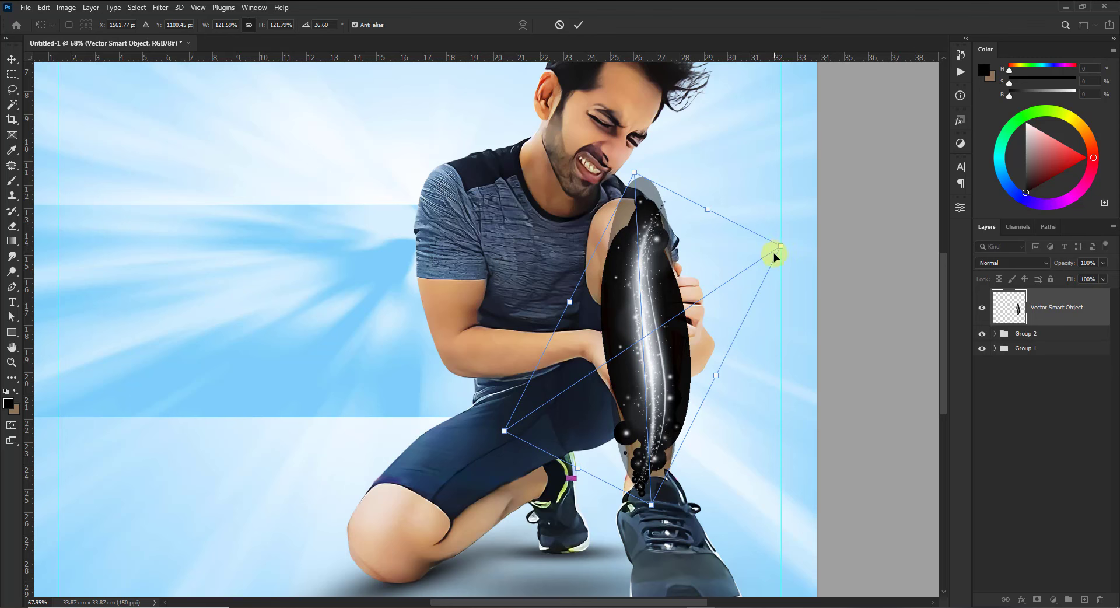
pyautogui.press('Return')
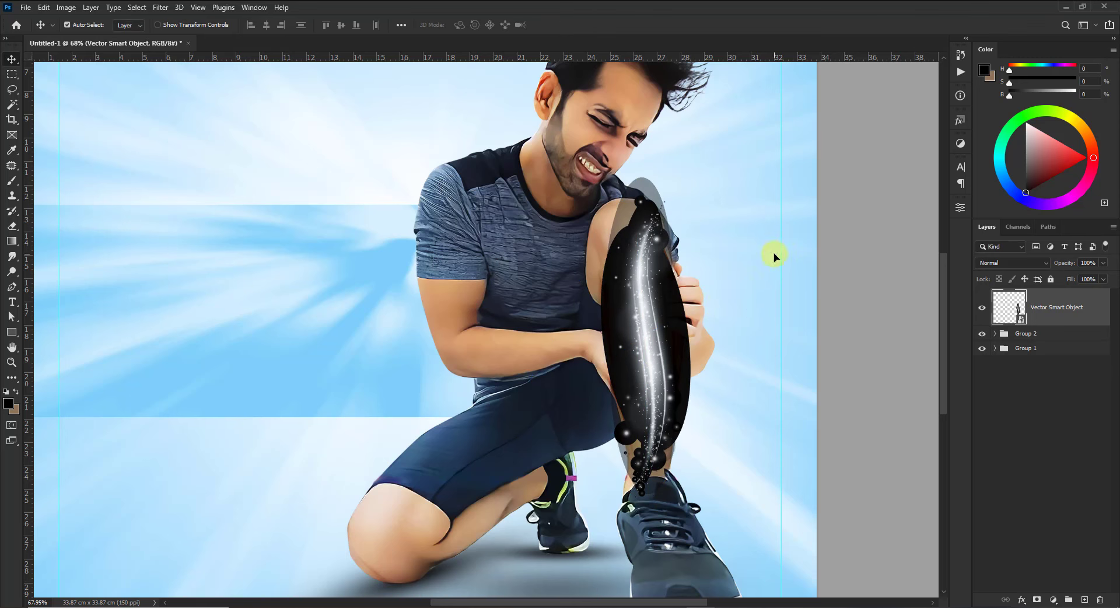
# Move the streak's layer into Group 2 directly above the man layer and set its blend mode to Linear Dodge (Add)
pyautogui.click(993, 337)
pyautogui.click(995, 333)
pyautogui.moveTo(1039, 310); pyautogui.dragTo(1048, 345)
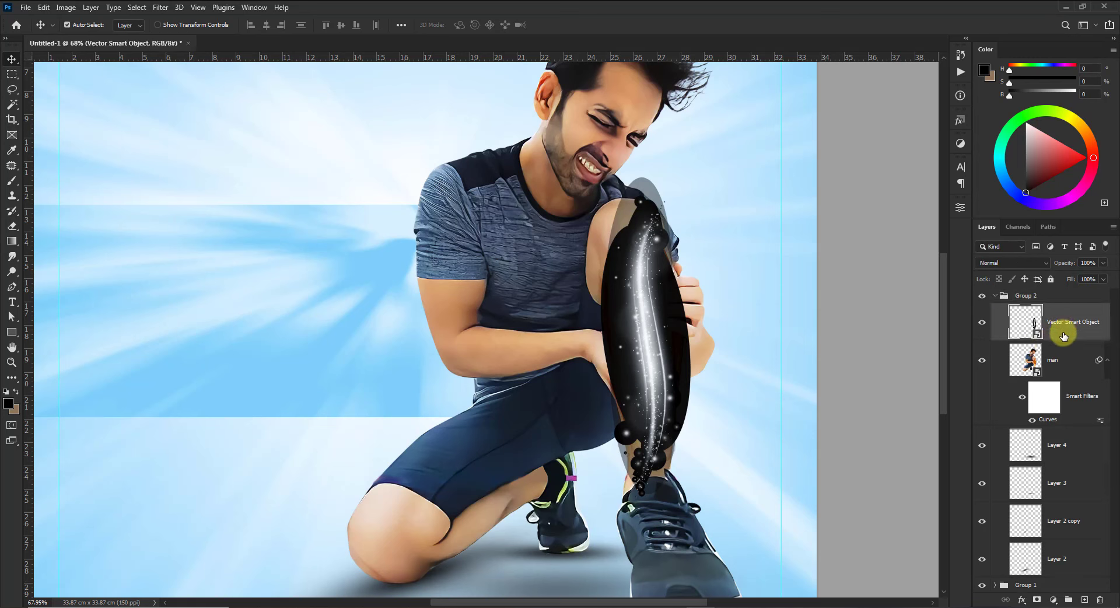
pyautogui.click(1020, 263)
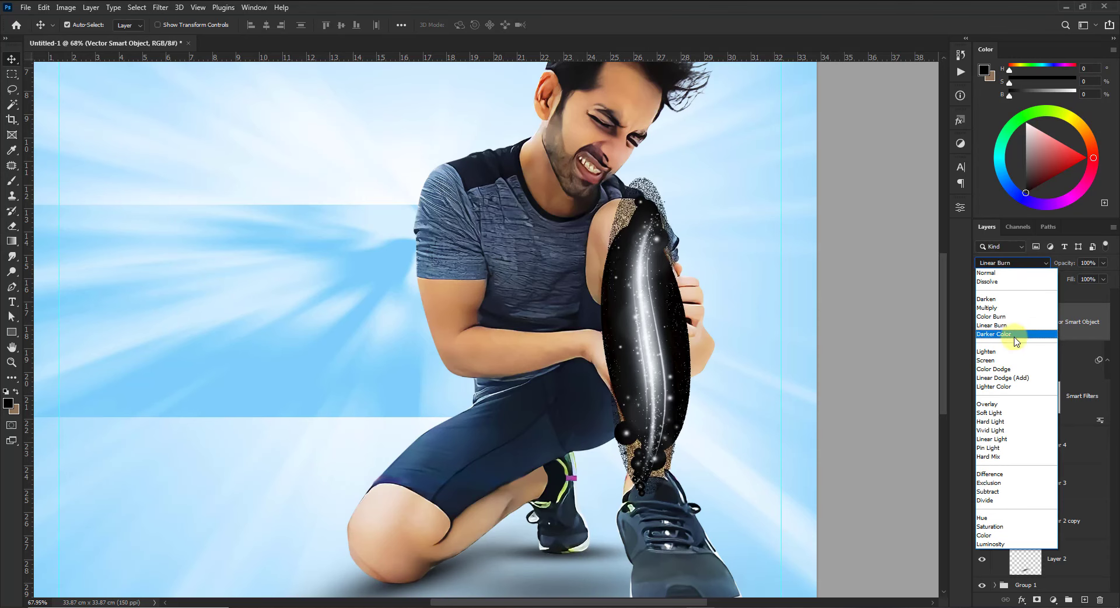
pyautogui.click(1012, 378)
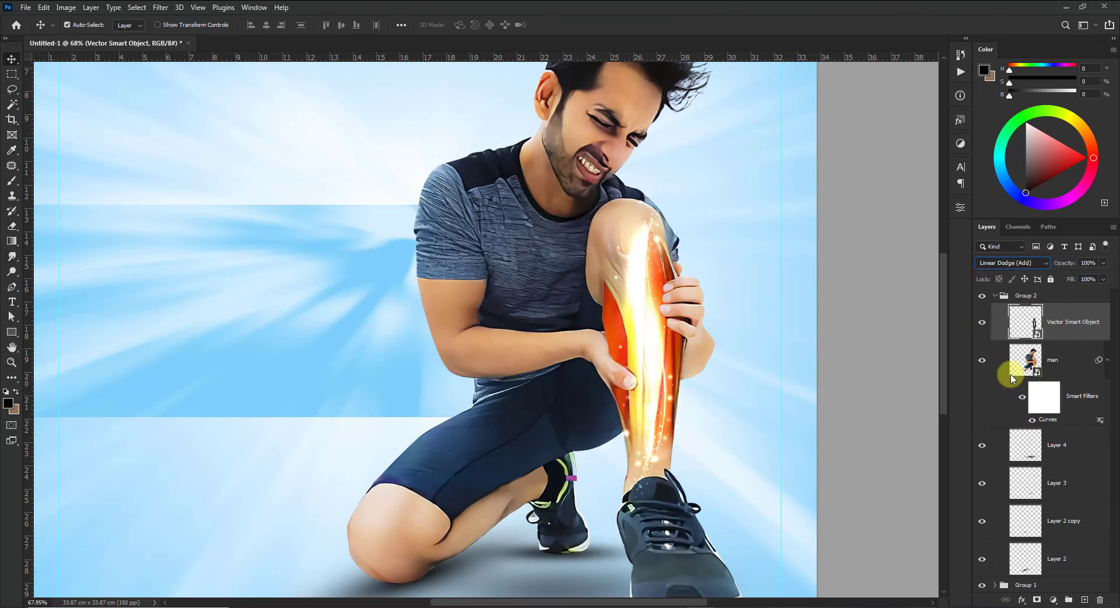
# Add a Hue/Saturation adjustment clipped to the glowing streak's layer and enable Colorize
pyautogui.click(1053, 600)
pyautogui.click(1070, 491)
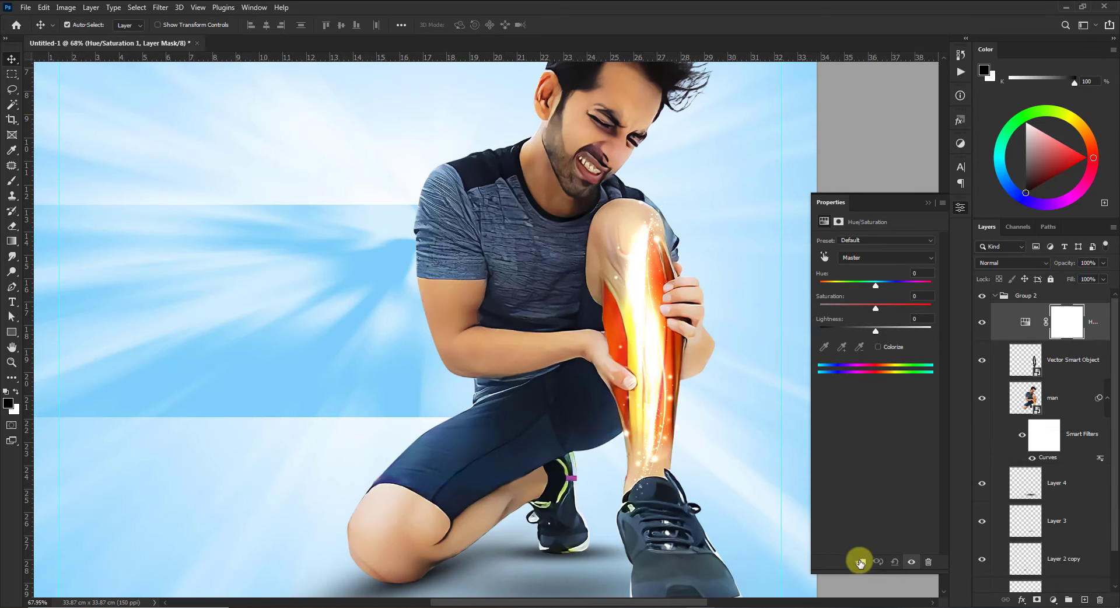
pyautogui.click(859, 562)
pyautogui.click(878, 346)
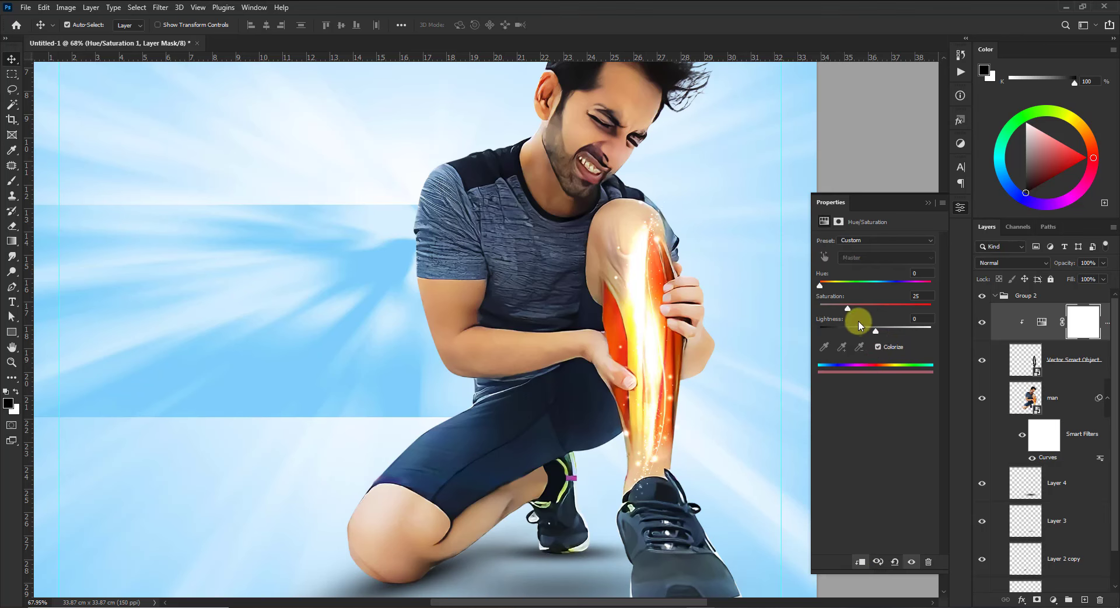
# Set the adjustment's saturation to 80 and lightness to -10, and compare the leg with the glowing streak hidden and shown
pyautogui.moveTo(847, 307); pyautogui.dragTo(912, 310)
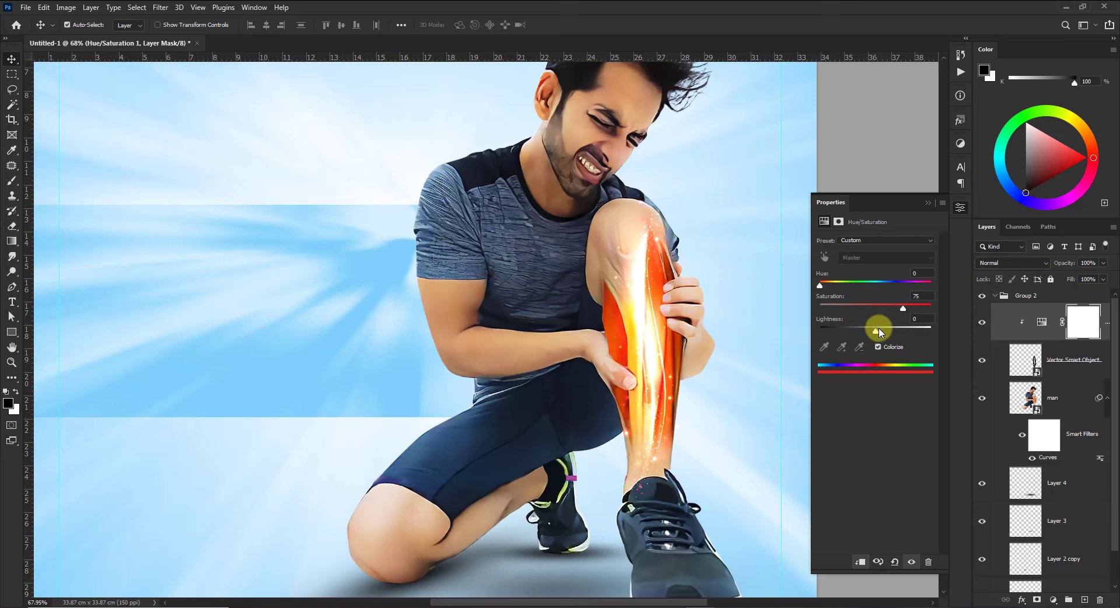
pyautogui.moveTo(876, 334)
pyautogui.mouseDown()
pyautogui.moveTo(858, 329)
pyautogui.moveTo(869, 332)
pyautogui.mouseUp()
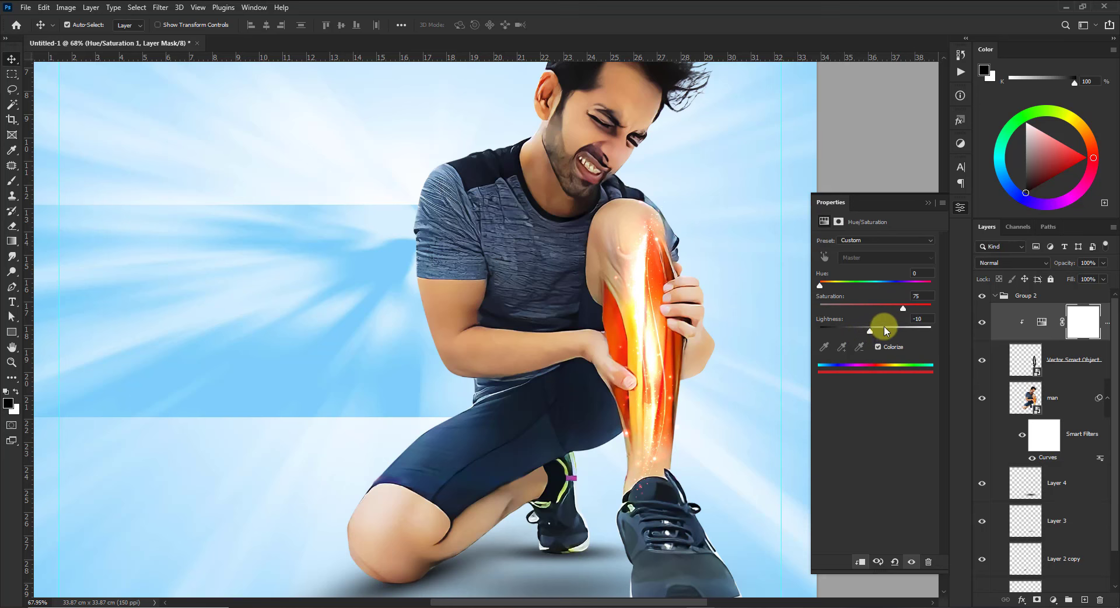
pyautogui.click(920, 297)
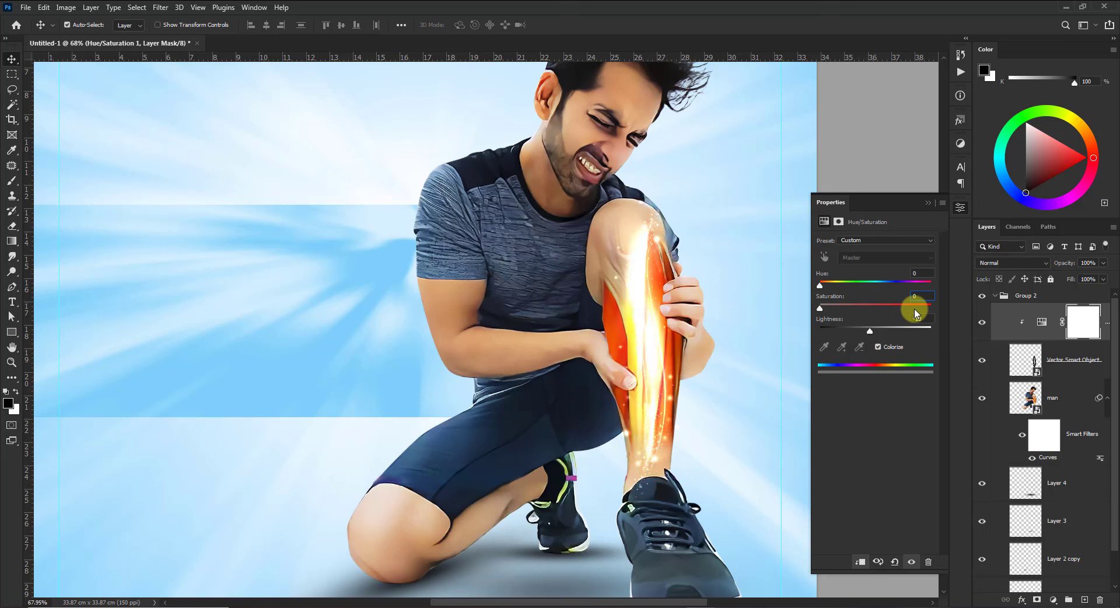
pyautogui.write('80')
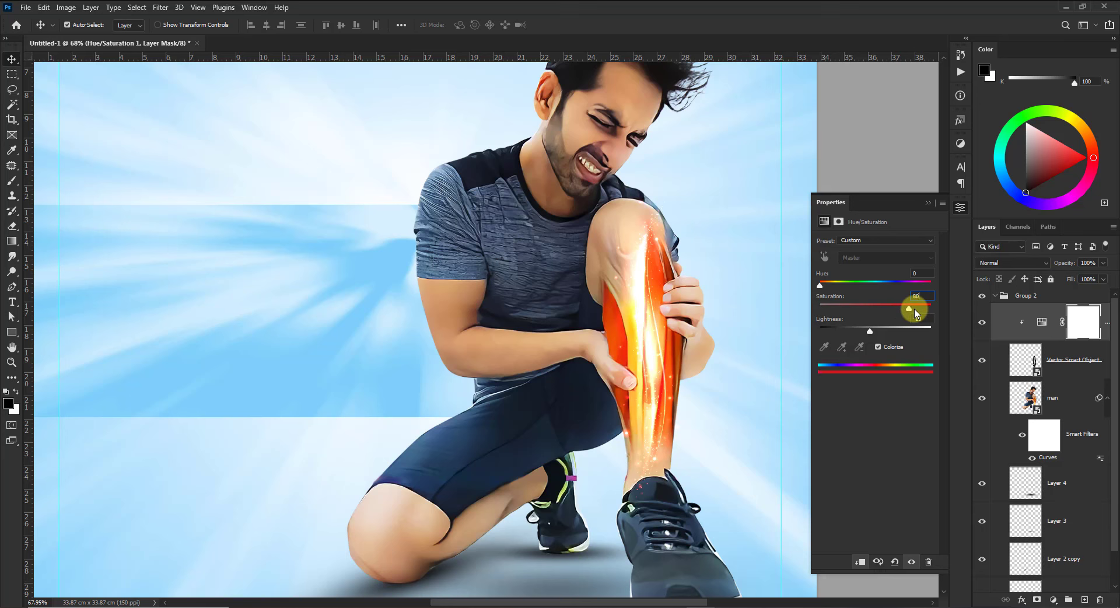
pyautogui.click(934, 201)
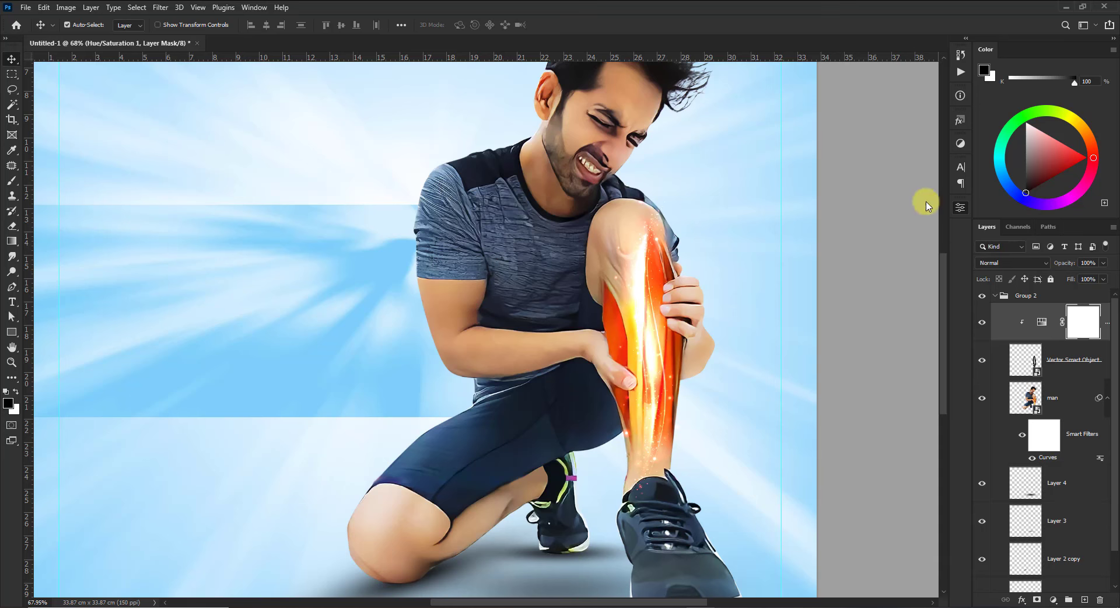
pyautogui.click(982, 360)
pyautogui.click(982, 360)
pyautogui.click(983, 360)
pyautogui.click(982, 361)
pyautogui.hotkey('ctrl', '0')
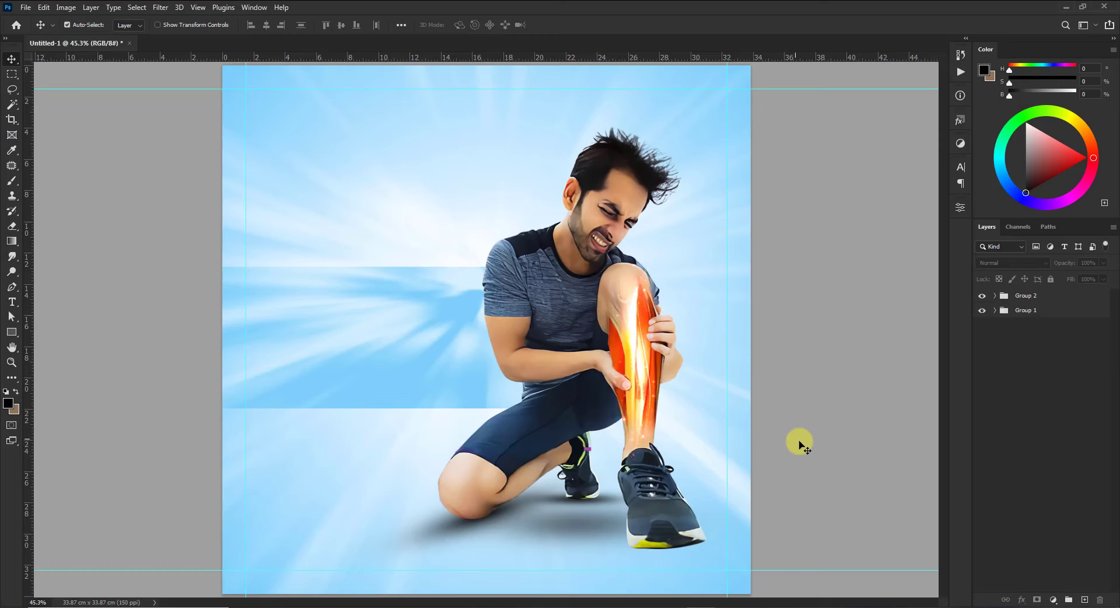
# Add the headline text "علاج آلام المفاصل" above the blue banner, beside the man's head
pyautogui.click(12, 301)
pyautogui.click(475, 157)
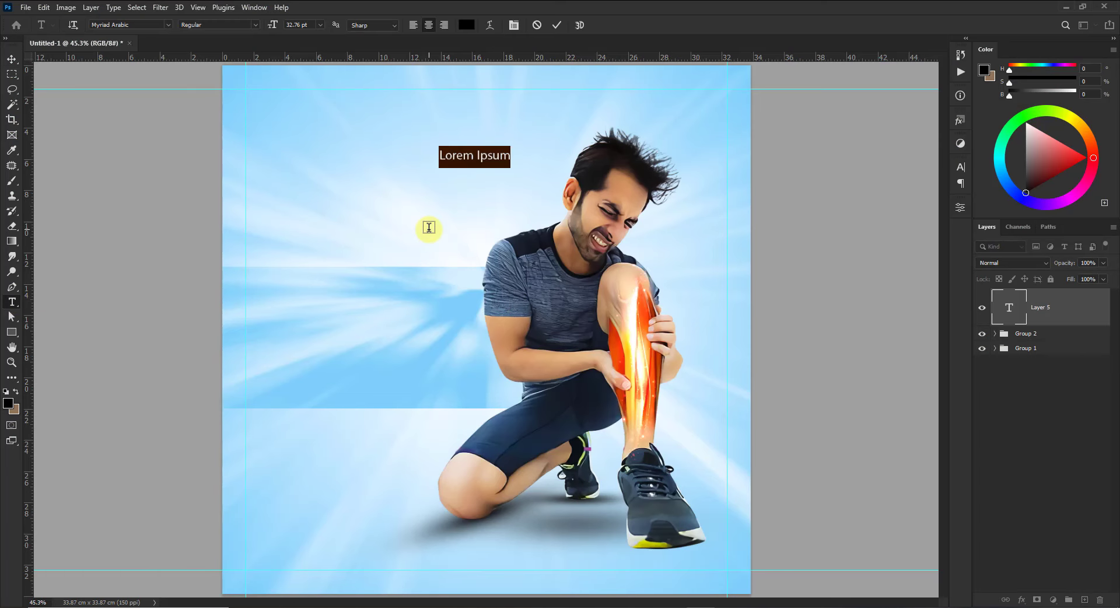
pyautogui.write('علاج')
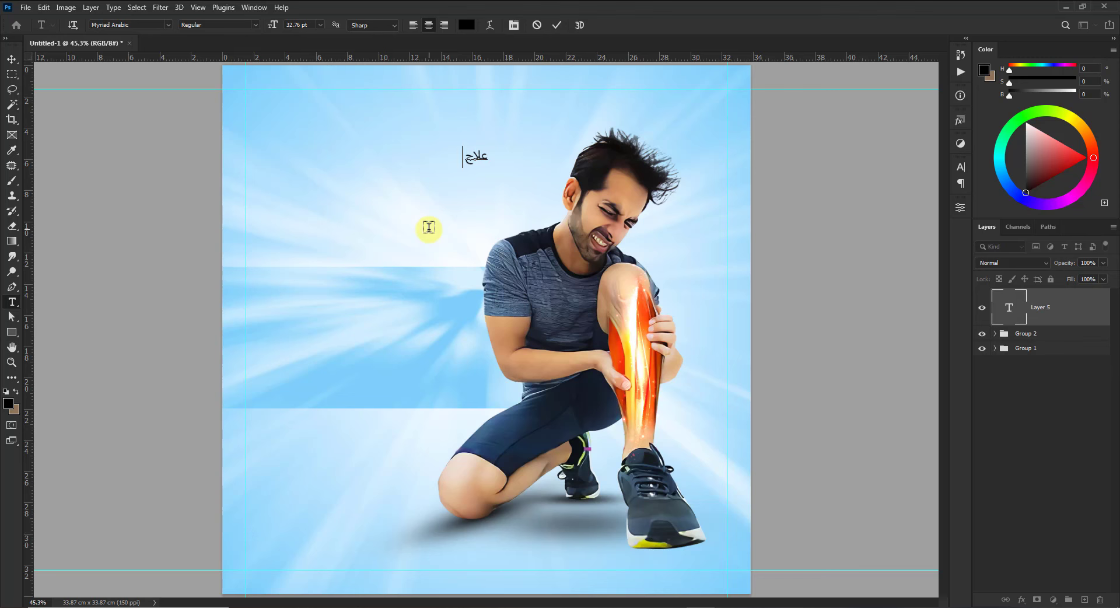
pyautogui.write(' آلام المفاصل')
pyautogui.hotkey('ctrl', 'Return')
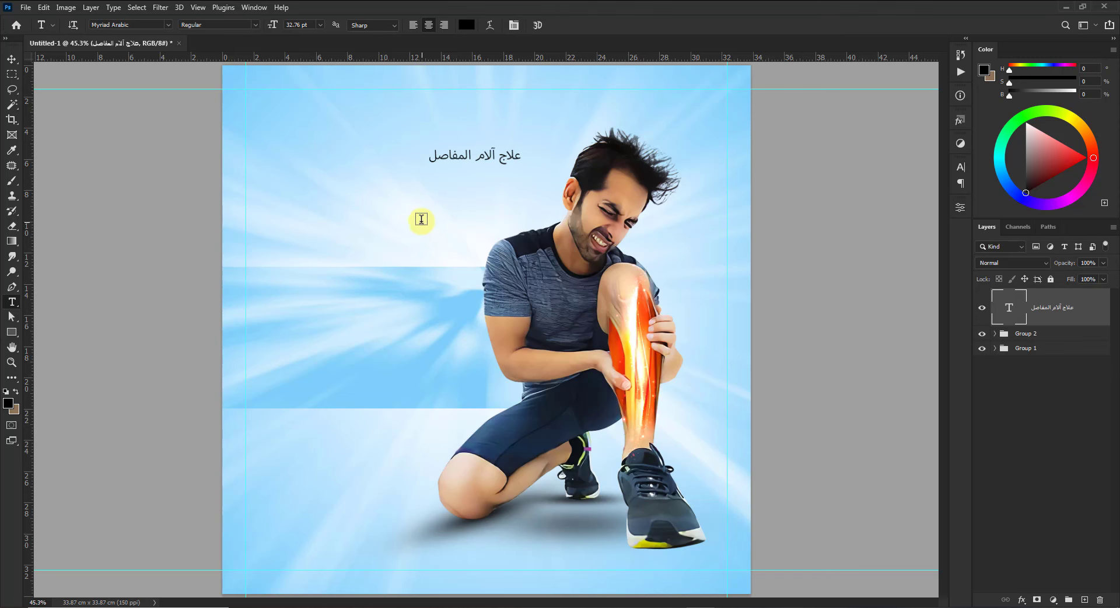
# Change the headline's font to Al Qabas Bold
pyautogui.click(168, 25)
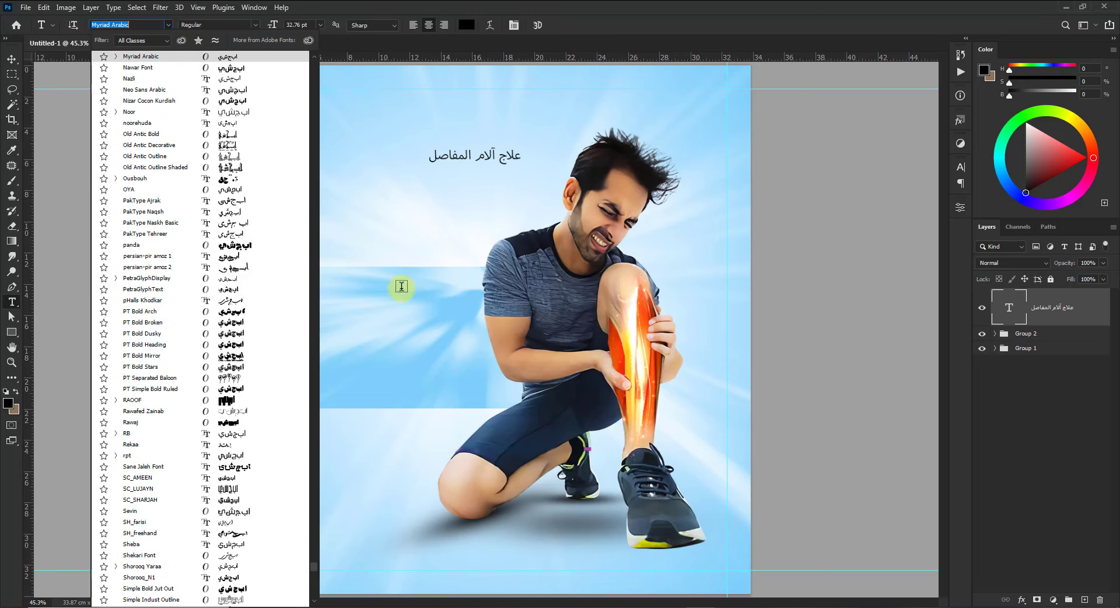
pyautogui.moveTo(314, 193); pyautogui.dragTo(323, 58)
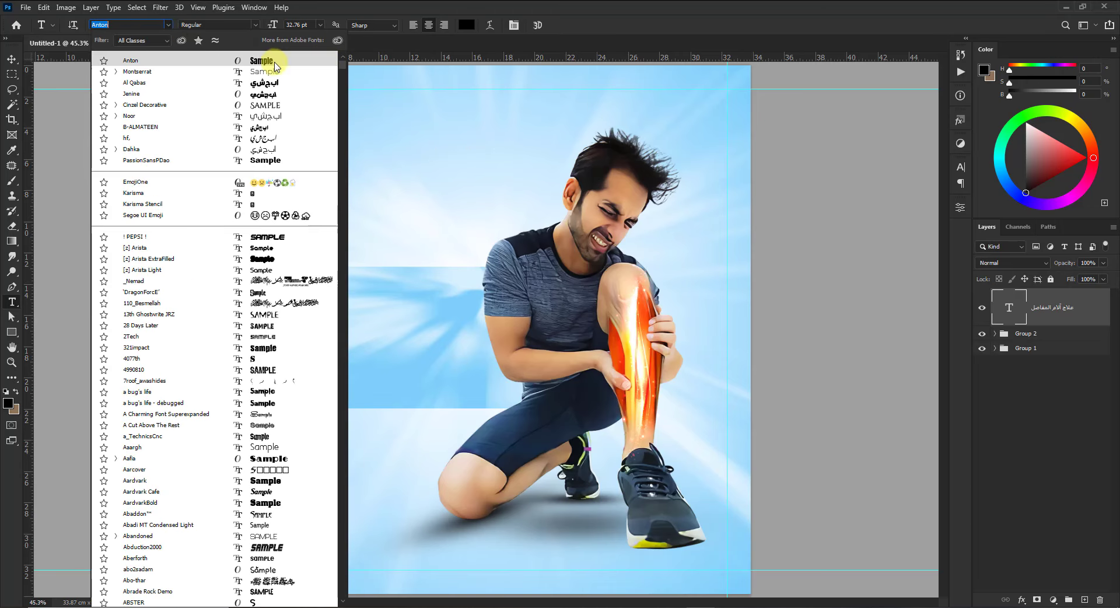
pyautogui.click(268, 84)
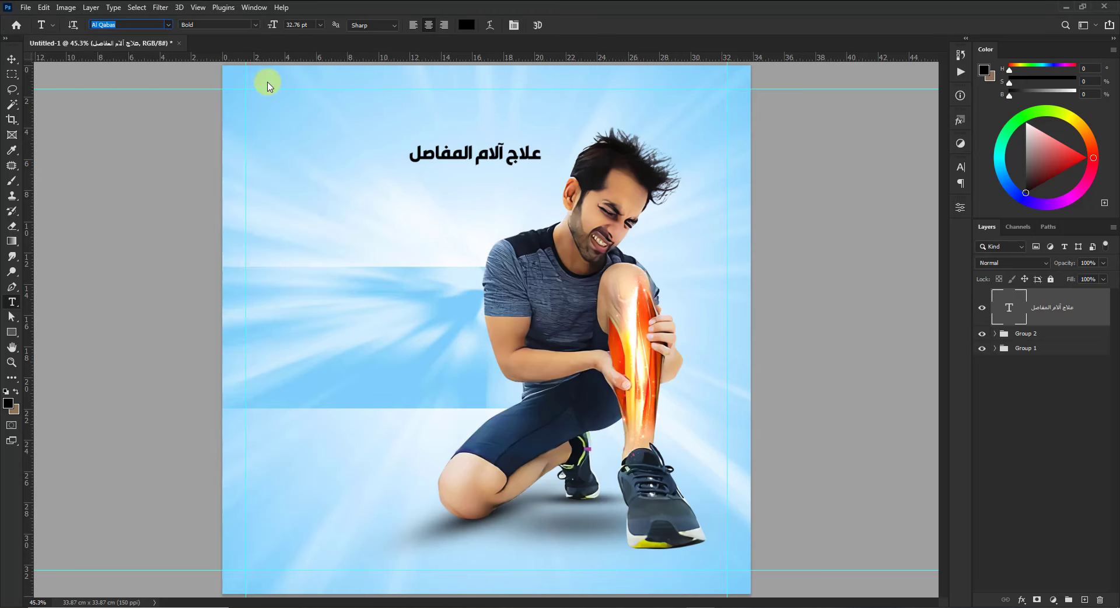
# Shift the headline slightly, duplicate it just below, and change the copy's text to "والطب الرياضي"
pyautogui.press('v')
pyautogui.moveTo(442, 158); pyautogui.dragTo(396, 182)
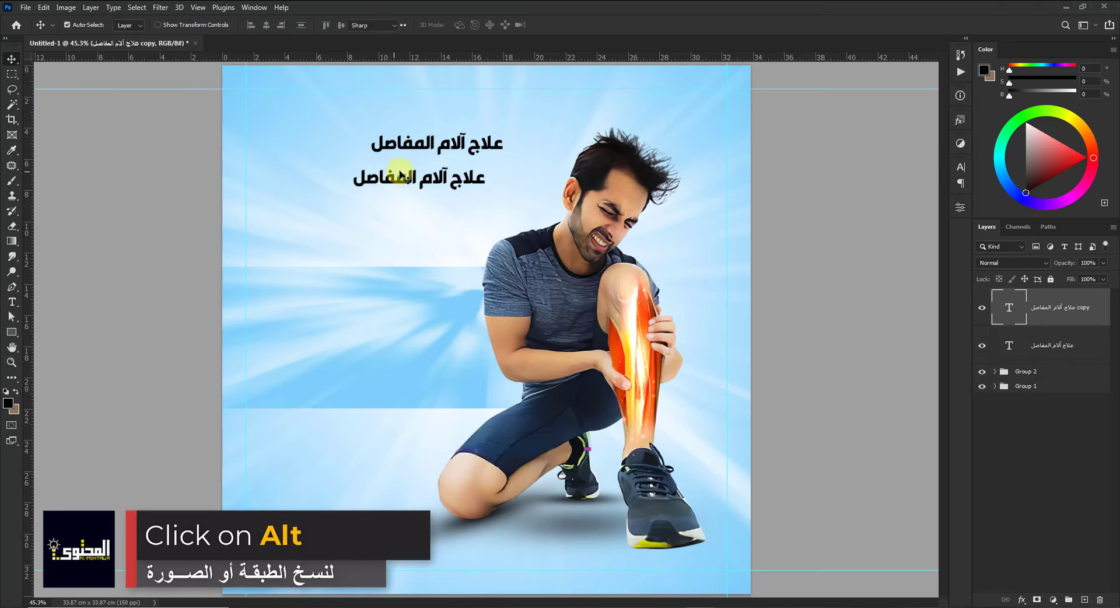
pyautogui.press('t')
pyautogui.click(395, 187)
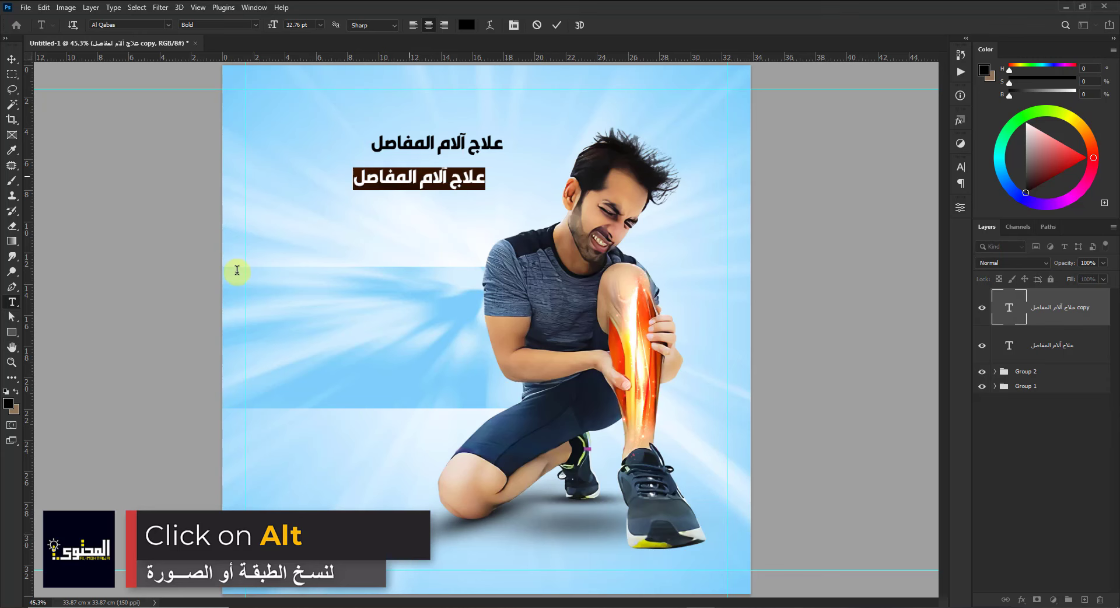
pyautogui.write('و')
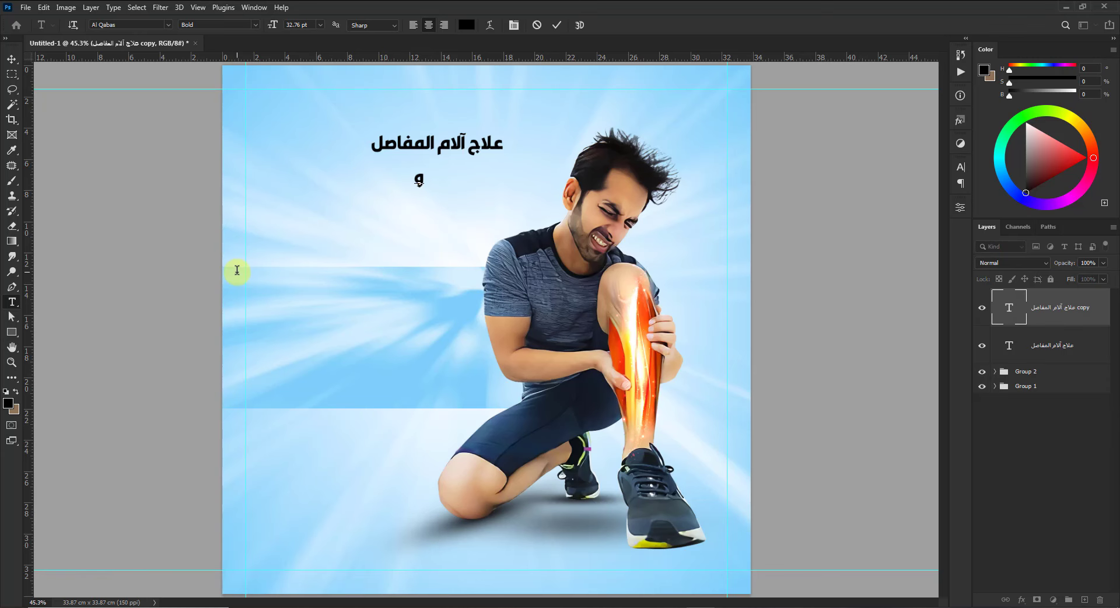
pyautogui.write('الطب الر')
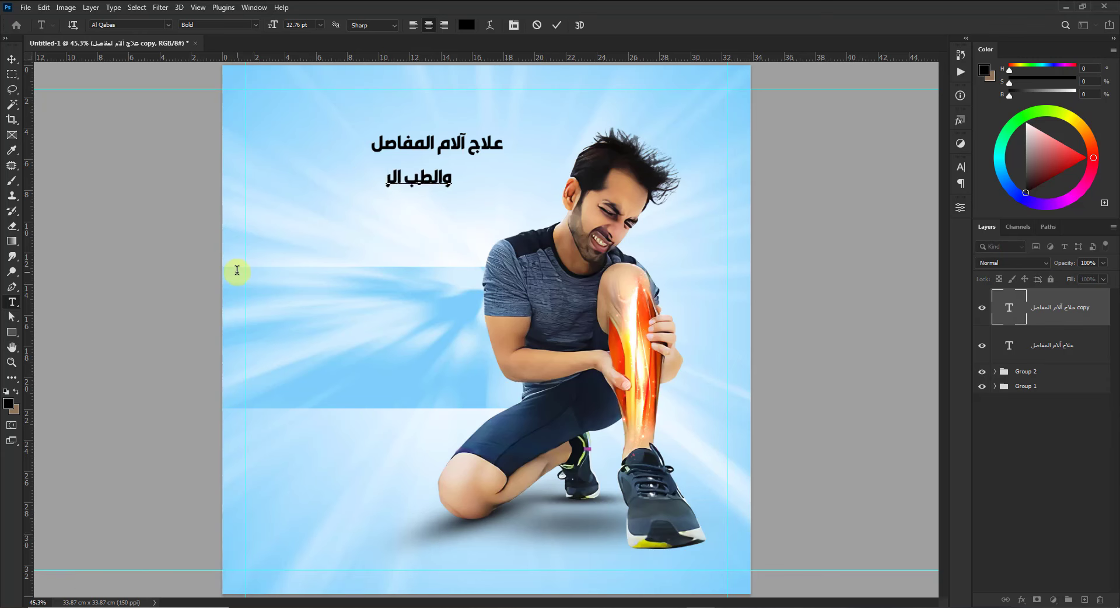
pyautogui.write('ياضي')
pyautogui.hotkey('ctrl', 'Return')
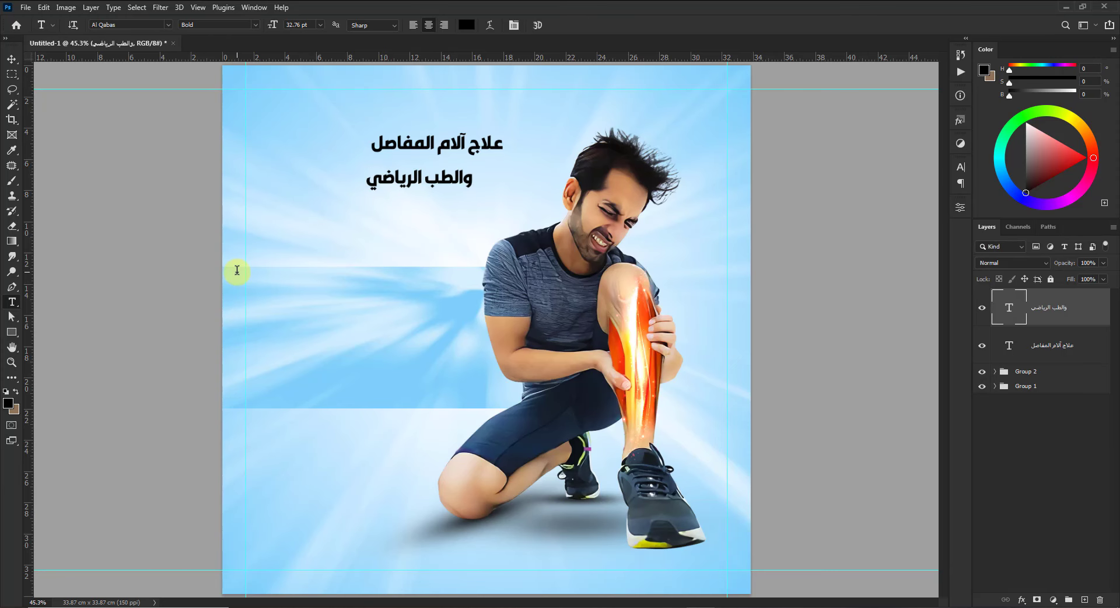
# Move the second headline line closer beneath the first, staggered further to its left
pyautogui.press('v')
pyautogui.scroll(3, 389, 133)
pyautogui.moveTo(463, 213)
pyautogui.mouseDown()
pyautogui.moveTo(437, 200)
pyautogui.moveTo(461, 205)
pyautogui.mouseUp()
# Enlarge both headline lines together and position them between the man's head and the canvas's left margin, above the blue banner
pyautogui.keyDown('shift'); pyautogui.click(470, 160); pyautogui.keyUp('shift')
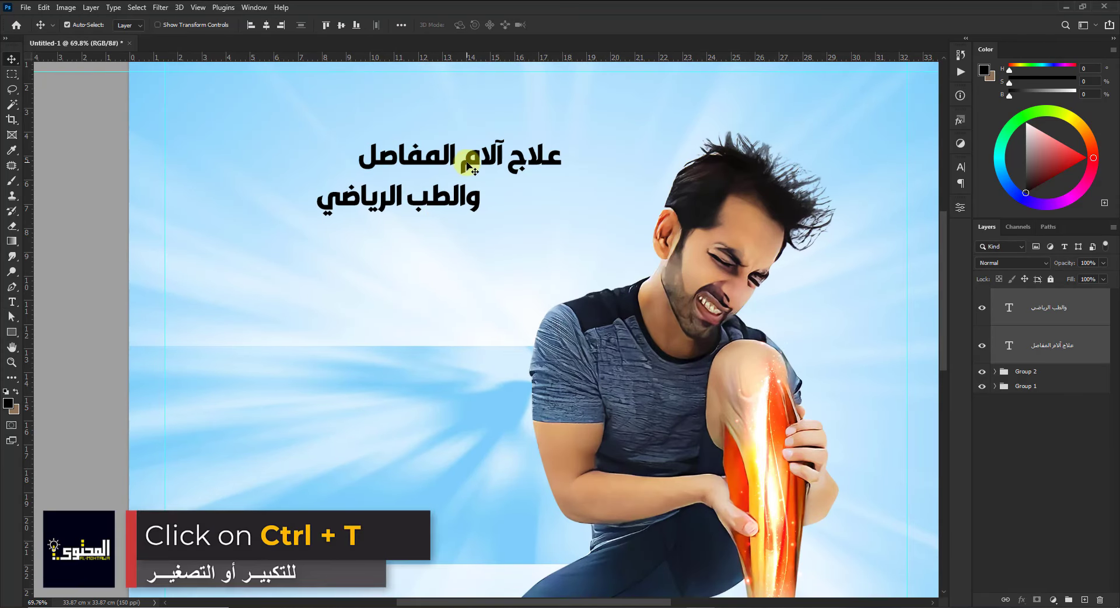
pyautogui.hotkey('ctrl', 't')
pyautogui.scroll(-1, 507, 279)
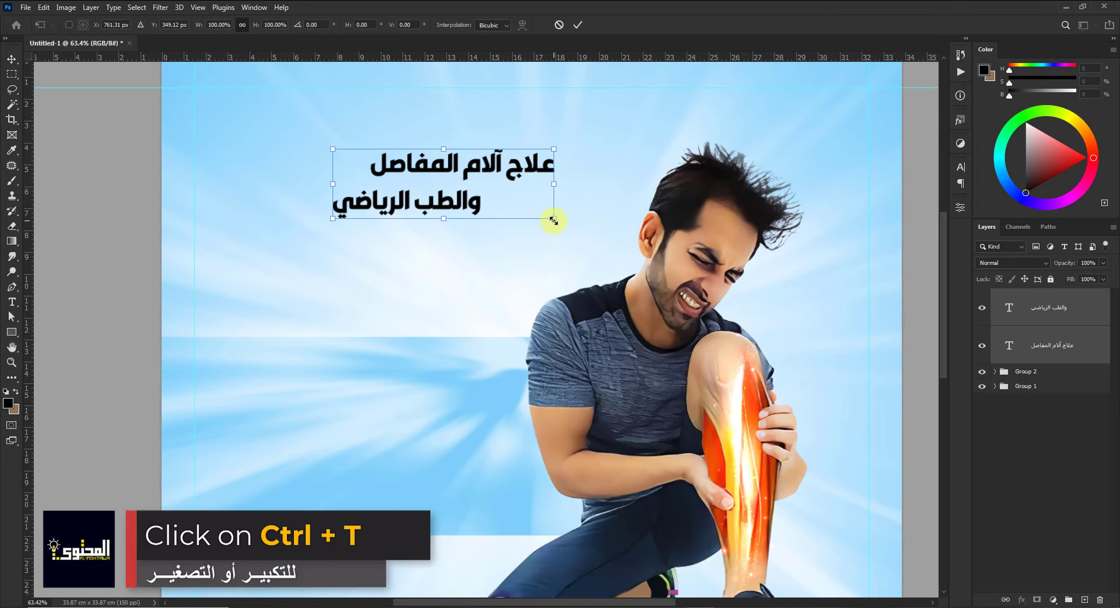
pyautogui.moveTo(554, 219); pyautogui.dragTo(631, 242)
pyautogui.moveTo(452, 211); pyautogui.dragTo(421, 257)
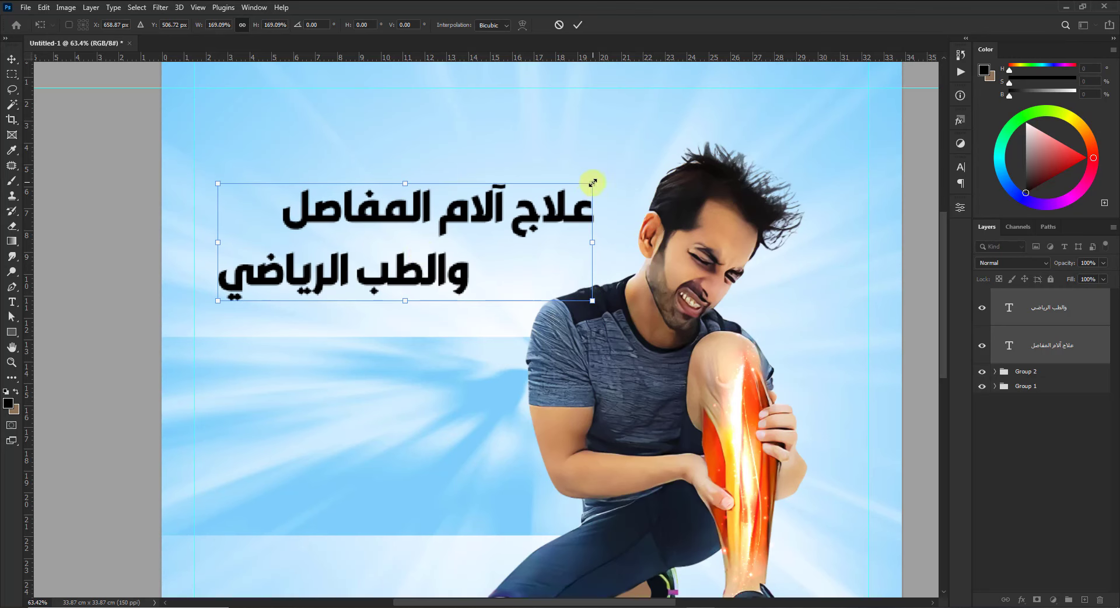
pyautogui.moveTo(595, 180)
pyautogui.mouseDown()
pyautogui.moveTo(608, 176)
pyautogui.moveTo(596, 175)
pyautogui.mouseUp()
pyautogui.moveTo(490, 208); pyautogui.dragTo(497, 209)
pyautogui.press('Return')
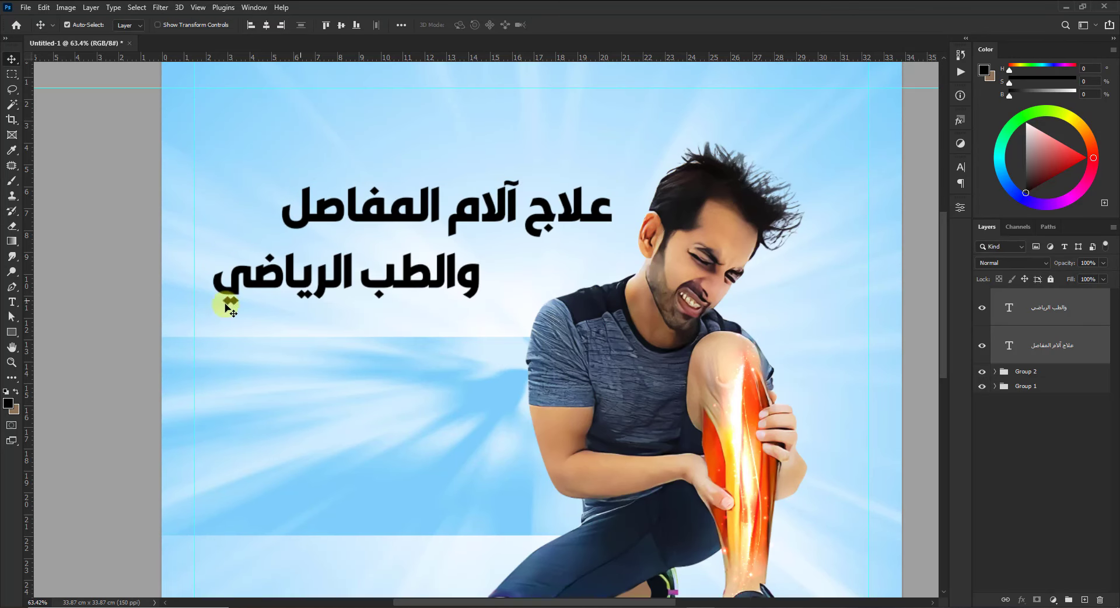
# Recolor the upper headline line "علاج آلام المفاصل" to medium blue #3b9bce
pyautogui.scroll(5, 418, 209)
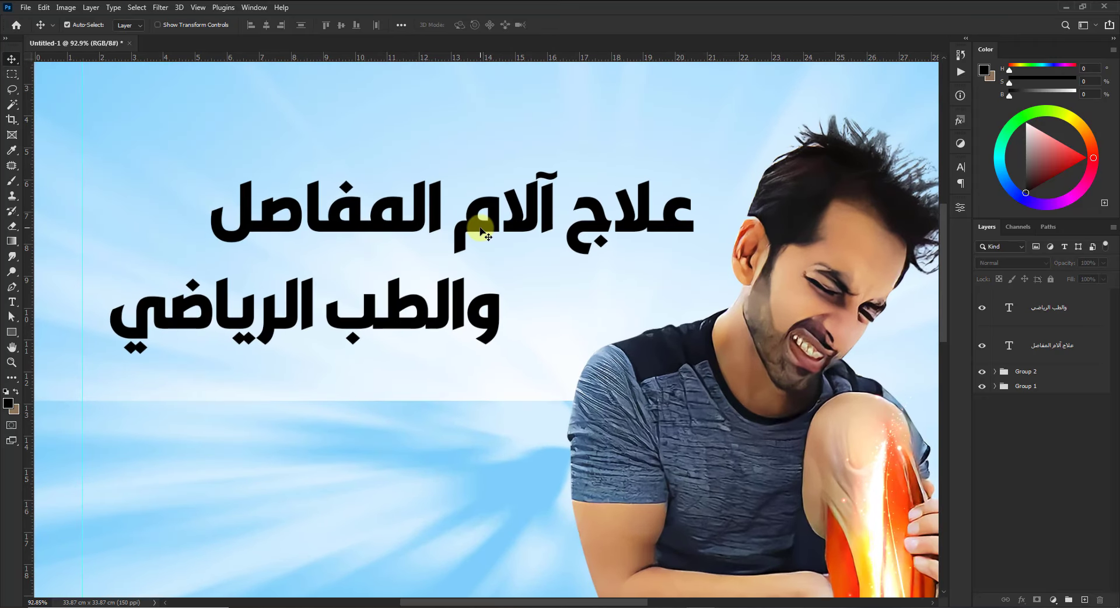
pyautogui.click(479, 232)
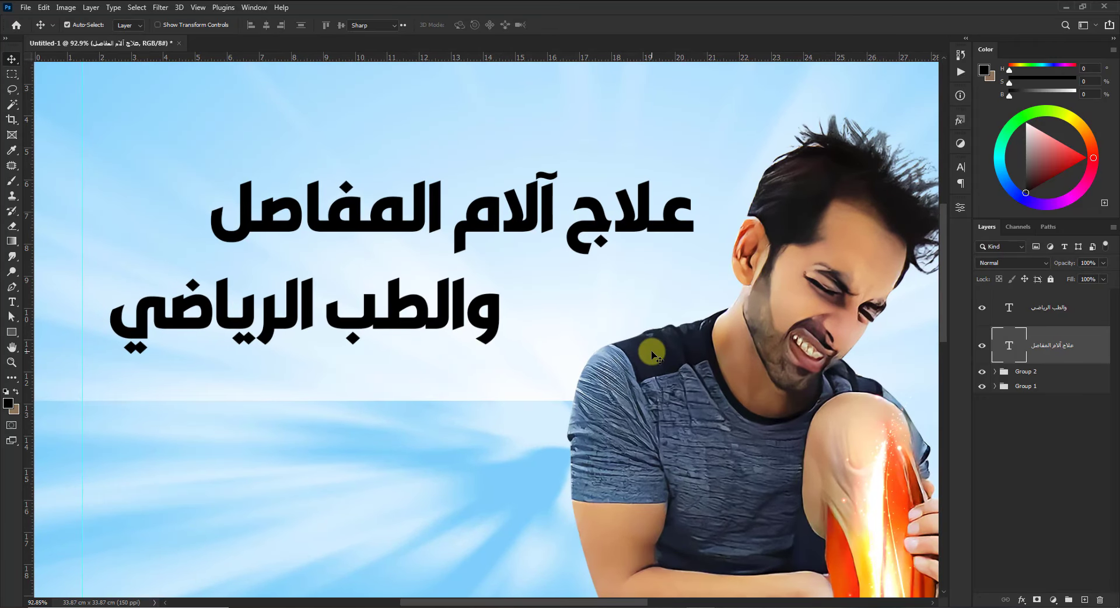
pyautogui.press('t')
pyautogui.click(465, 25)
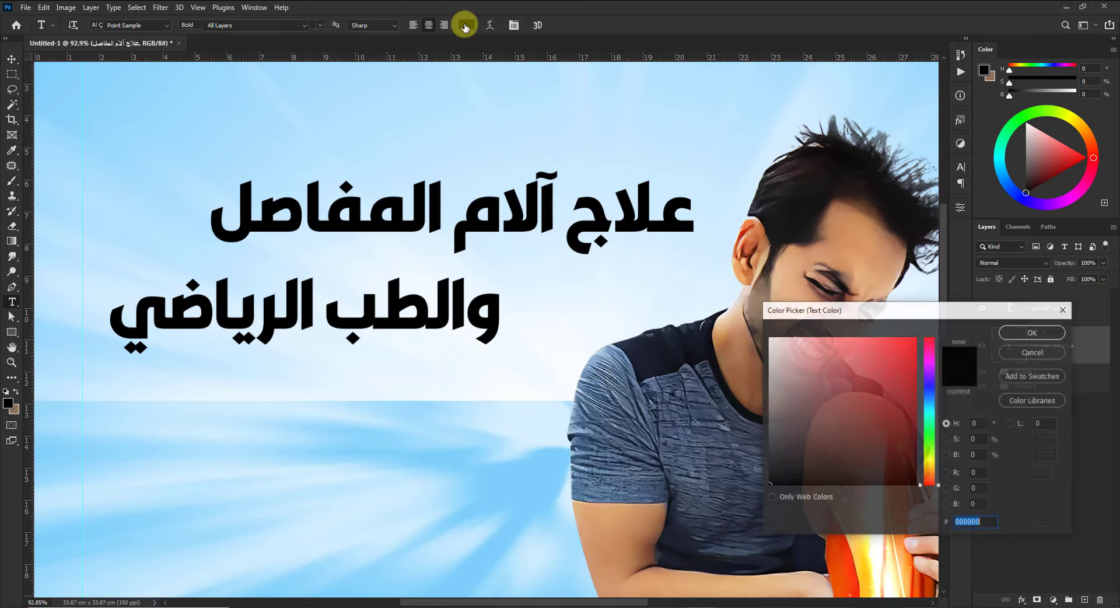
pyautogui.click(51, 73)
pyautogui.click(873, 365)
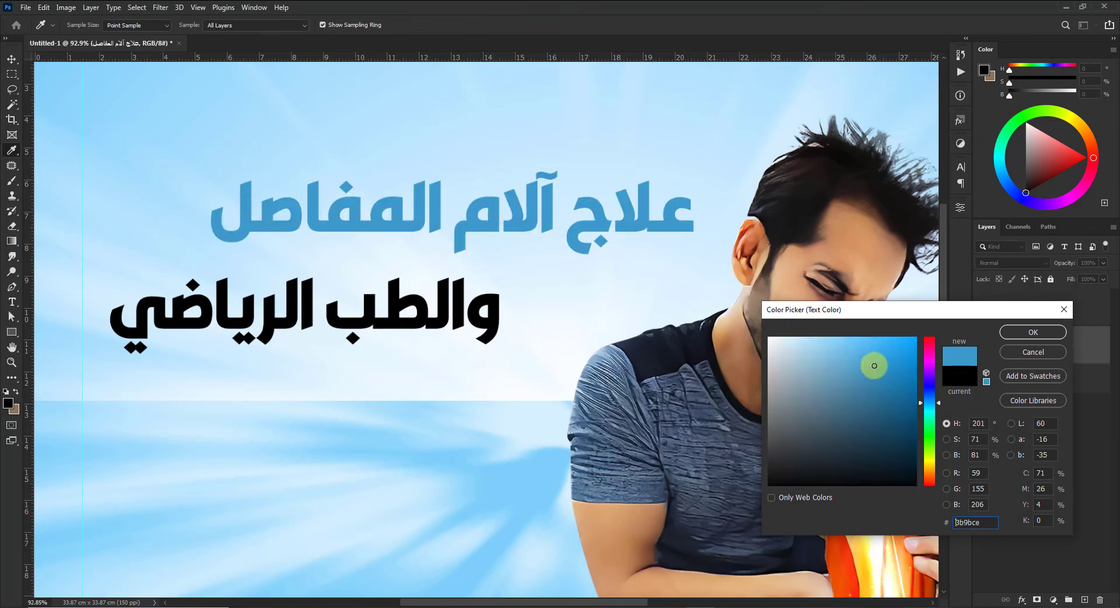
pyautogui.click(1032, 341)
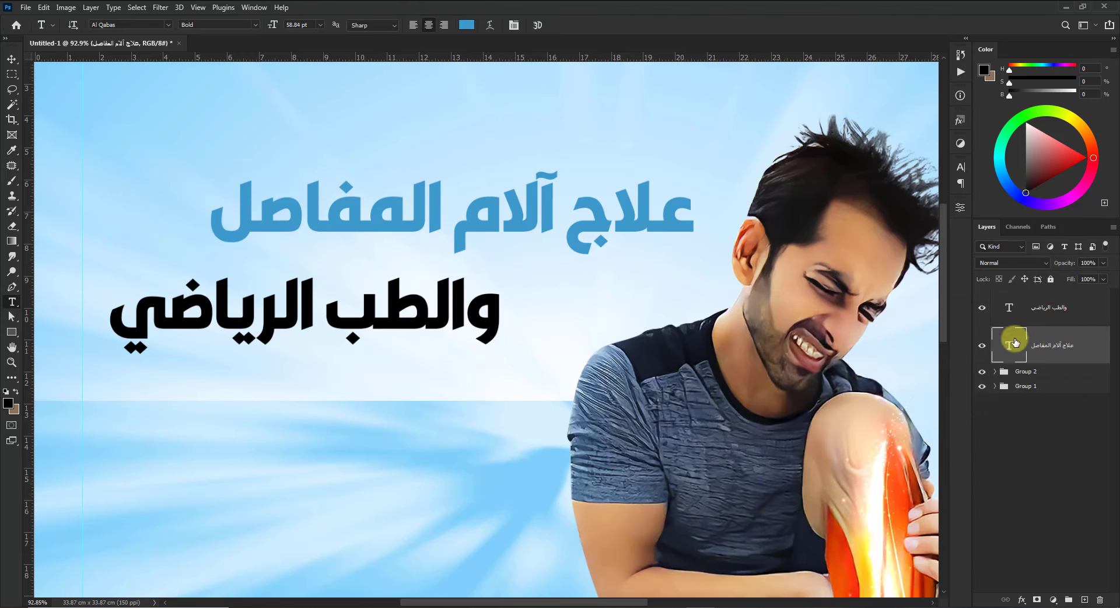
# Duplicate the blue headline line and put the lower of the two text layers into its own group
pyautogui.press('v')
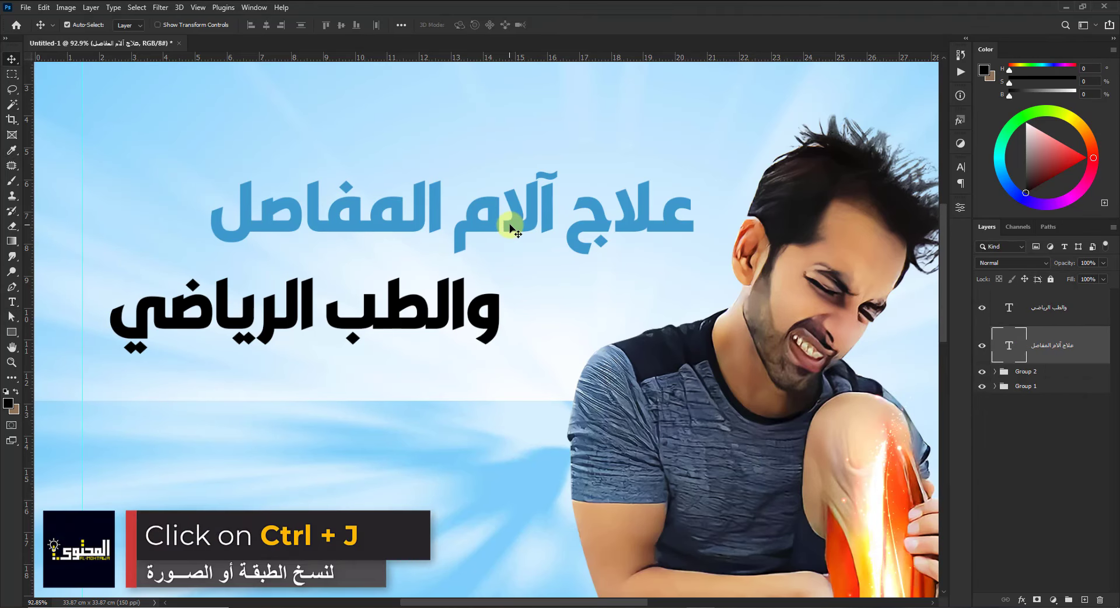
pyautogui.press('ctrl')
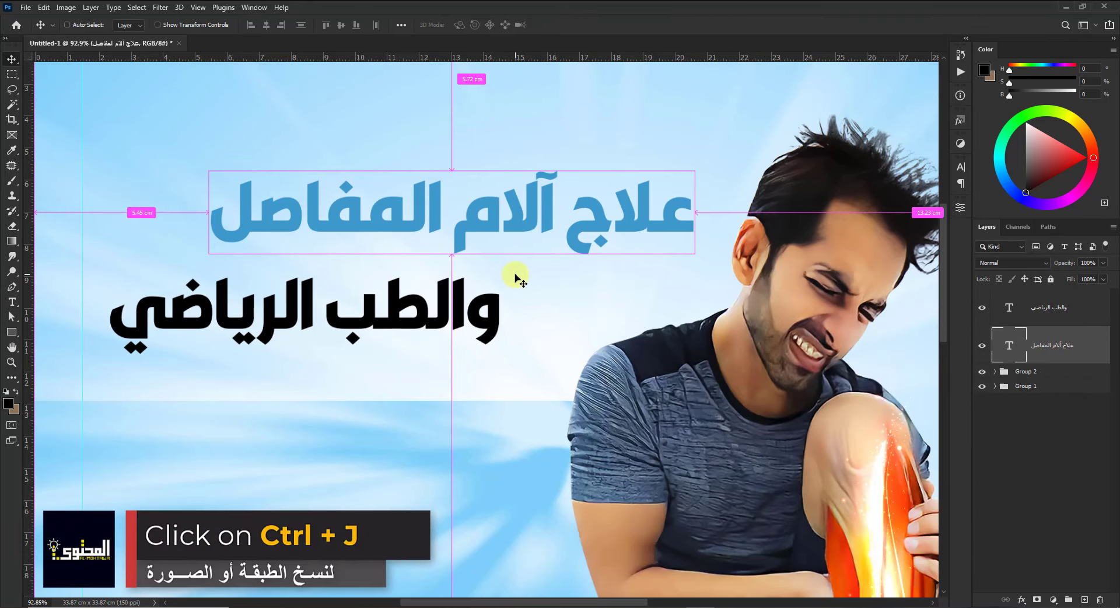
pyautogui.hotkey('ctrl', 'j')
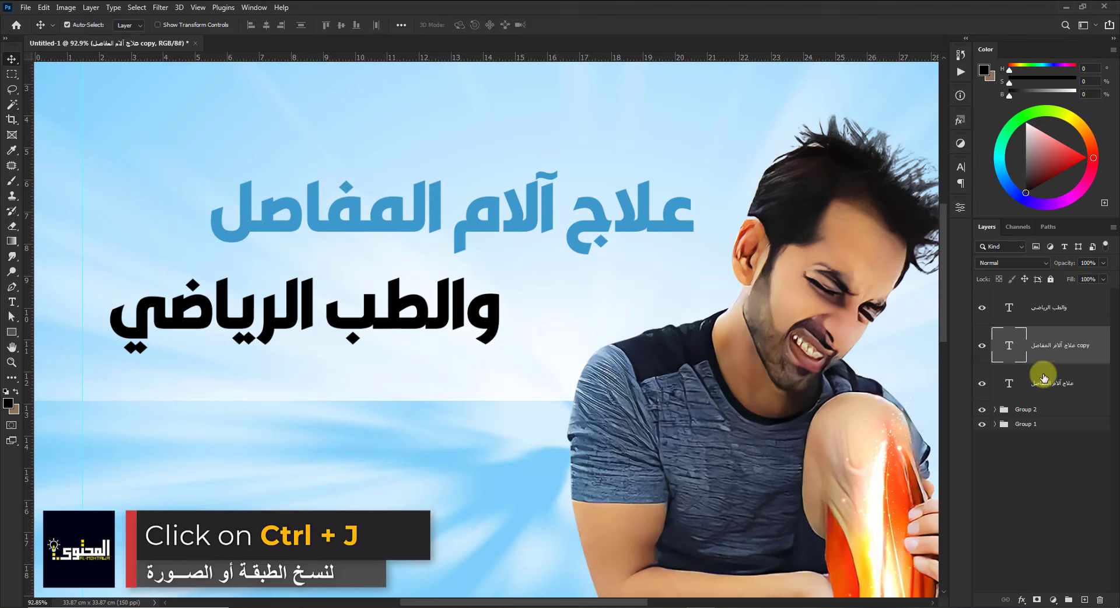
pyautogui.moveTo(1043, 385); pyautogui.dragTo(1007, 394)
pyautogui.hotkey('ctrl', 'g')
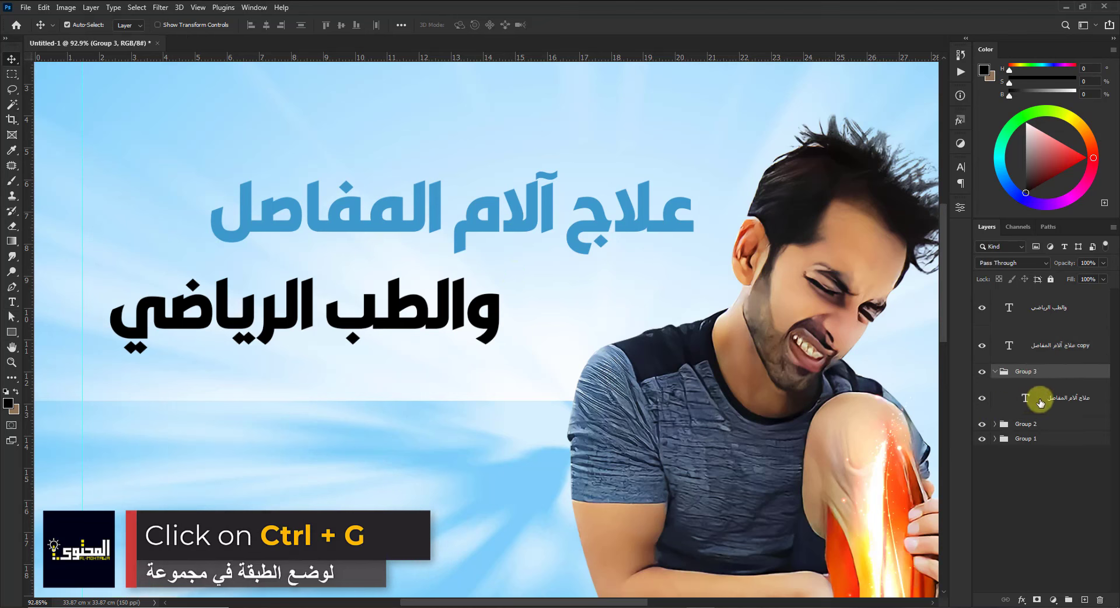
# Build a 3D extrusion from seven copies of the grouped headline text, each nudged slightly further down and to the right
pyautogui.click(1033, 403)
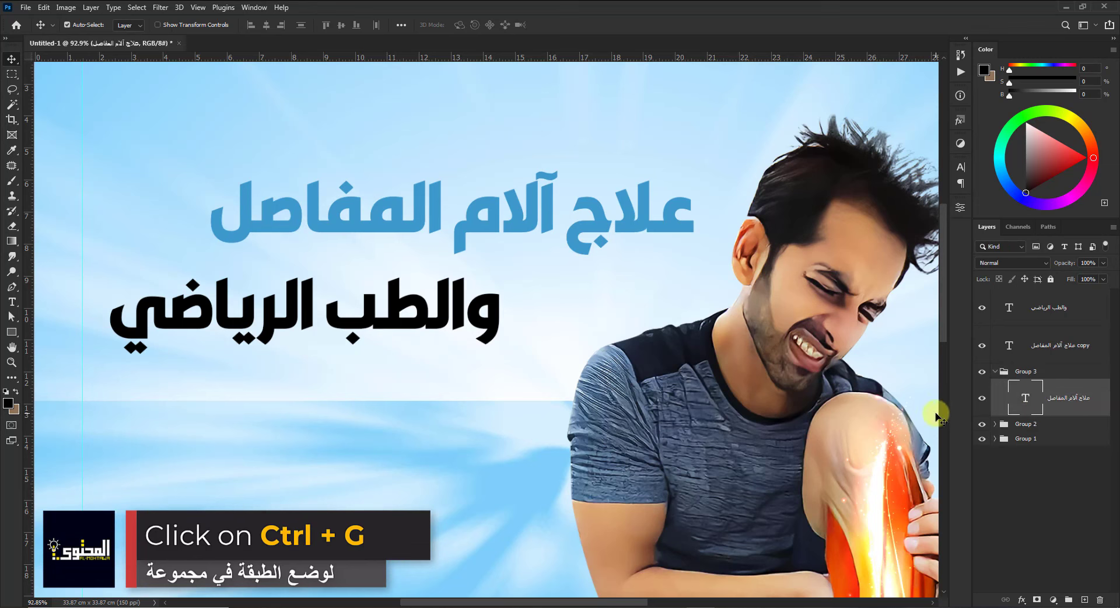
pyautogui.hotkey('ctrl', 'j')
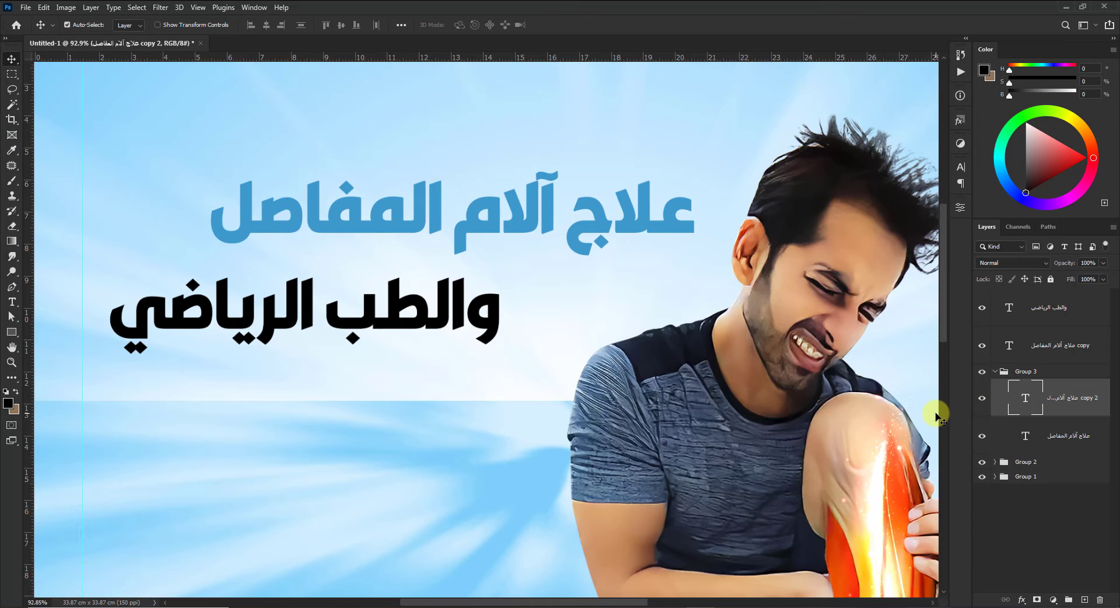
pyautogui.hotkey('alt', 'Down')
pyautogui.hotkey('alt', 'Down')
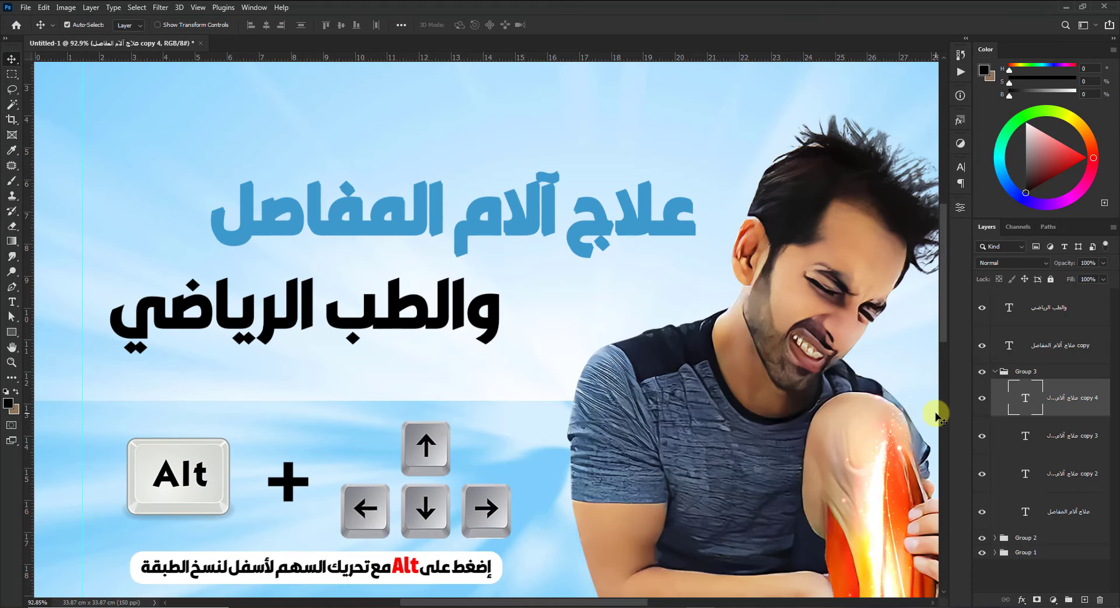
pyautogui.hotkey('alt', 'Down')
pyautogui.hotkey('alt', 'Down')
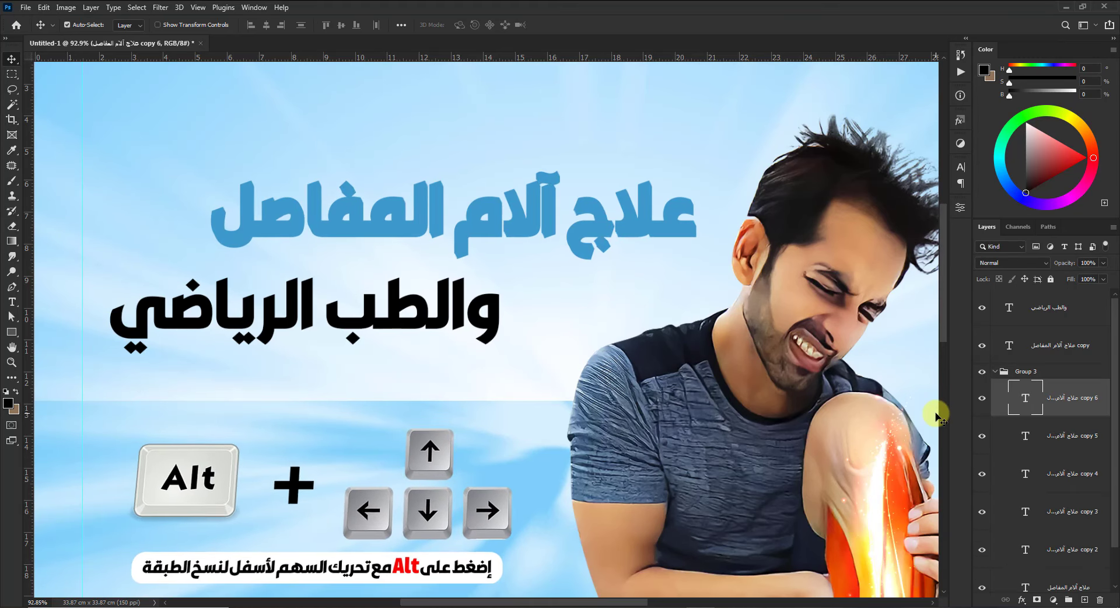
pyautogui.hotkey('alt', 'Down')
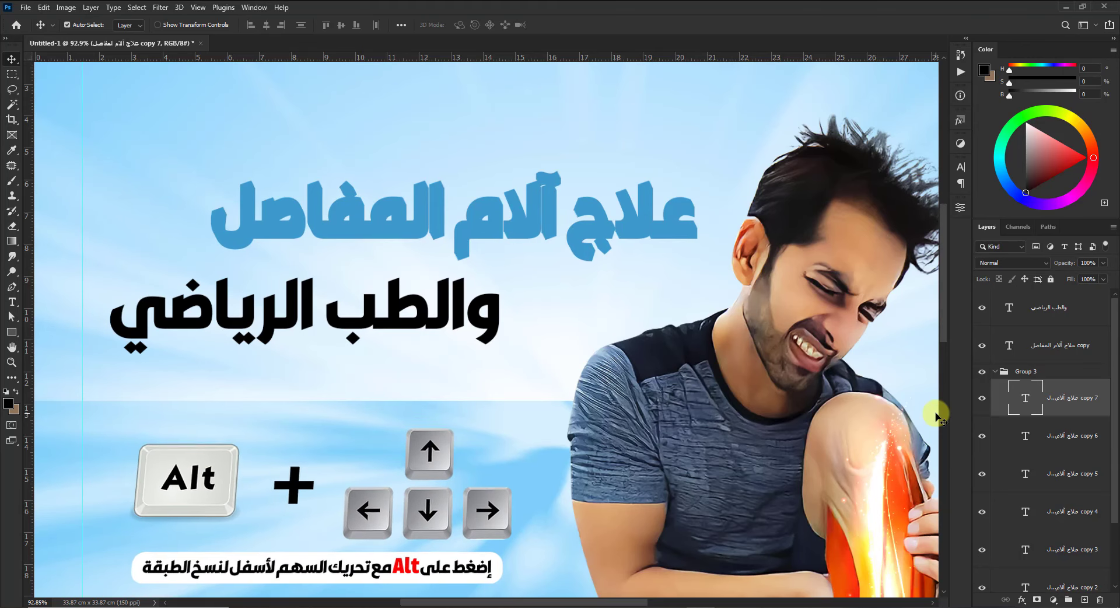
pyautogui.hotkey('alt', 'Down')
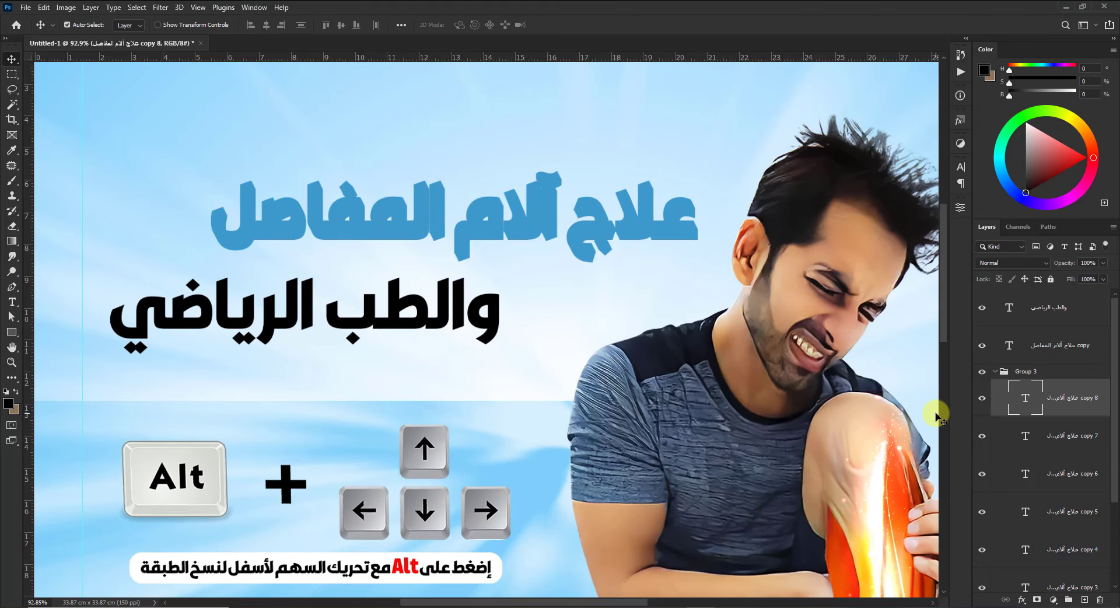
# Collapse the extrusion group and give it a Color Overlay in dark navy blue #023049
pyautogui.click(995, 373)
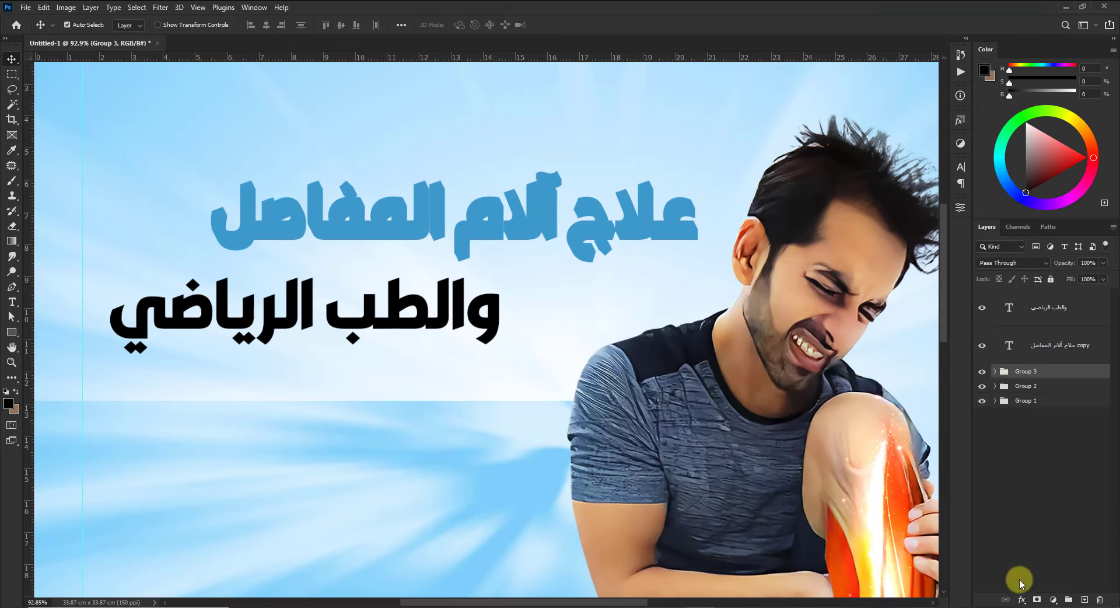
pyautogui.click(1020, 600)
pyautogui.click(986, 572)
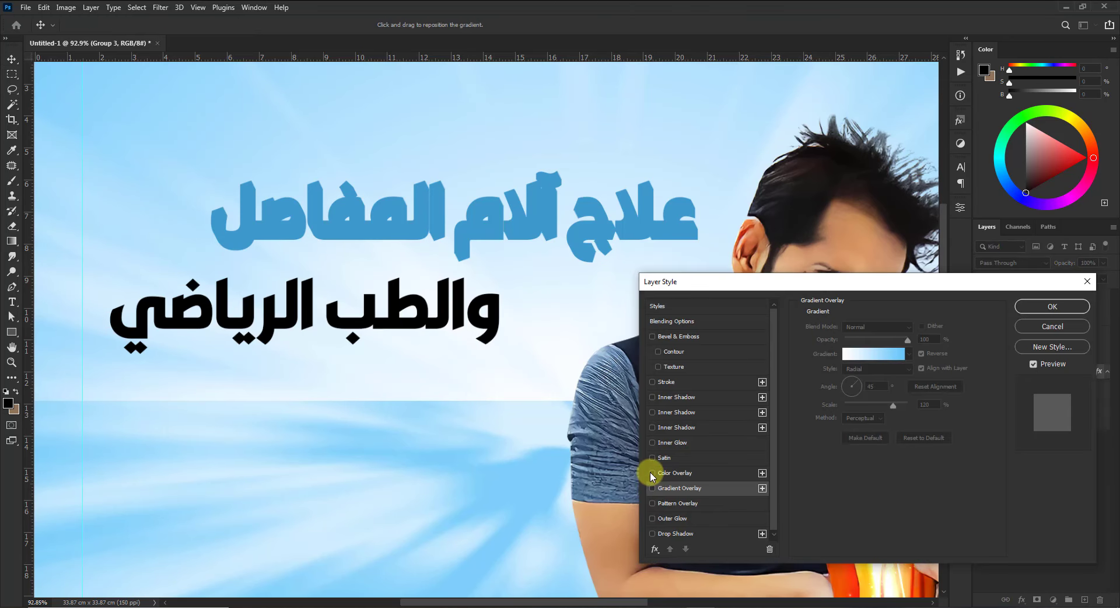
pyautogui.click(652, 472)
pyautogui.click(683, 473)
pyautogui.click(920, 326)
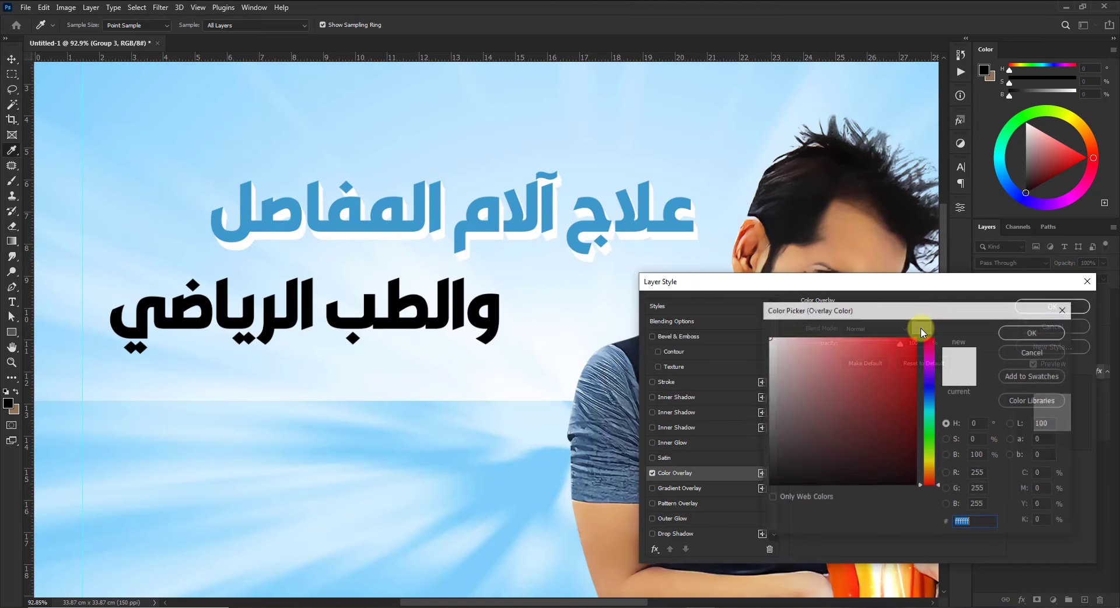
pyautogui.click(515, 225)
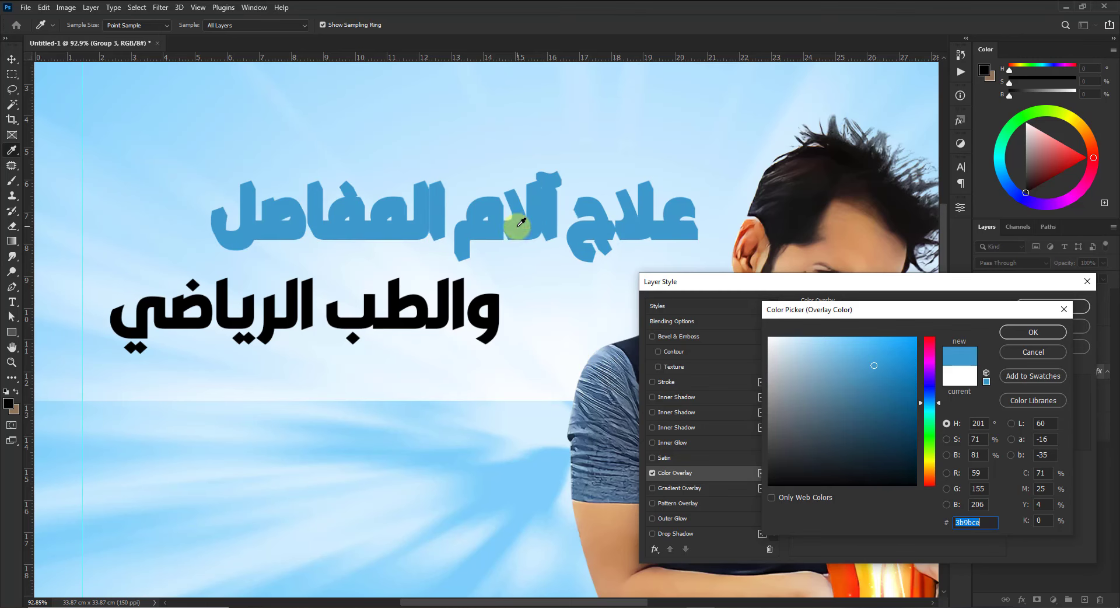
pyautogui.click(908, 442)
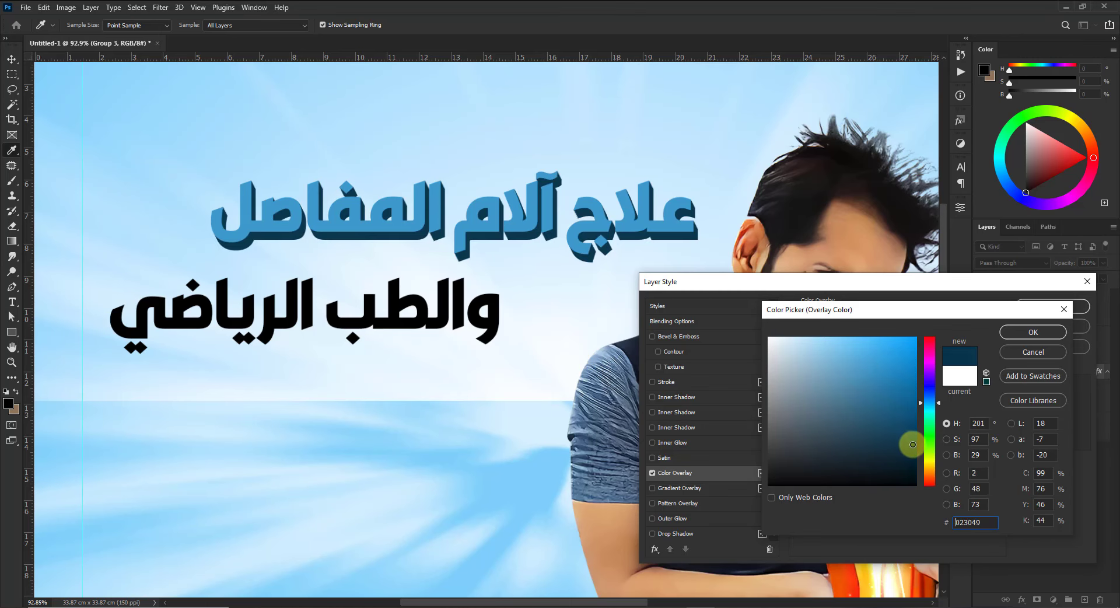
pyautogui.click(1031, 332)
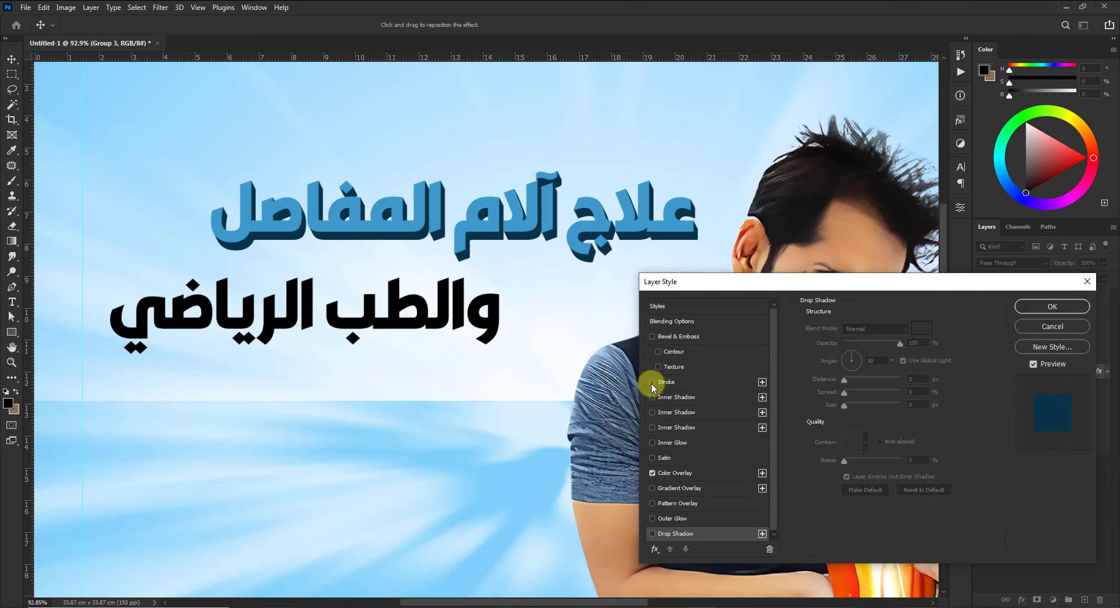
# Add a white outside Stroke of 15 px to the extrusion group and apply the layer style
pyautogui.click(652, 382)
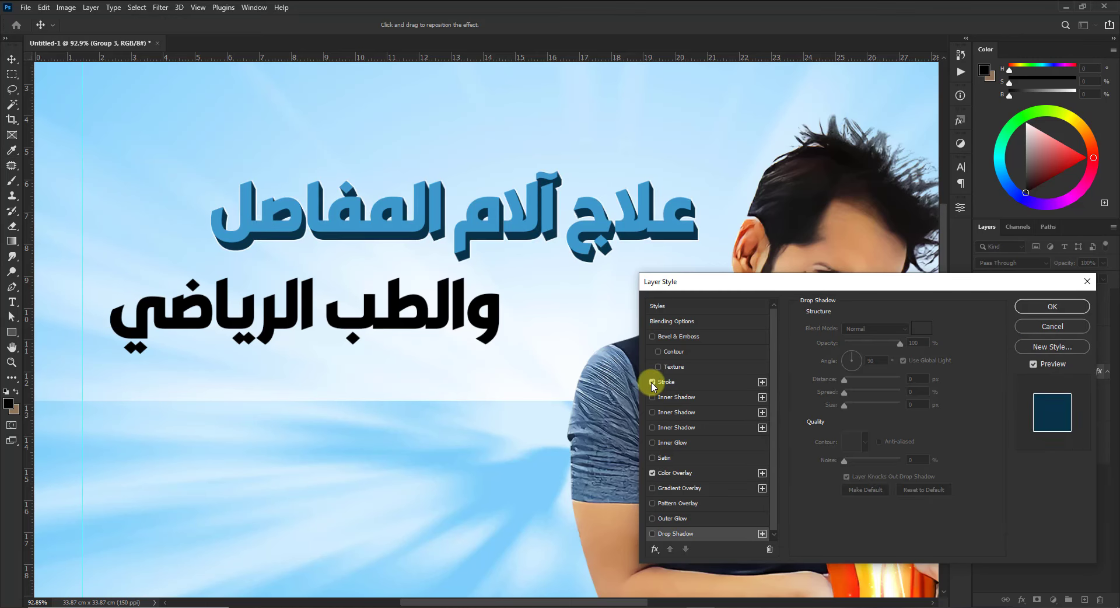
pyautogui.click(678, 381)
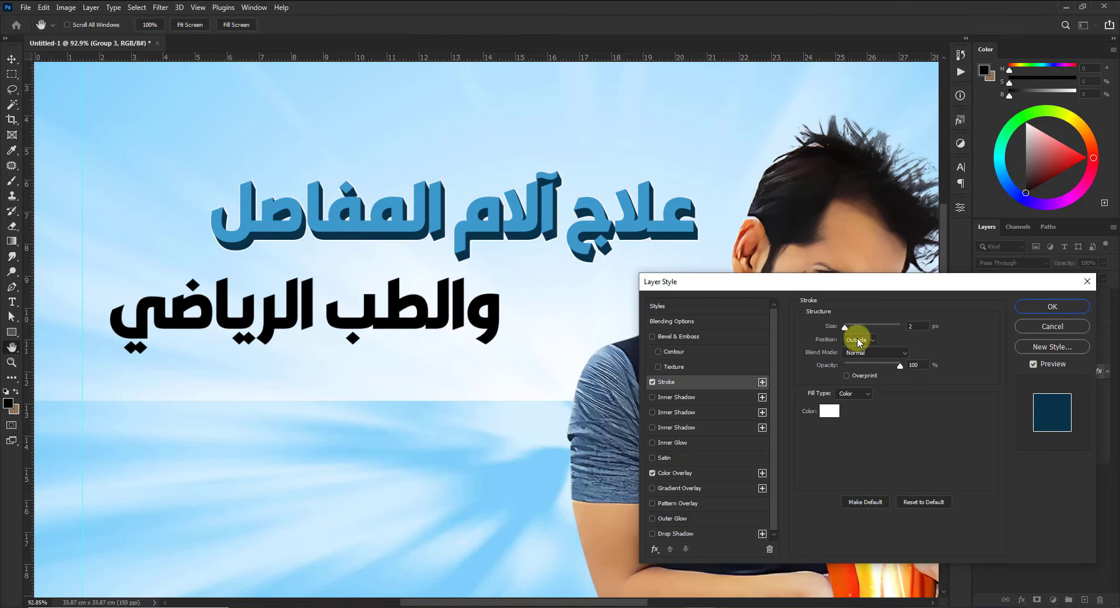
pyautogui.moveTo(846, 330); pyautogui.dragTo(853, 330)
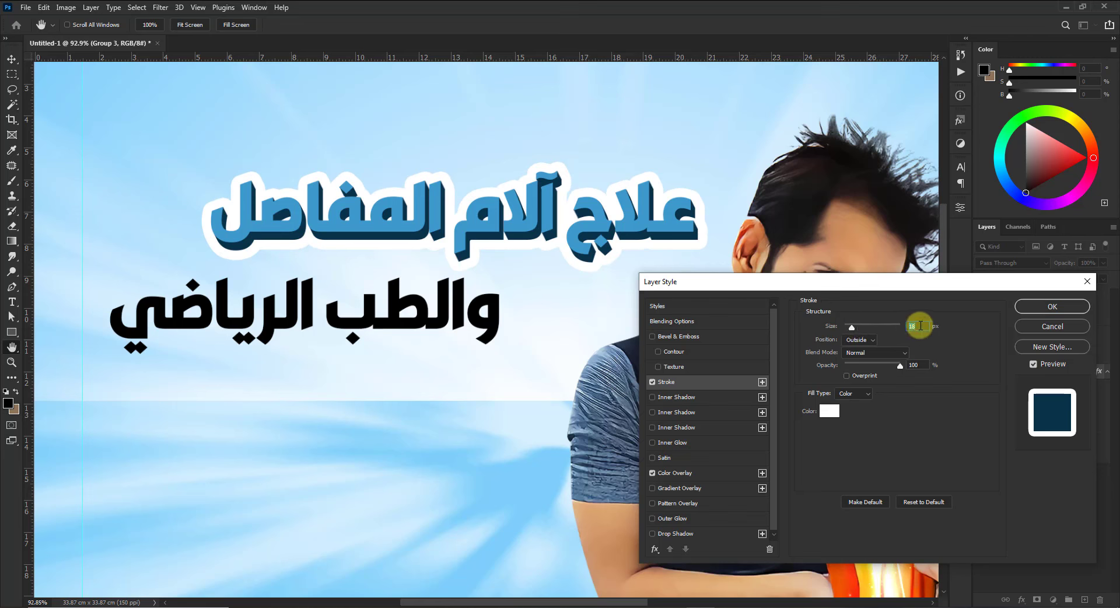
pyautogui.write('17')
pyautogui.write('15')
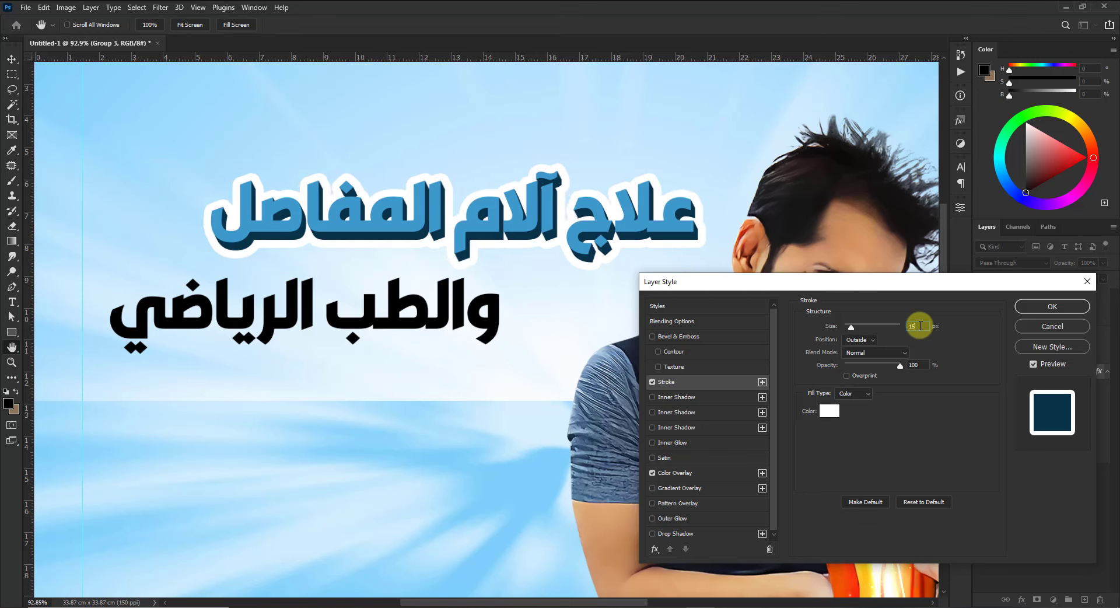
pyautogui.press('Return')
pyautogui.press('v')
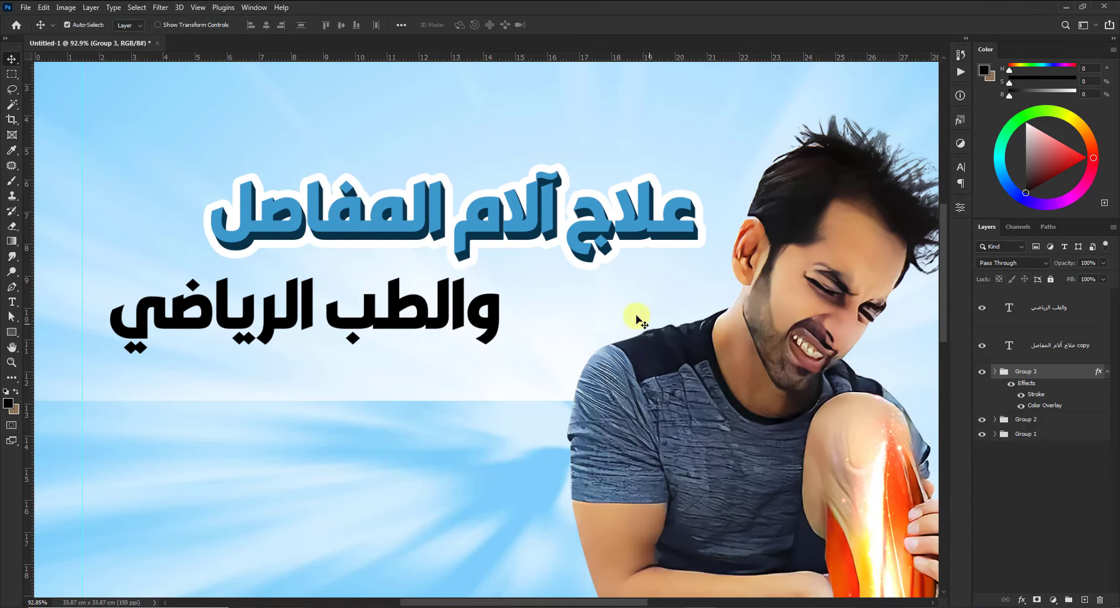
# Add a Gradient Overlay to the front copy of the upper headline with Linear style, a 90° angle and Reverse turned off
pyautogui.click(519, 228)
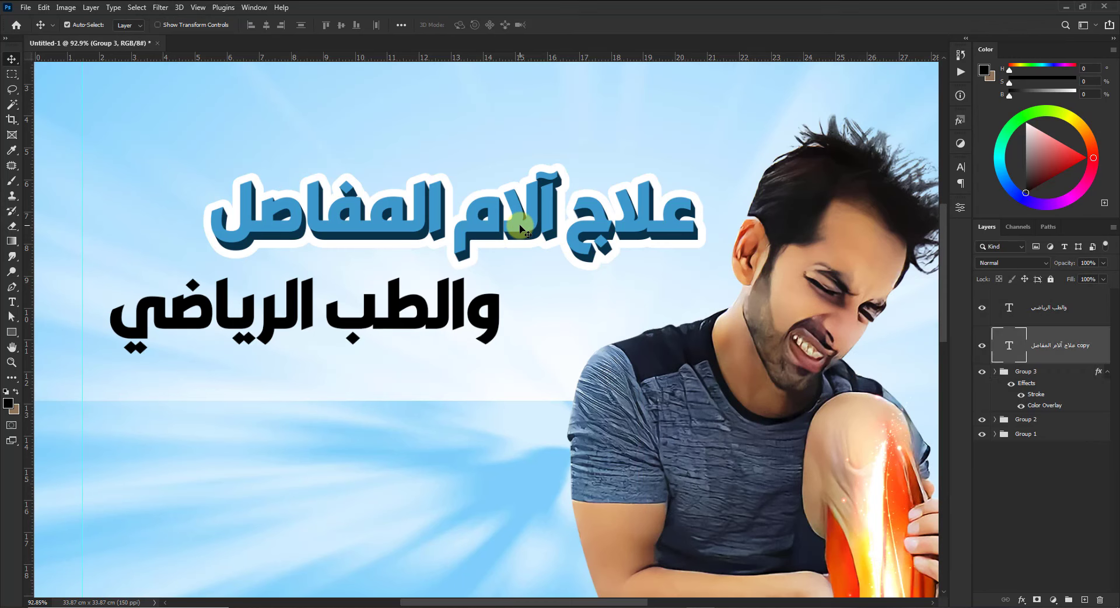
pyautogui.click(1021, 601)
pyautogui.click(1043, 486)
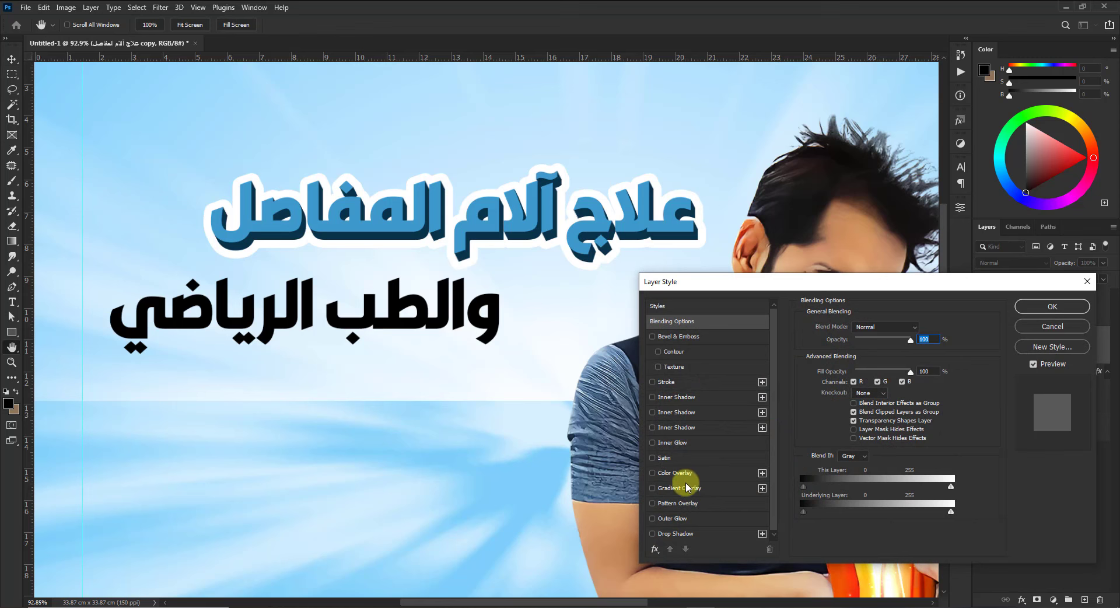
pyautogui.click(680, 486)
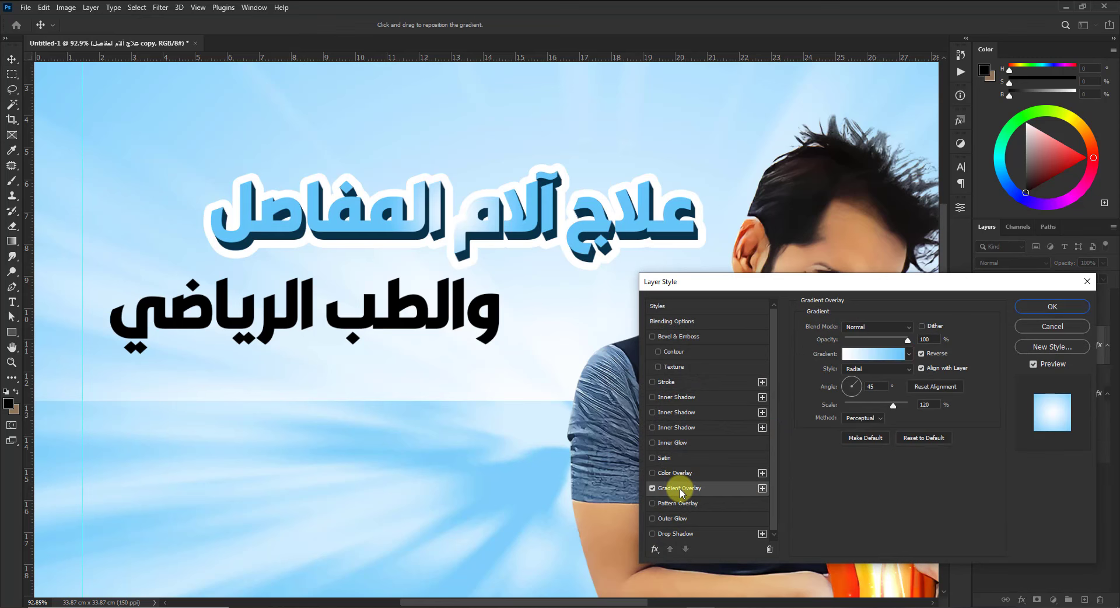
pyautogui.click(875, 369)
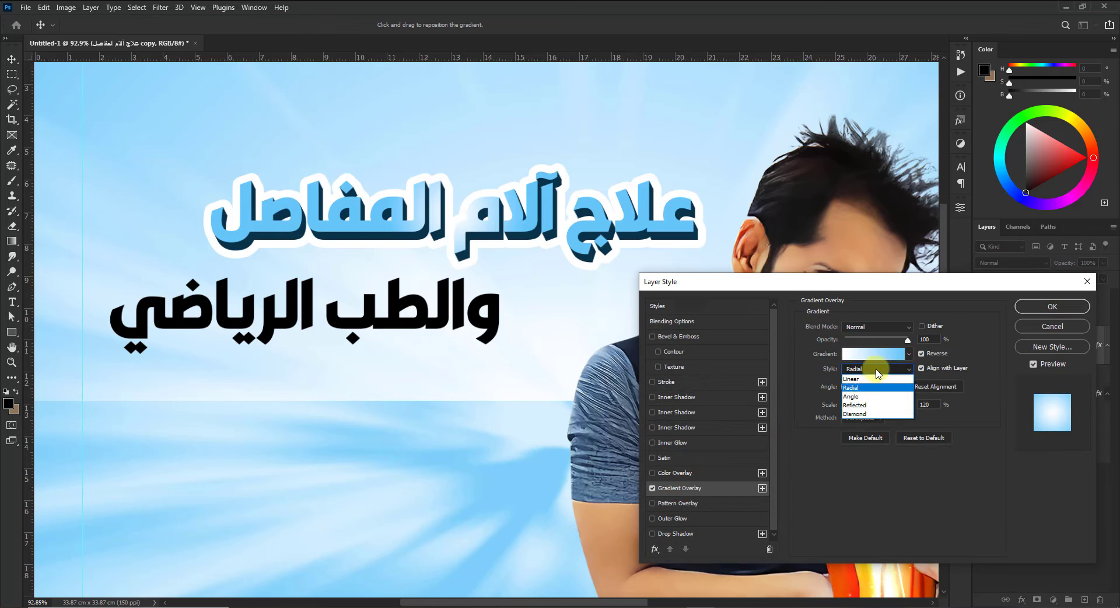
pyautogui.click(876, 380)
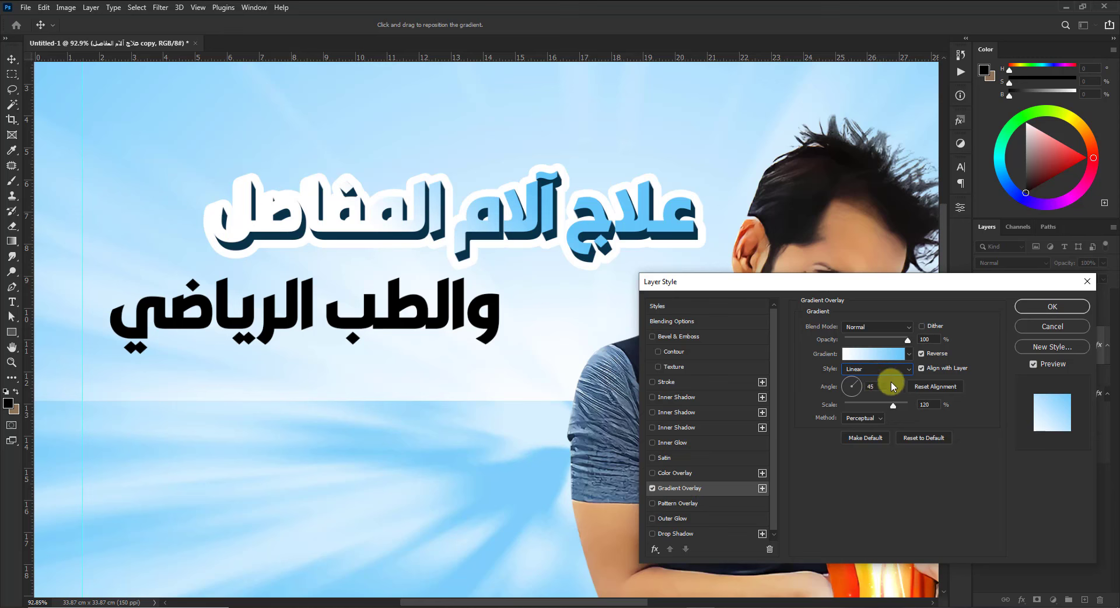
pyautogui.moveTo(876, 387); pyautogui.dragTo(865, 388)
pyautogui.write('90')
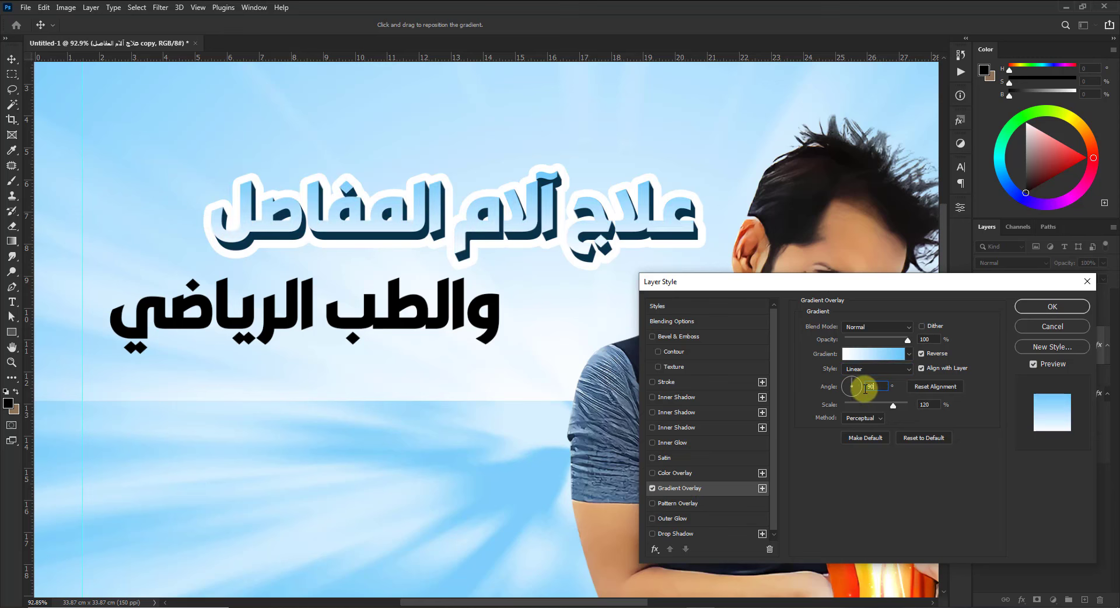
pyautogui.click(922, 354)
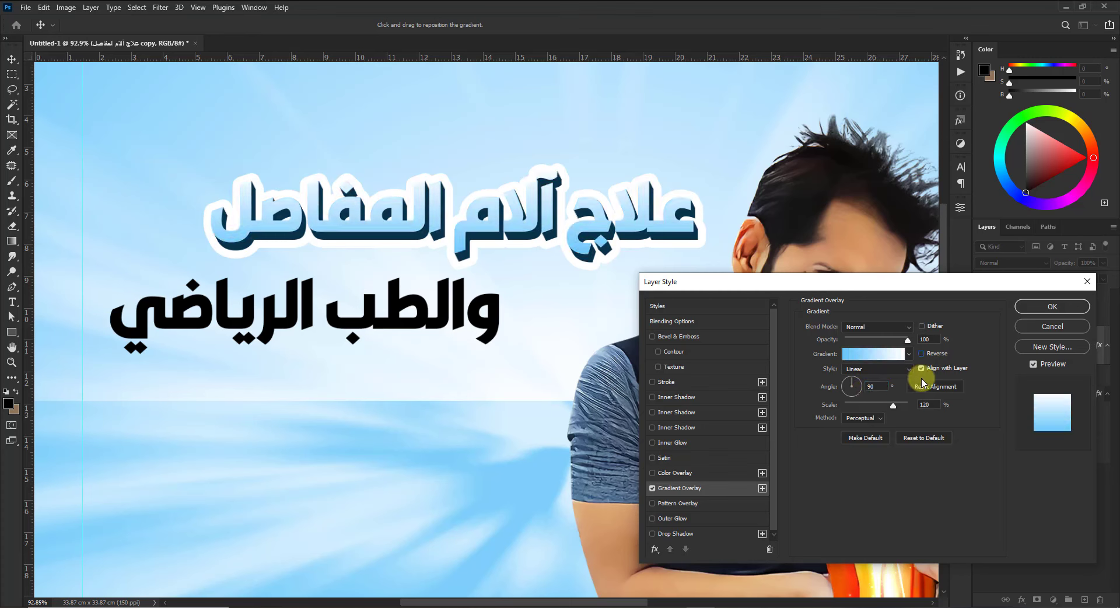
# Set the dark starting stop of the upper headline's overlay gradient to blue #0d84c0
pyautogui.click(872, 353)
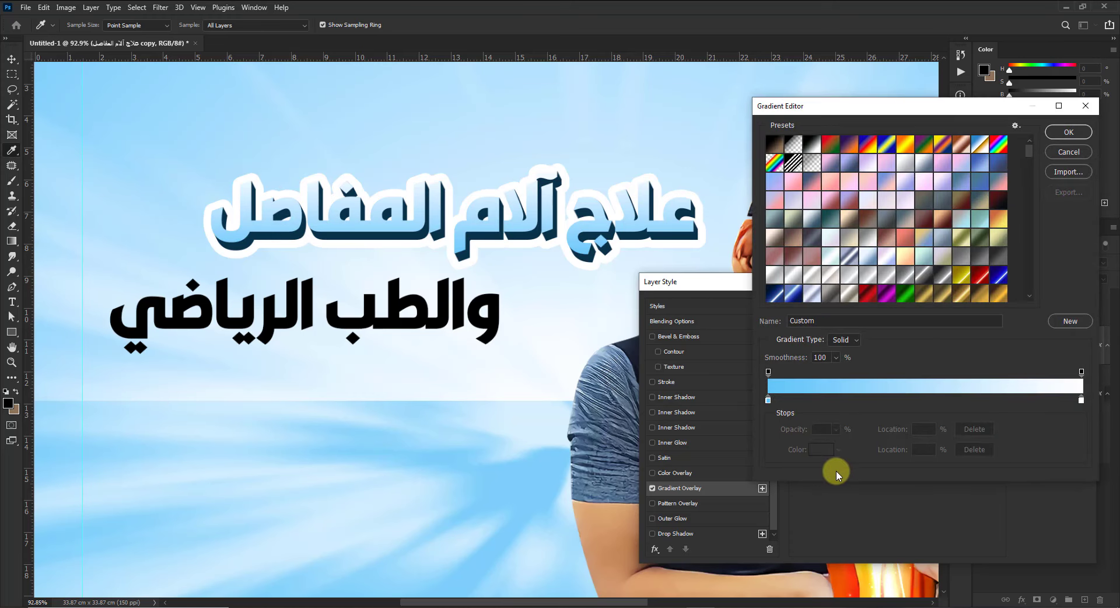
pyautogui.click(768, 400)
pyautogui.click(824, 453)
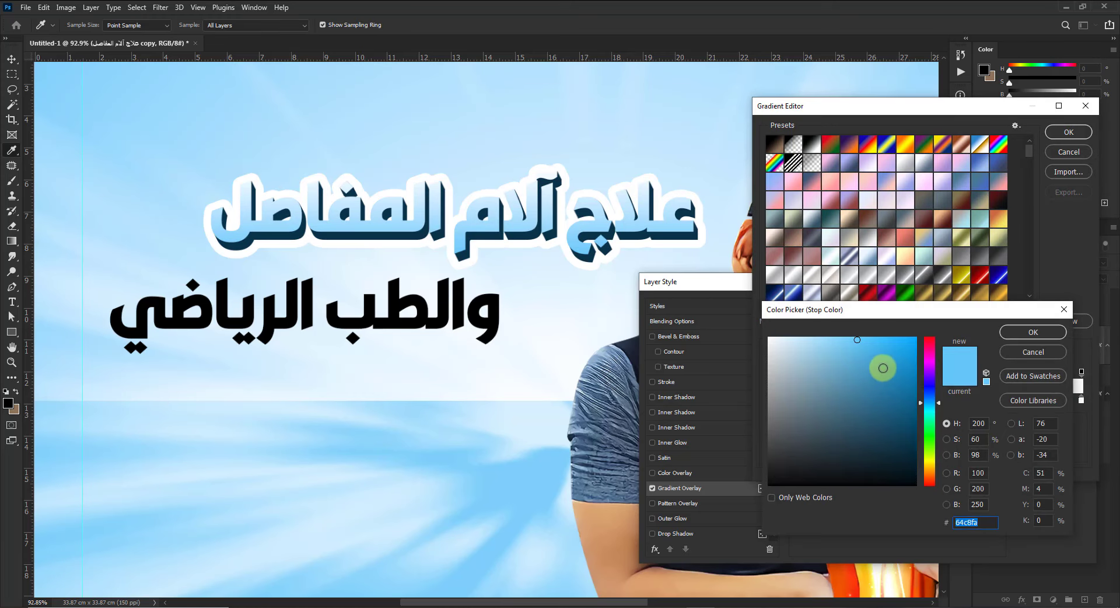
pyautogui.click(898, 366)
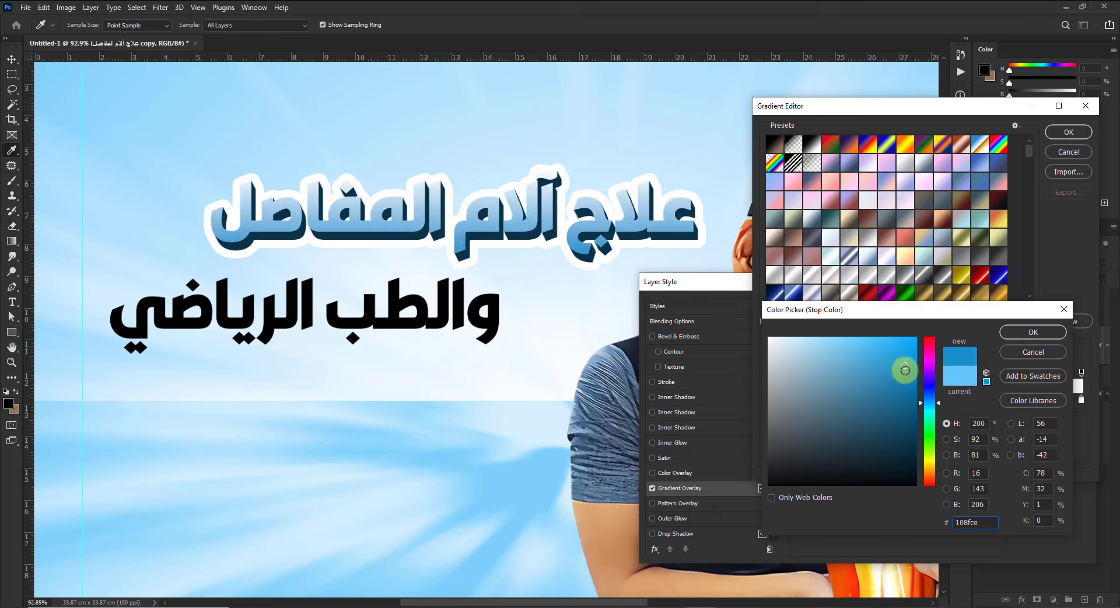
pyautogui.click(906, 373)
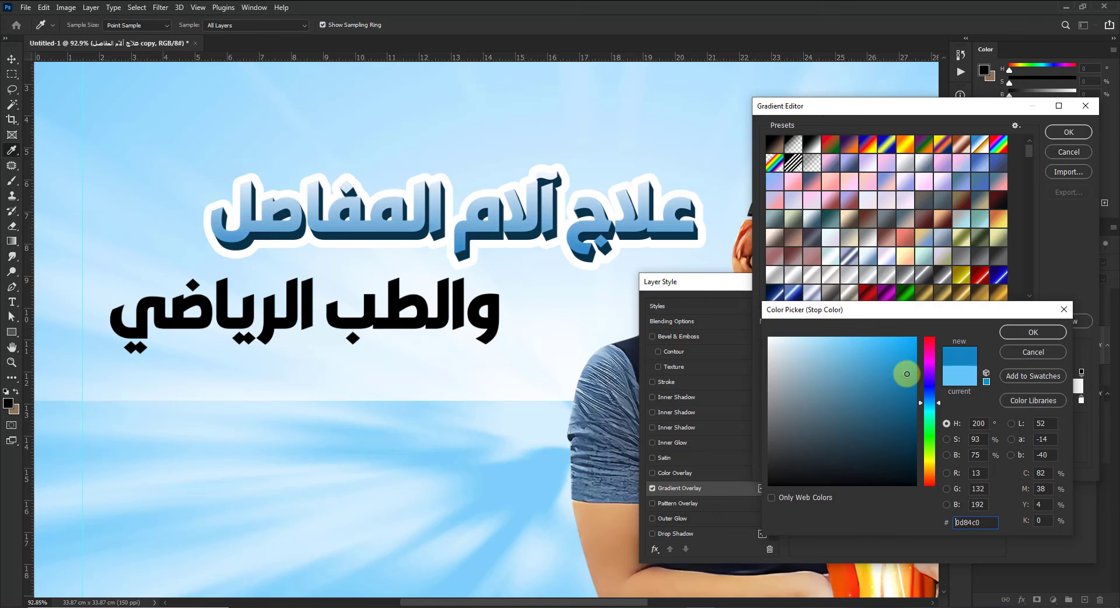
pyautogui.click(1030, 330)
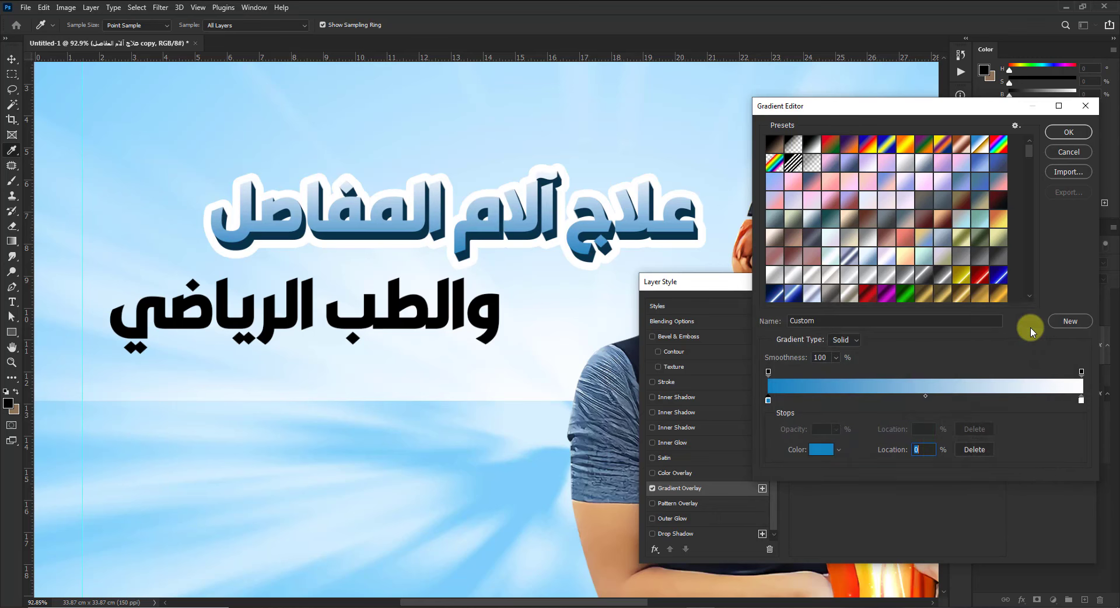
# Change the gradient's white end stop to light blue #9edeff, starting from a blue sampled in the background, and accept the gradient
pyautogui.click(1082, 400)
pyautogui.click(826, 452)
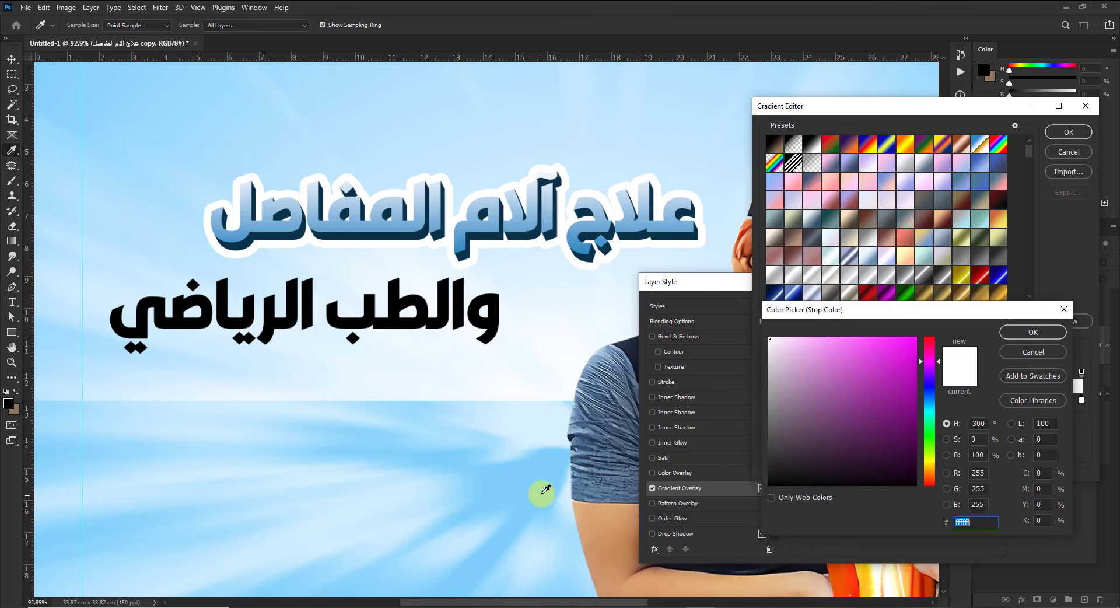
pyautogui.click(546, 472)
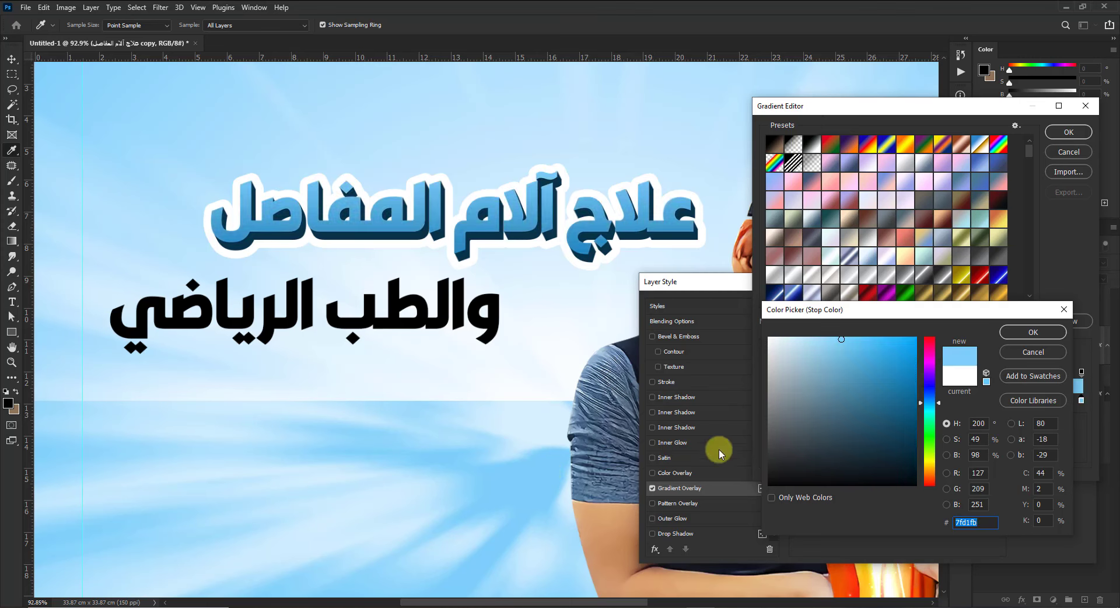
pyautogui.moveTo(840, 339); pyautogui.dragTo(824, 335)
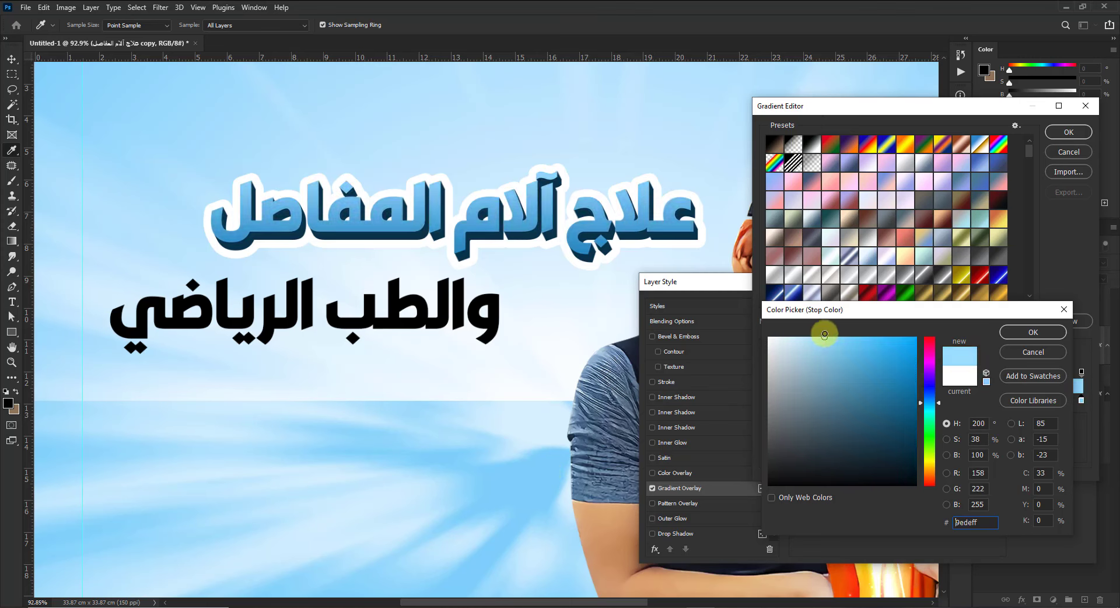
pyautogui.click(1031, 332)
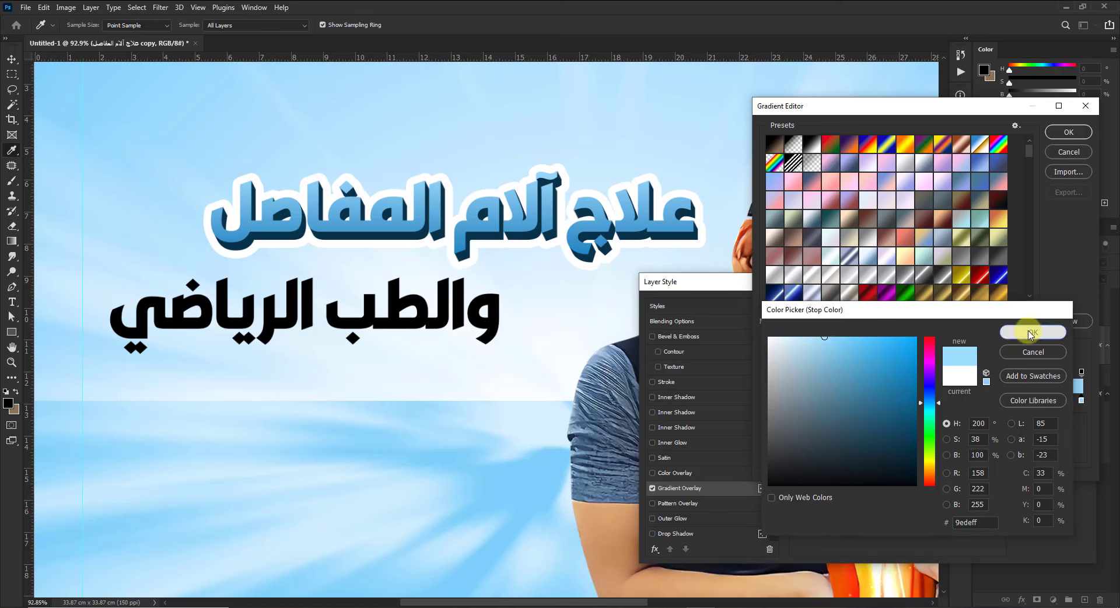
pyautogui.click(1068, 131)
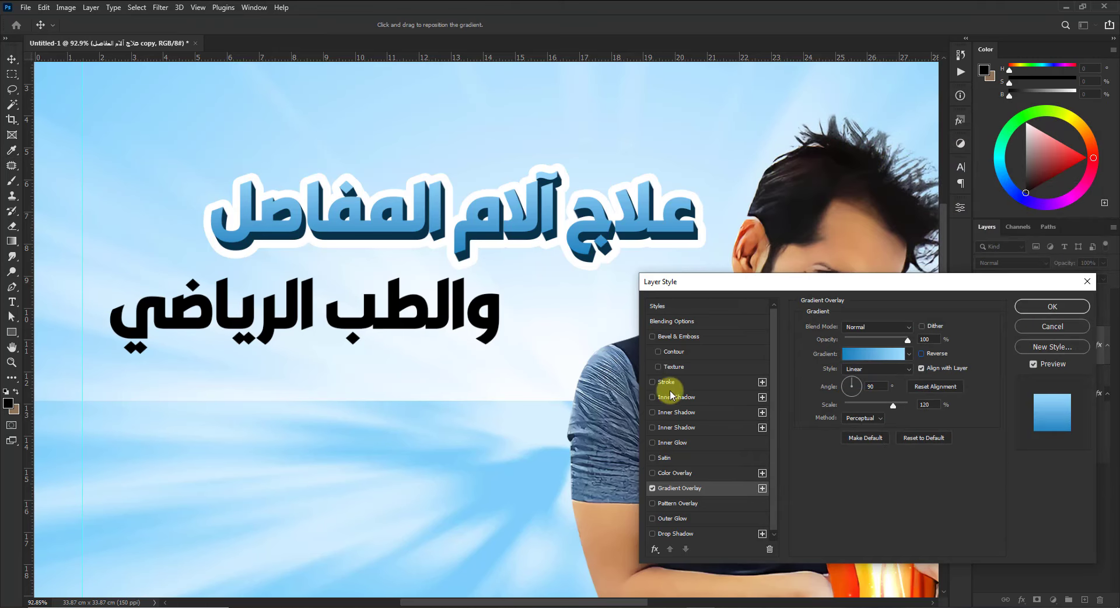
# Add an Inner Bevel with the Smooth technique to the front copy of the upper headline and apply the layer style
pyautogui.click(680, 339)
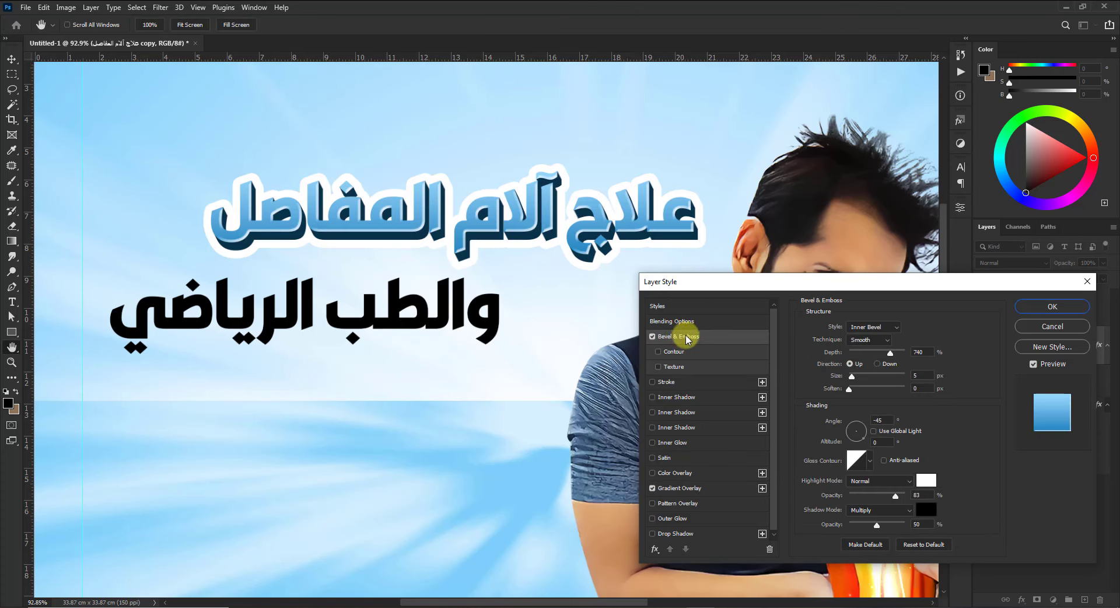
pyautogui.click(876, 342)
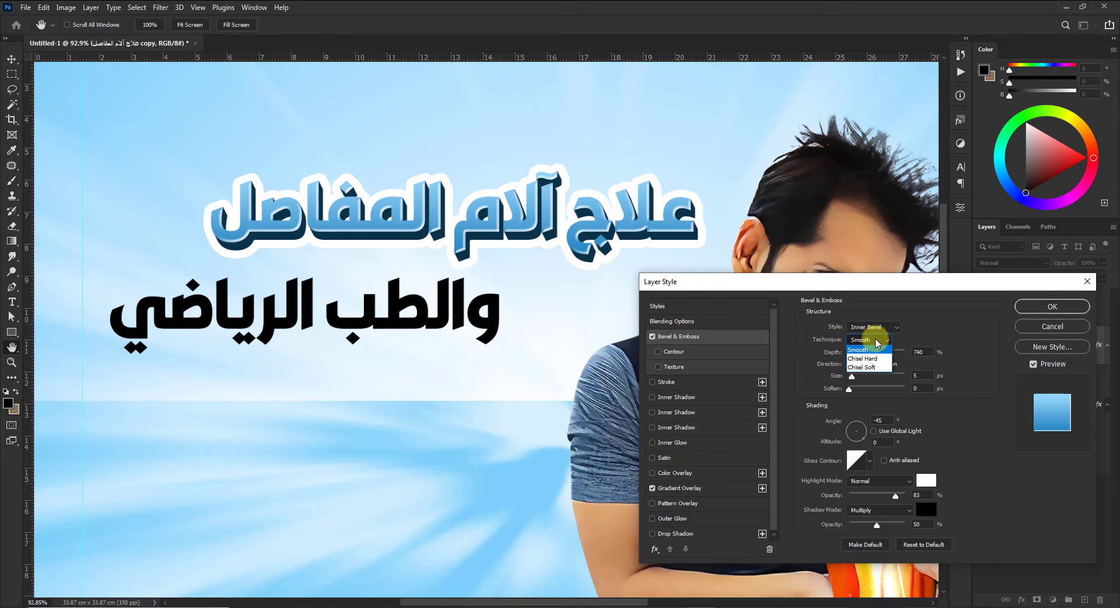
pyautogui.click(871, 350)
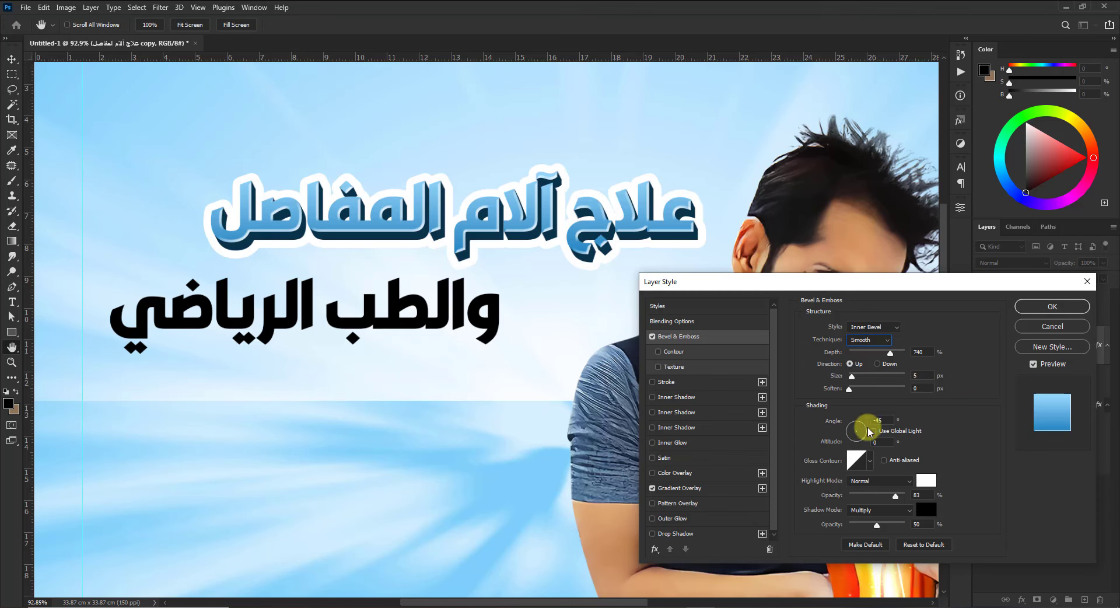
pyautogui.click(1049, 308)
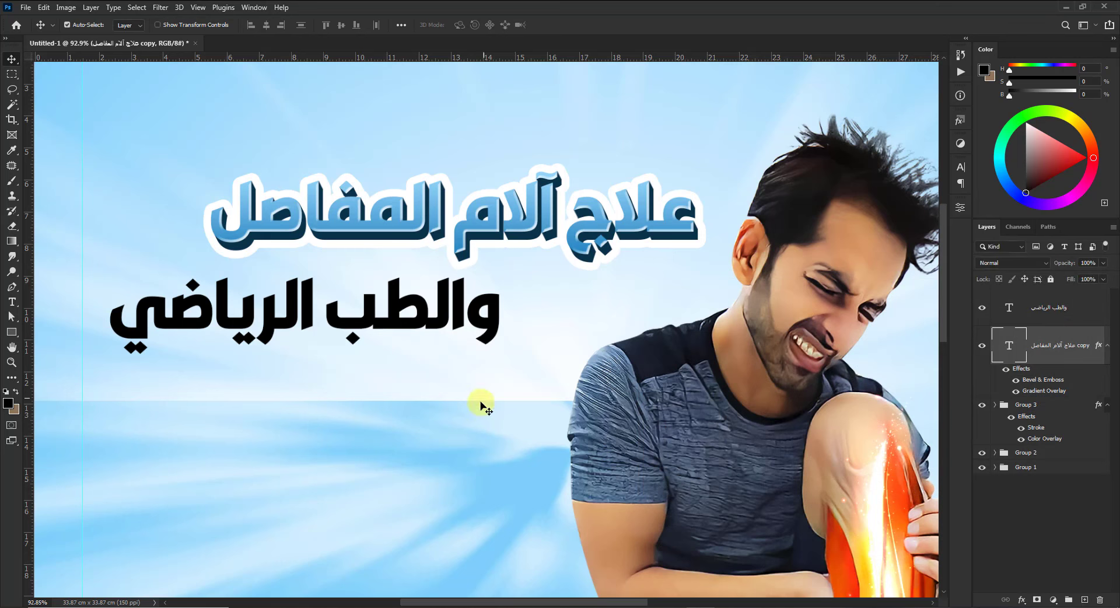
# Duplicate the lower headline والطب الرياضي and put the original text layer in its own group
pyautogui.click(412, 330)
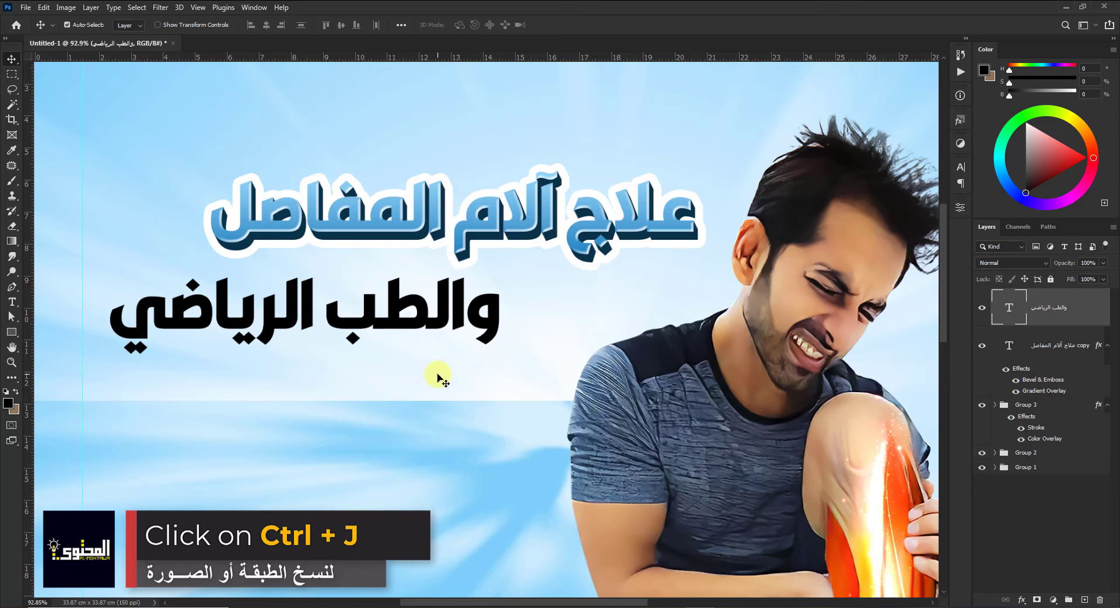
pyautogui.hotkey('ctrl', 'j')
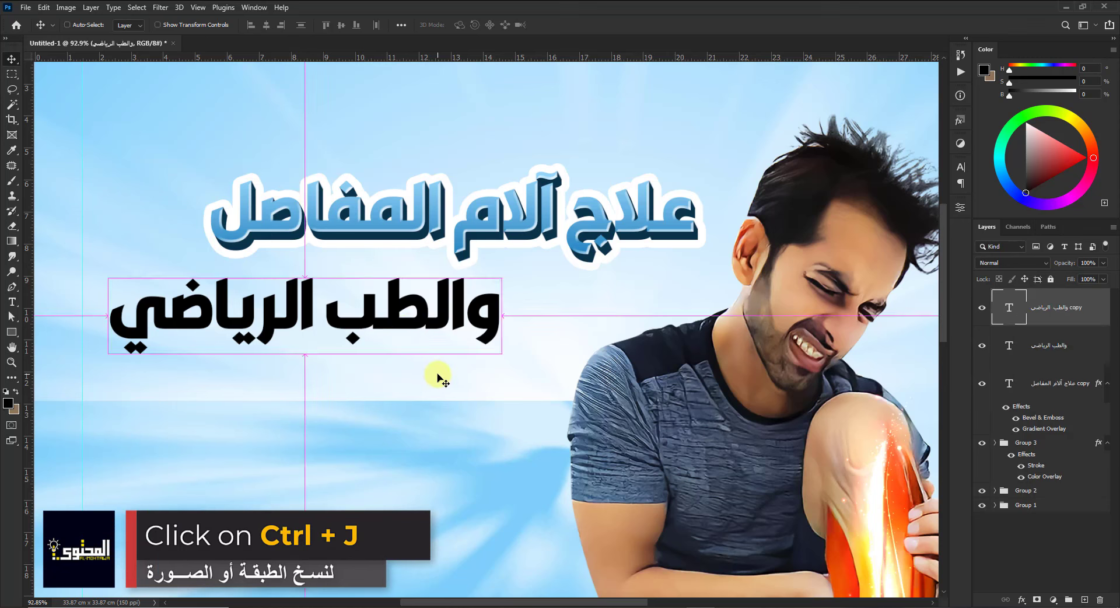
pyautogui.click(1043, 353)
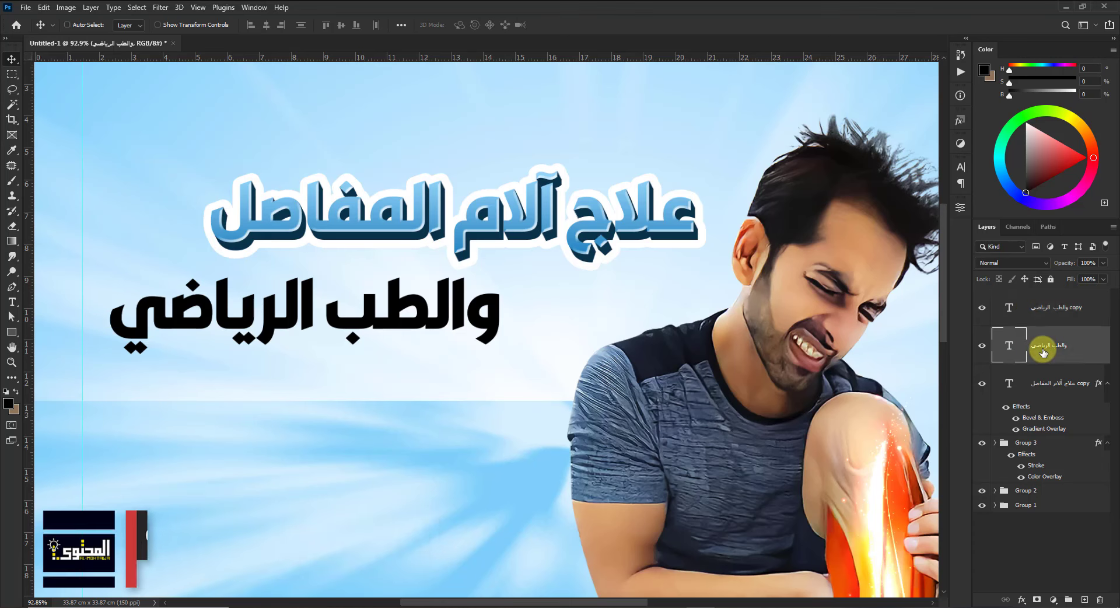
pyautogui.hotkey('ctrl', 'g')
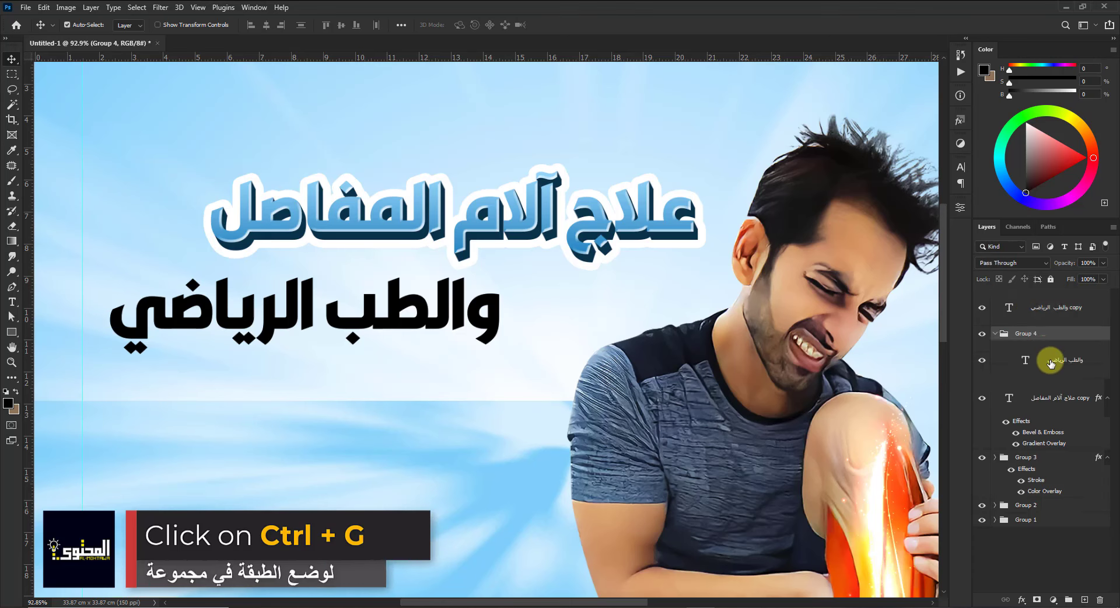
# Build a 3D extrusion from seven copies of the grouped lower headline, each nudged slightly further down and to the right, and collapse the group
pyautogui.click(1015, 368)
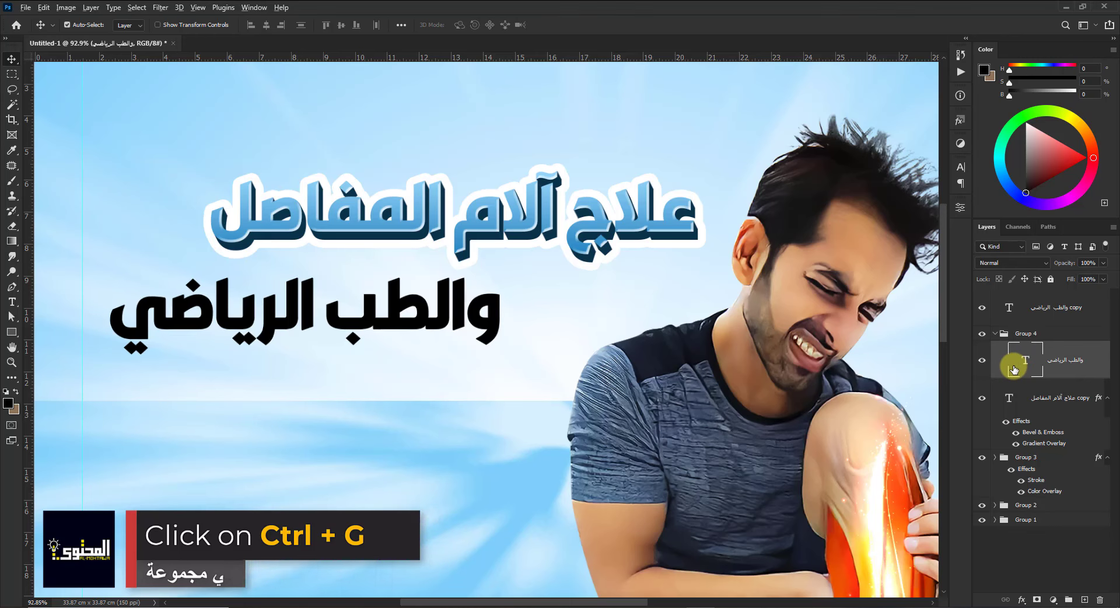
pyautogui.hotkey('alt', 'Down')
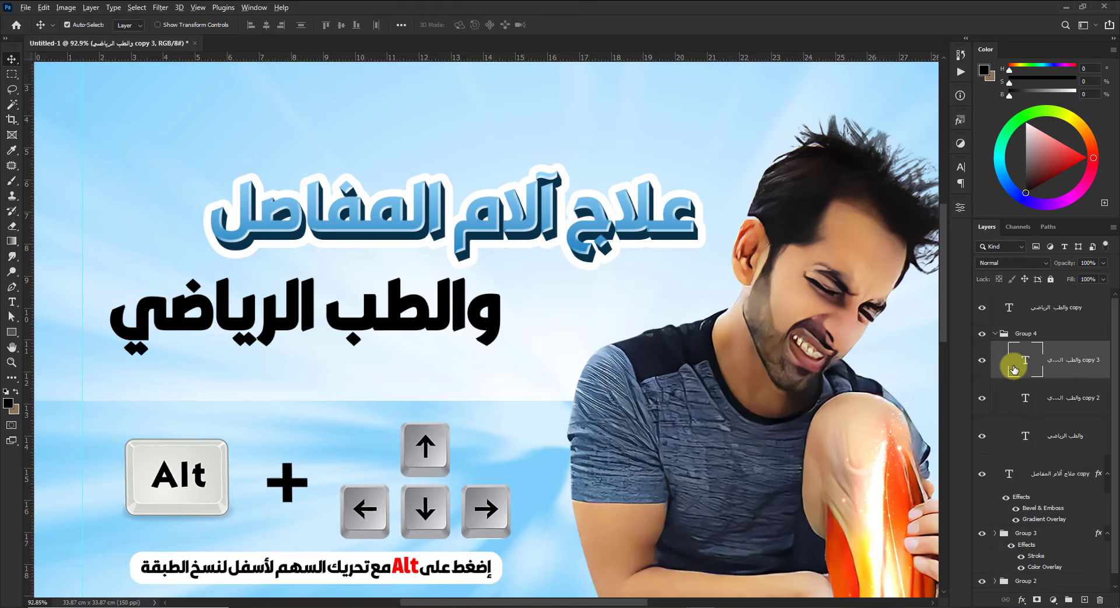
pyautogui.hotkey('alt', 'Down')
pyautogui.hotkey('alt', 'Down')
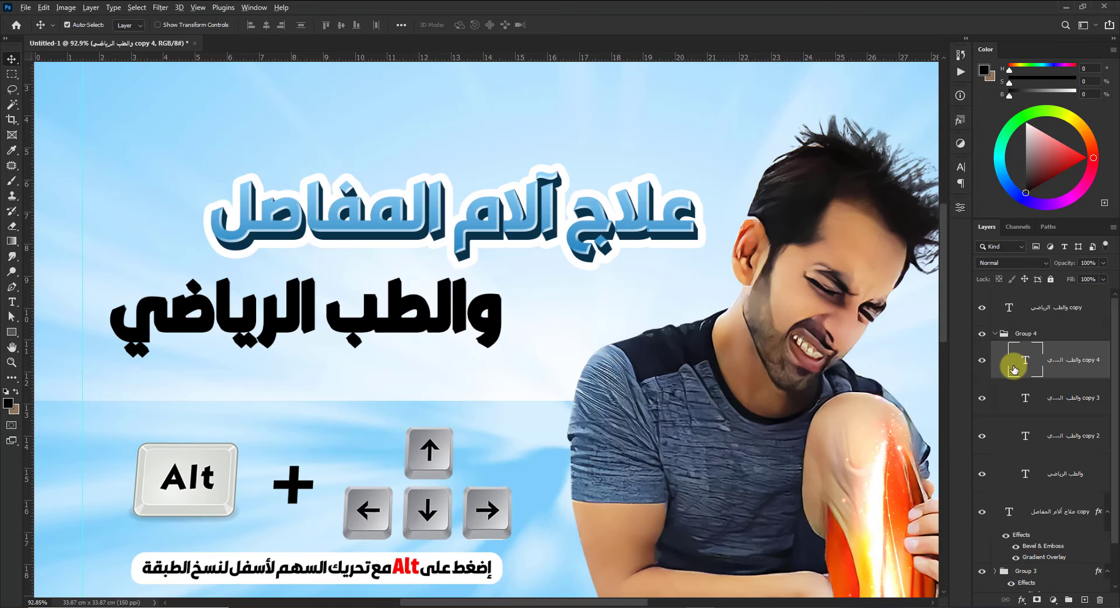
pyautogui.hotkey('alt', 'Down')
pyautogui.hotkey('alt', 'Down')
pyautogui.hotkey('alt', 'Down')
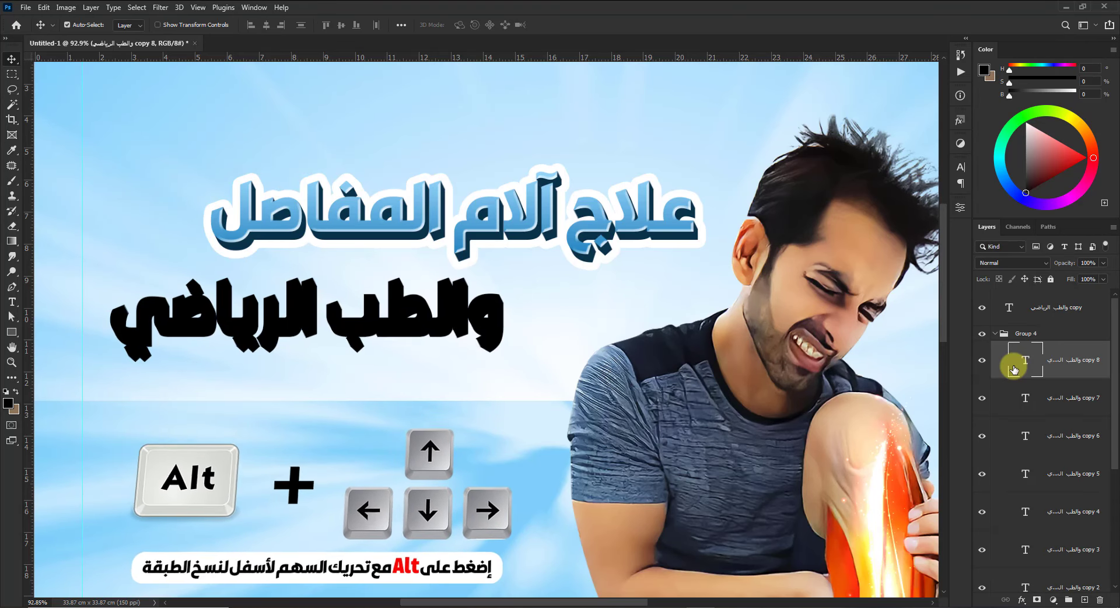
pyautogui.click(994, 333)
# Copy the layer style of the upper headline's front copy onto the front copy of the lower headline
pyautogui.click(516, 230)
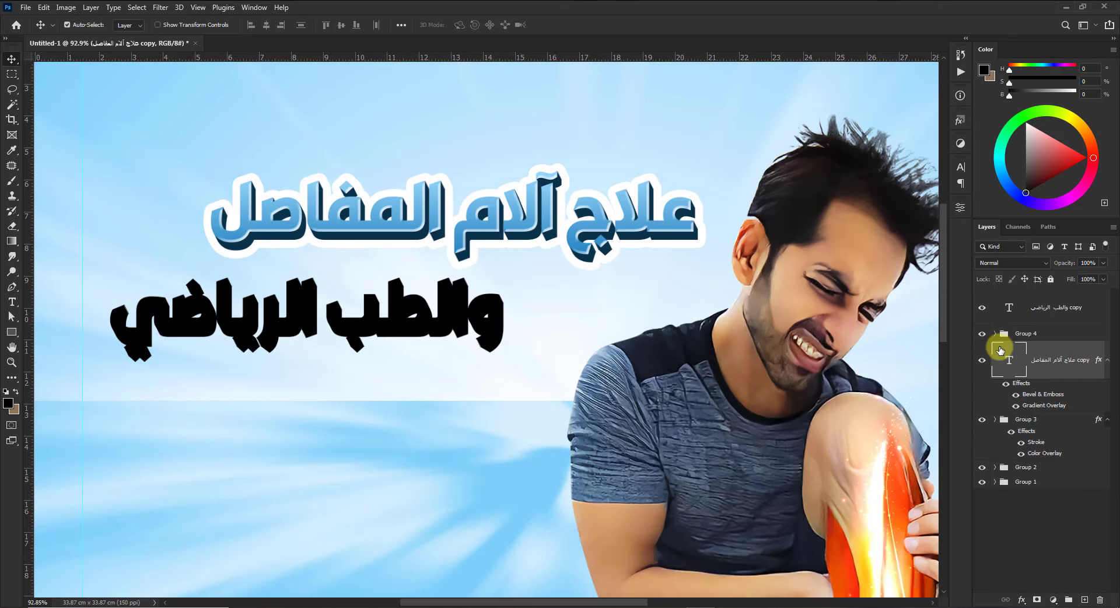
pyautogui.rightClick(1044, 359)
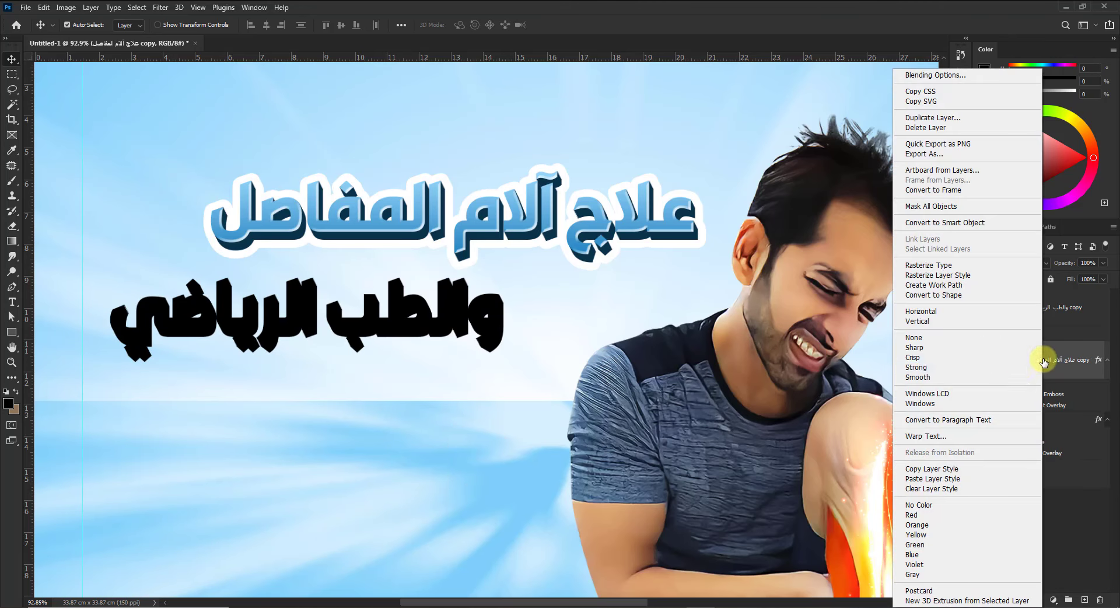
pyautogui.click(929, 469)
pyautogui.click(499, 331)
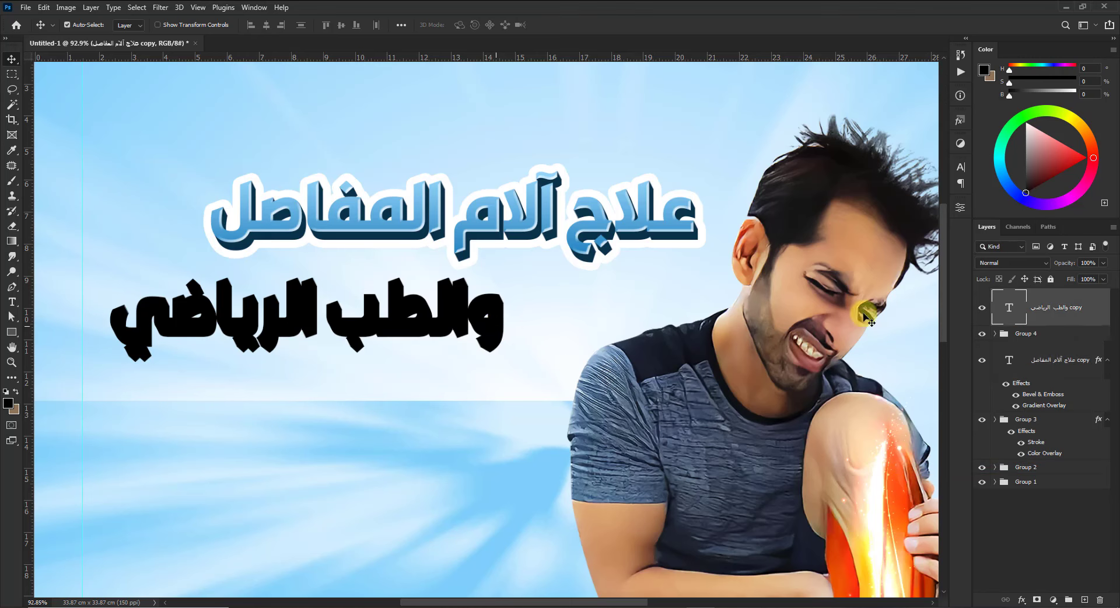
pyautogui.rightClick(1037, 305)
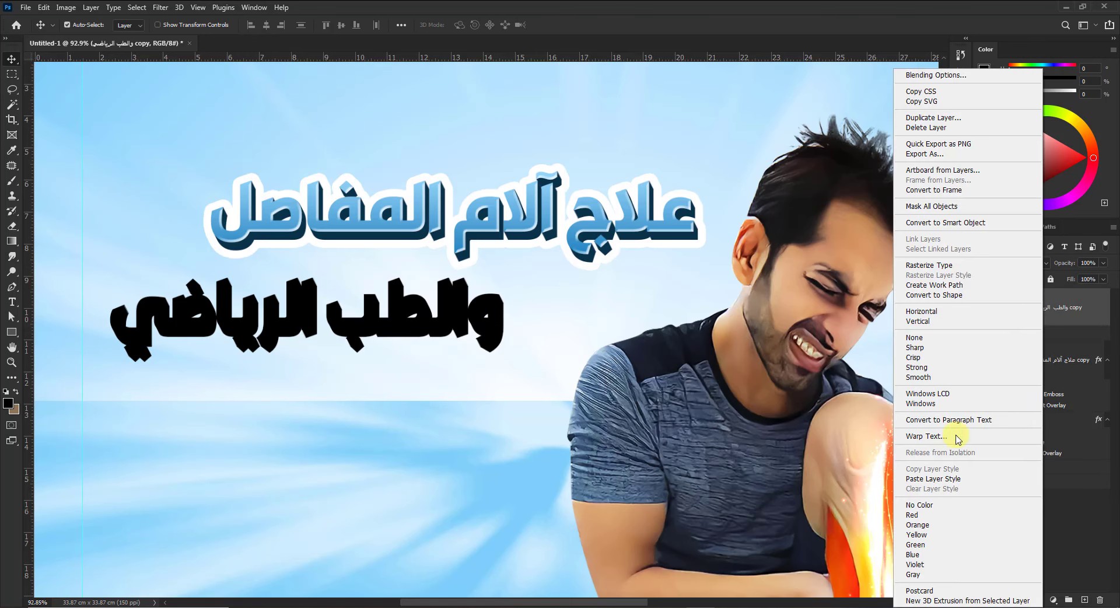
pyautogui.click(951, 479)
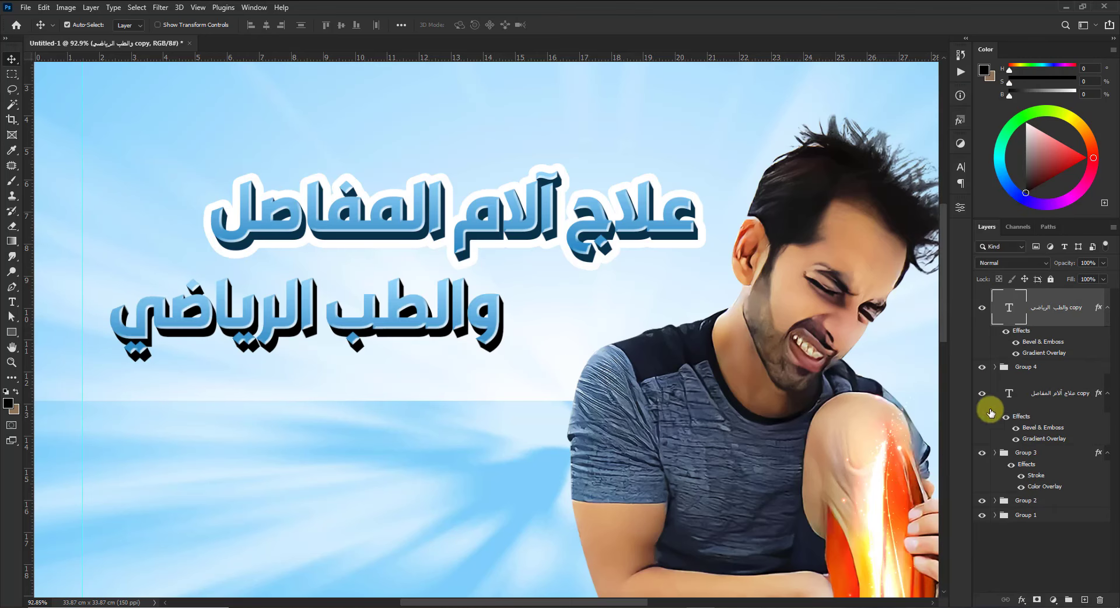
# Set the starting stop of the lower headline's Gradient Overlay to orange-red #f74502, sampled from the glowing leg
pyautogui.doubleClick(1042, 353)
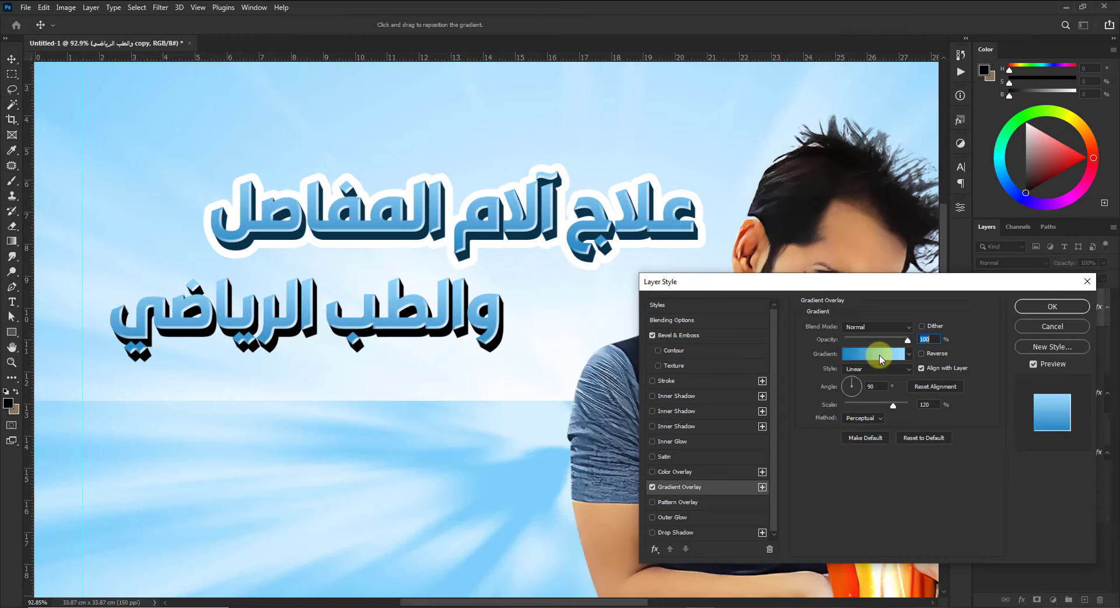
pyautogui.click(875, 354)
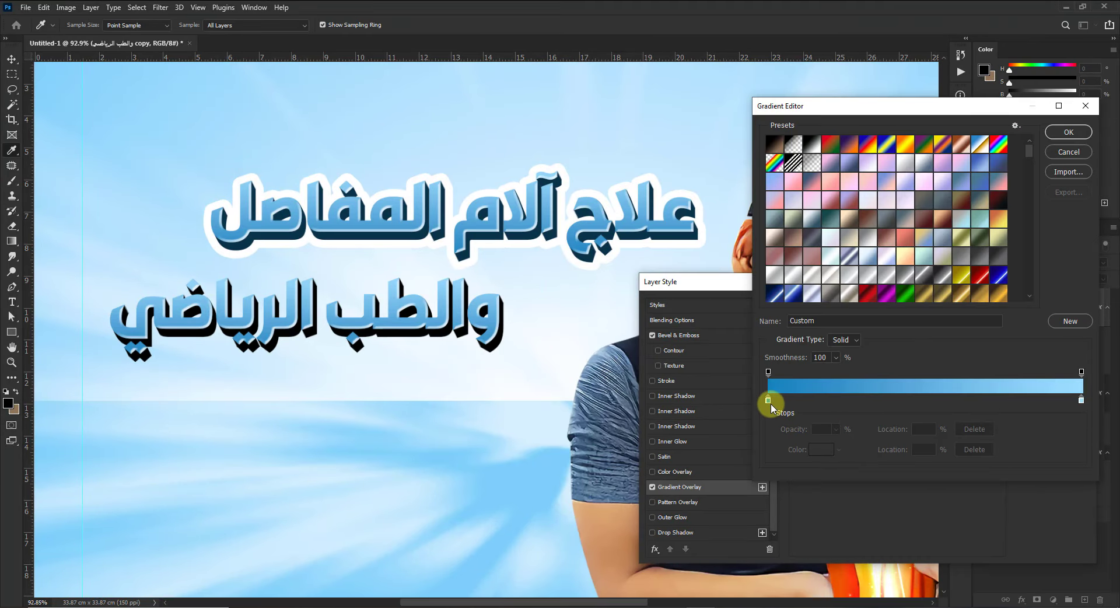
pyautogui.click(827, 451)
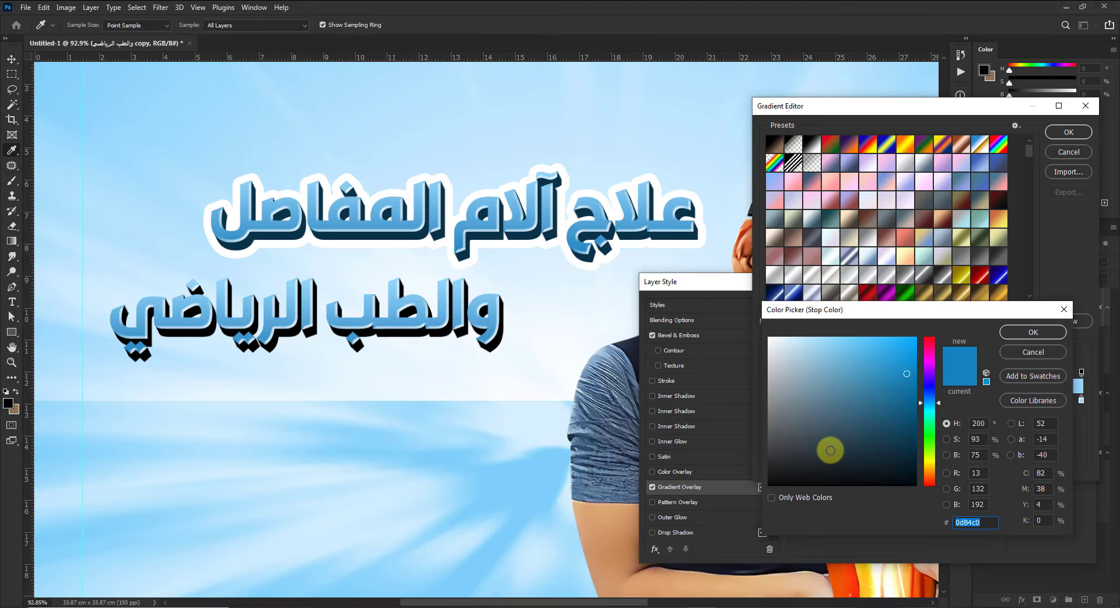
pyautogui.click(853, 578)
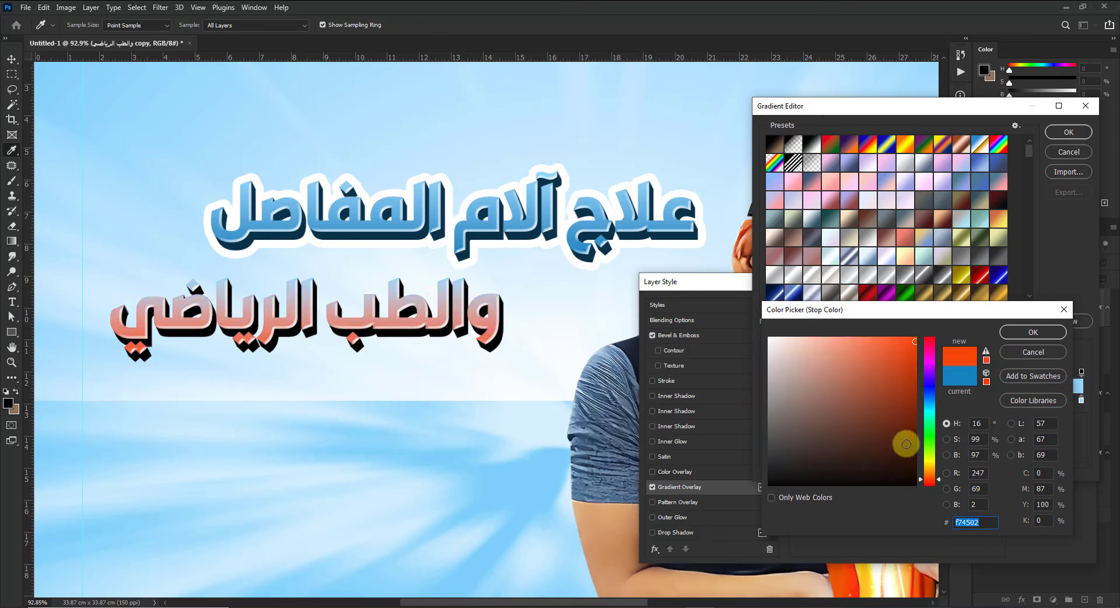
pyautogui.click(1031, 331)
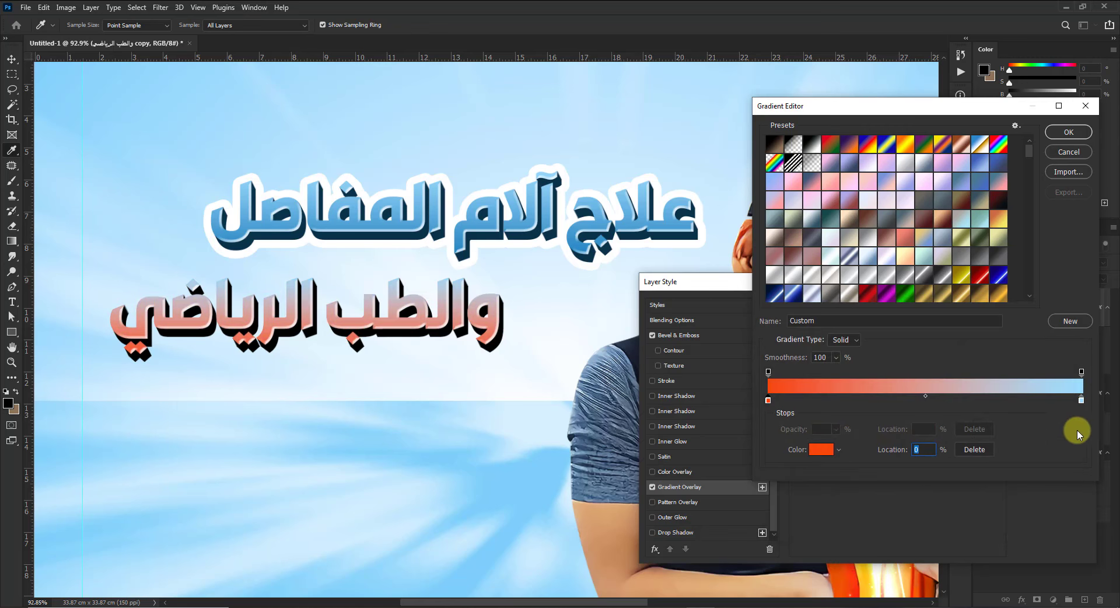
# Set the ending stop of the lower headline's Gradient Overlay to light orange and apply the layer style
pyautogui.click(821, 449)
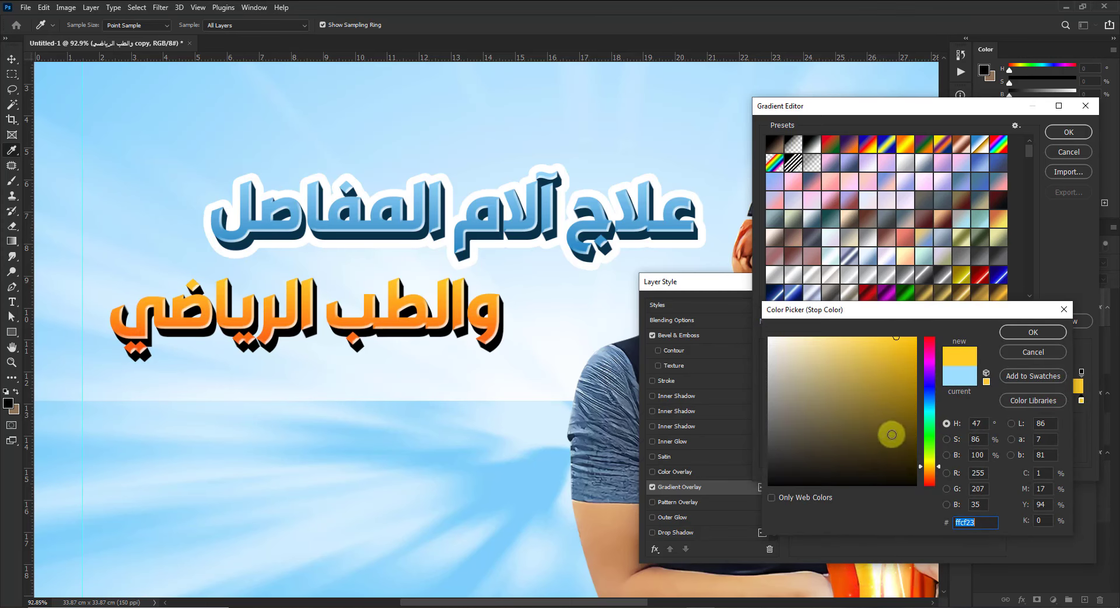
pyautogui.click(938, 468)
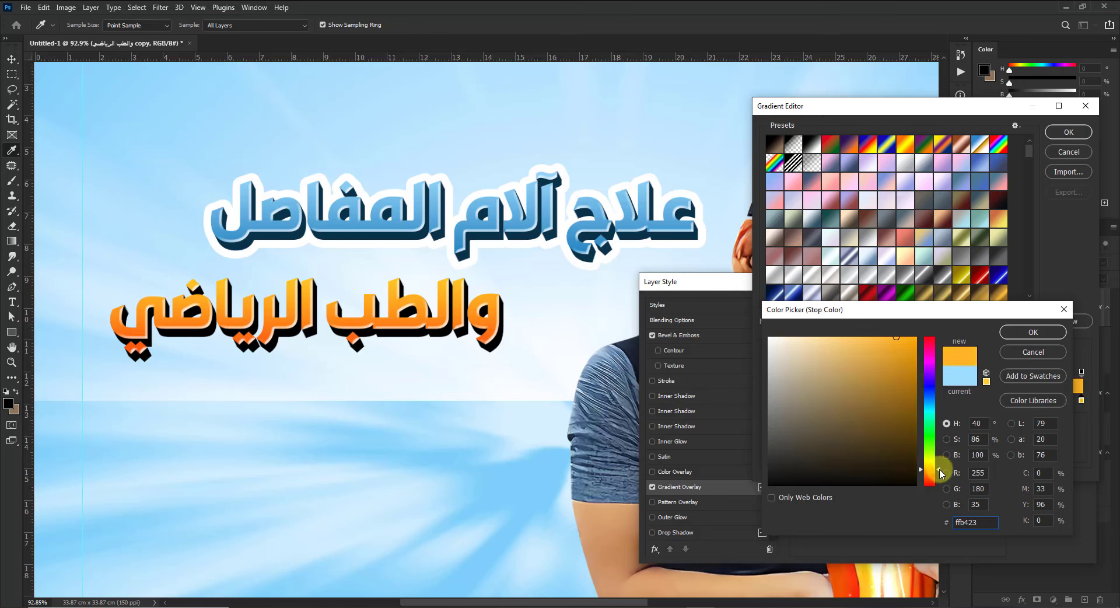
pyautogui.click(940, 475)
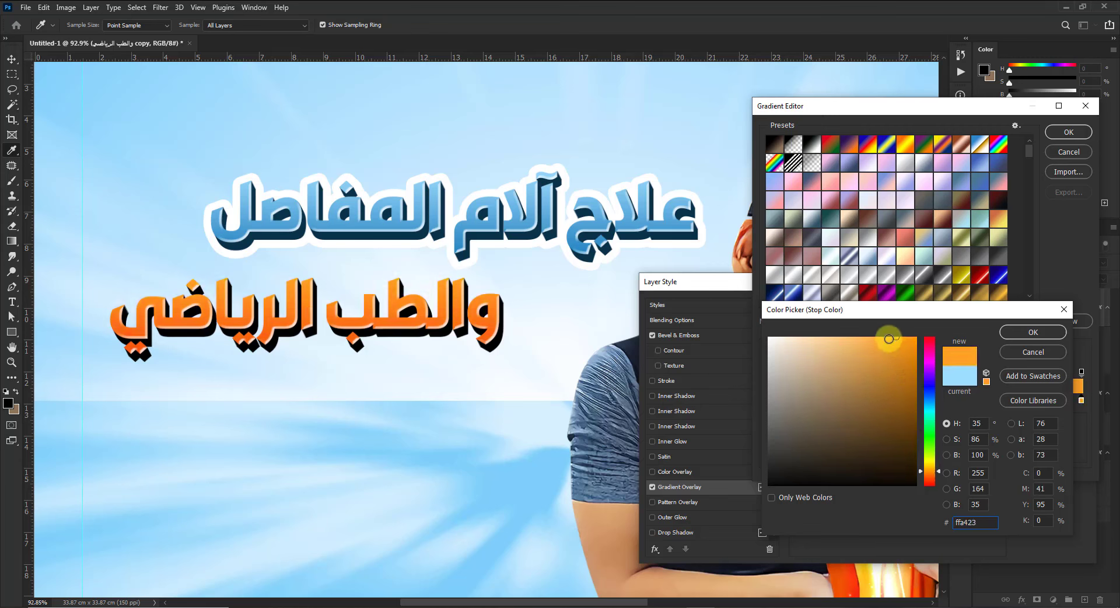
pyautogui.click(1033, 332)
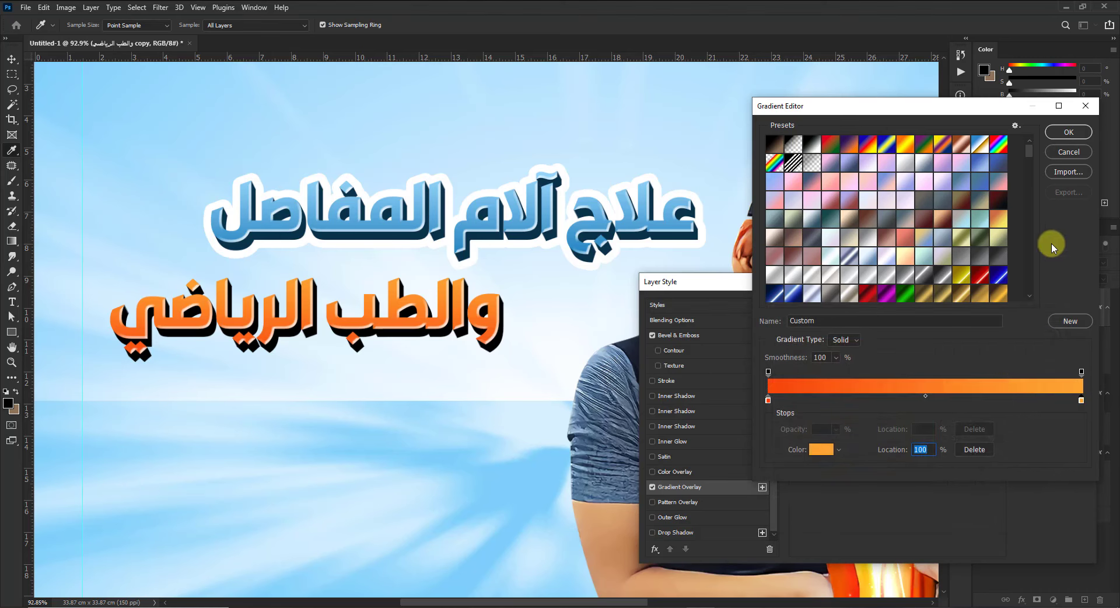
pyautogui.click(1071, 132)
pyautogui.click(959, 306)
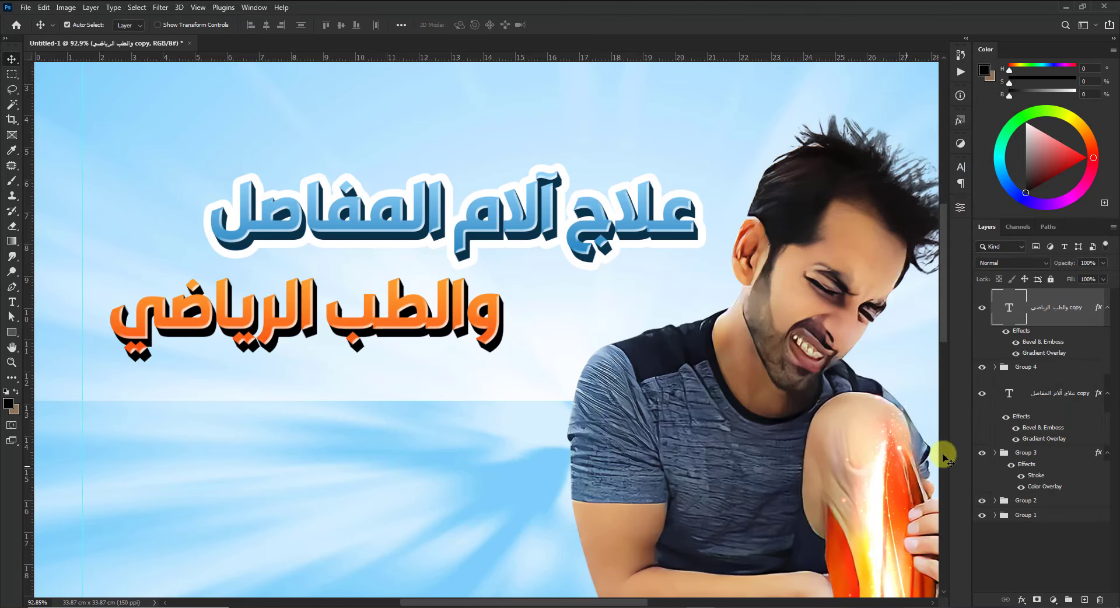
# Give the lower headline's extrusion group a dark brown #491c00 Color Overlay and a 15 px white outside Stroke
pyautogui.click(1035, 367)
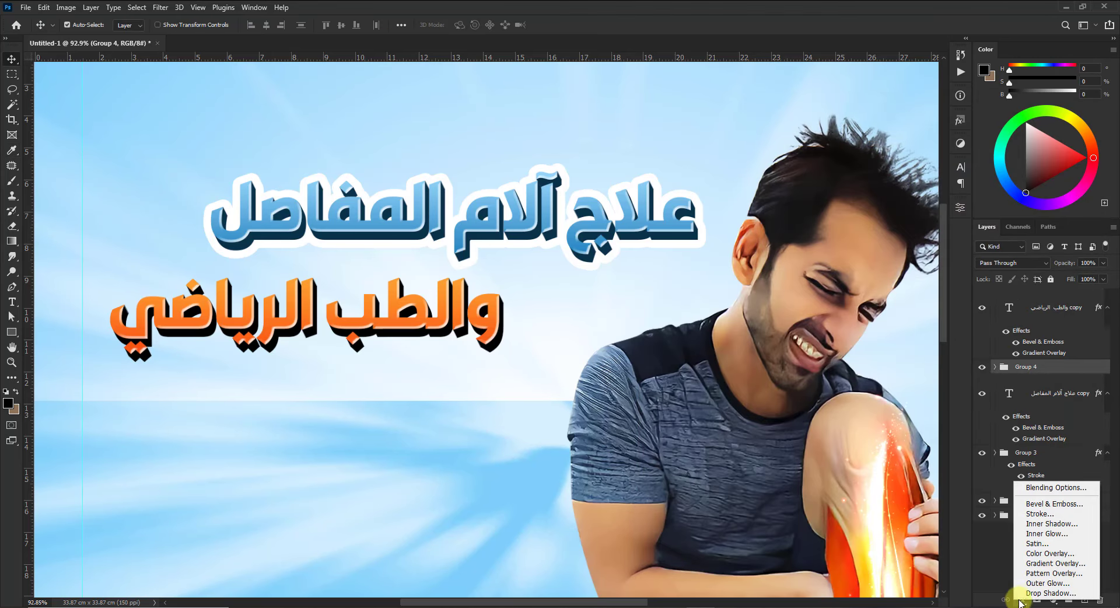
pyautogui.click(1021, 599)
pyautogui.click(669, 415)
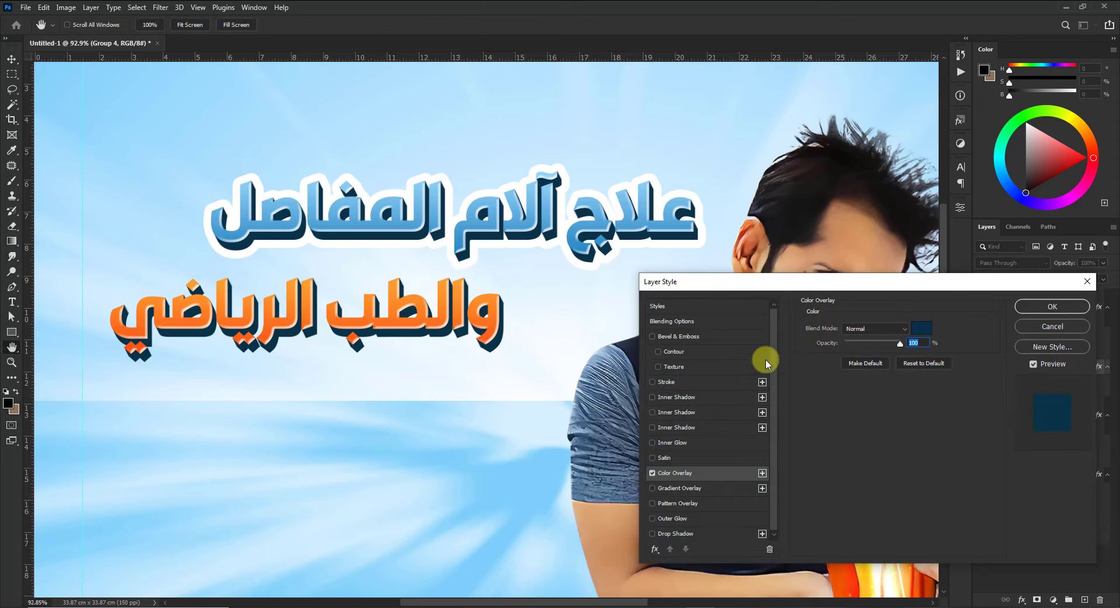
pyautogui.click(918, 329)
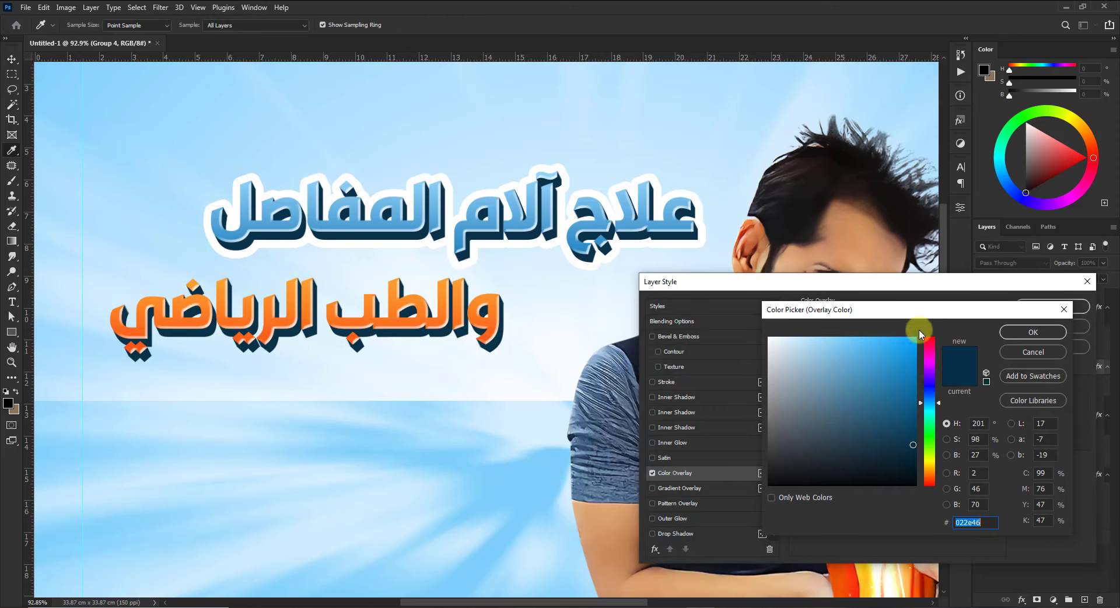
pyautogui.click(392, 320)
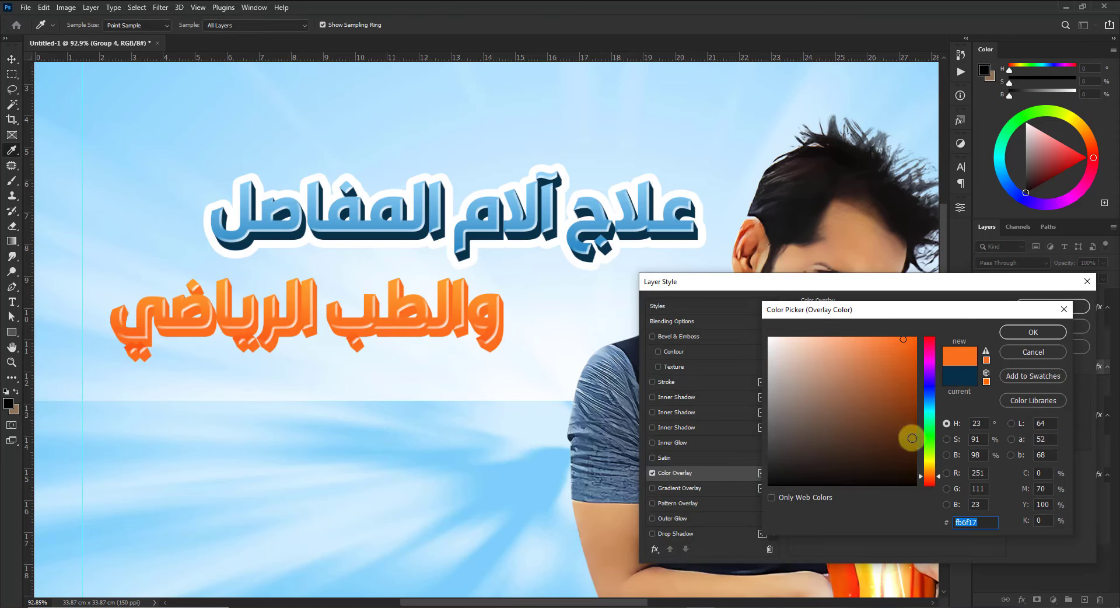
pyautogui.click(911, 437)
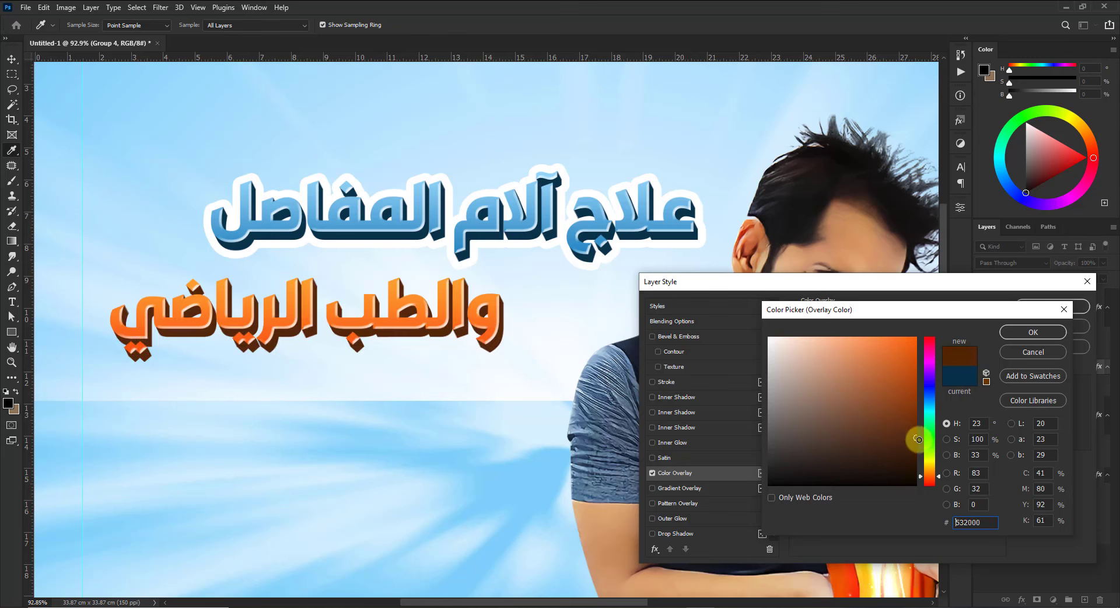
pyautogui.click(1030, 333)
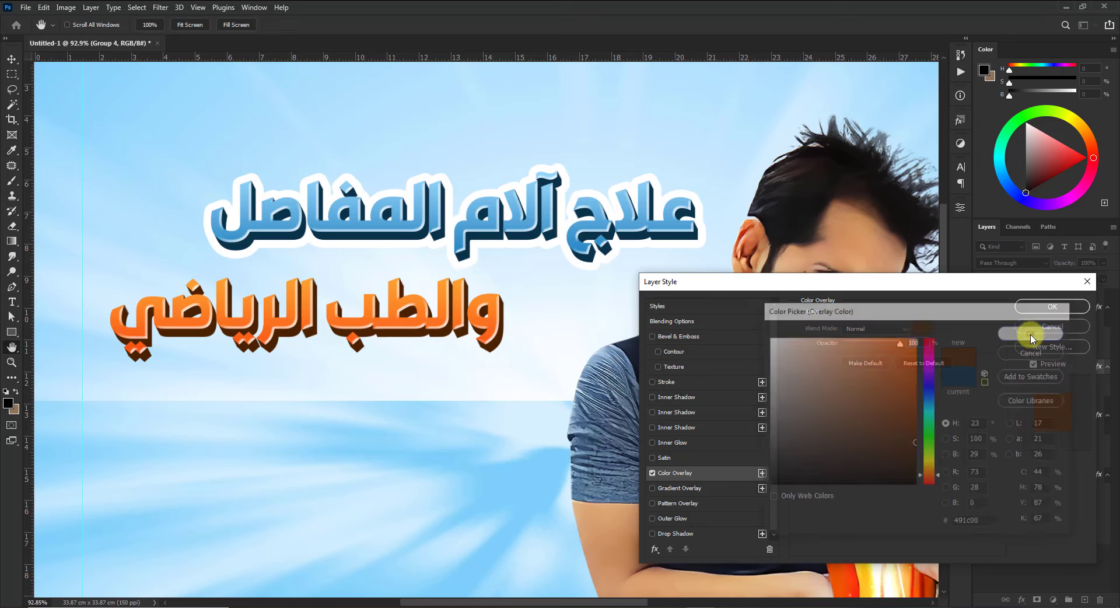
pyautogui.click(662, 383)
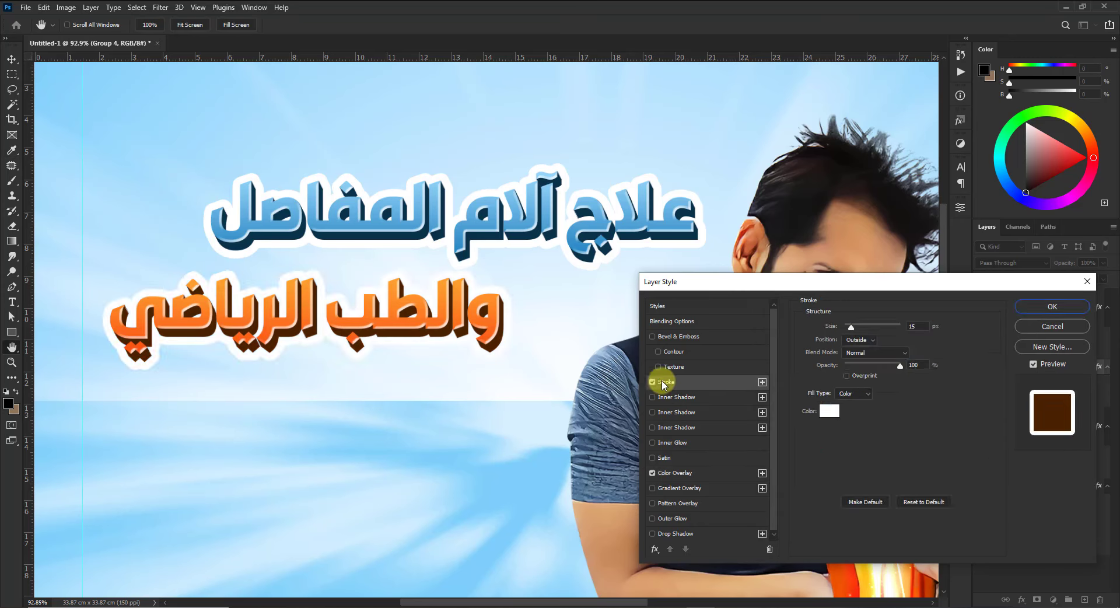
pyautogui.click(1052, 307)
pyautogui.hotkey('ctrl', '0')
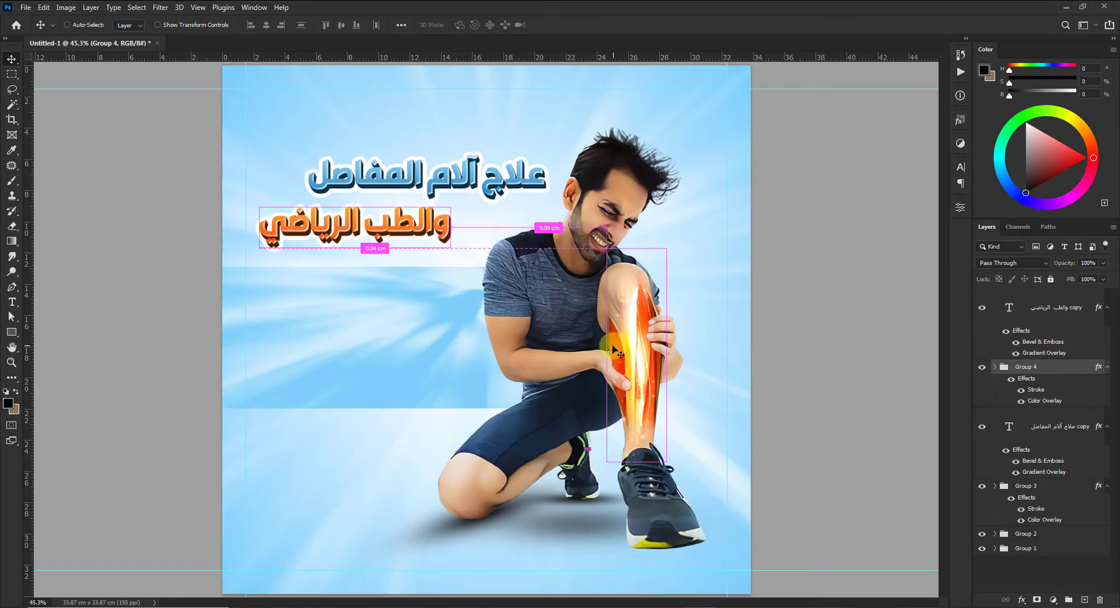
# Move the lower headline's front copy together with its extrusion group up and to the right, closer beneath the upper headline
pyautogui.click(922, 350)
pyautogui.click(1056, 318)
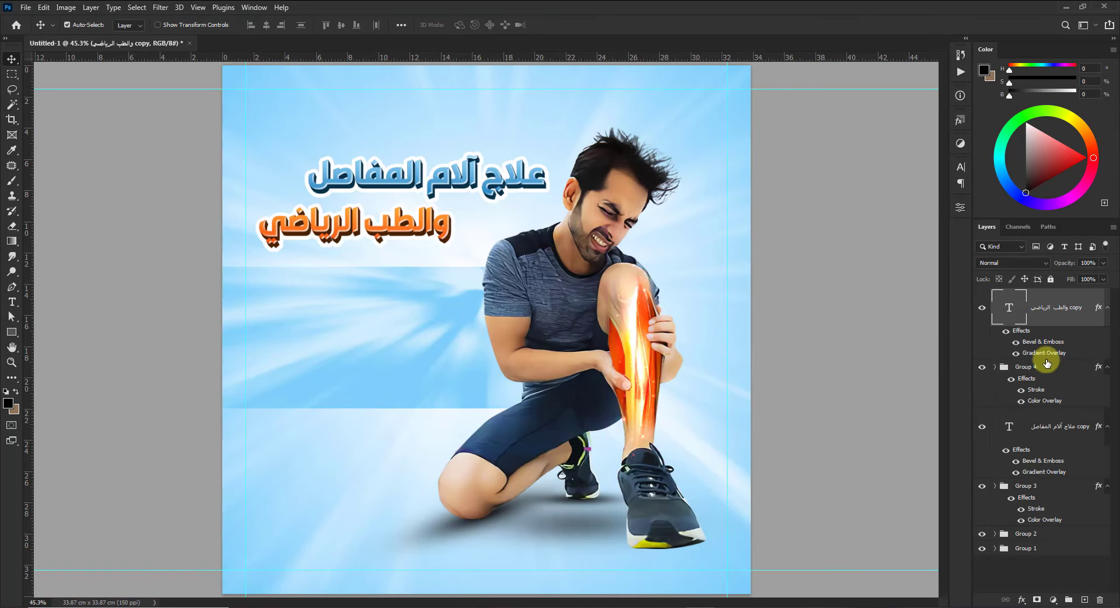
pyautogui.keyDown('ctrl'); pyautogui.click(1041, 366); pyautogui.keyUp('ctrl')
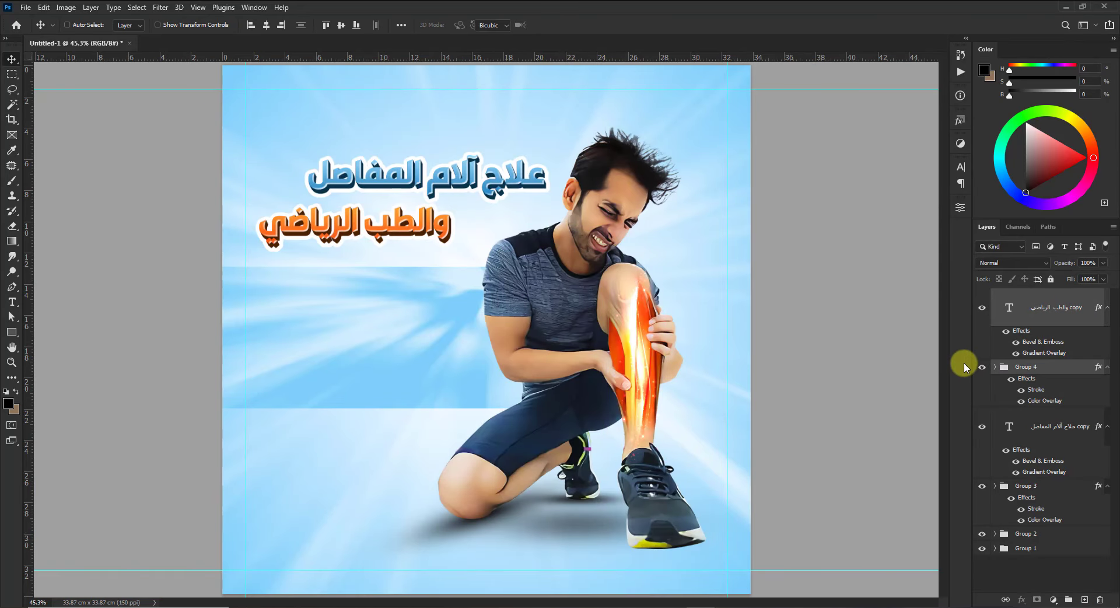
pyautogui.hotkey('ctrl', 't')
pyautogui.scroll(5, 408, 159)
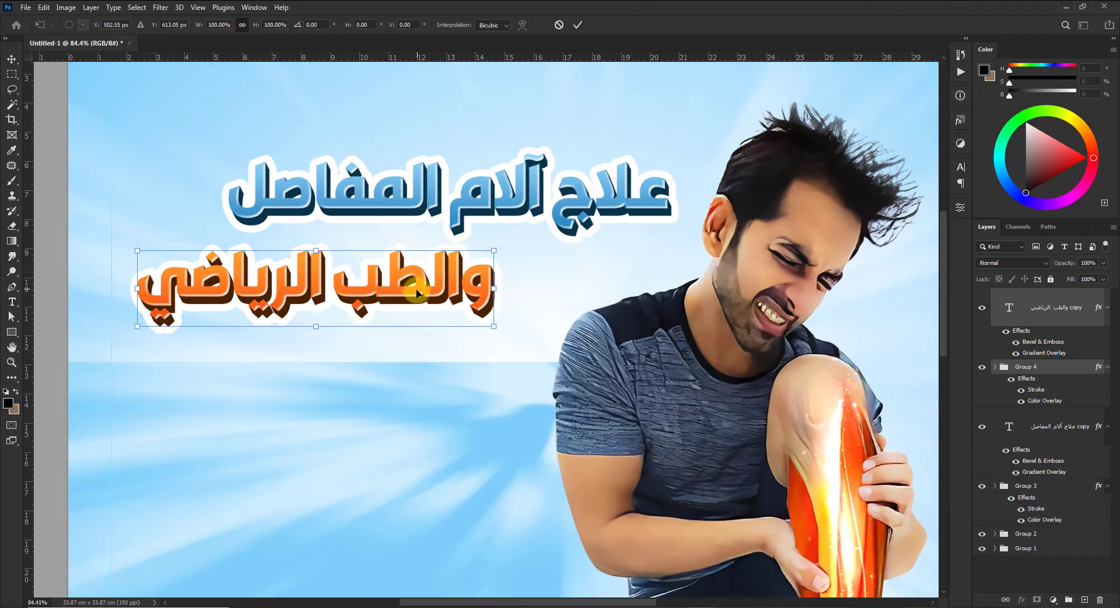
pyautogui.moveTo(426, 296); pyautogui.dragTo(456, 288)
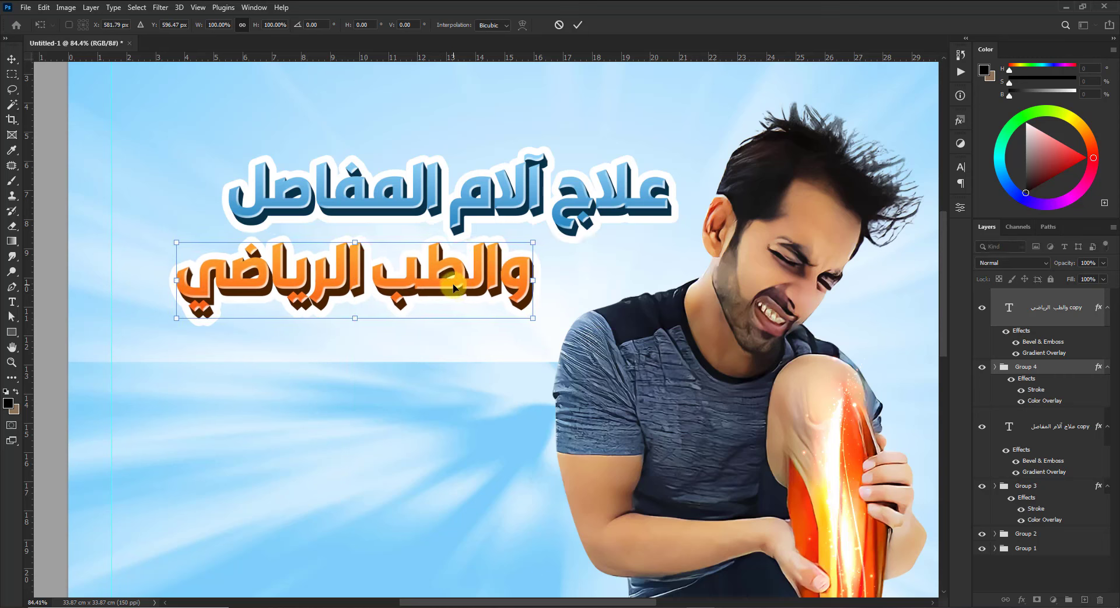
pyautogui.press('Return')
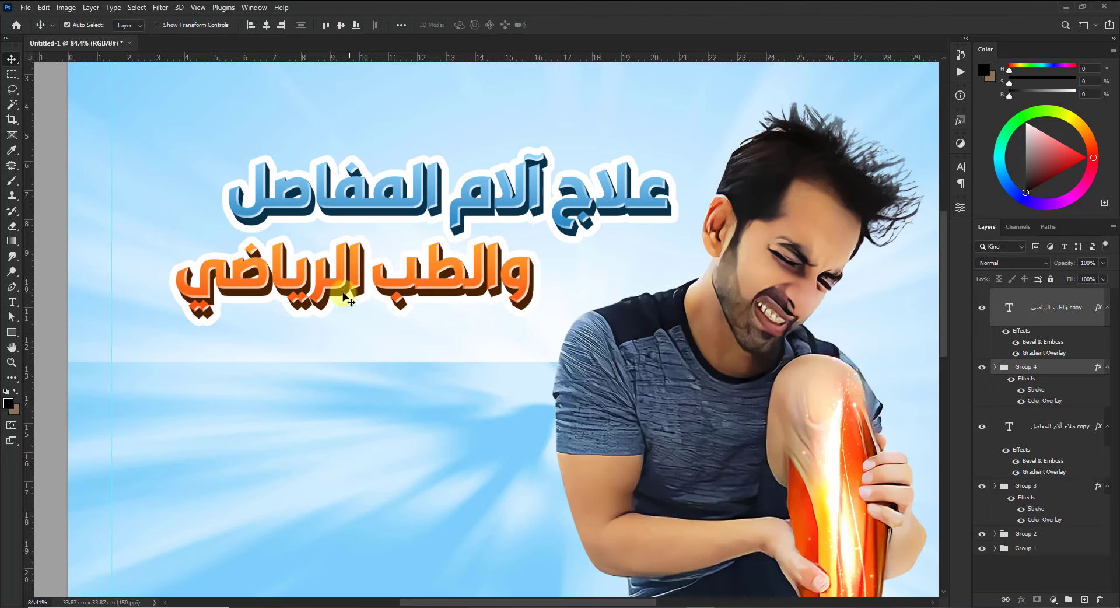
pyautogui.hotkey('ctrl', '0')
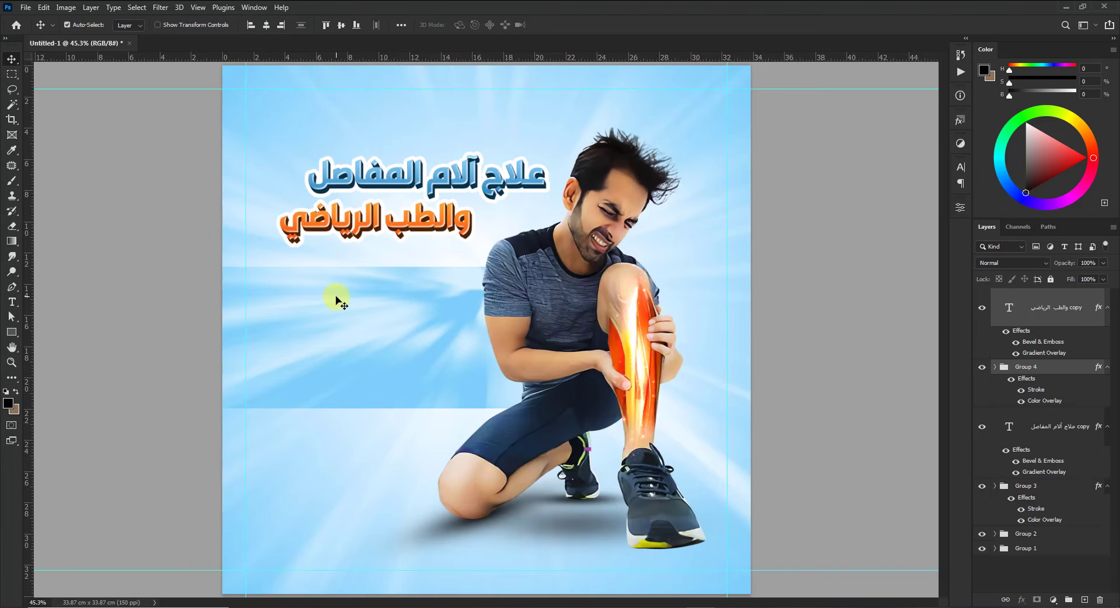
# Scale both headline lines with their extrusion groups together to about 112% and shift them slightly left, clear of the man's face
pyautogui.click(1052, 315)
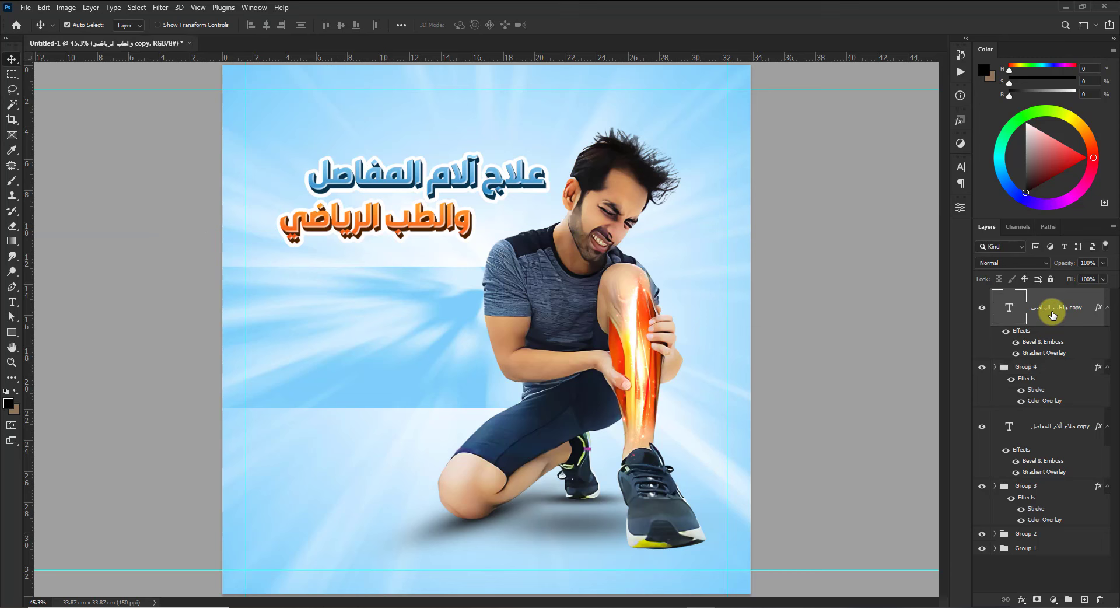
pyautogui.keyDown('shift'); pyautogui.click(1051, 491); pyautogui.keyUp('shift')
pyautogui.hotkey('ctrl', 't')
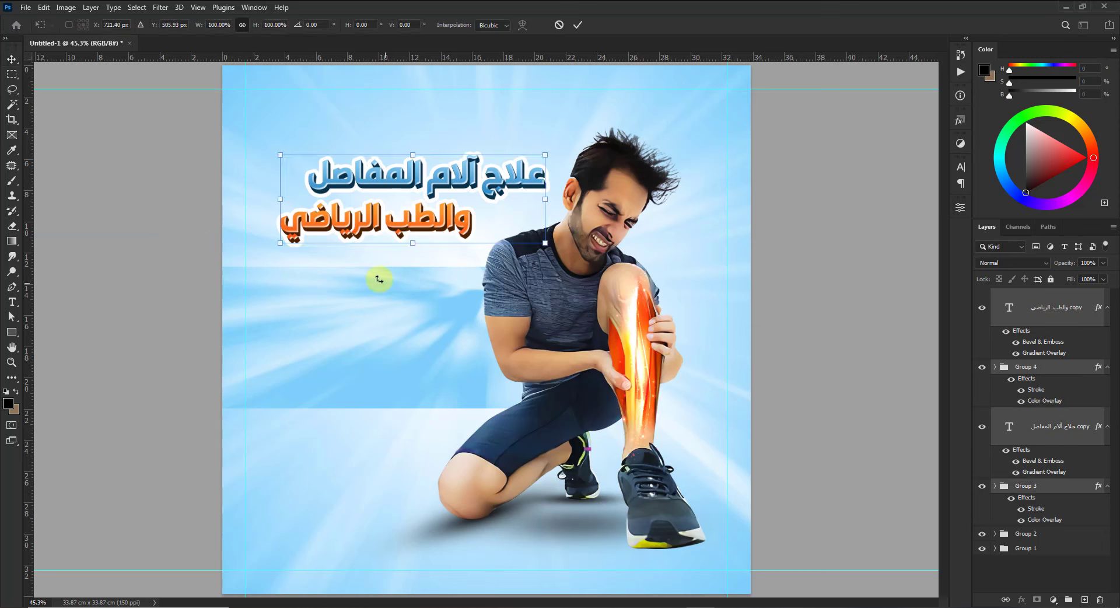
pyautogui.moveTo(280, 243); pyautogui.dragTo(264, 252)
pyautogui.moveTo(363, 205); pyautogui.dragTo(353, 209)
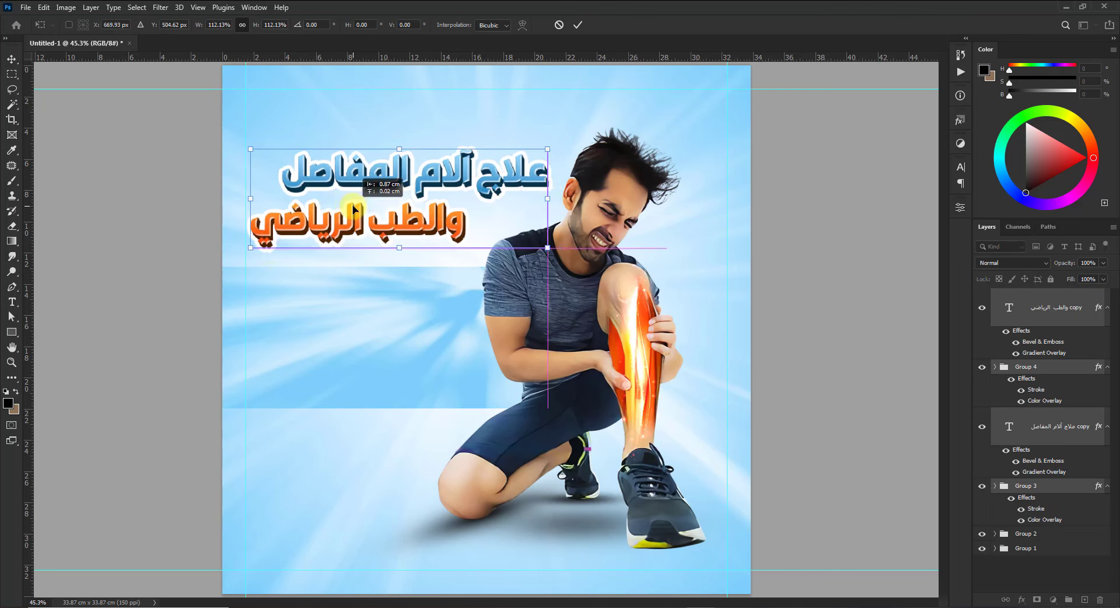
pyautogui.press('Return')
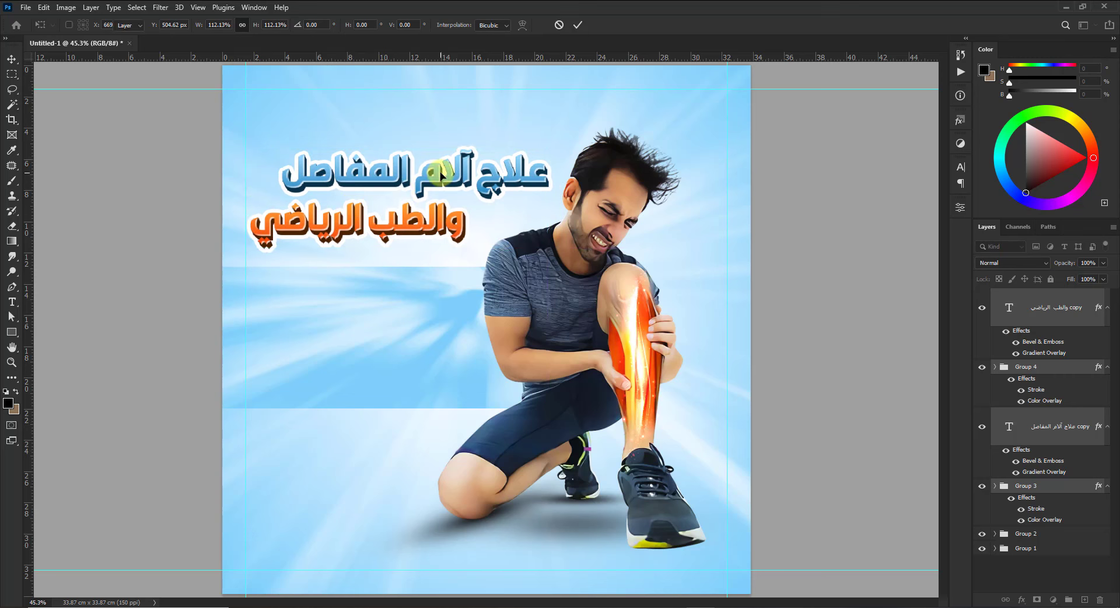
# Add the dark blue text Arthroscopy in Anton Regular, 40 pt, below the headline
pyautogui.click(12, 301)
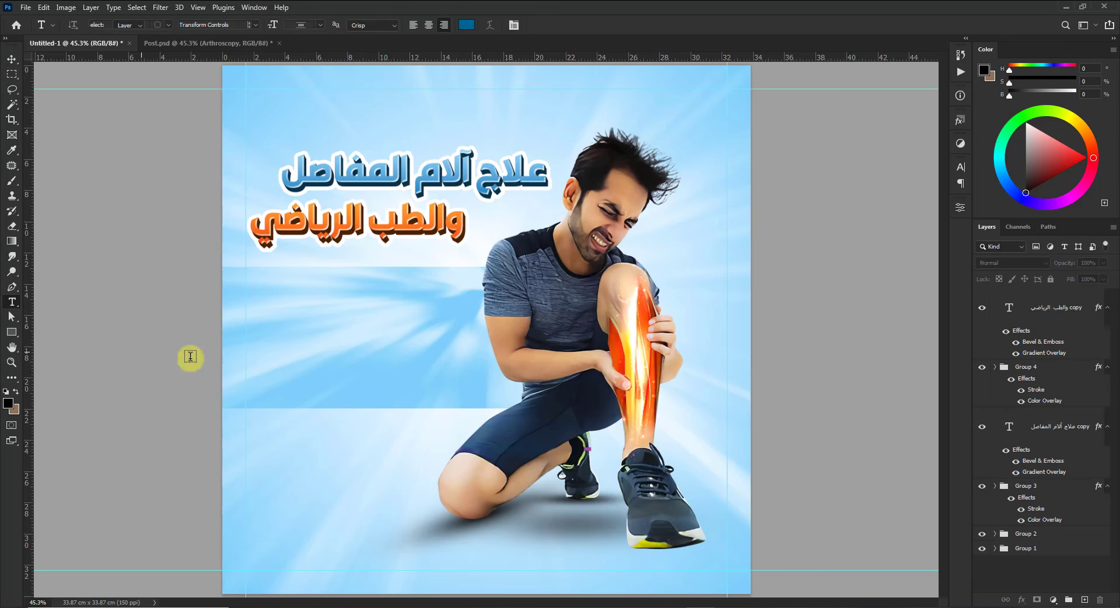
pyautogui.click(357, 312)
pyautogui.write('Arthroscopy.')
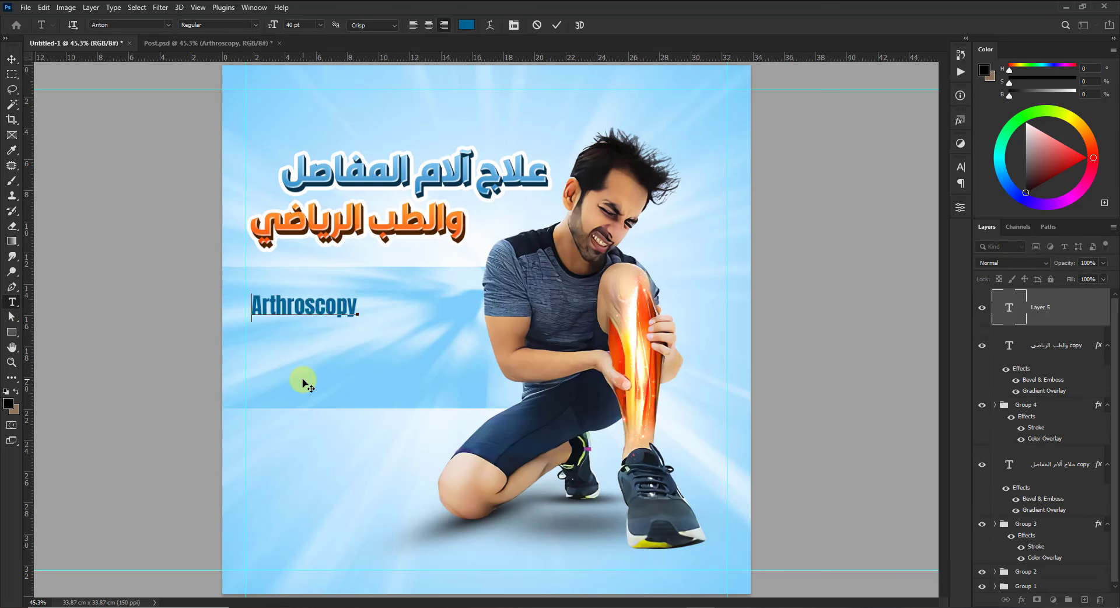
pyautogui.press('BackSpace')
pyautogui.hotkey('ctrl', 'Return')
pyautogui.press('v')
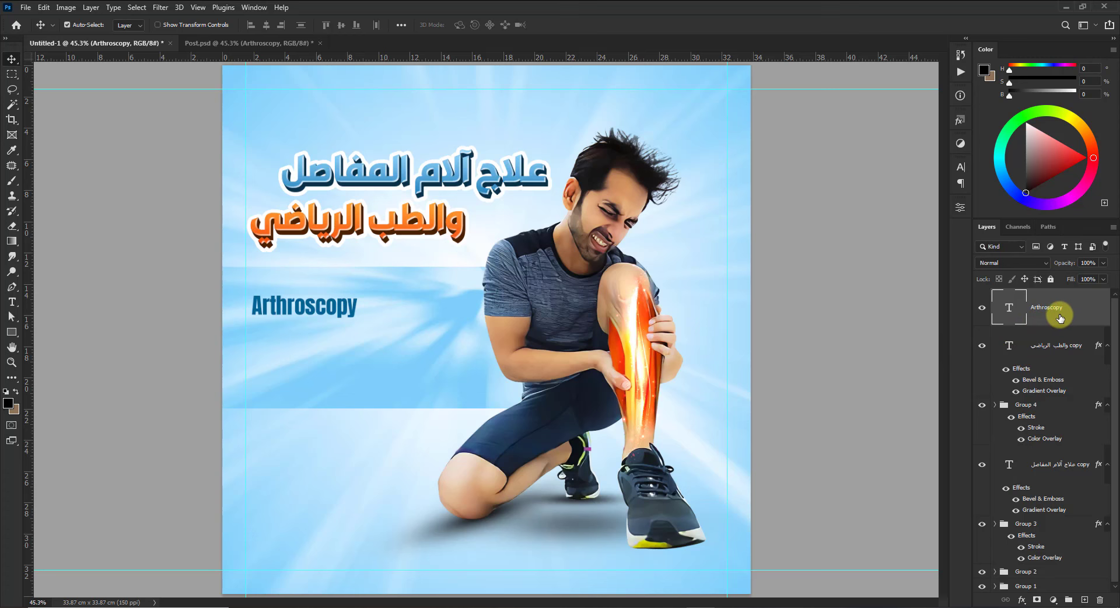
# Place the Arthroscopy layer beneath Group 3, enlarge it to about 161% and position it against the man's sleeve
pyautogui.moveTo(1055, 315); pyautogui.dragTo(1025, 563)
pyautogui.hotkey('ctrl', 't')
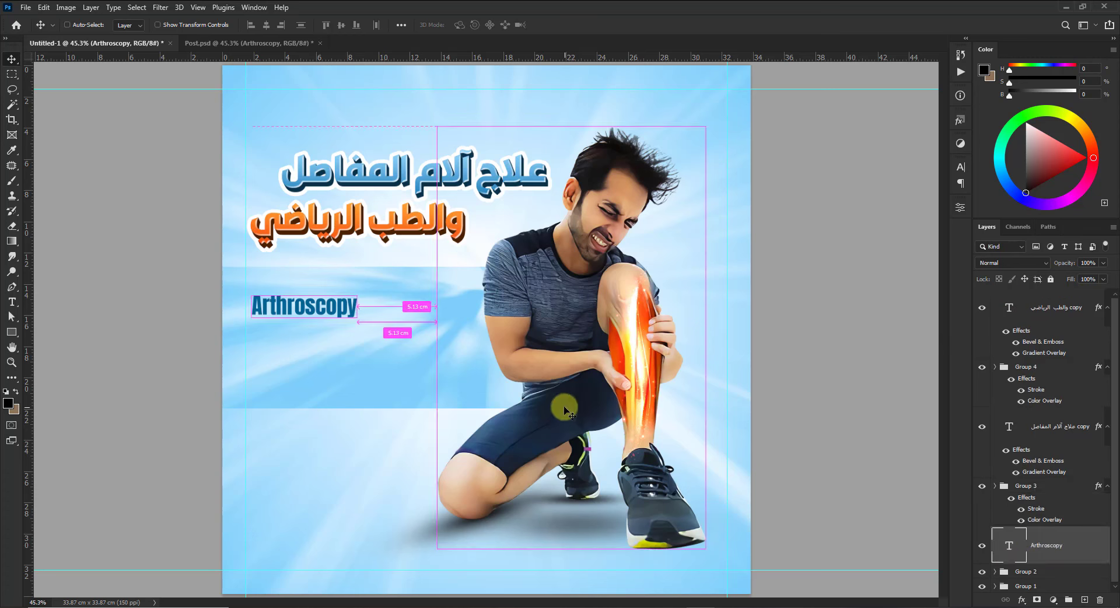
pyautogui.moveTo(354, 326); pyautogui.dragTo(459, 310)
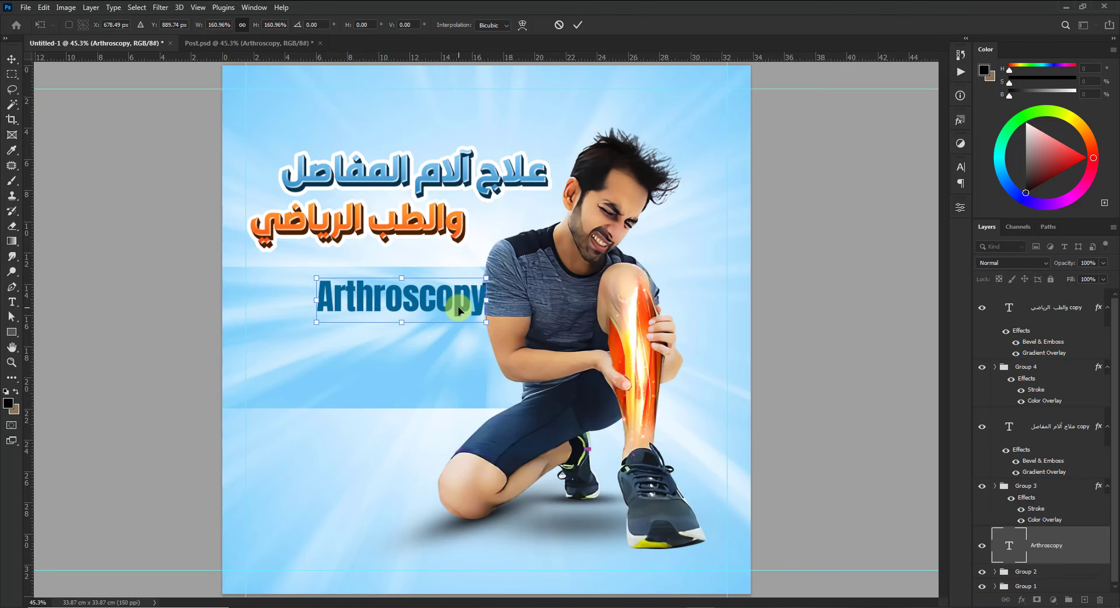
pyautogui.press('Return')
# Place the Arthroscopy layer behind the man's group, enlarge it to about 114% and shift it left so its end tucks behind his sleeve
pyautogui.moveTo(1032, 545); pyautogui.dragTo(1045, 579)
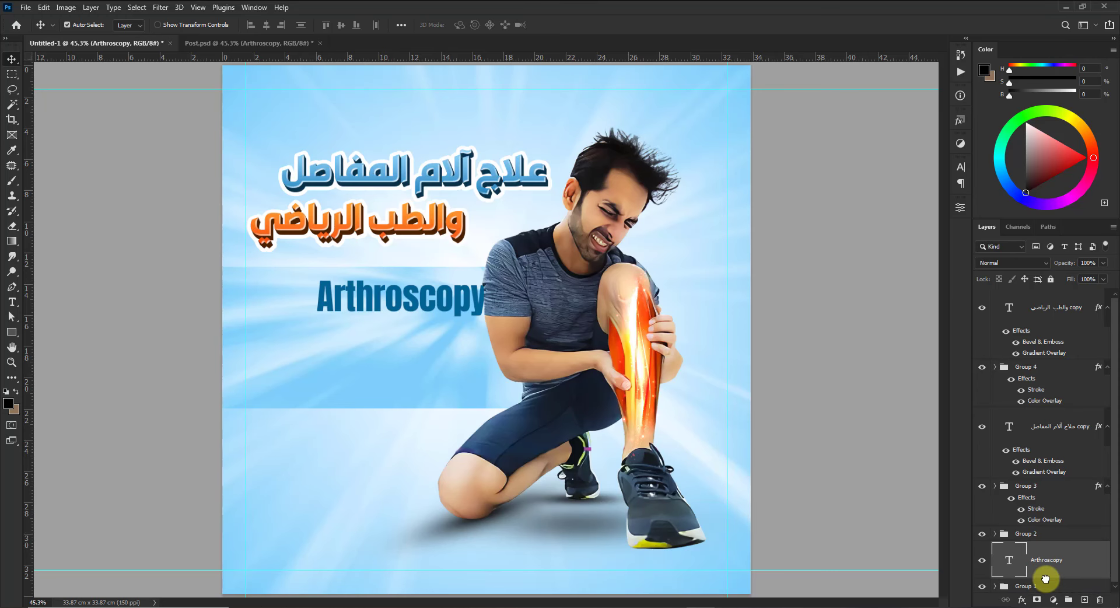
pyautogui.scroll(4, 432, 322)
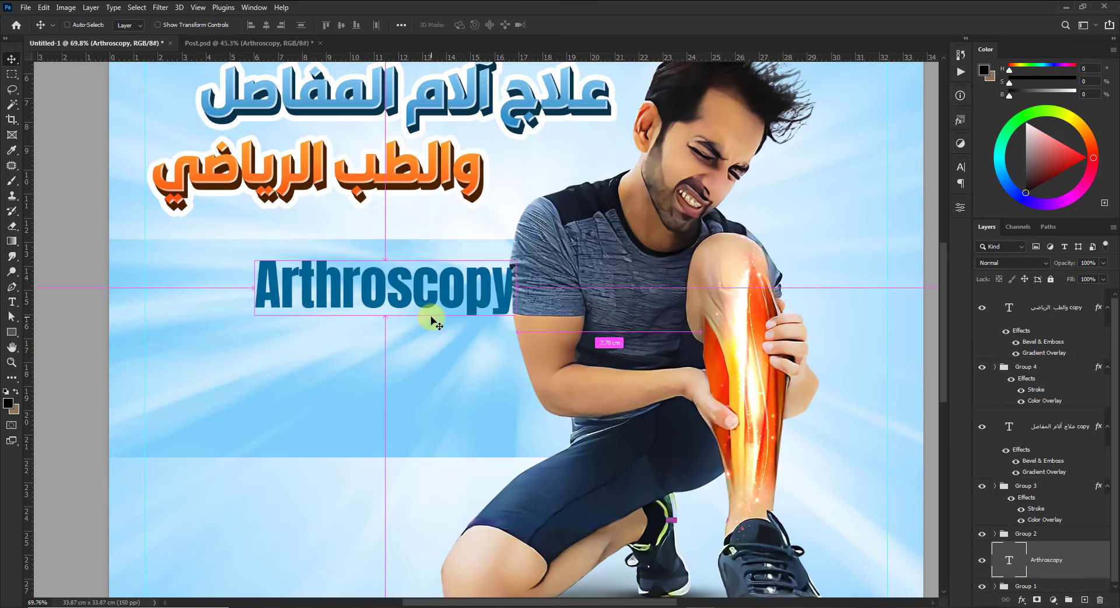
pyautogui.hotkey('ctrl', 't')
pyautogui.moveTo(255, 324); pyautogui.dragTo(237, 327)
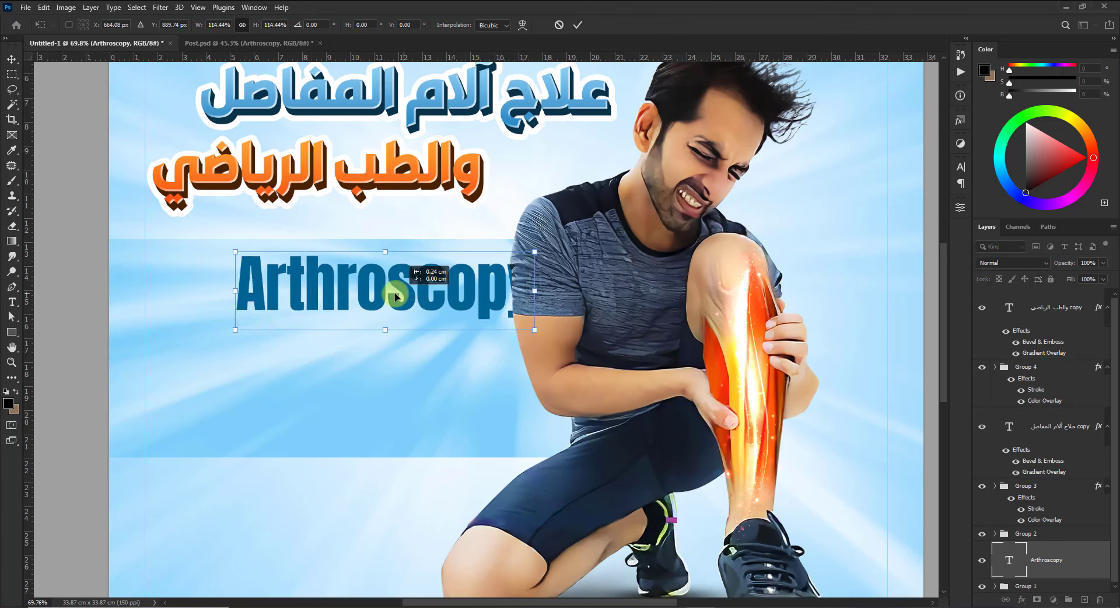
pyautogui.moveTo(403, 296); pyautogui.dragTo(391, 296)
pyautogui.press('Return')
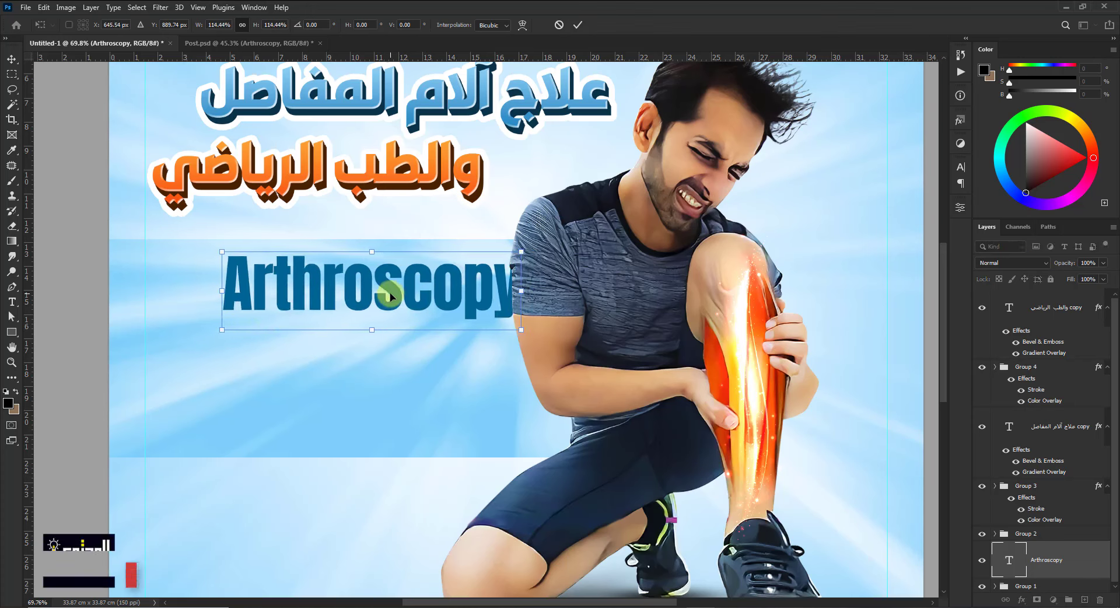
# Duplicate the Arthroscopy text below itself and turn the copy into the word Pain in orange Montserrat Medium
pyautogui.keyDown('alt'); pyautogui.moveTo(392, 290); pyautogui.dragTo(387, 368); pyautogui.keyUp('alt')
pyautogui.press('t')
pyautogui.click(388, 366)
pyautogui.hotkey('ctrl', 'a')
pyautogui.write('Pain')
pyautogui.hotkey('ctrl', 'Return')
pyautogui.press('v')
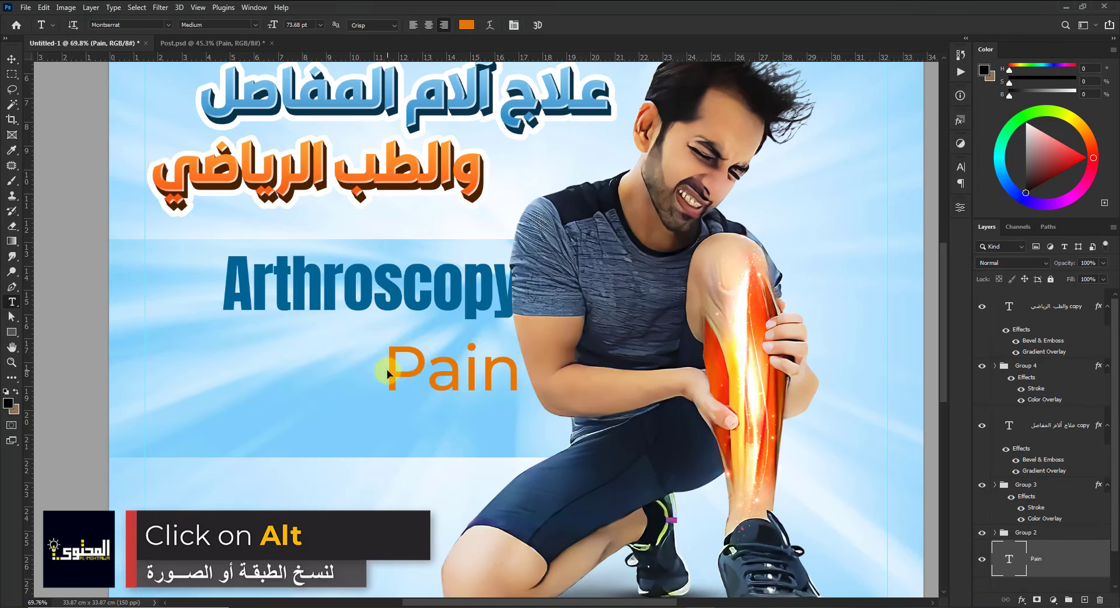
# Move the word Pain up and to the right, directly beneath Arthroscopy and partly behind the man's arm
pyautogui.moveTo(445, 369); pyautogui.dragTo(463, 356)
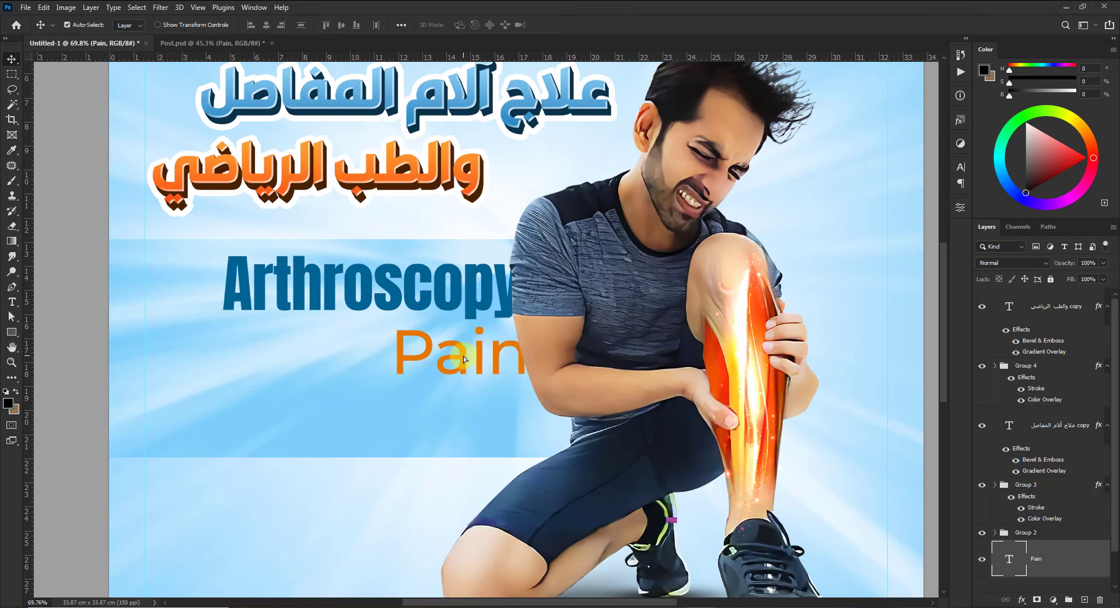
pyautogui.press('Right')
pyautogui.press('Right')
pyautogui.press('Right')
pyautogui.press('Right')
pyautogui.press('Right')
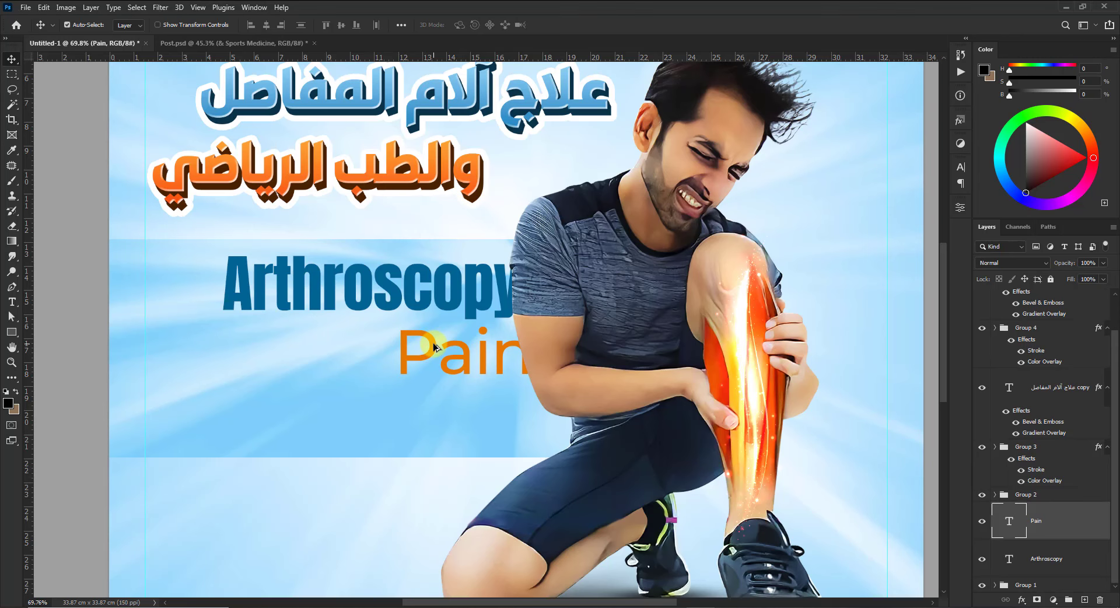
# Duplicate the word Pain below itself and change the copy to "& Sports Medicine", with Medicine in Montserrat ExtraBold
pyautogui.moveTo(433, 343); pyautogui.dragTo(403, 407)
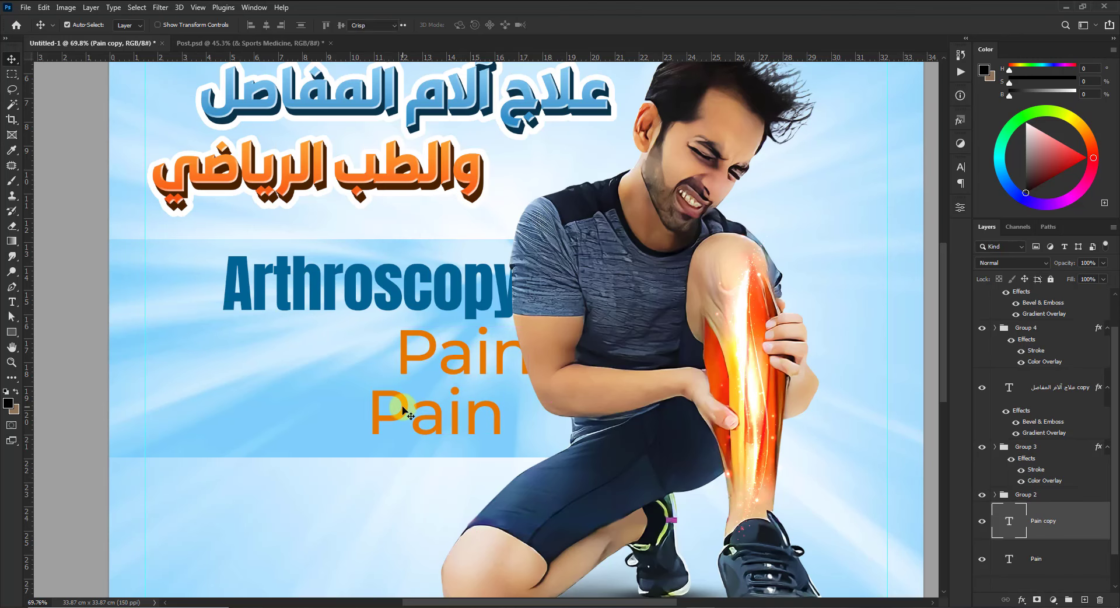
pyautogui.doubleClick(402, 409)
pyautogui.write('& Sports Medicine')
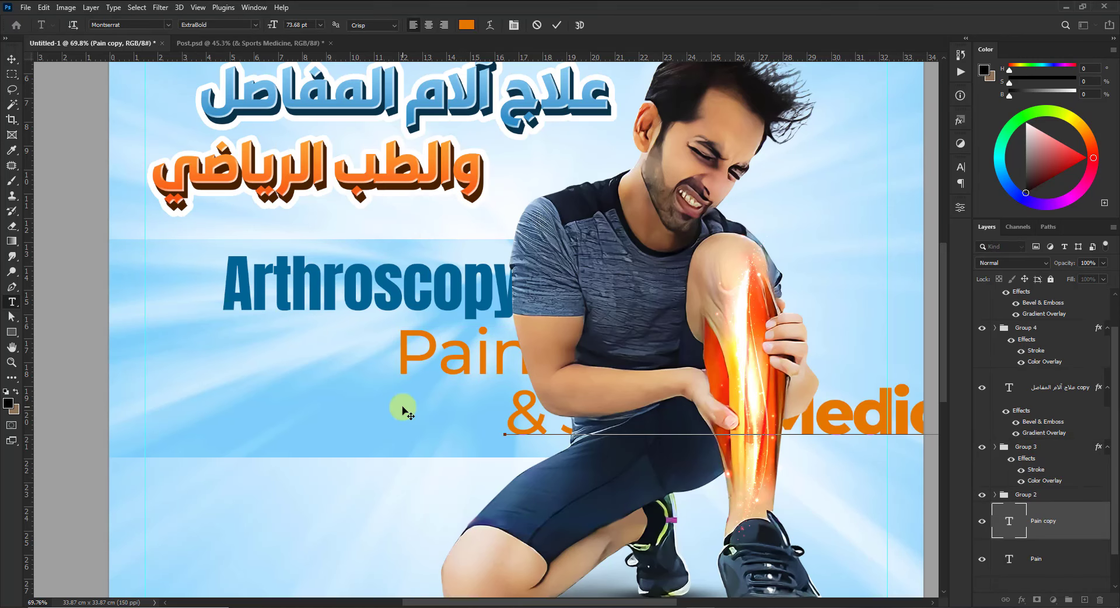
pyautogui.hotkey('ctrl', 'Return')
pyautogui.press('v')
# Move "& Sports Medicine" beneath Pain and scale it down so it starts at the margin guide and ends by the man's waist
pyautogui.moveTo(526, 423); pyautogui.dragTo(113, 418)
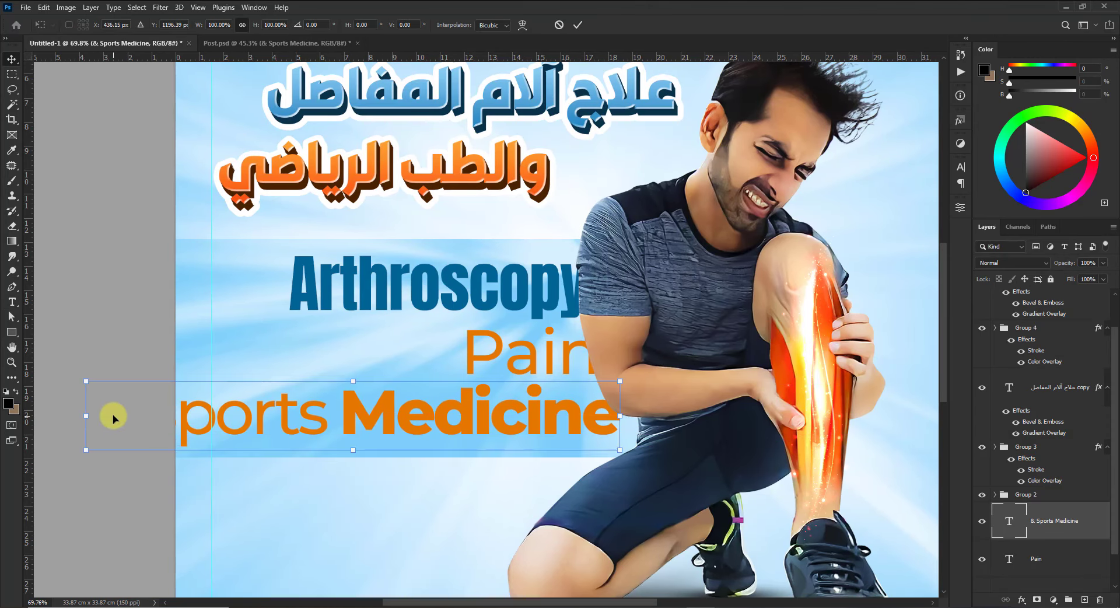
pyautogui.hotkey('ctrl', 't')
pyautogui.moveTo(82, 379); pyautogui.dragTo(211, 395)
pyautogui.moveTo(502, 430); pyautogui.dragTo(506, 415)
pyautogui.press('Return')
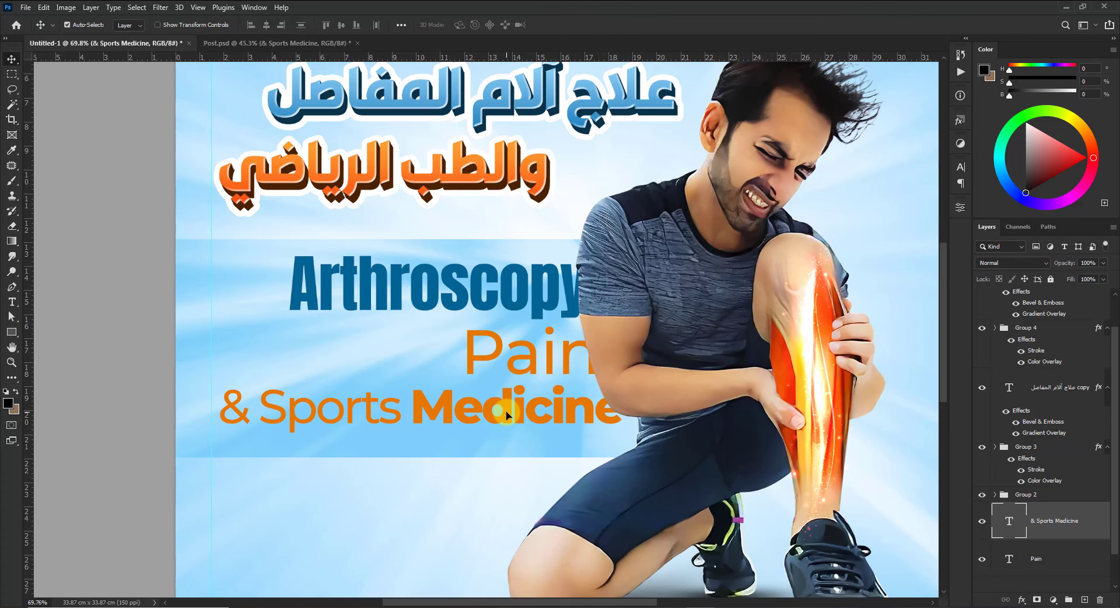
# Space the Arthroscopy, Pain and "& Sports Medicine" lines evenly and put the three layers into one group
pyautogui.keyDown('shift'); pyautogui.click(532, 364); pyautogui.keyUp('shift')
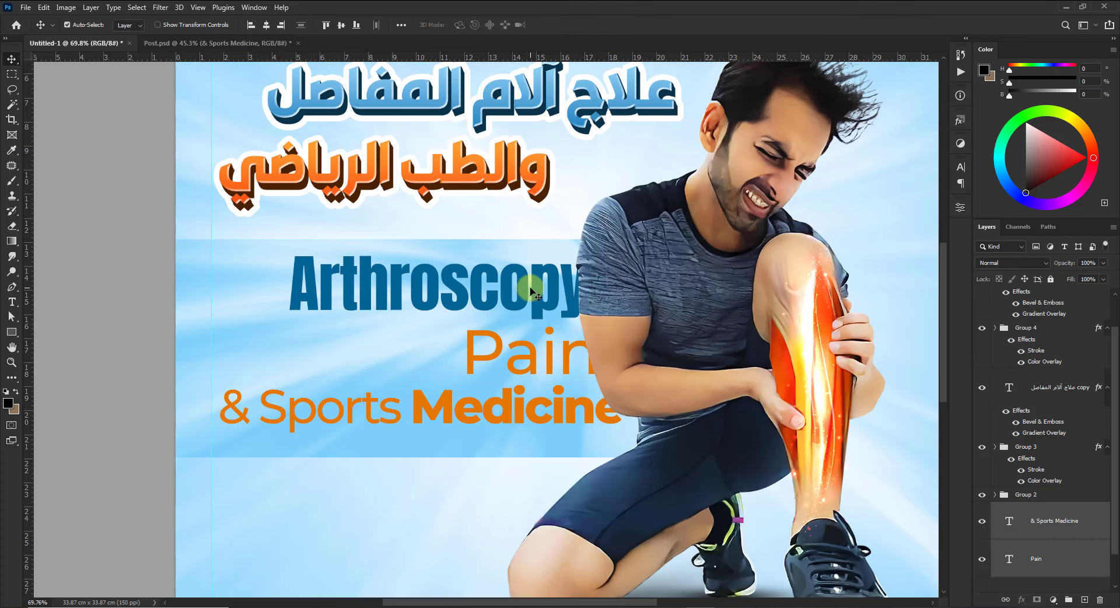
pyautogui.click(301, 27)
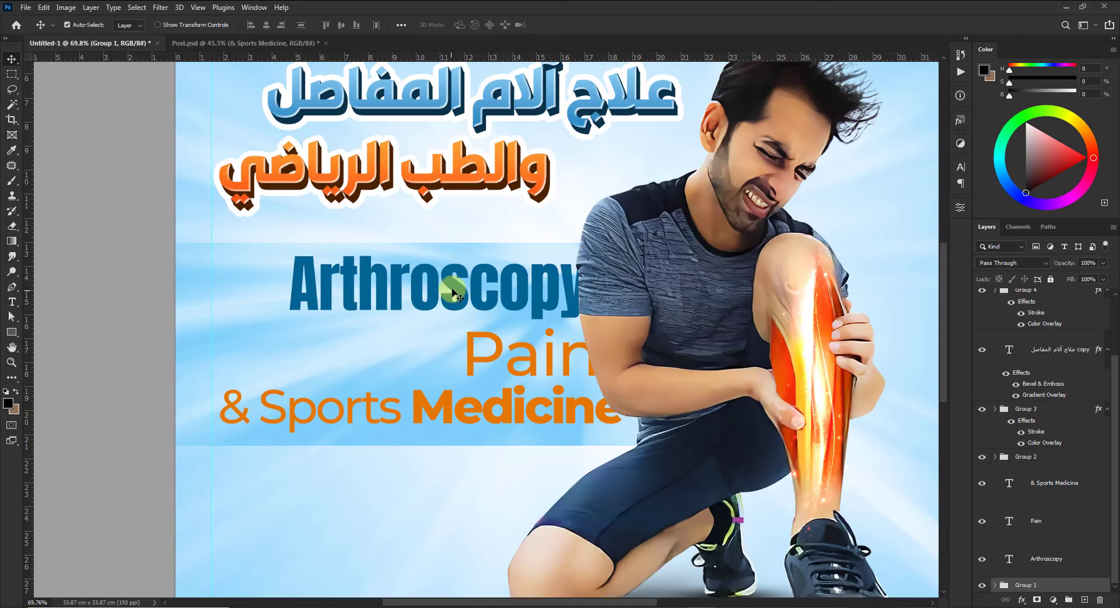
pyautogui.click(455, 293)
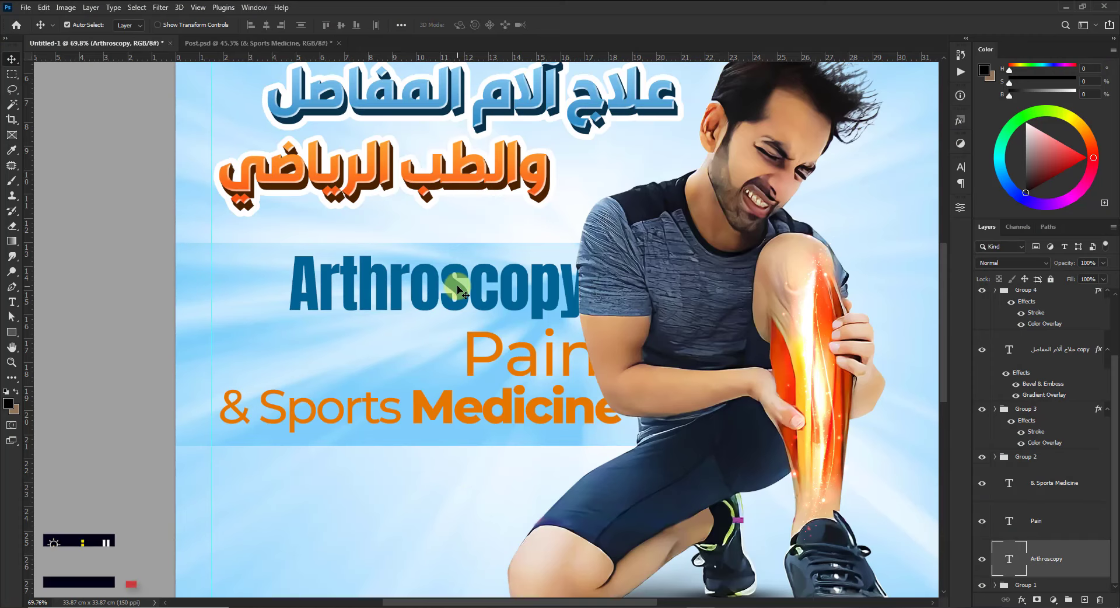
pyautogui.keyDown('shift'); pyautogui.click(474, 364); pyautogui.keyUp('shift')
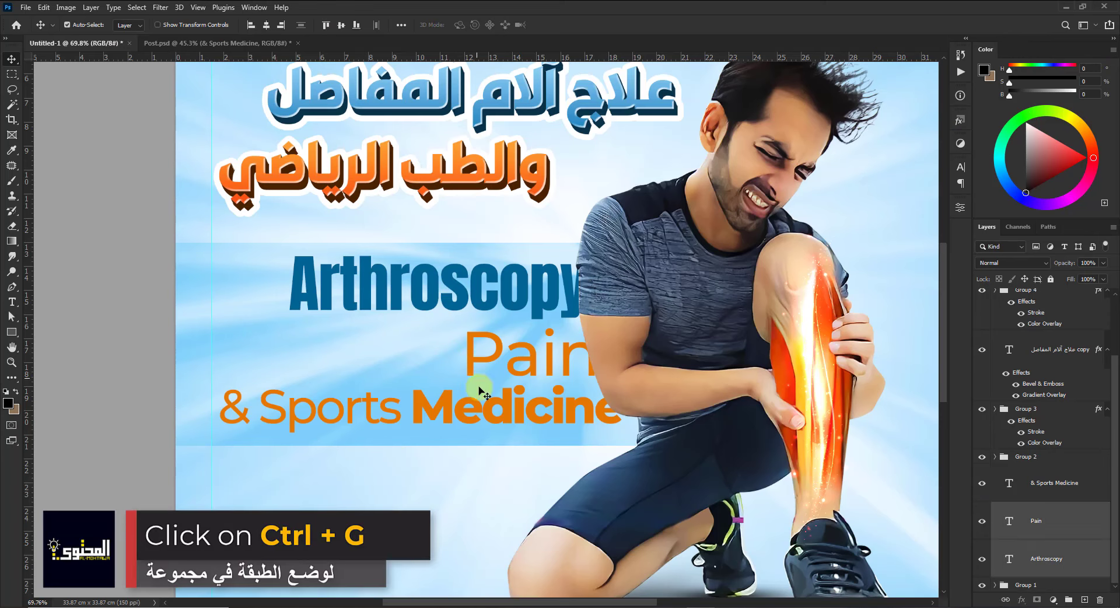
pyautogui.keyDown('shift'); pyautogui.click(493, 420); pyautogui.keyUp('shift')
pyautogui.hotkey('ctrl', 'g')
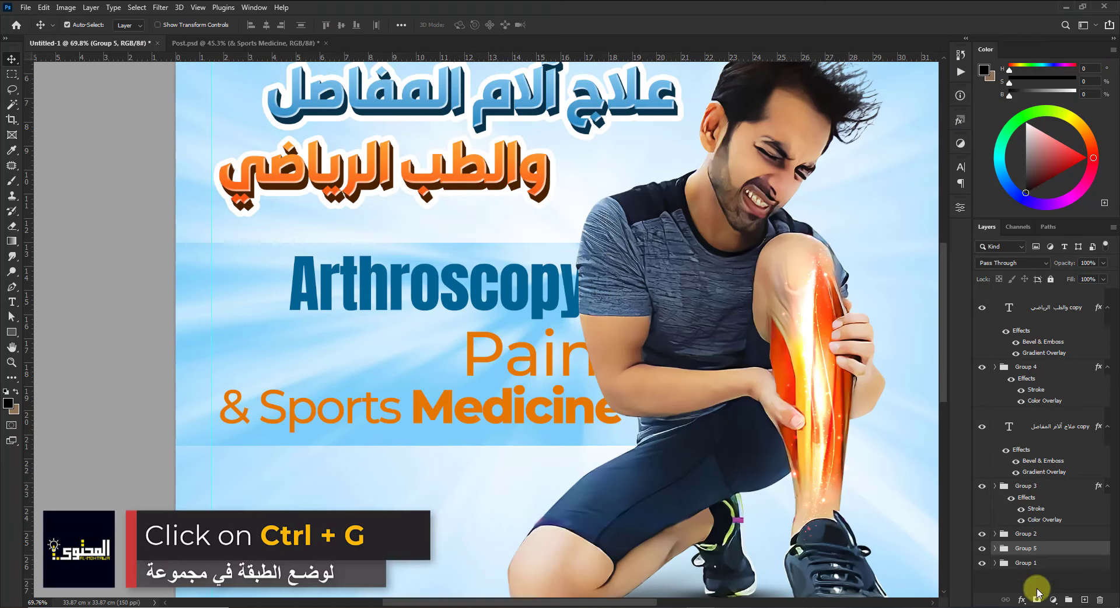
# Add a Drop Shadow to the English text group and make its color white with all CMYK values at 0
pyautogui.click(1021, 600)
pyautogui.click(1034, 593)
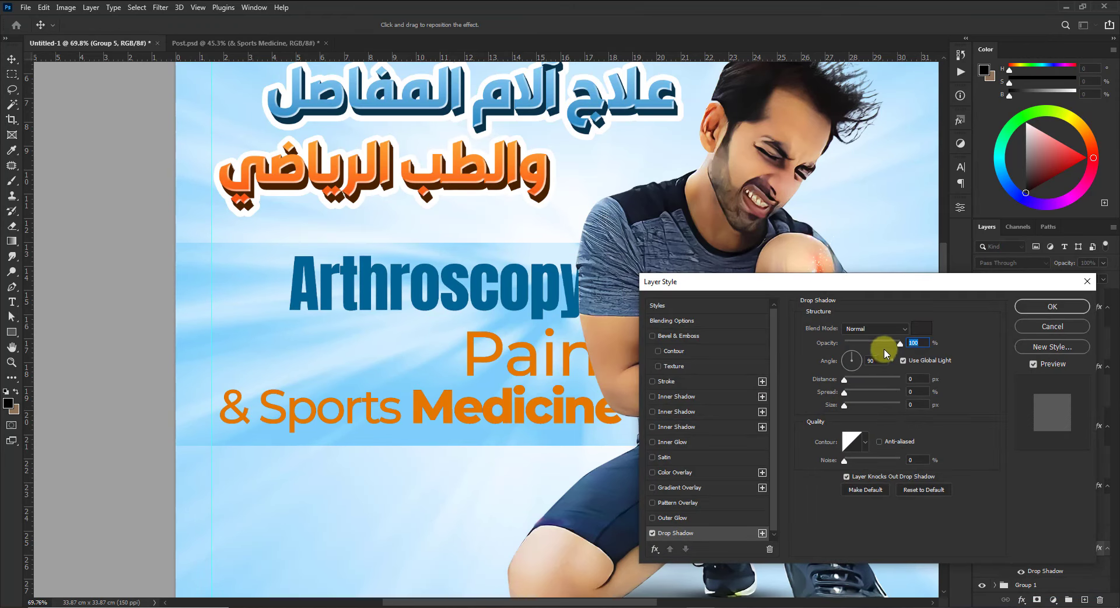
pyautogui.click(922, 327)
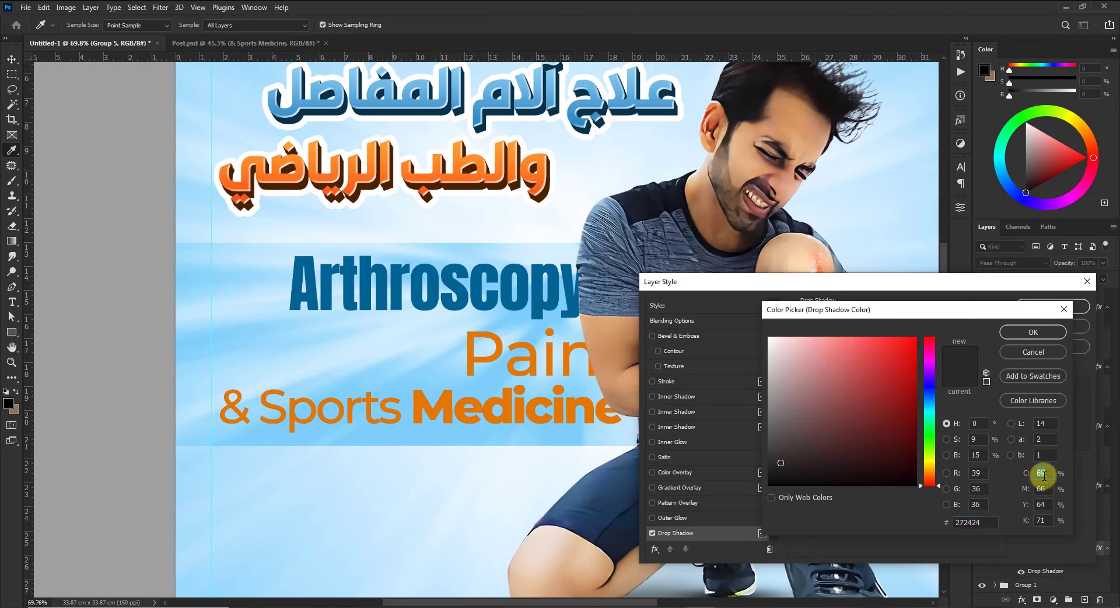
pyautogui.write('0')
pyautogui.press('Tab')
pyautogui.write('0')
pyautogui.press('Tab')
pyautogui.write('0')
pyautogui.press('Tab')
pyautogui.write('0')
pyautogui.press('Return')
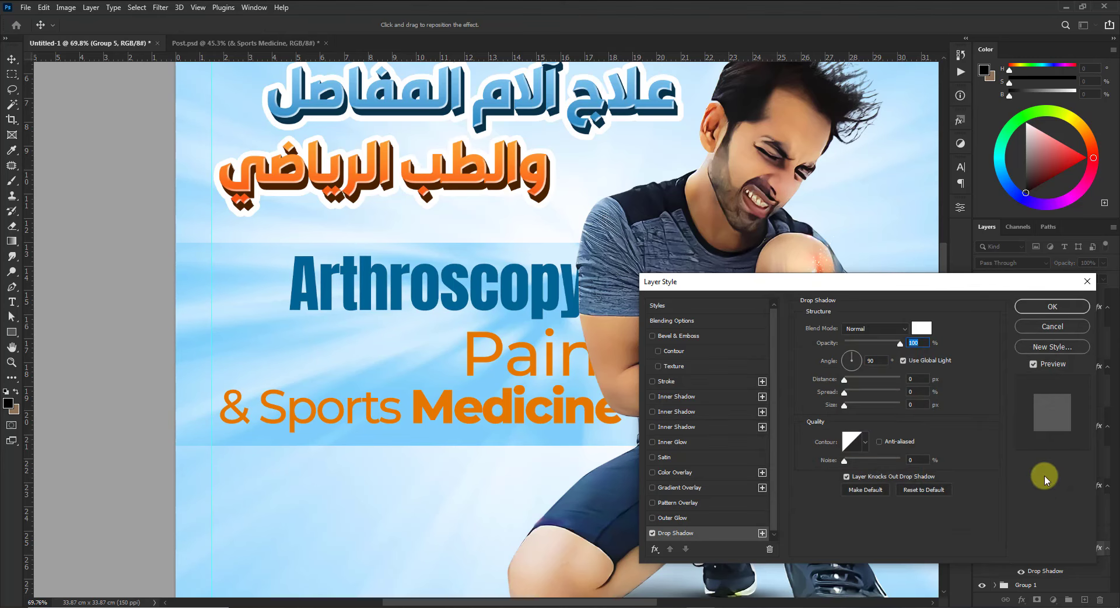
# Set the white shadow's spread to 15% and size to 20 px, and apply the layer style
pyautogui.click(918, 392)
pyautogui.write('10')
pyautogui.click(921, 404)
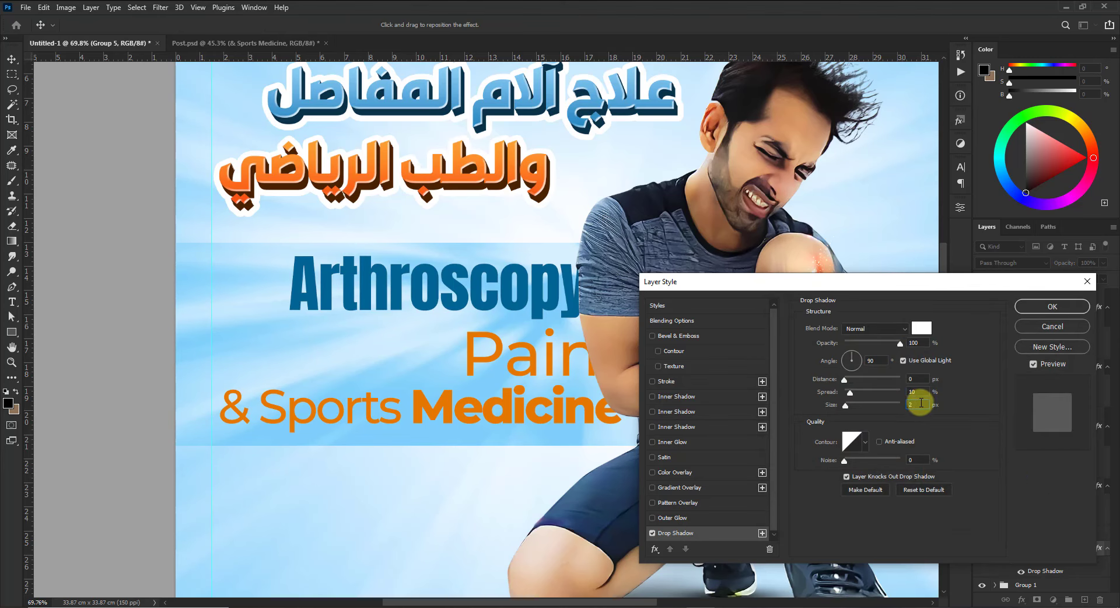
pyautogui.write('20')
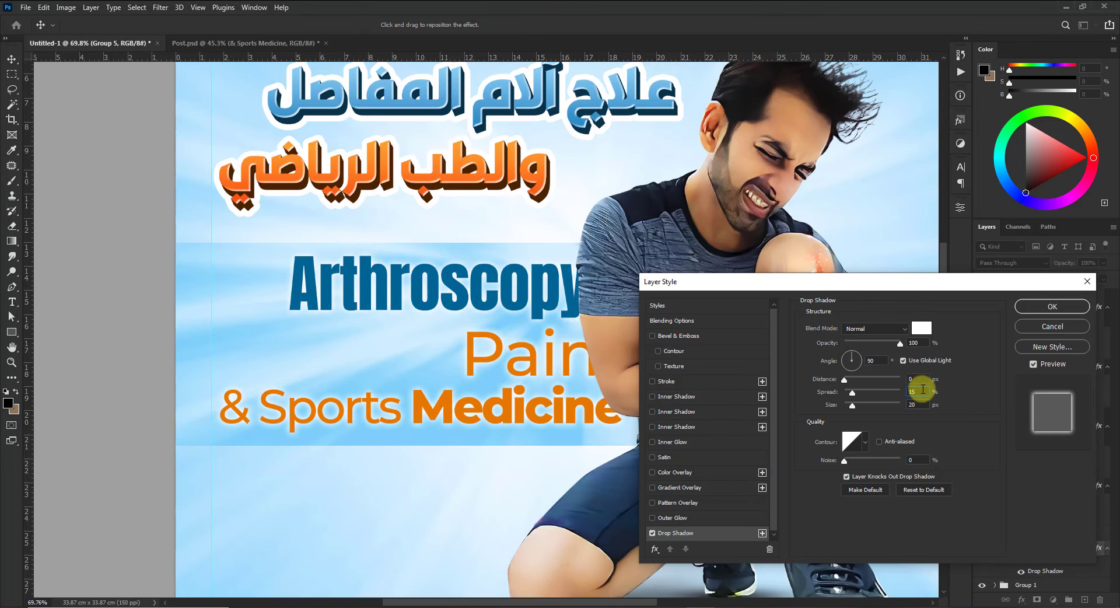
pyautogui.press('Return')
pyautogui.hotkey('ctrl', '0')
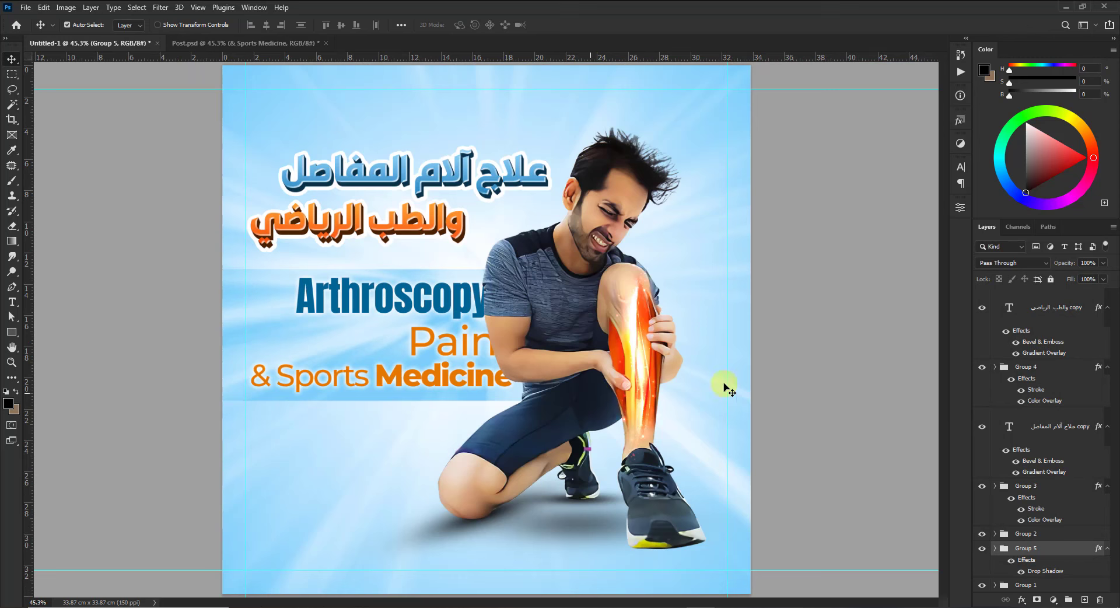
# Place the yellow sale text box banner from the assets folder, scaled to about 30%, in the post's lower-left corner inside the guides
pyautogui.click(797, 422)
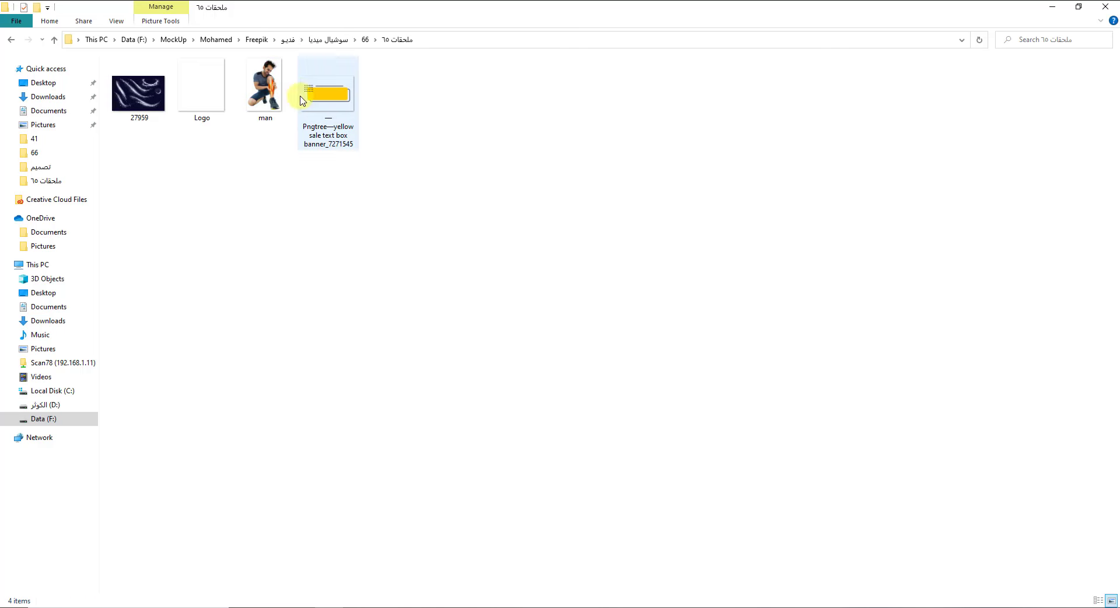
pyautogui.moveTo(328, 100); pyautogui.dragTo(369, 513)
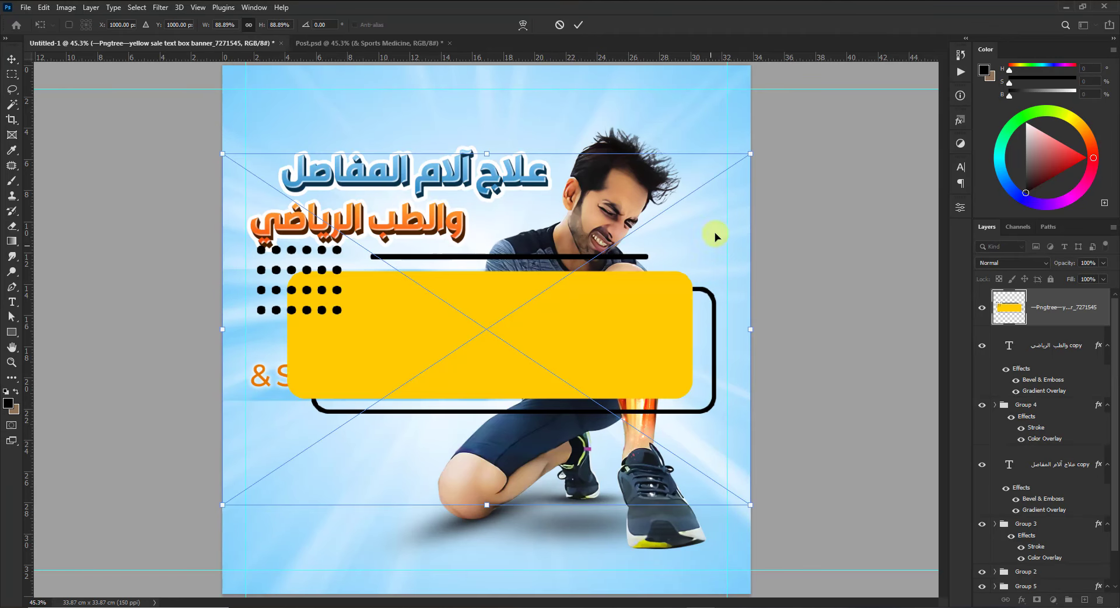
pyautogui.moveTo(748, 159); pyautogui.dragTo(594, 258)
pyautogui.moveTo(571, 339); pyautogui.dragTo(426, 541)
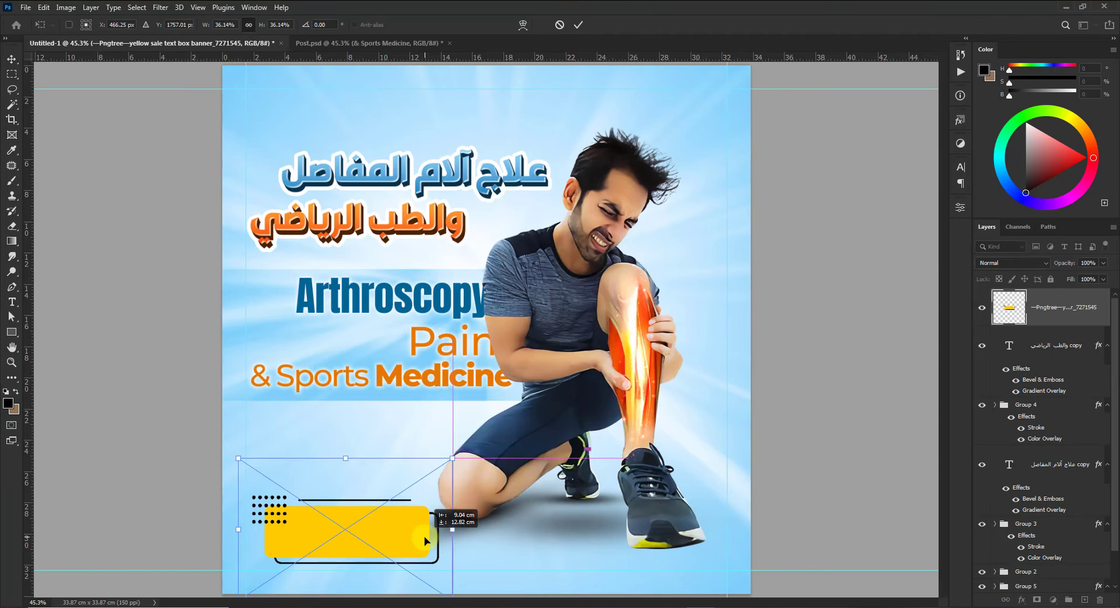
pyautogui.moveTo(452, 459); pyautogui.dragTo(419, 470)
pyautogui.moveTo(378, 521)
pyautogui.mouseDown()
pyautogui.moveTo(385, 527)
pyautogui.moveTo(374, 528)
pyautogui.mouseUp()
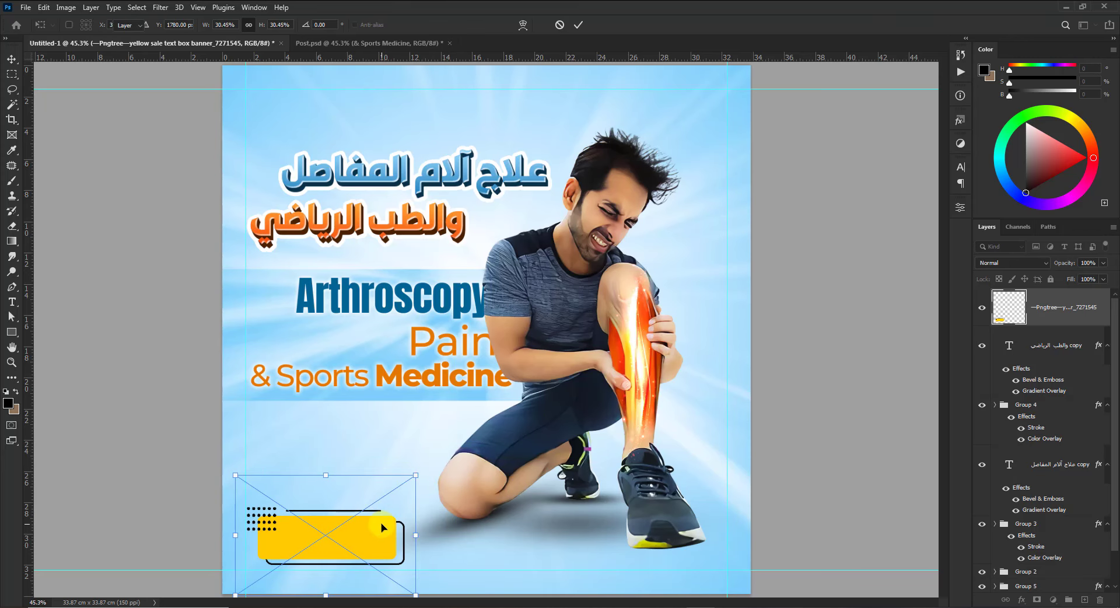
pyautogui.press('Return')
# Recolor the yellow banner orange with a Hue/Saturation adjustment, setting the hue to -20
pyautogui.scroll(5, 343, 559)
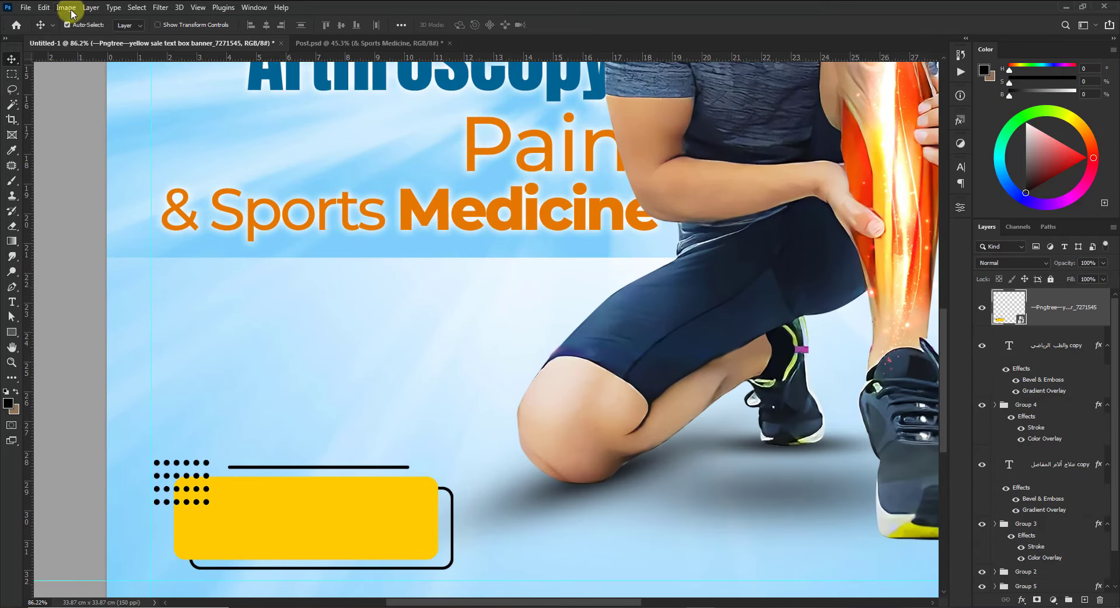
pyautogui.click(66, 8)
pyautogui.moveTo(55, 33)
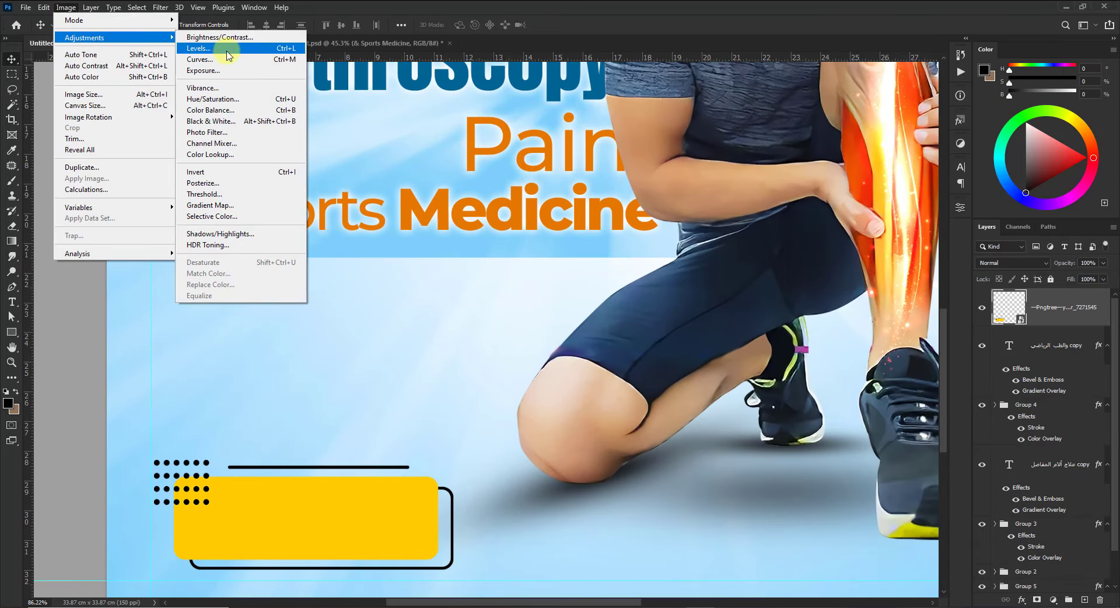
pyautogui.click(230, 100)
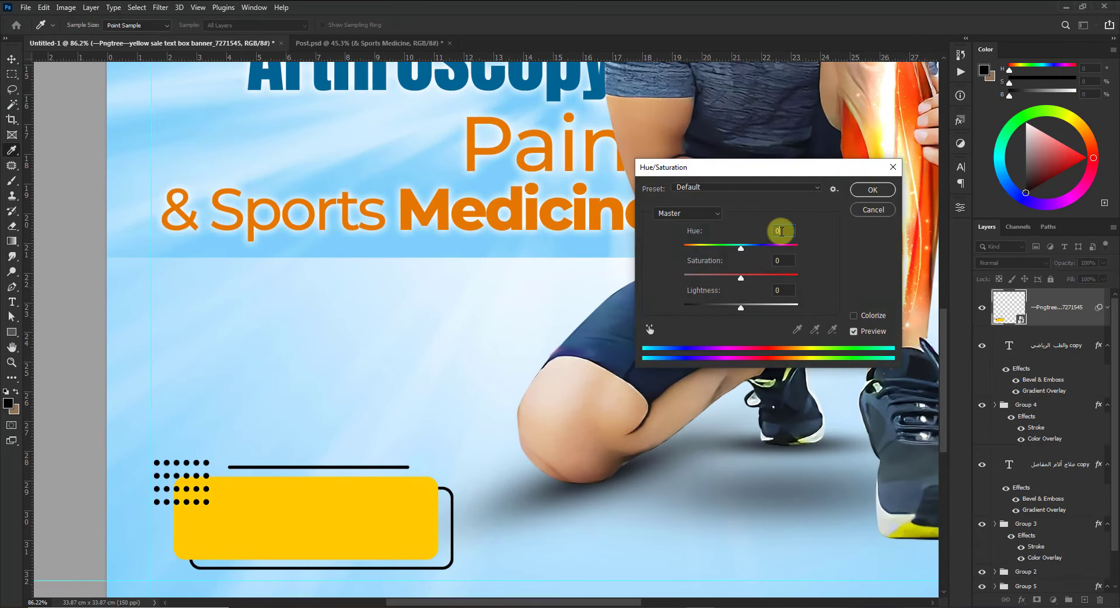
pyautogui.scroll(-13, 781, 231)
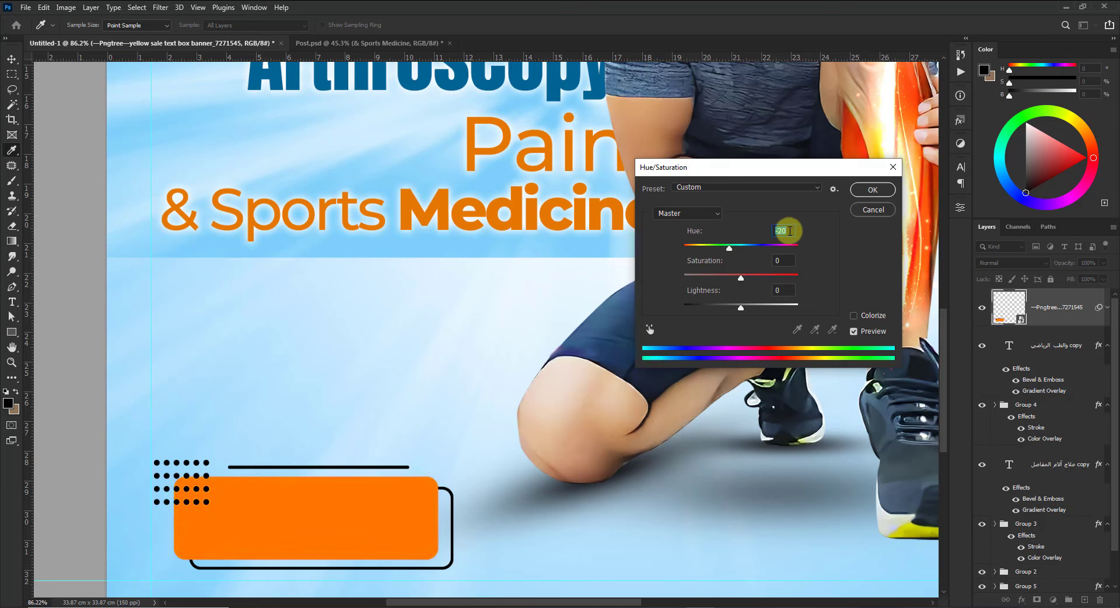
pyautogui.click(872, 190)
pyautogui.press('v')
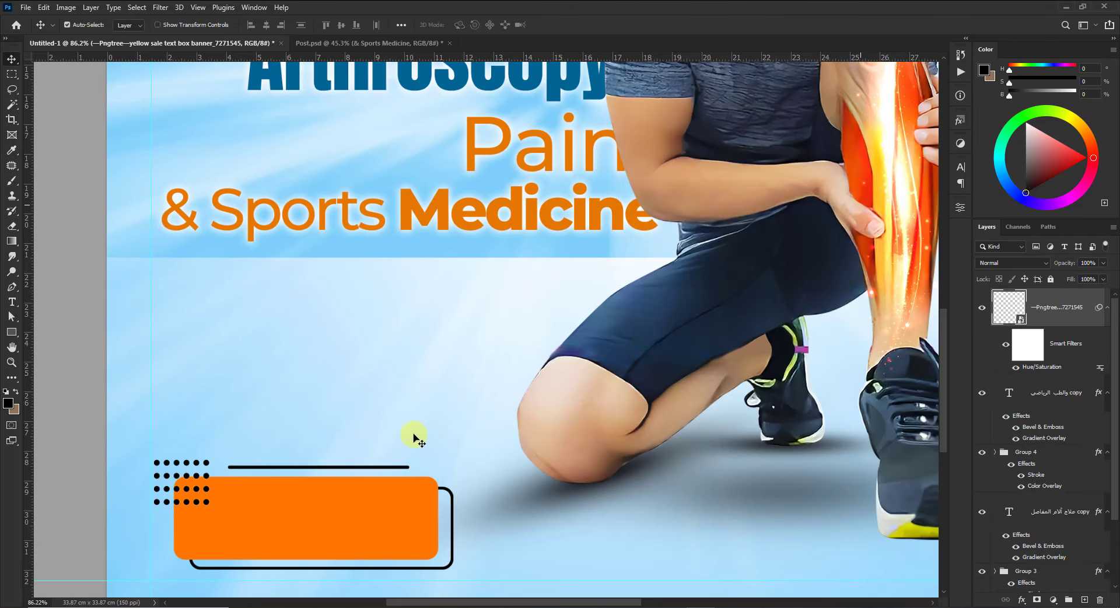
# Add the white text CONTACT US in Montserrat Medium, 40 pt, near the orange banner
pyautogui.hscroll(3, 412, 438)
pyautogui.click(11, 302)
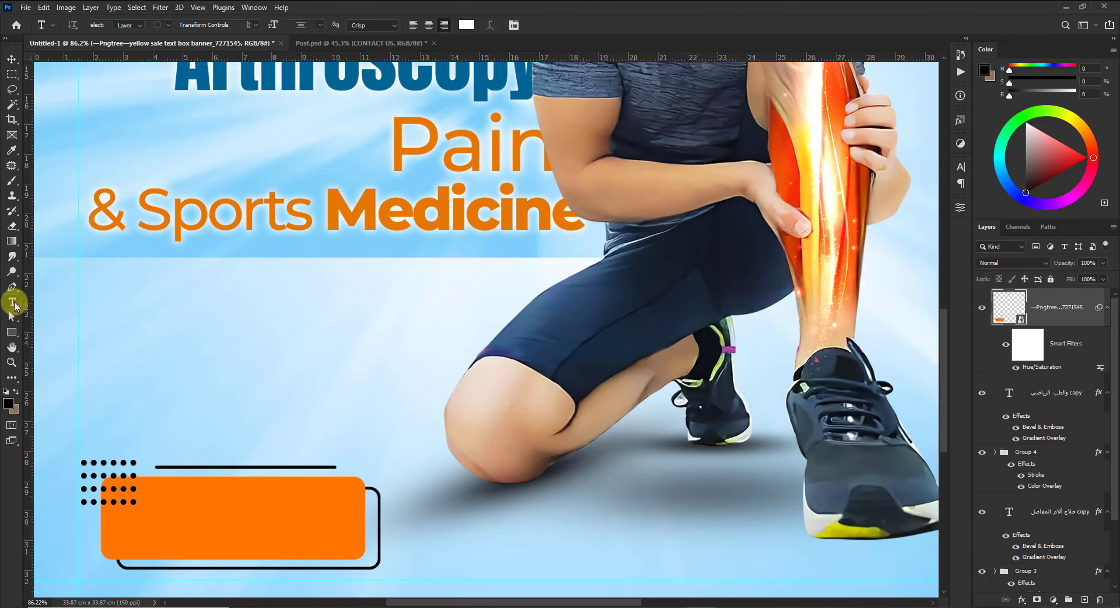
pyautogui.click(193, 474)
pyautogui.hotkey('ctrl', 'Return')
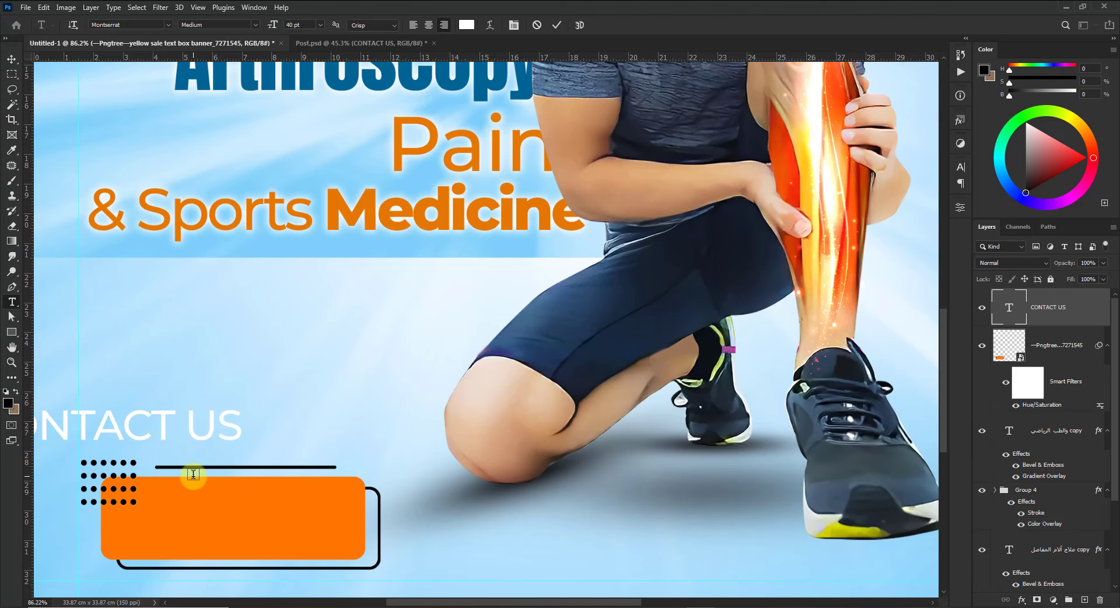
# Move CONTACT US onto the orange box, scale it to about 77%, and duplicate it directly below itself
pyautogui.press('v')
pyautogui.moveTo(217, 431); pyautogui.dragTo(337, 512)
pyautogui.hotkey('ctrl', 't')
pyautogui.scroll(3, 49, 538)
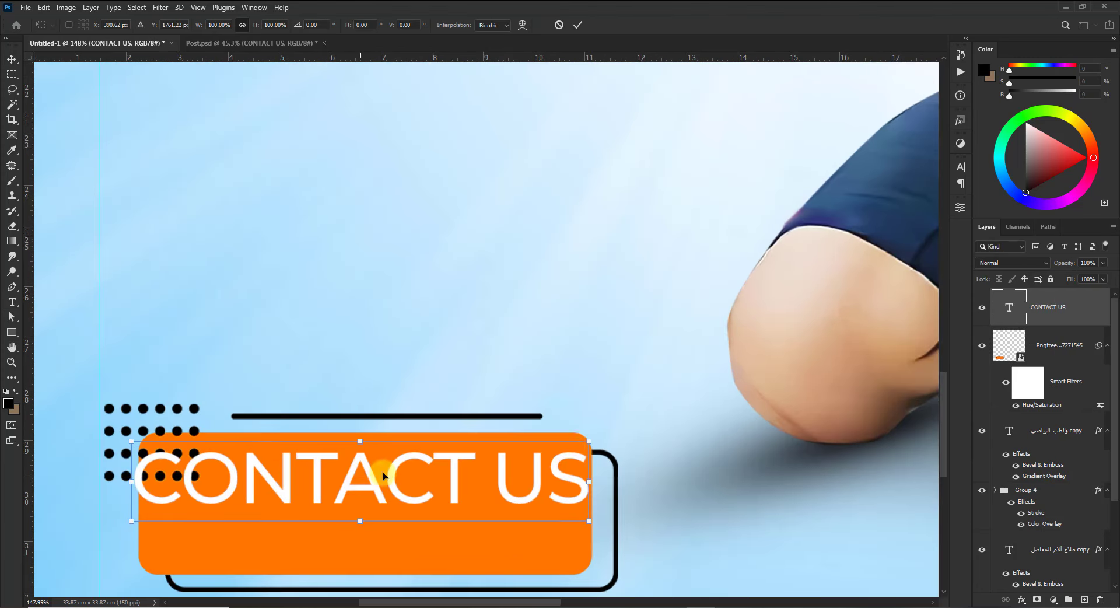
pyautogui.moveTo(590, 444); pyautogui.dragTo(541, 458)
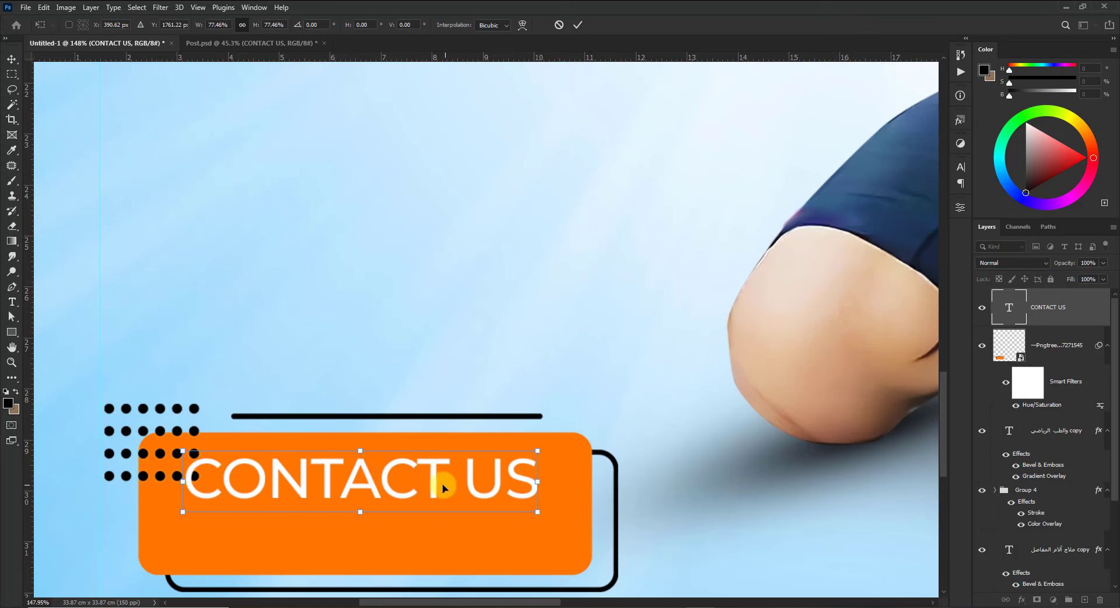
pyautogui.moveTo(435, 487); pyautogui.dragTo(449, 541)
pyautogui.press('Return')
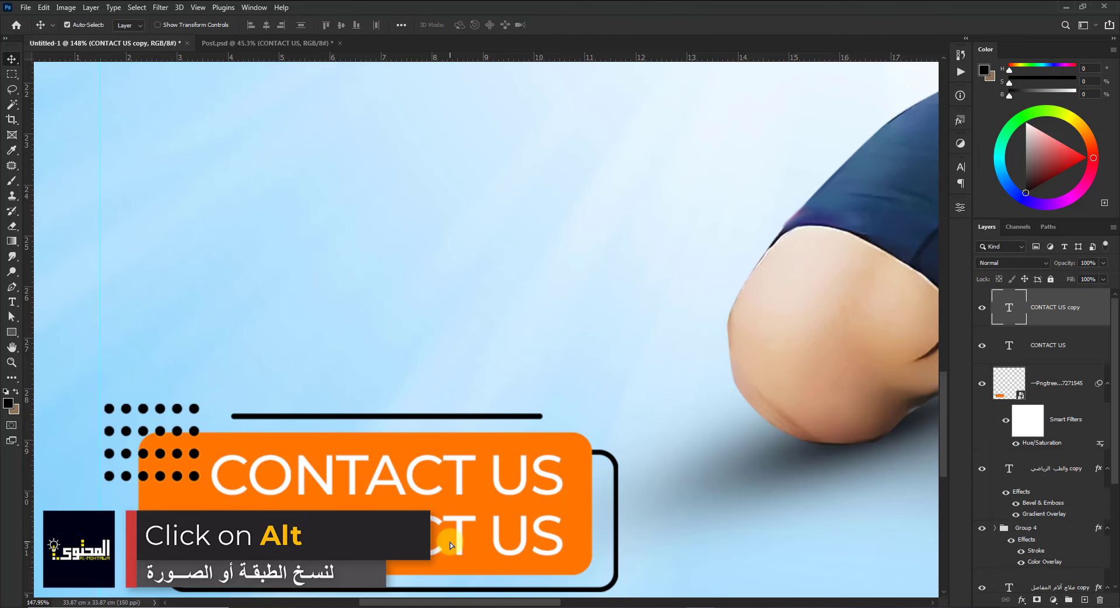
# Replace the text of the lower CONTACT US copy with the contact phone number
pyautogui.click(12, 302)
pyautogui.hotkey('ctrl', 'a')
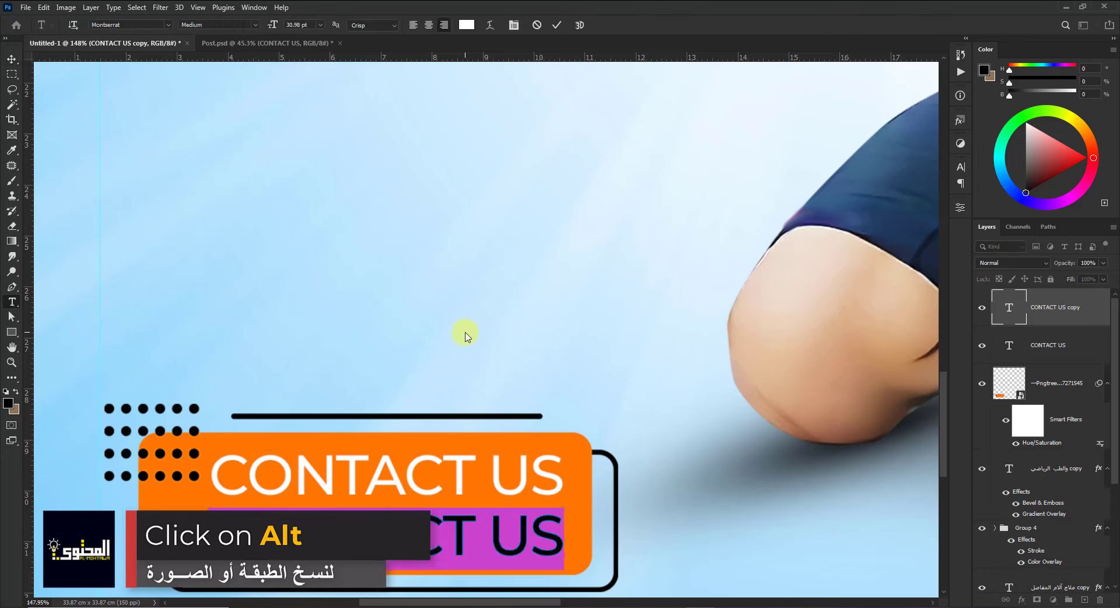
pyautogui.press('BackSpace')
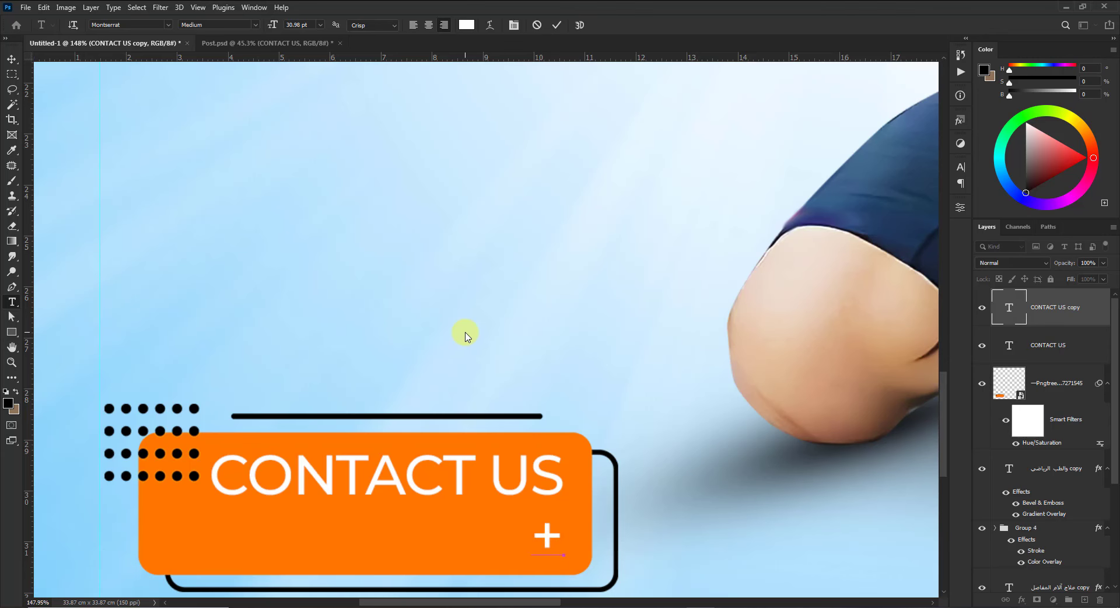
pyautogui.write('+012')
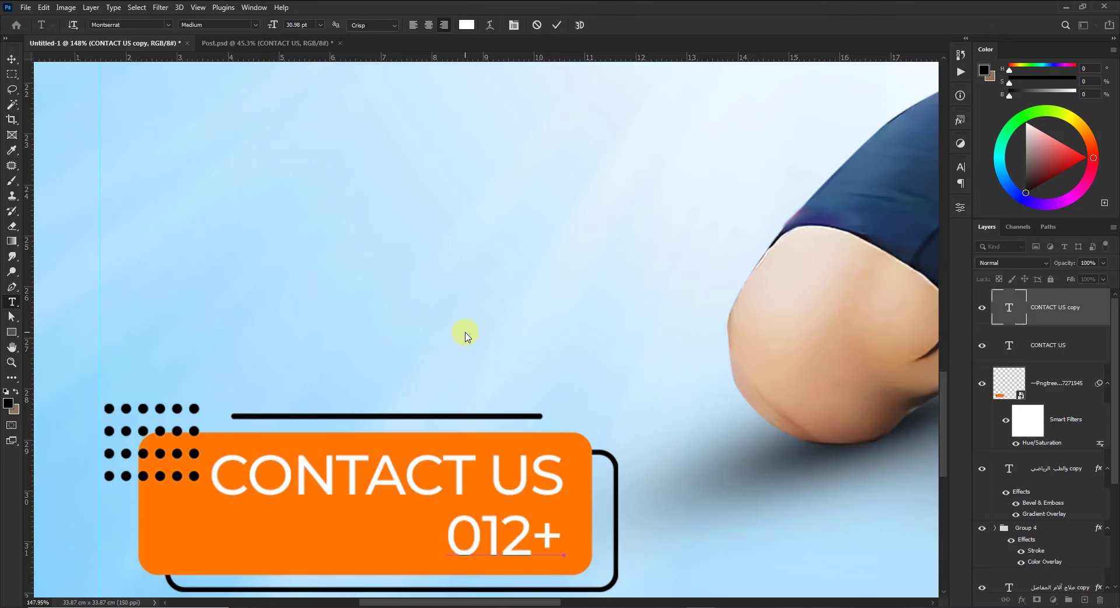
pyautogui.write(' 345 678')
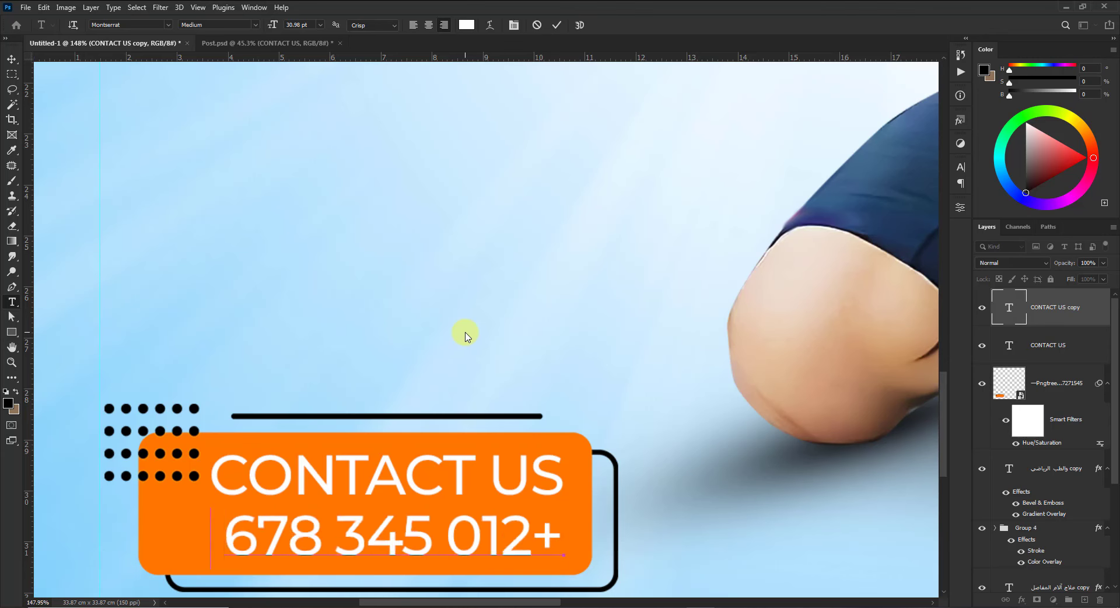
pyautogui.click(467, 335)
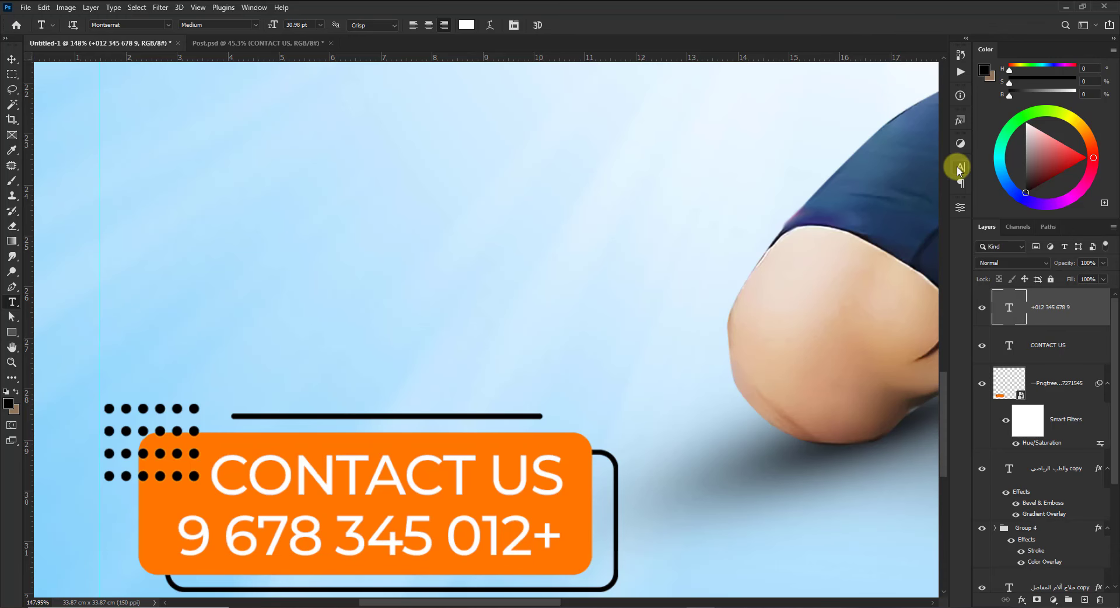
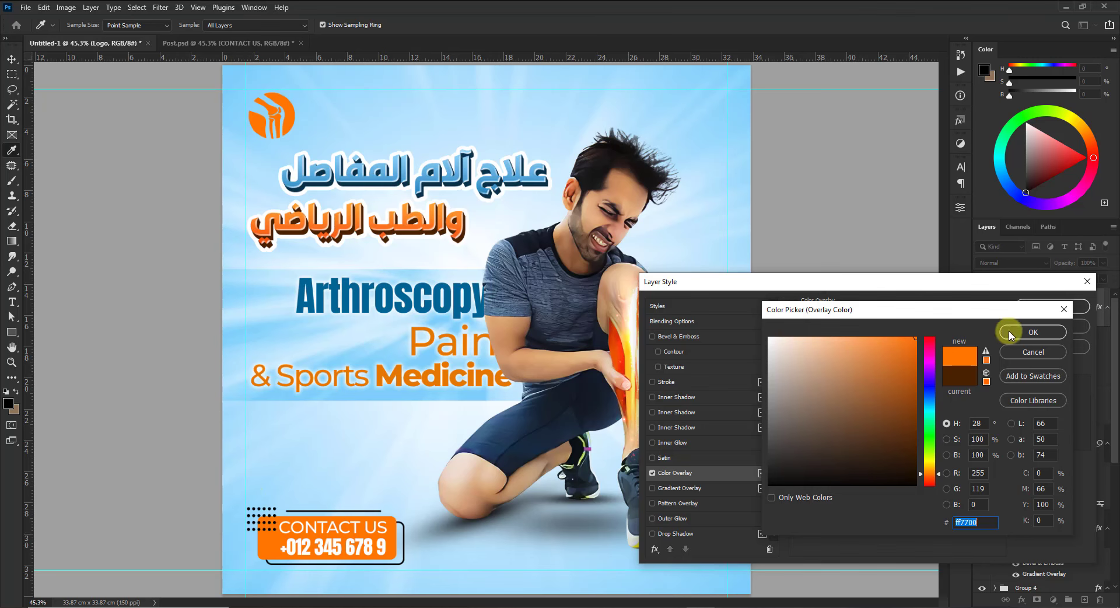
# Finish the logo icon's style with an orange #ff7700 color overlay and a white drop shadow 5 px in size
pyautogui.click(1017, 332)
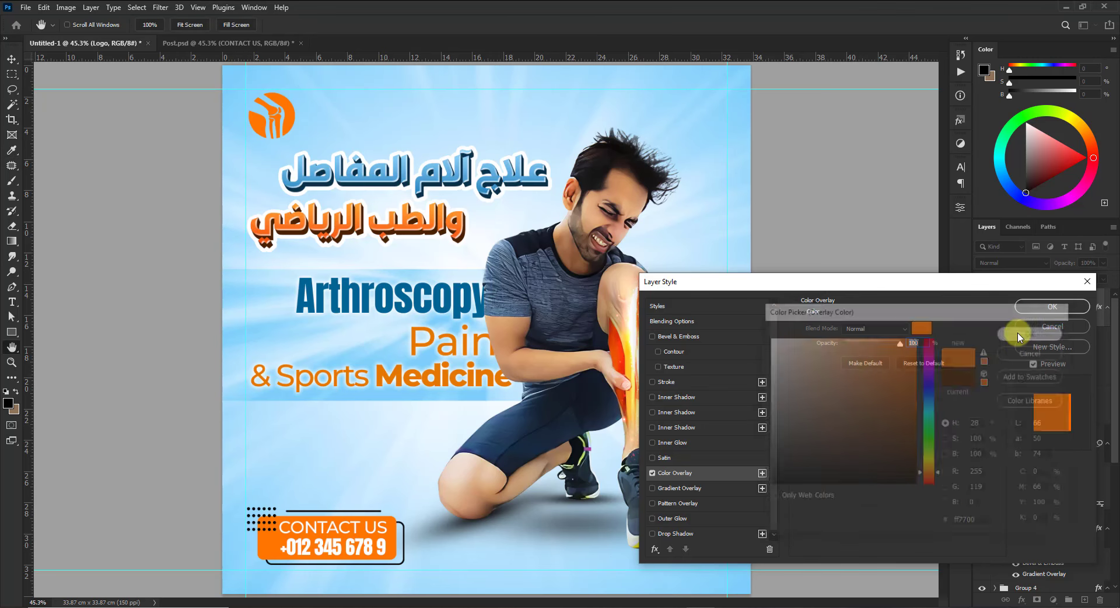
pyautogui.click(667, 533)
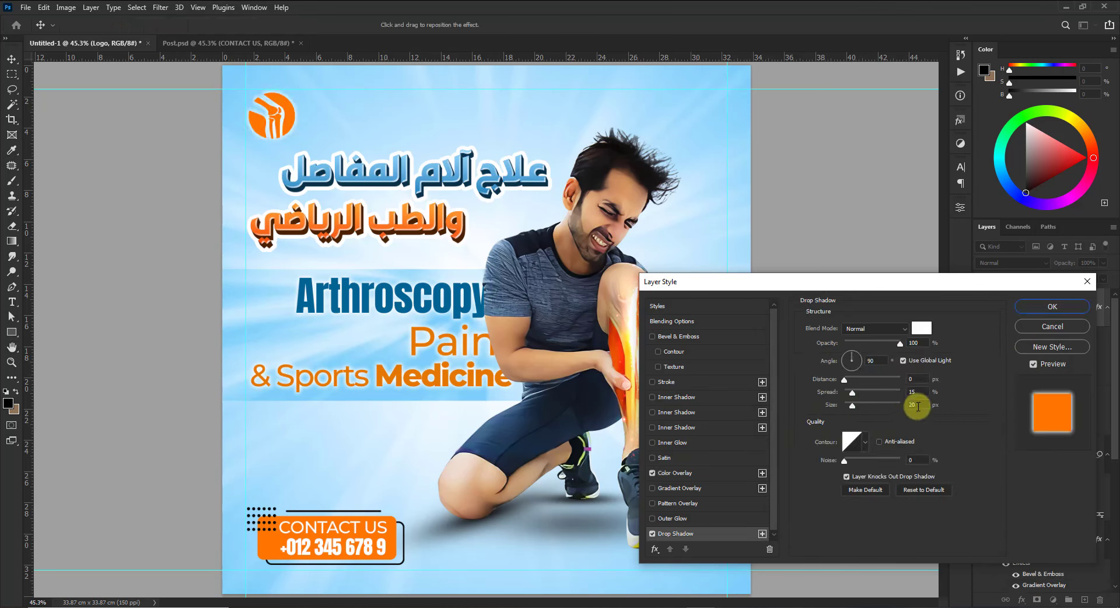
pyautogui.write('5')
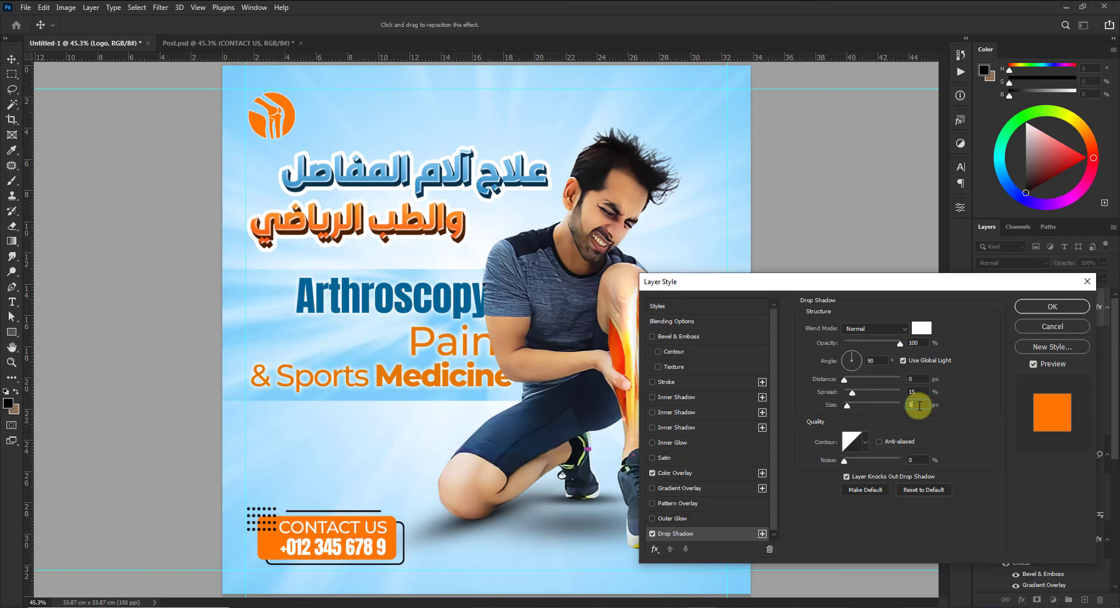
pyautogui.press('Return')
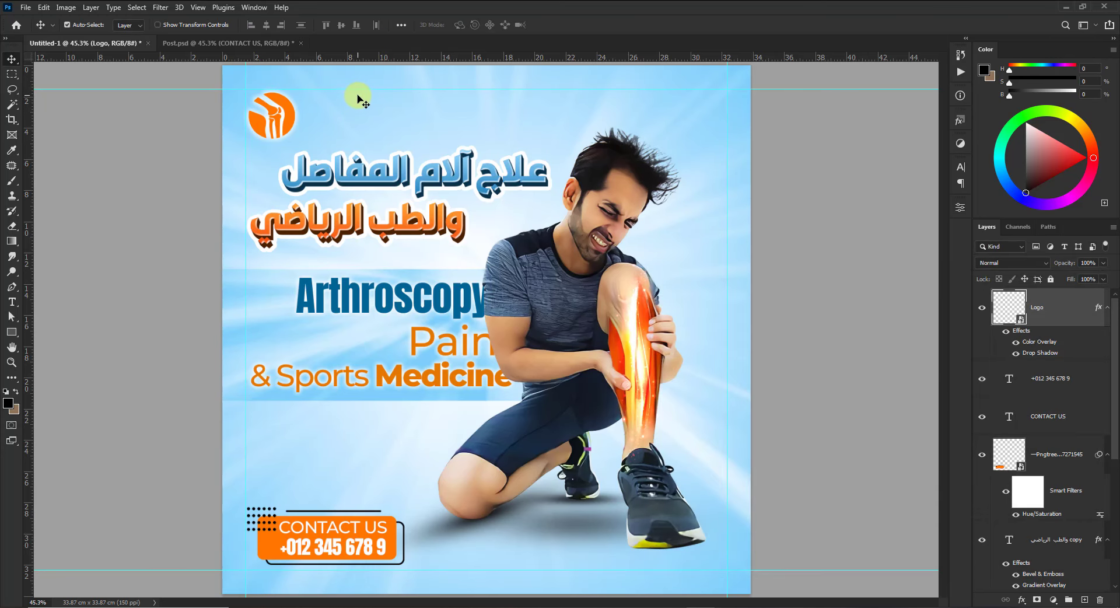
# Add the white text LOGO in Anton Regular, 40 pt, near the logo icon
pyautogui.scroll(5, 357, 99)
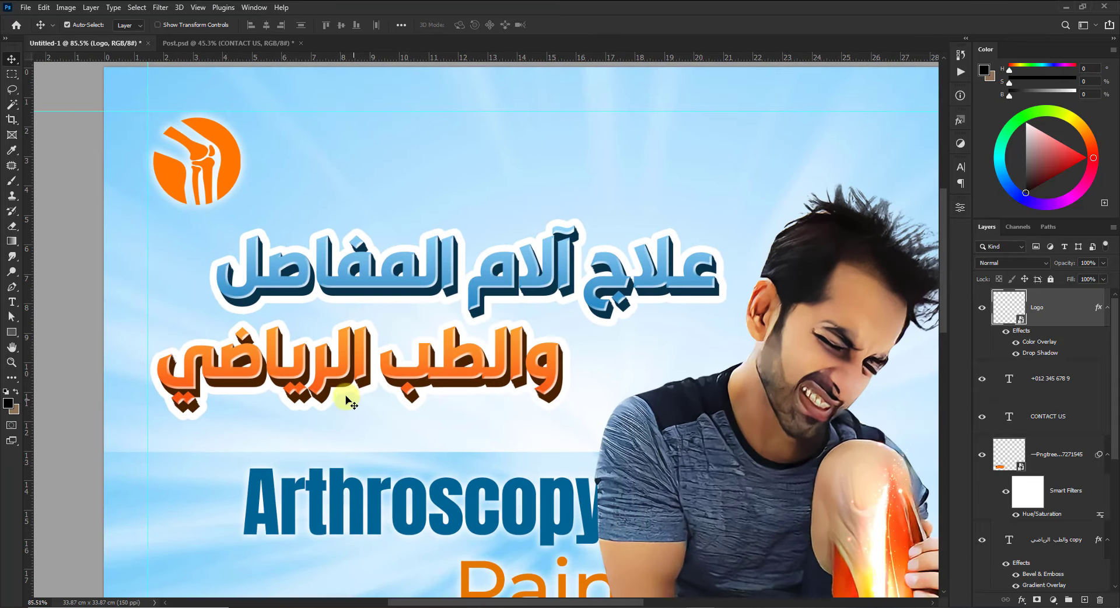
pyautogui.click(70, 290)
pyautogui.click(12, 302)
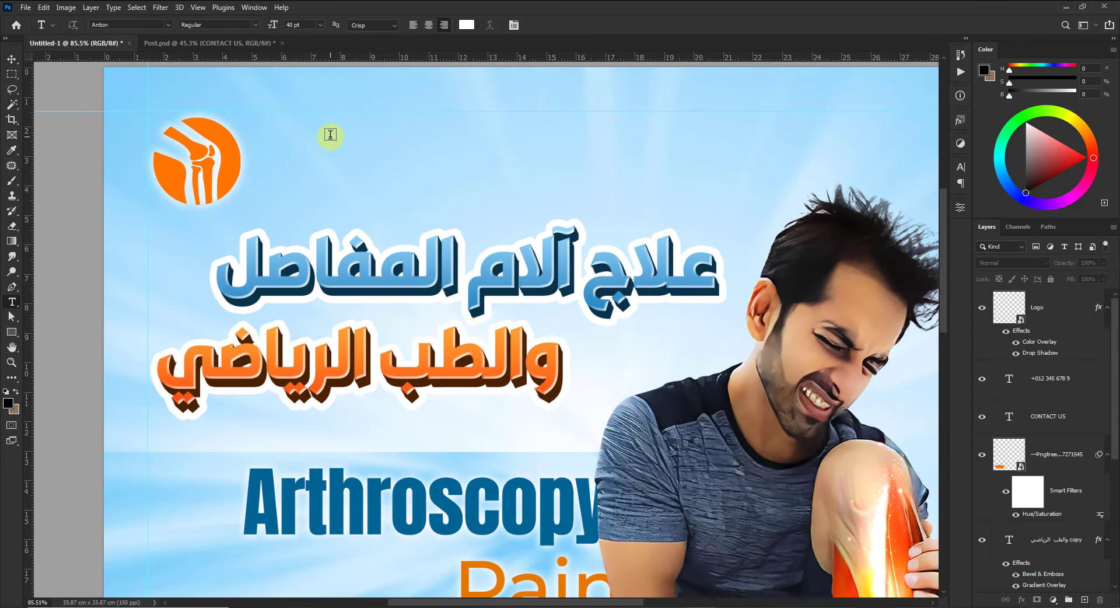
pyautogui.click(310, 151)
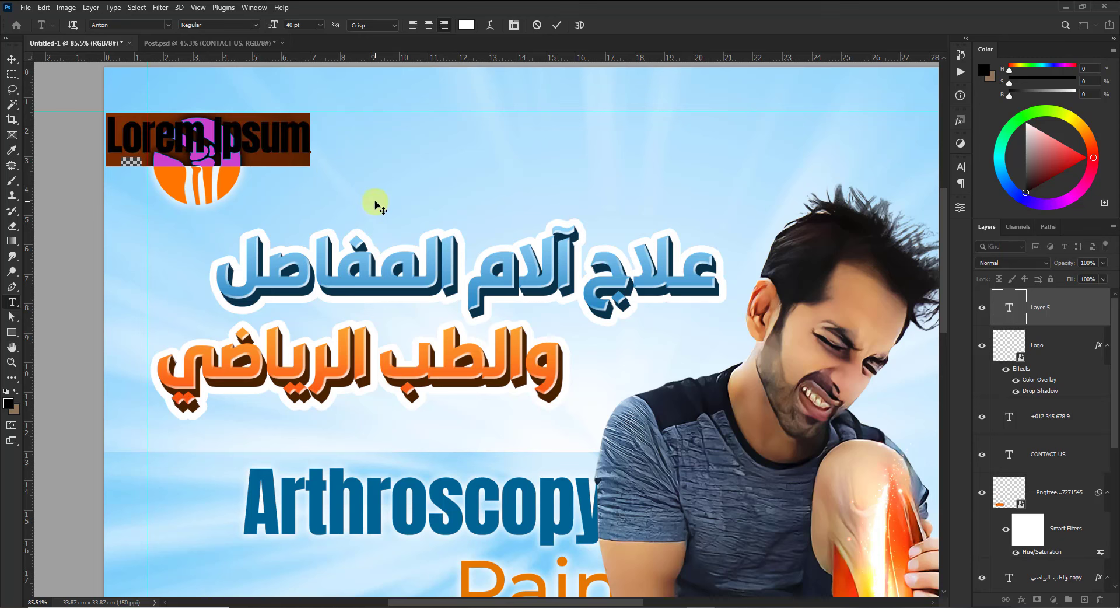
pyautogui.write('L')
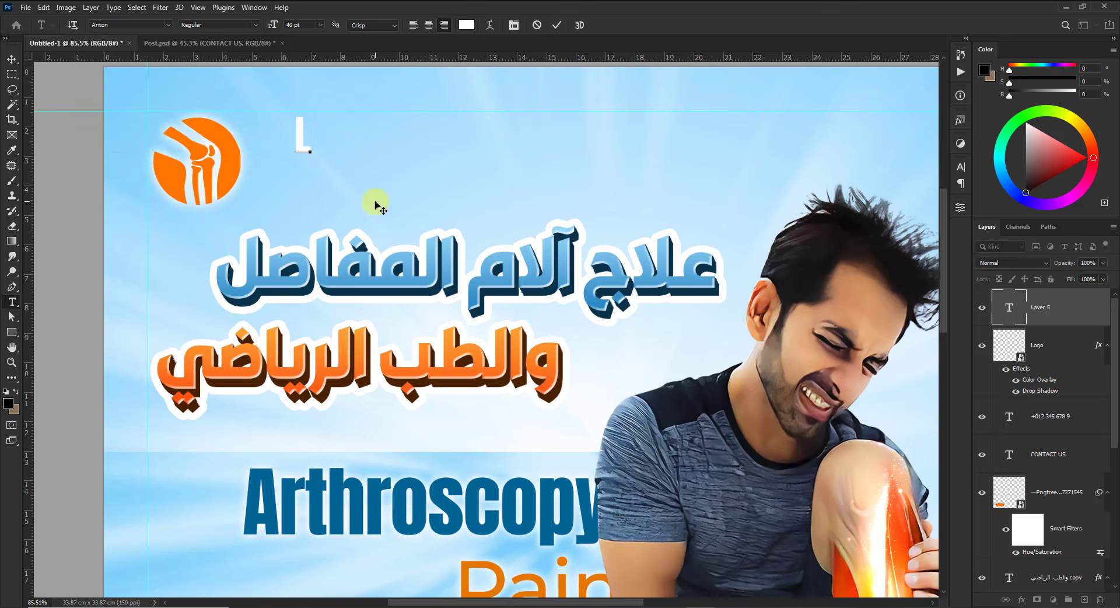
pyautogui.write('OGO')
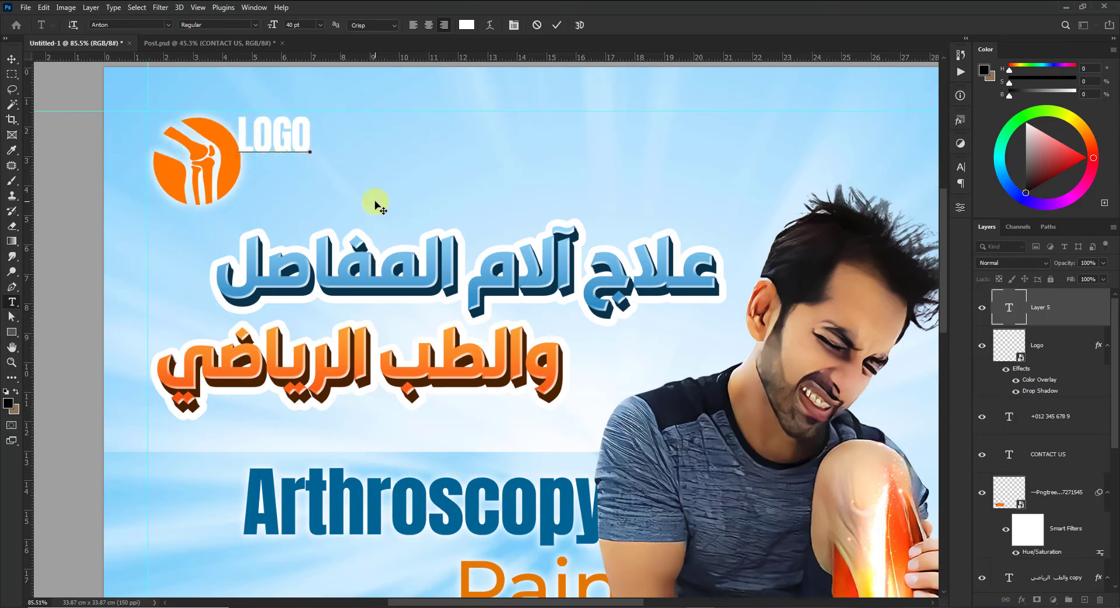
pyautogui.hotkey('ctrl', 'Return')
# Move the LOGO text beside the icon, enlarge it to nearly the icon's height, and align both on their vertical centers
pyautogui.press('v')
pyautogui.moveTo(288, 146); pyautogui.dragTo(366, 213)
pyautogui.hotkey('ctrl', 't')
pyautogui.moveTo(327, 172); pyautogui.dragTo(349, 175)
pyautogui.press('Return')
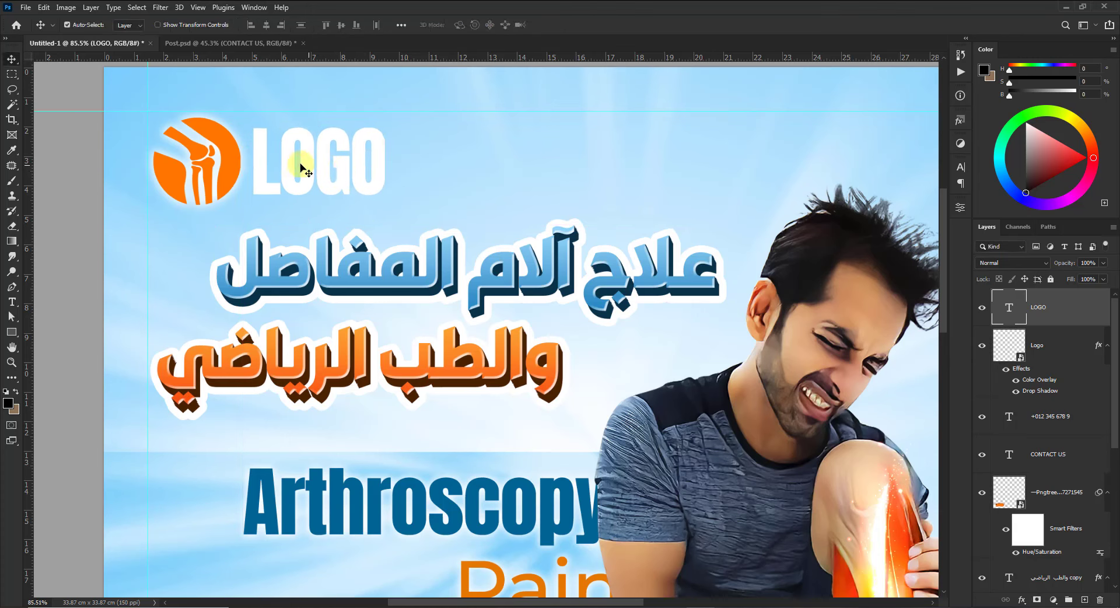
pyautogui.click(255, 117)
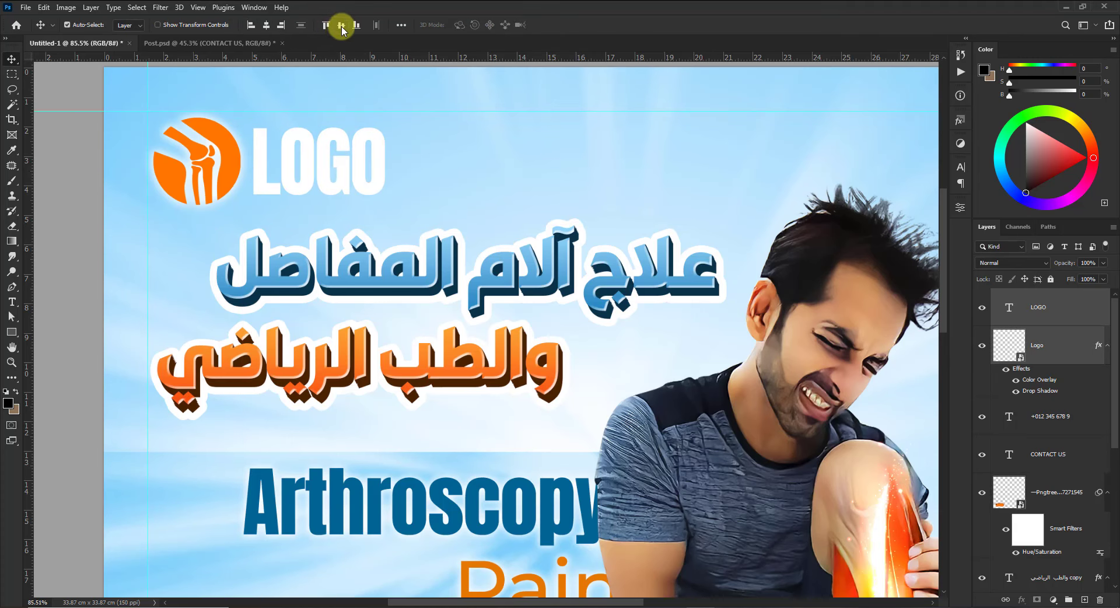
# Copy the logo icon's layer style onto the LOGO text
pyautogui.click(1009, 345)
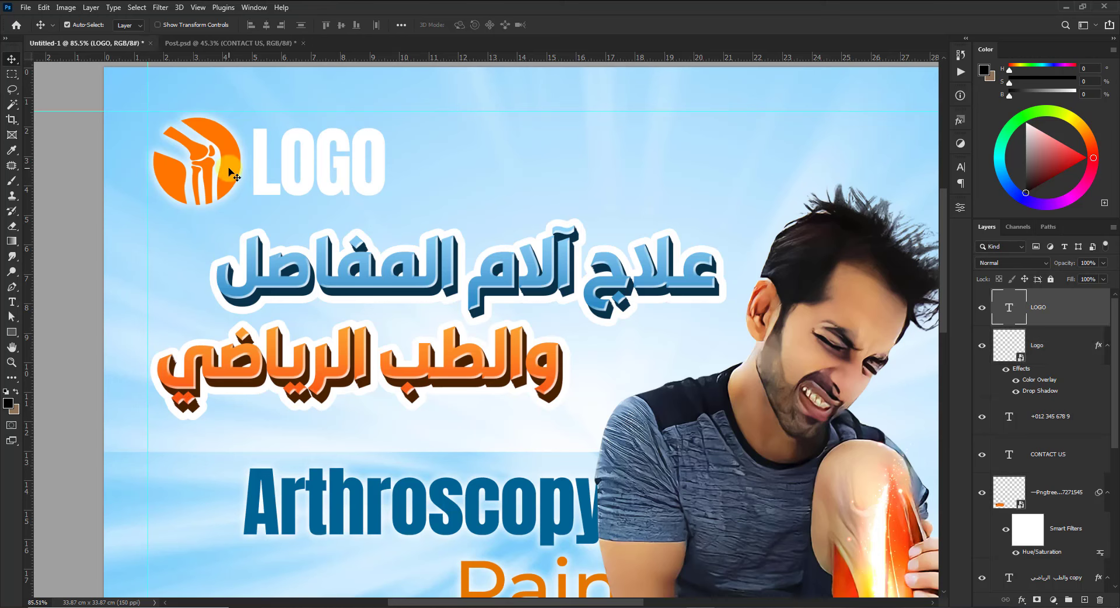
pyautogui.rightClick(998, 322)
pyautogui.click(927, 406)
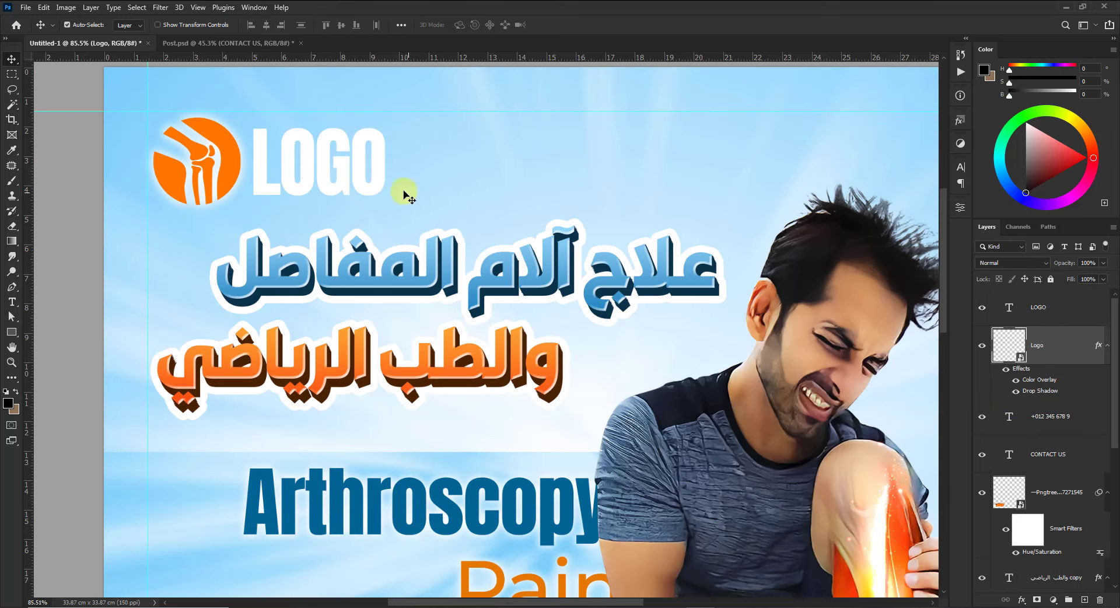
pyautogui.click(1004, 309)
pyautogui.rightClick(1053, 309)
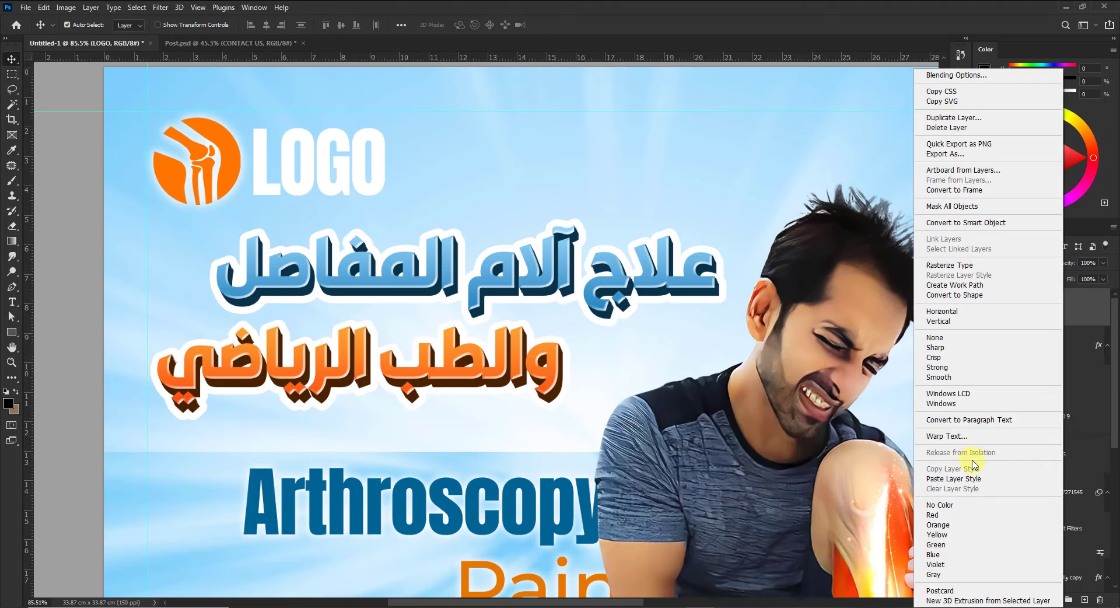
pyautogui.click(972, 479)
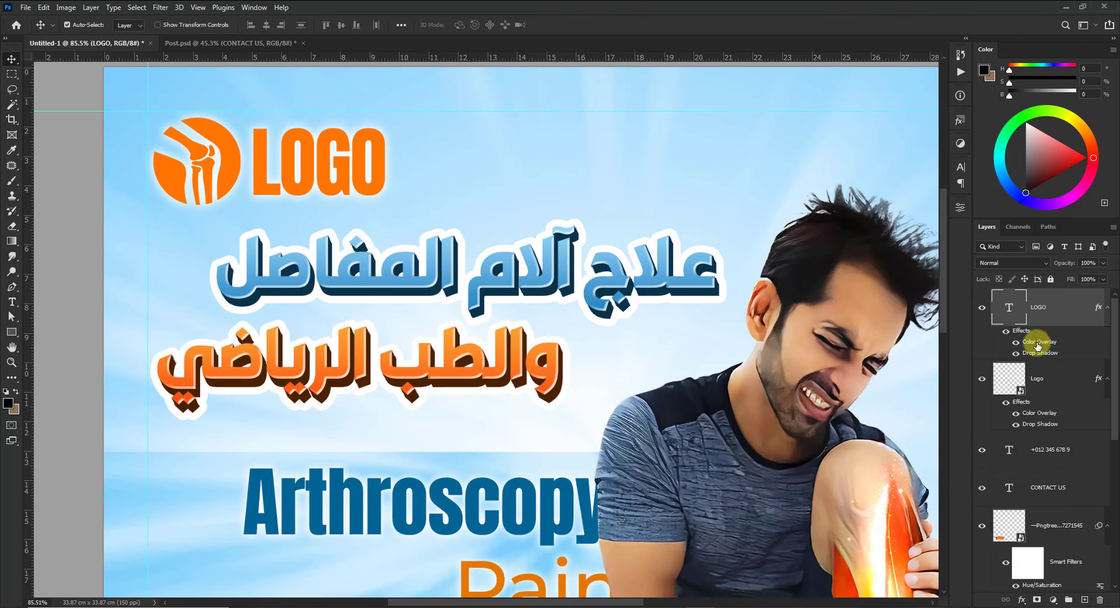
# Change the LOGO text's color overlay to the dark blue #006496 sampled from the Arthroscopy text
pyautogui.doubleClick(1037, 345)
pyautogui.click(945, 324)
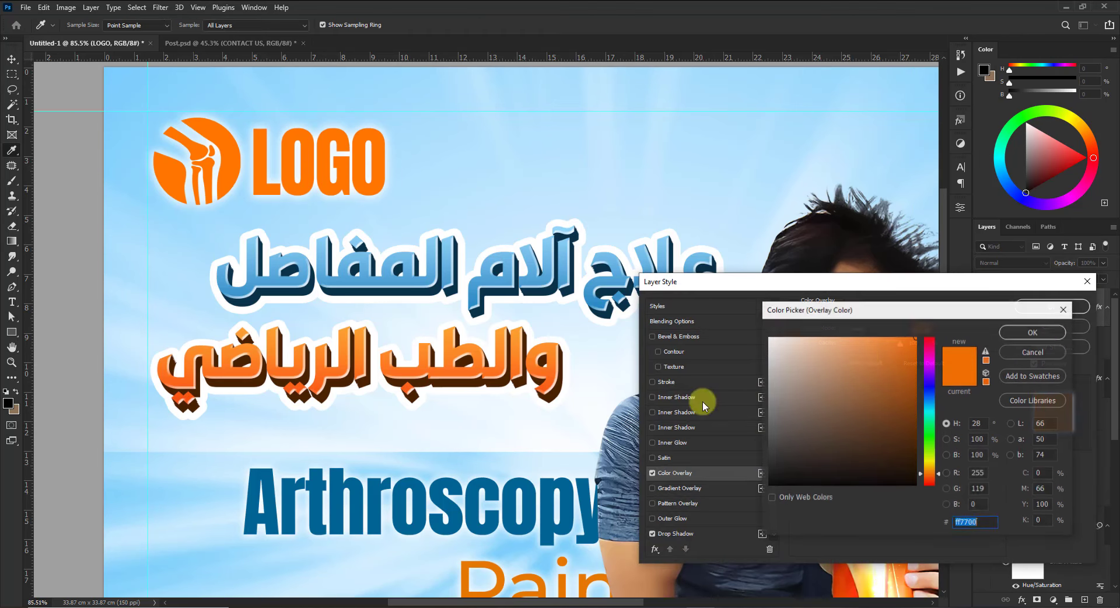
pyautogui.click(452, 513)
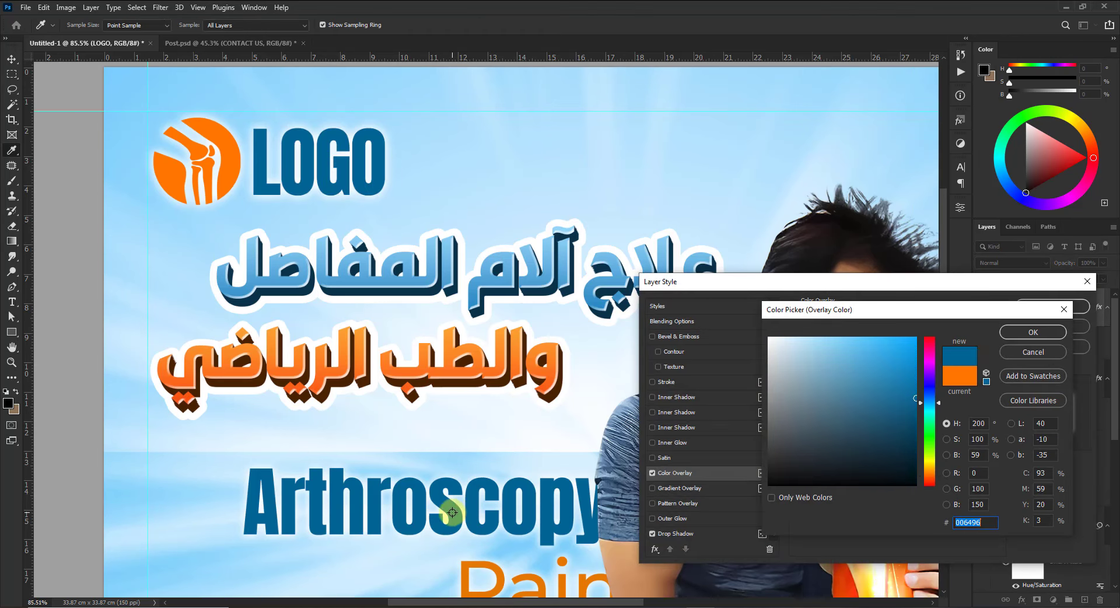
pyautogui.click(1036, 329)
pyautogui.click(1050, 307)
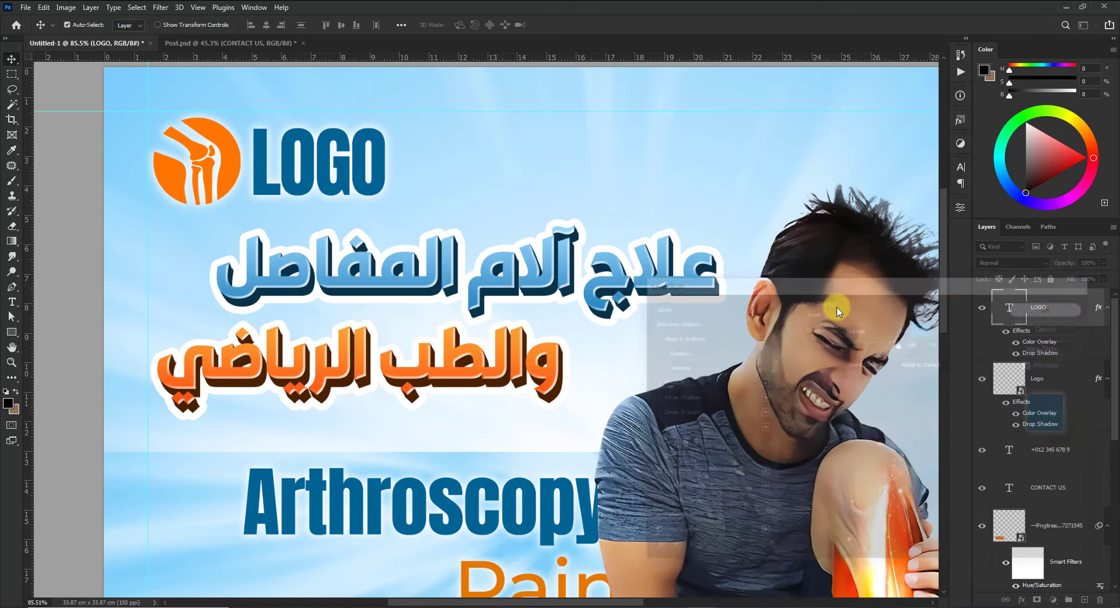
# Scale the logo icon and LOGO text down together, keeping their upper-left corner in place, and deselect them
pyautogui.keyDown('shift'); pyautogui.click(233, 172); pyautogui.keyUp('shift')
pyautogui.hotkey('ctrl', 't')
pyautogui.moveTo(381, 203); pyautogui.dragTo(330, 181)
pyautogui.press('Return')
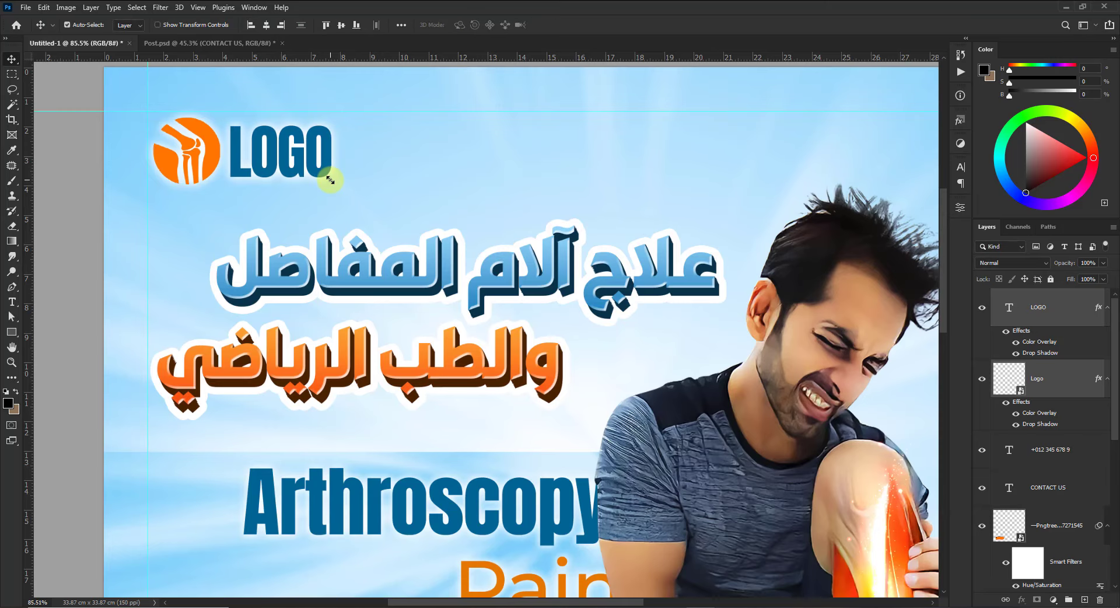
pyautogui.hotkey('ctrl', '0')
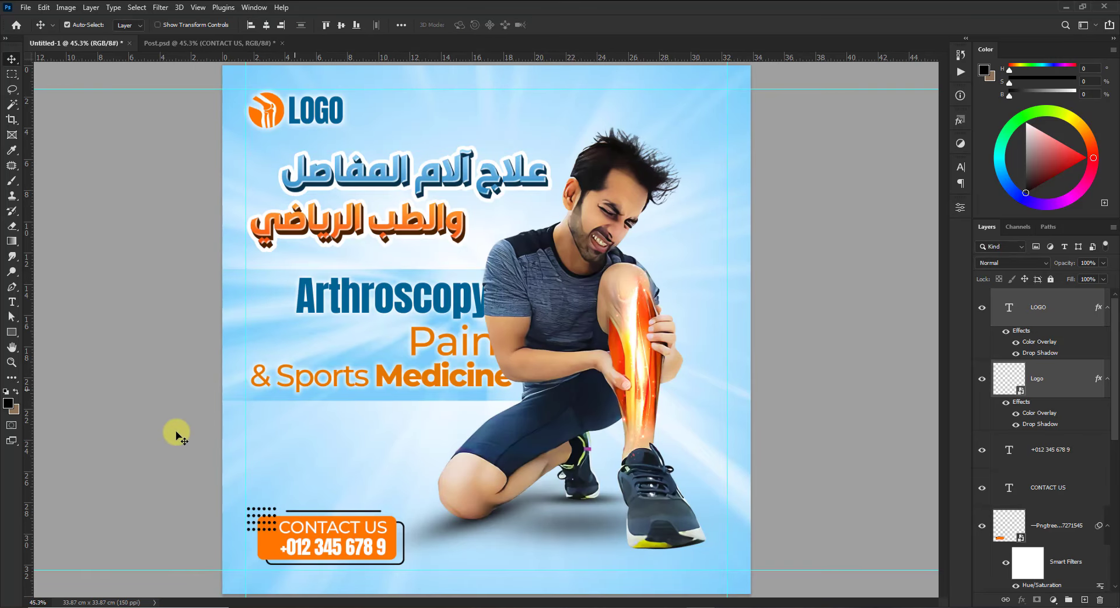
pyautogui.click(176, 435)
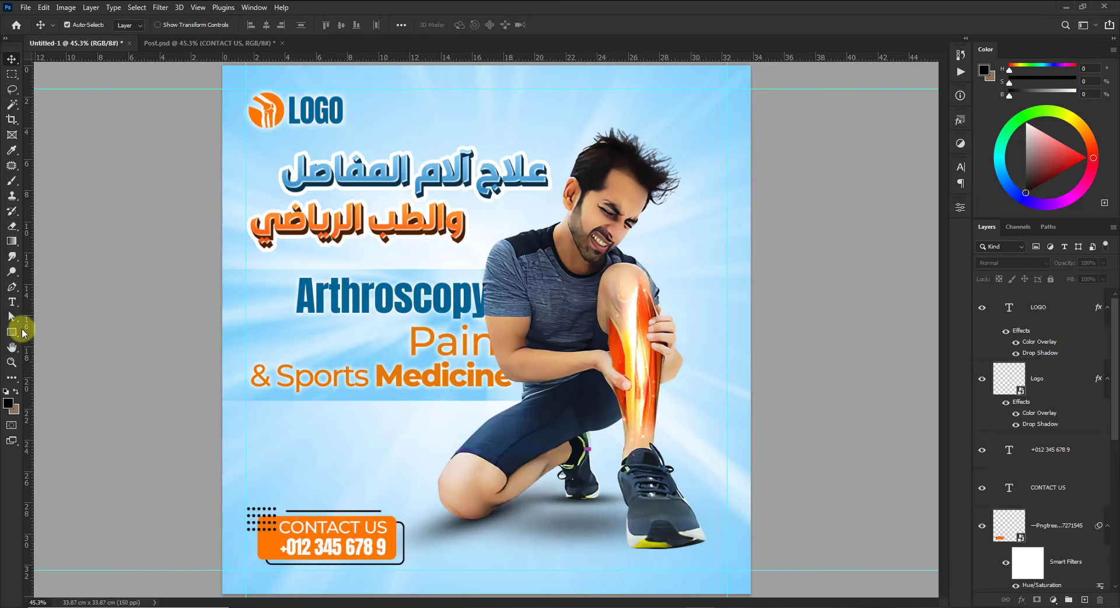
# Draw a lightning custom shape about 111 × 237 px beside the man's glowing leg, near the canvas edge
pyautogui.click(12, 335)
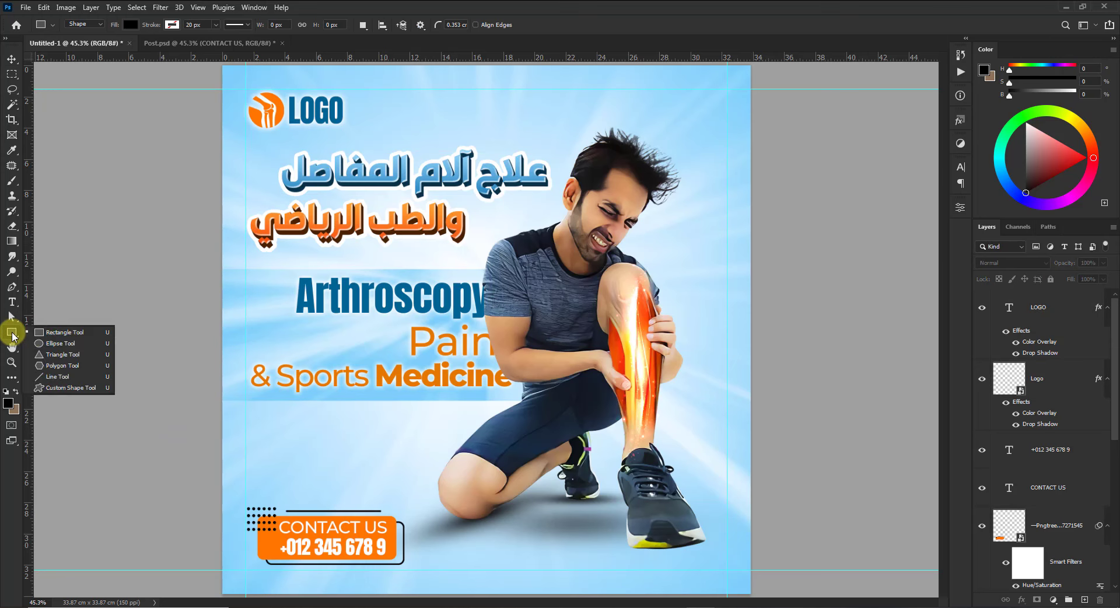
pyautogui.click(51, 387)
pyautogui.click(473, 24)
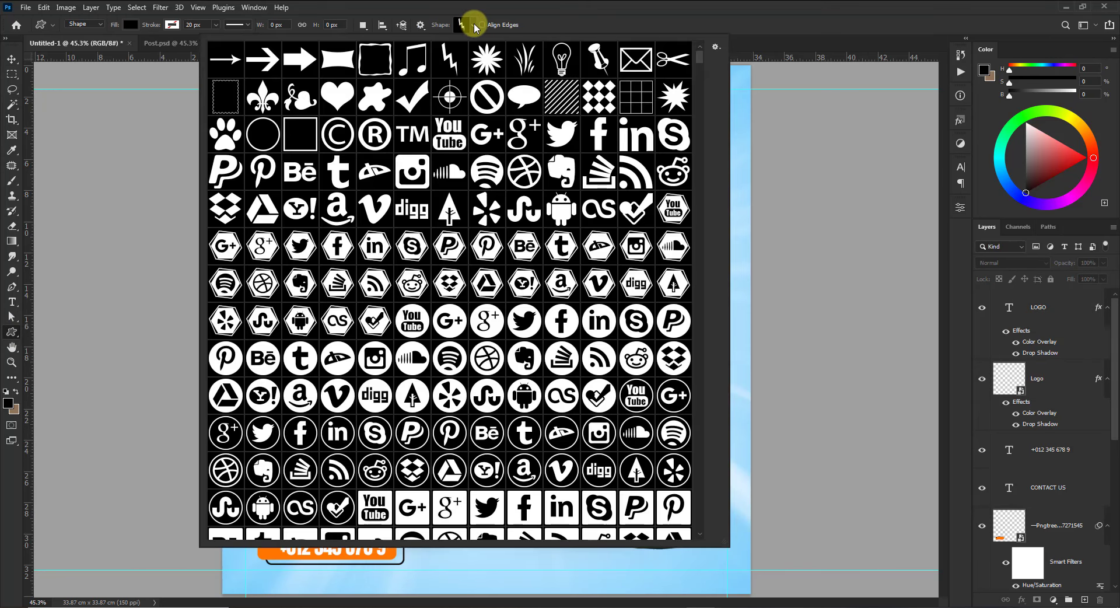
pyautogui.click(696, 27)
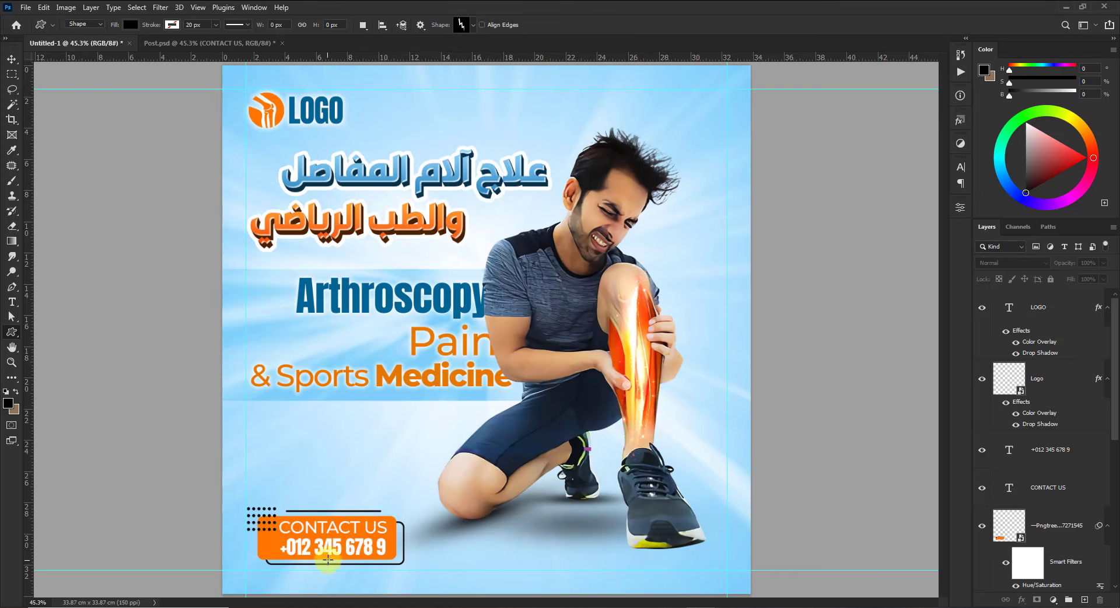
pyautogui.scroll(3, 702, 314)
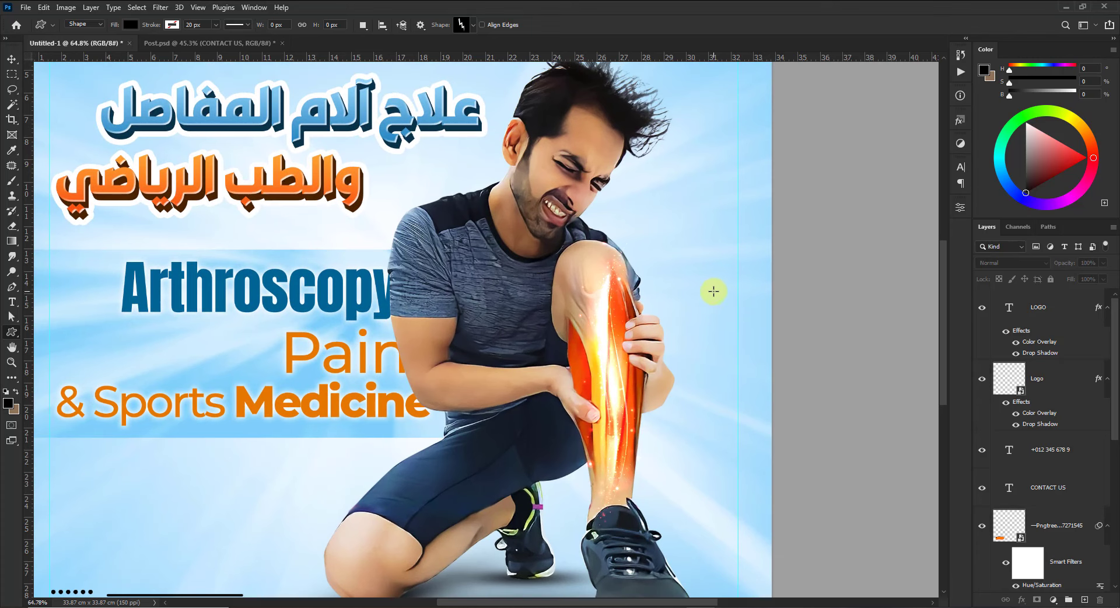
pyautogui.moveTo(711, 312); pyautogui.dragTo(678, 378)
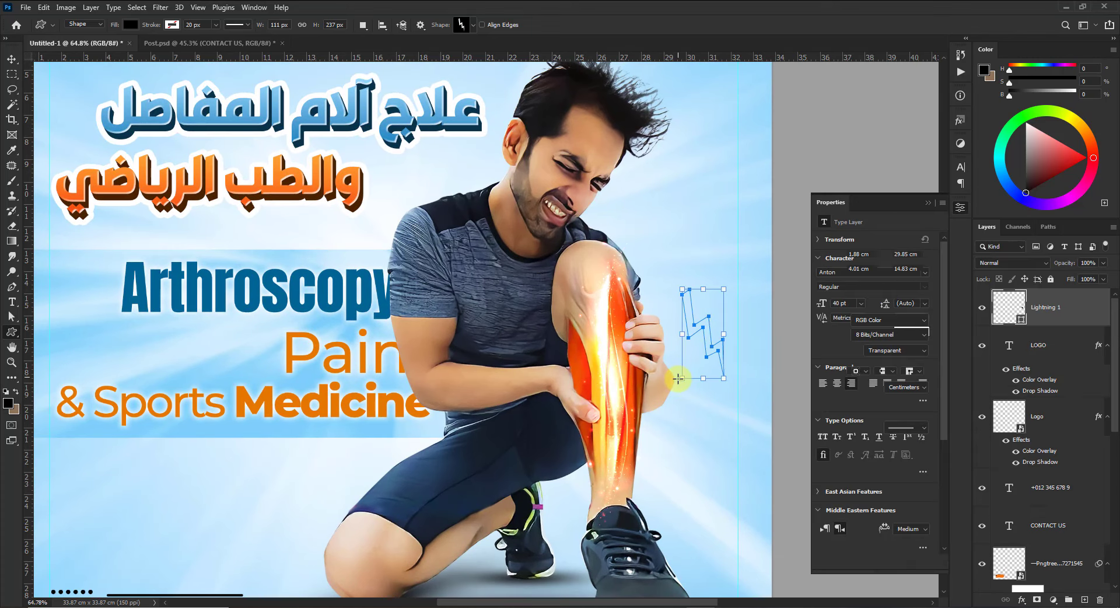
# Recolor the lightning shape with the orange #ff7700 sampled from the contact banner
pyautogui.scroll(-3, 717, 291)
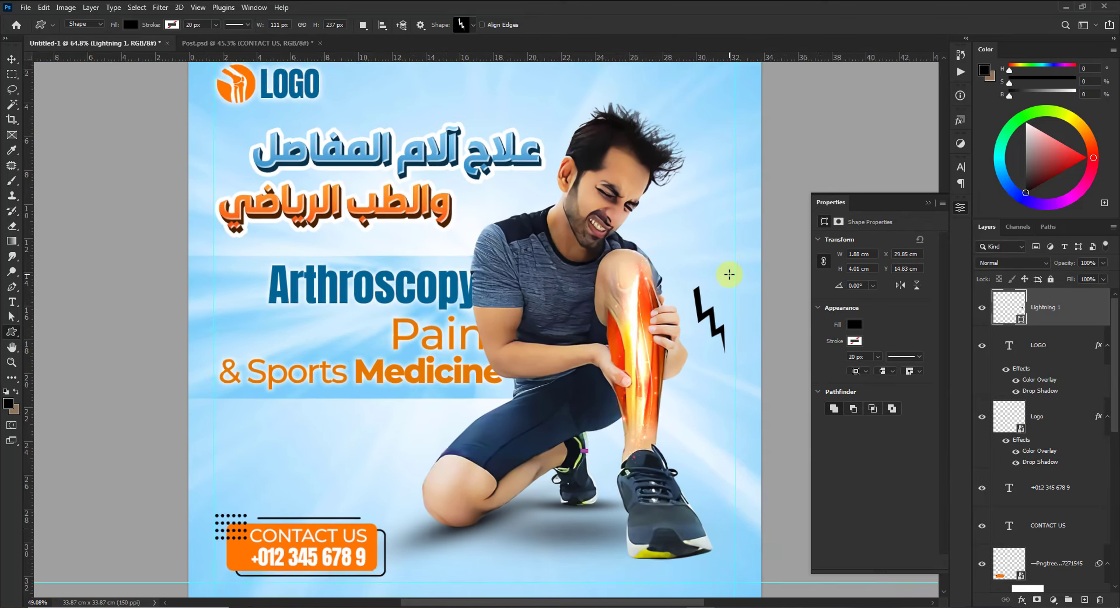
pyautogui.doubleClick(1020, 321)
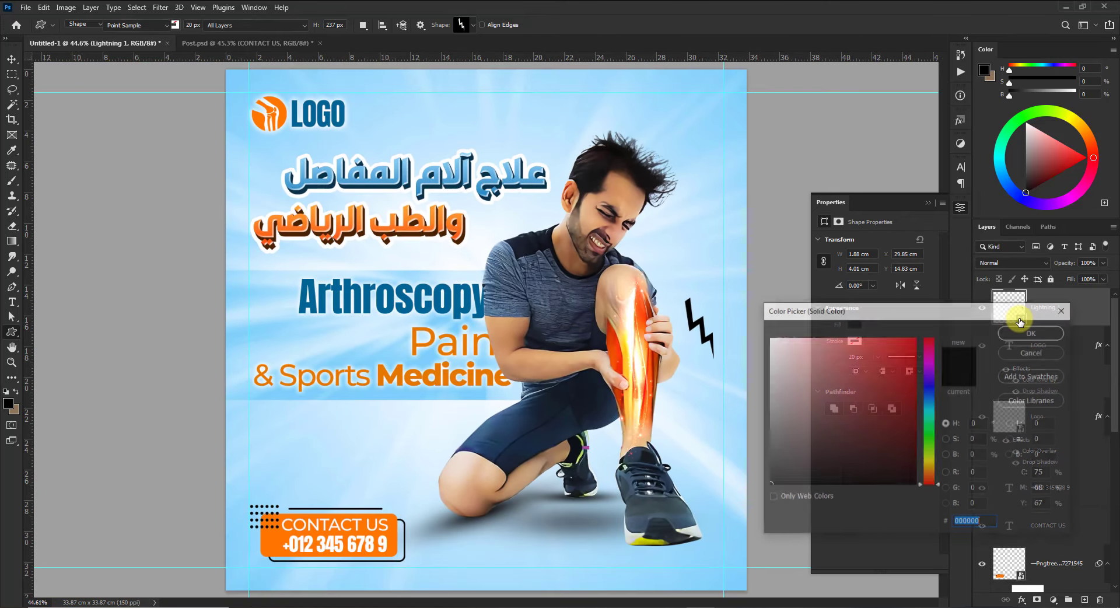
pyautogui.click(274, 542)
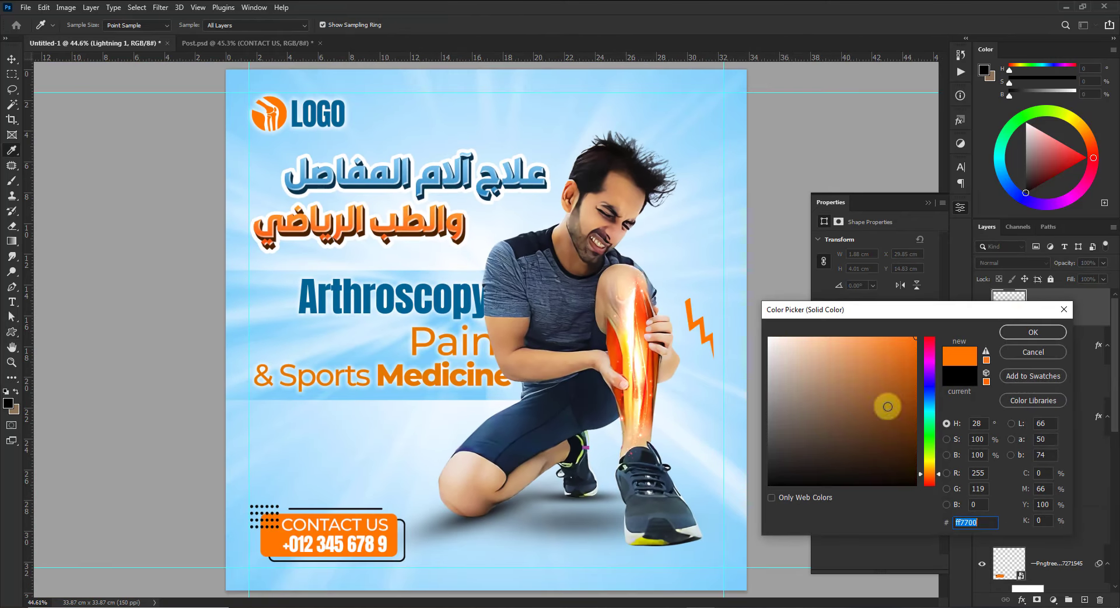
pyautogui.click(1032, 332)
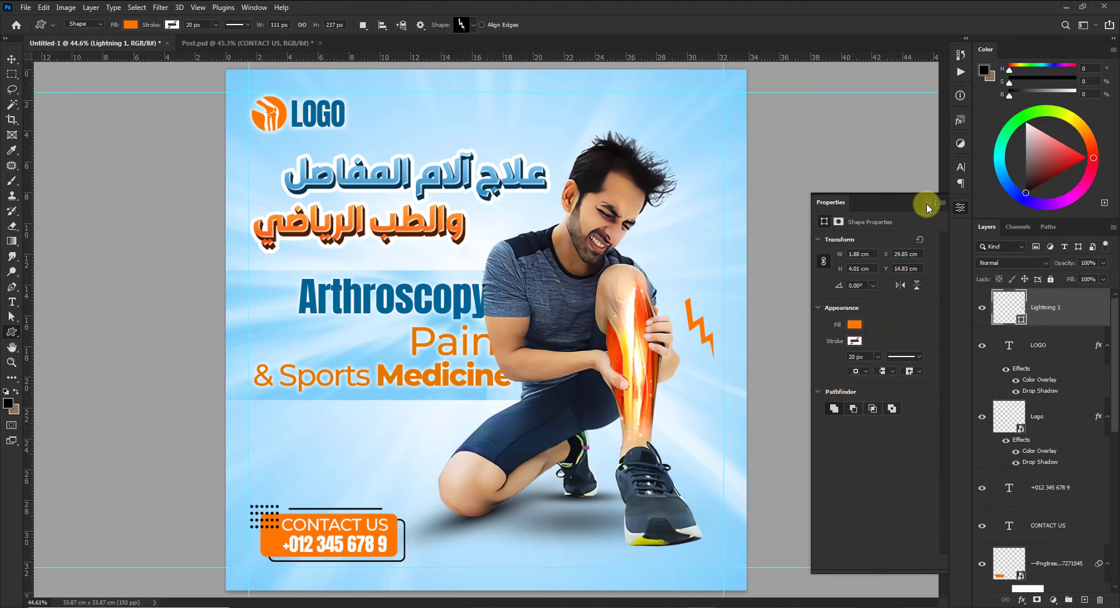
pyautogui.click(928, 203)
# Delete the lightning's uppermost anchor points to shorten it, and move the bolt close to the man's knee
pyautogui.click(12, 318)
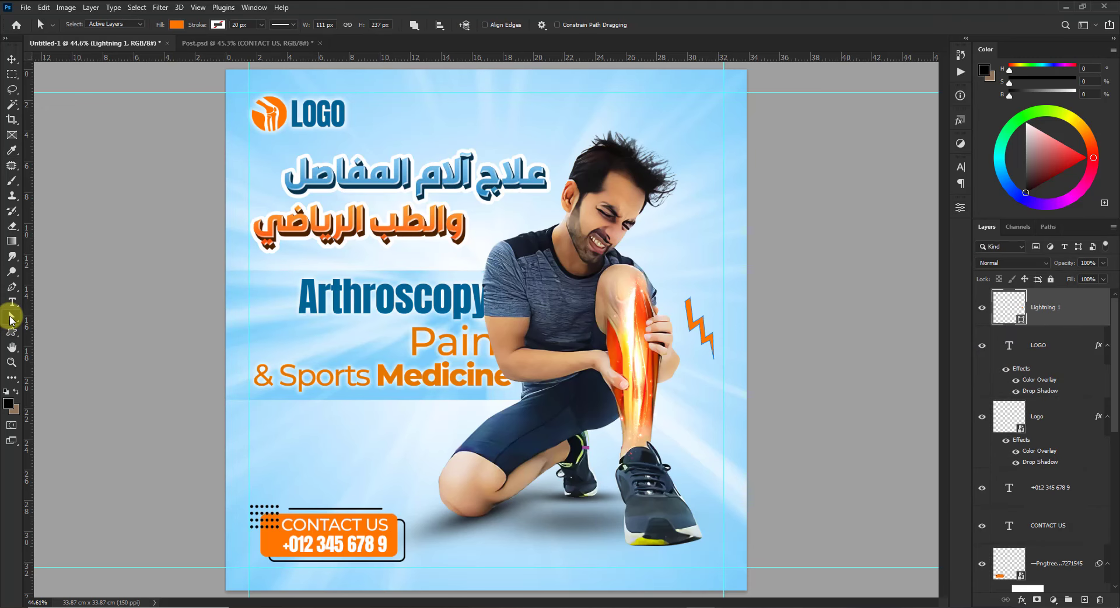
pyautogui.scroll(5, 692, 305)
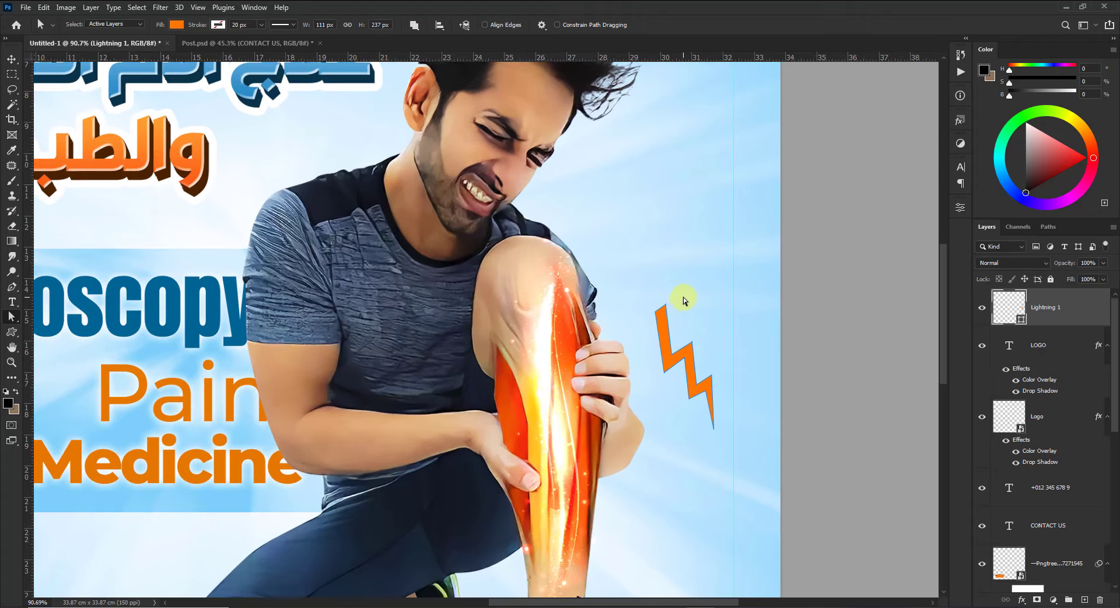
pyautogui.moveTo(682, 294); pyautogui.dragTo(629, 321)
pyautogui.press('Delete')
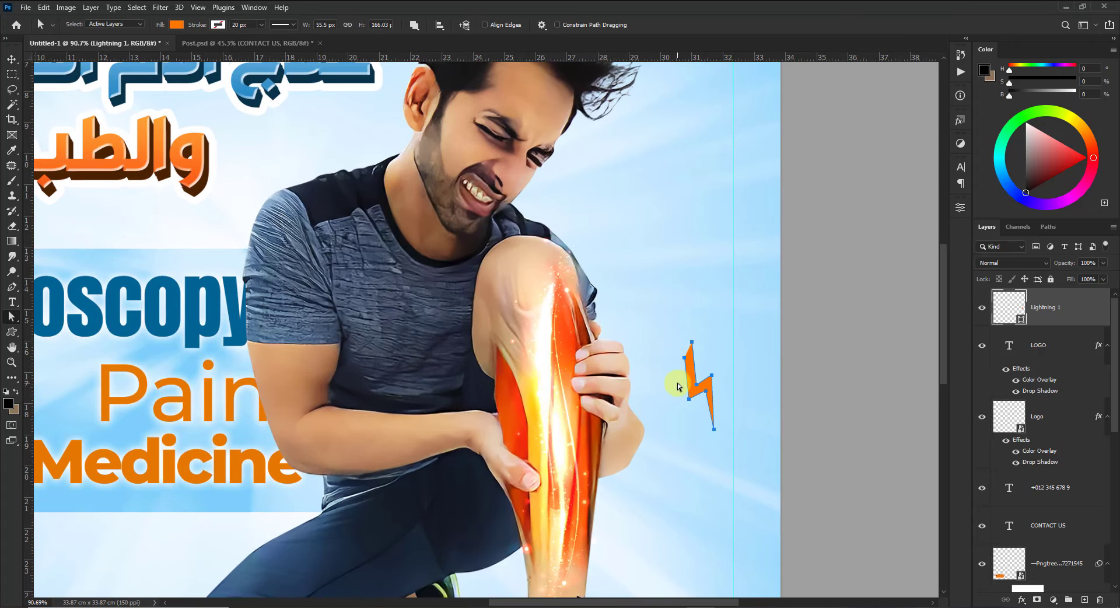
pyautogui.press('v')
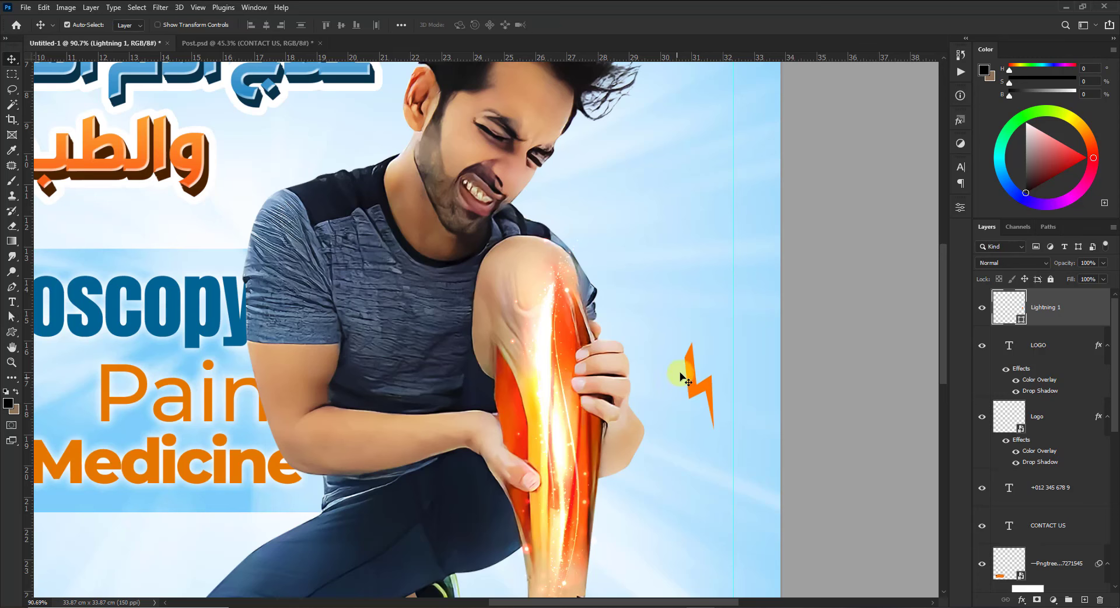
pyautogui.moveTo(692, 369); pyautogui.dragTo(635, 290)
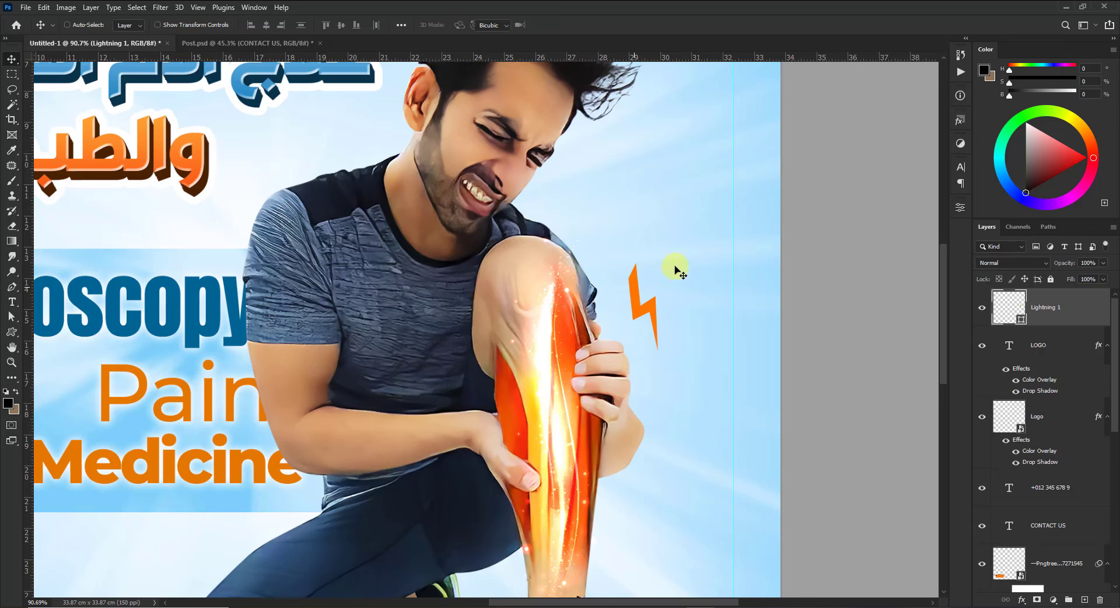
# Enlarge the lightning bolt to about 121%, rotate it about 47° beside the knee, and duplicate it just below
pyautogui.hotkey('ctrl', 't')
pyautogui.moveTo(674, 243); pyautogui.dragTo(691, 211)
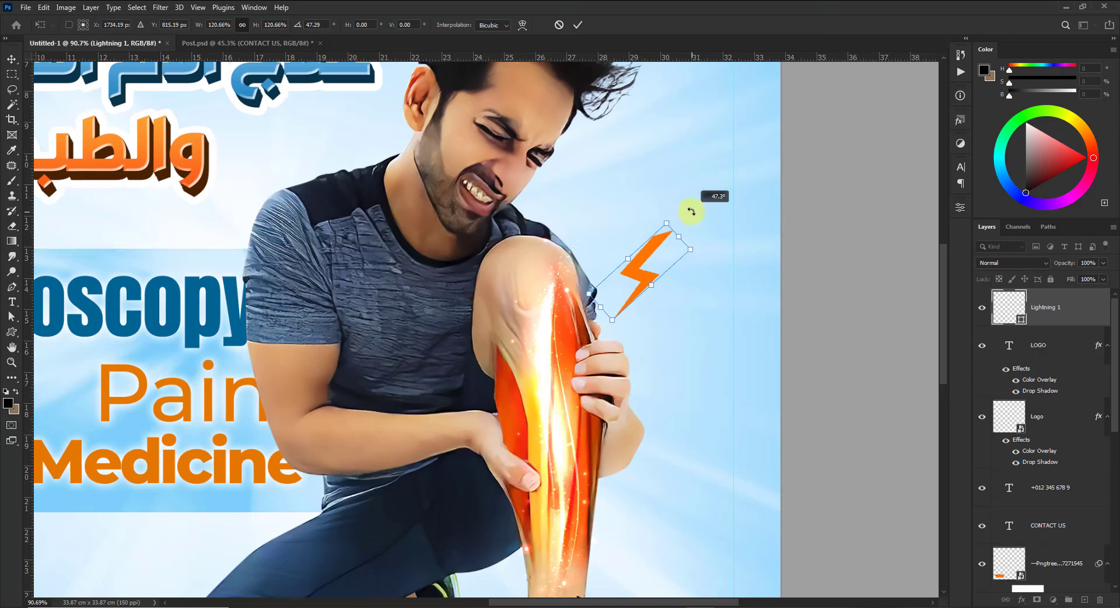
pyautogui.moveTo(668, 248); pyautogui.dragTo(683, 284)
pyautogui.press('Return')
# Rotate the duplicated bolt clockwise so its tip points at the knee, and place another copy below it
pyautogui.hotkey('ctrl', 't')
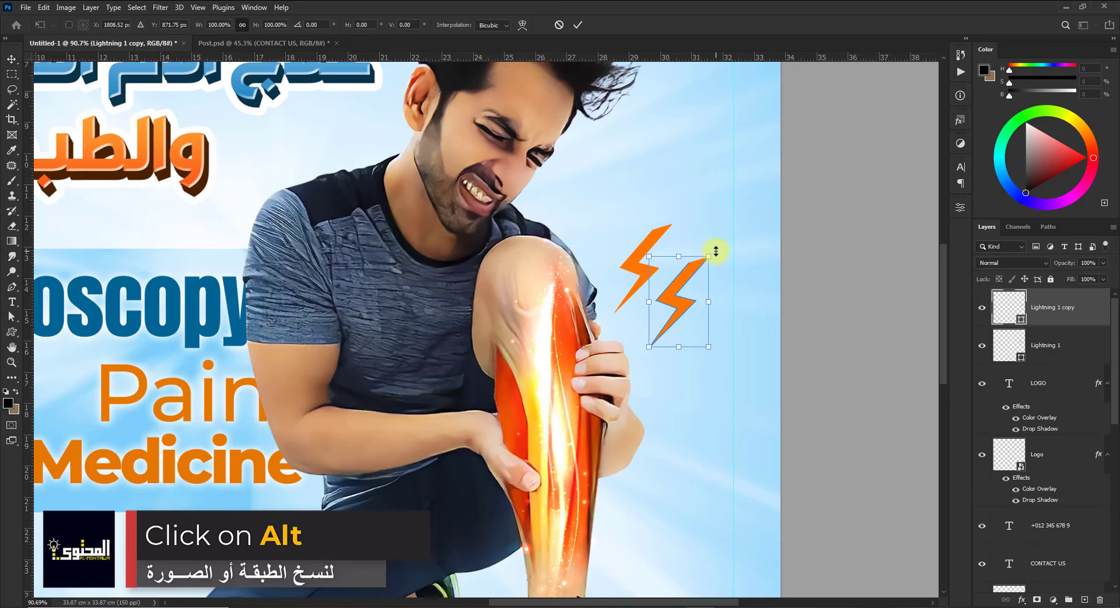
pyautogui.moveTo(714, 249); pyautogui.dragTo(736, 282)
pyautogui.moveTo(682, 304); pyautogui.dragTo(681, 349)
pyautogui.press('Return')
# Rotate the third bolt about 35° clockwise to complete a fan of bolts around the knee
pyautogui.hotkey('ctrl', 't')
pyautogui.moveTo(745, 321); pyautogui.dragTo(763, 373)
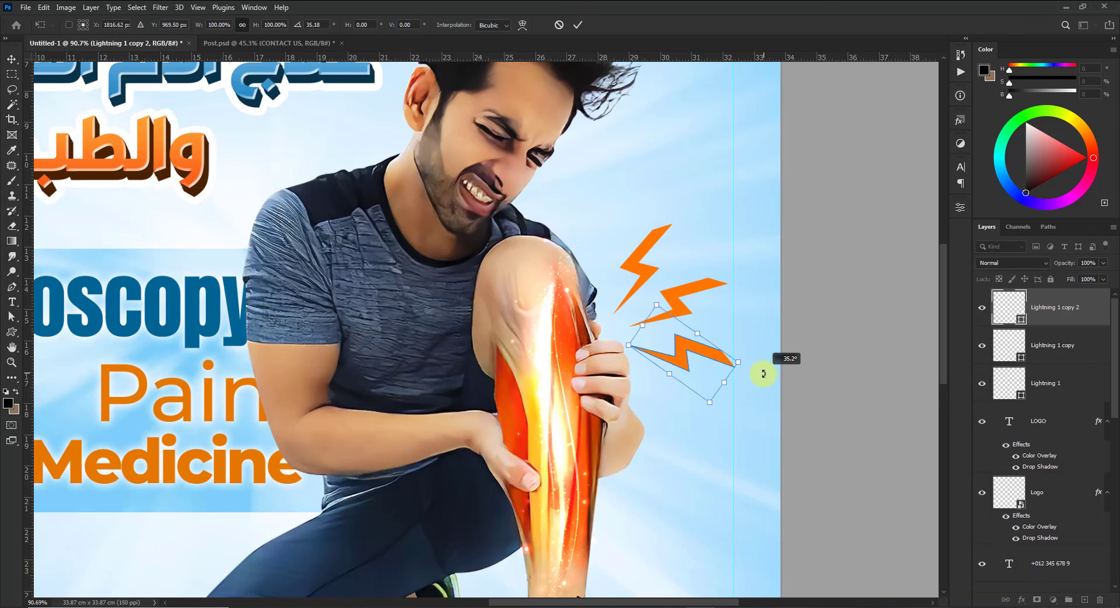
pyautogui.press('Return')
pyautogui.hotkey('ctrl', '0')
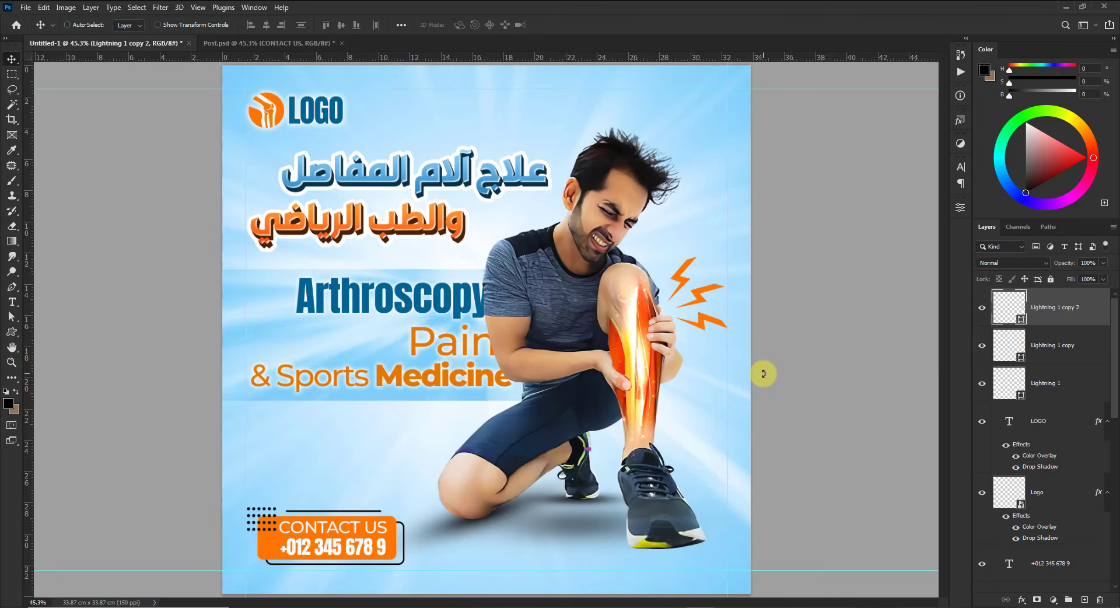
# Move the lowest and the middle bolts slightly downward to even out the spacing of the fan
pyautogui.scroll(5, 722, 310)
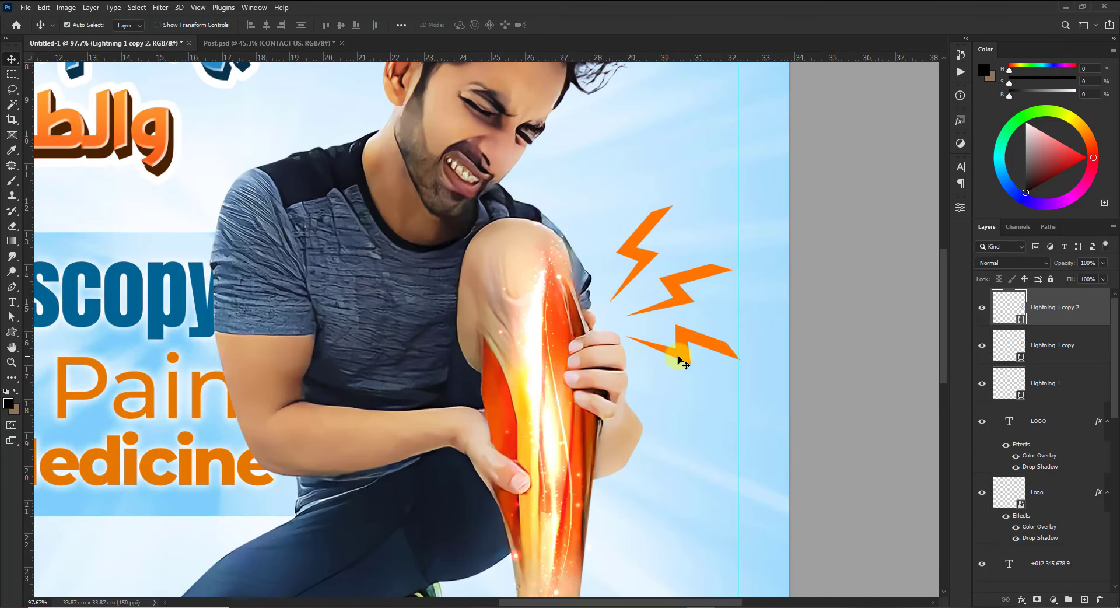
pyautogui.moveTo(681, 360); pyautogui.dragTo(679, 370)
pyautogui.moveTo(671, 295); pyautogui.dragTo(675, 304)
# Scale the three bolts together to about 77%, rotate them about -6°, move them closer to the knee, and deselect them
pyautogui.click(643, 268)
pyautogui.keyDown('shift'); pyautogui.click(674, 289); pyautogui.keyUp('shift')
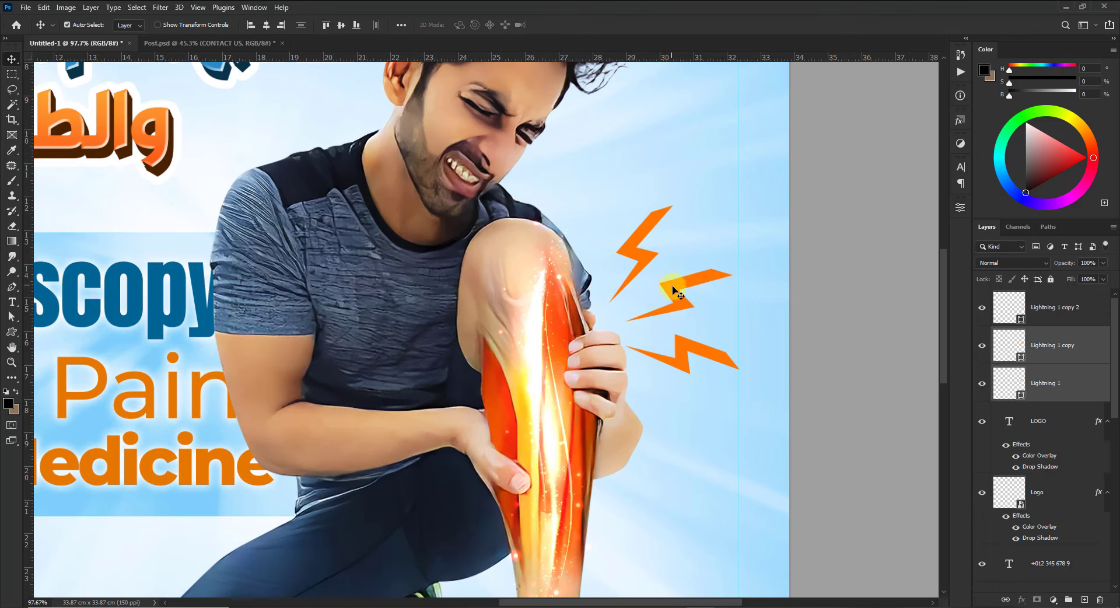
pyautogui.keyDown('shift'); pyautogui.click(690, 350); pyautogui.keyUp('shift')
pyautogui.hotkey('ctrl', 't')
pyautogui.moveTo(737, 211); pyautogui.dragTo(715, 221)
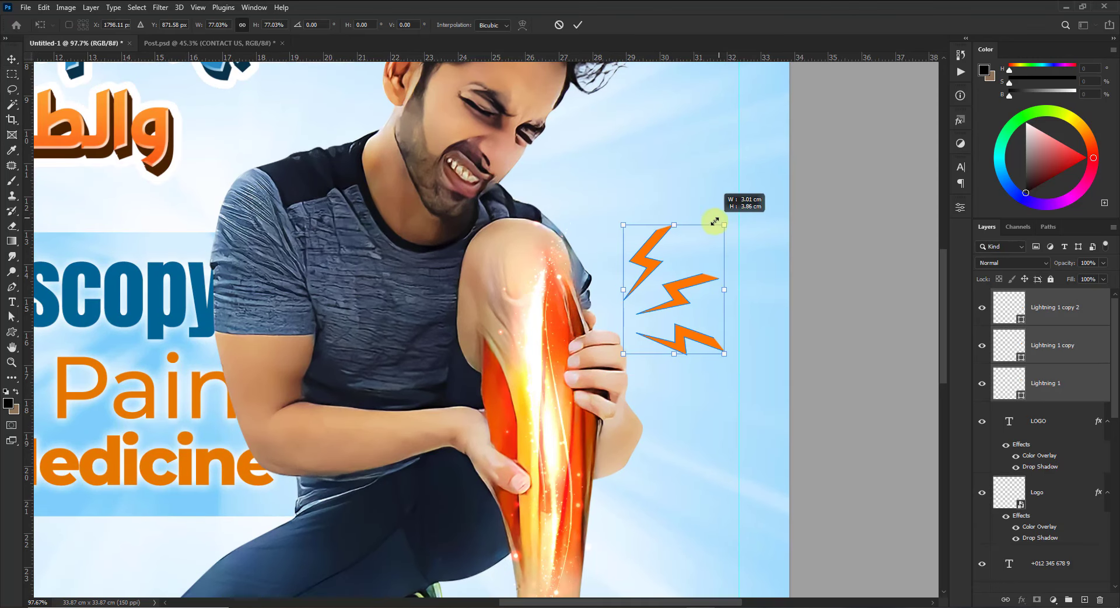
pyautogui.moveTo(700, 269); pyautogui.dragTo(695, 260)
pyautogui.moveTo(727, 362); pyautogui.dragTo(735, 356)
pyautogui.moveTo(683, 294); pyautogui.dragTo(672, 294)
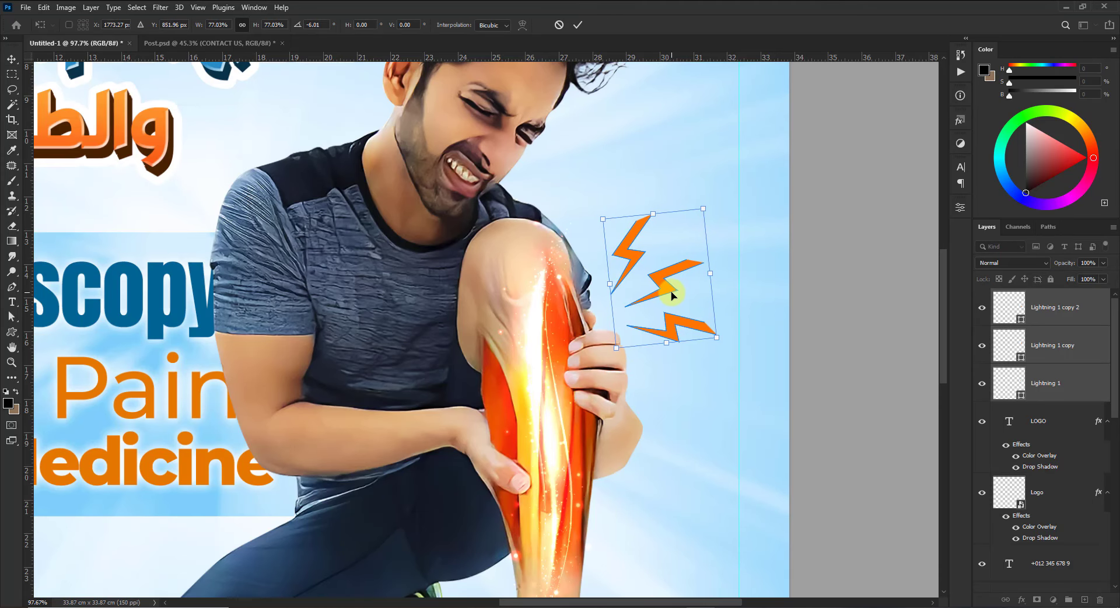
pyautogui.press('Return')
pyautogui.hotkey('ctrl', '0')
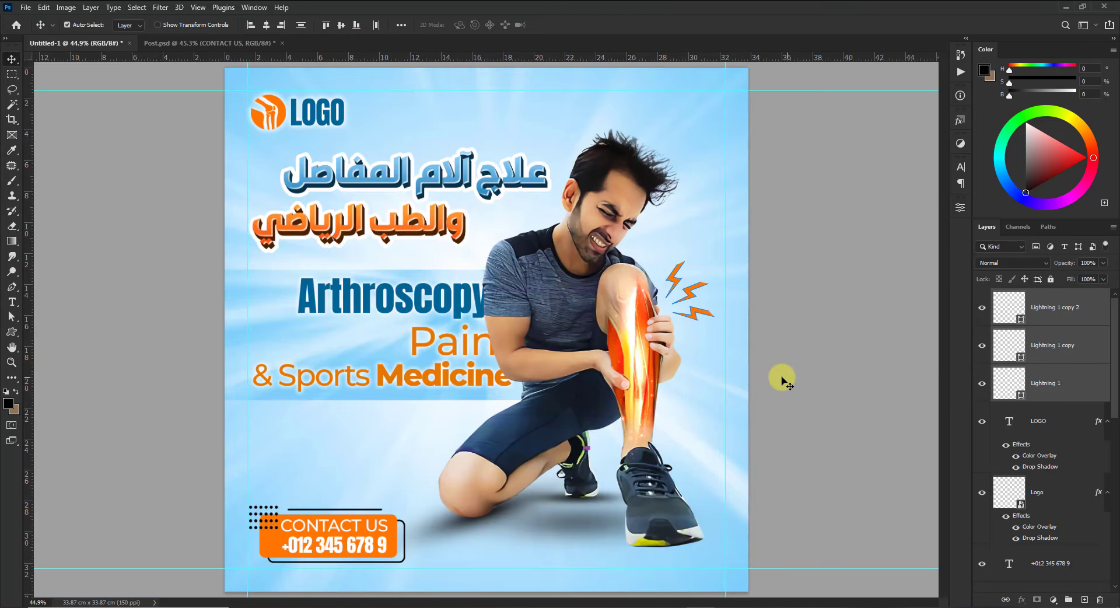
pyautogui.click(782, 383)
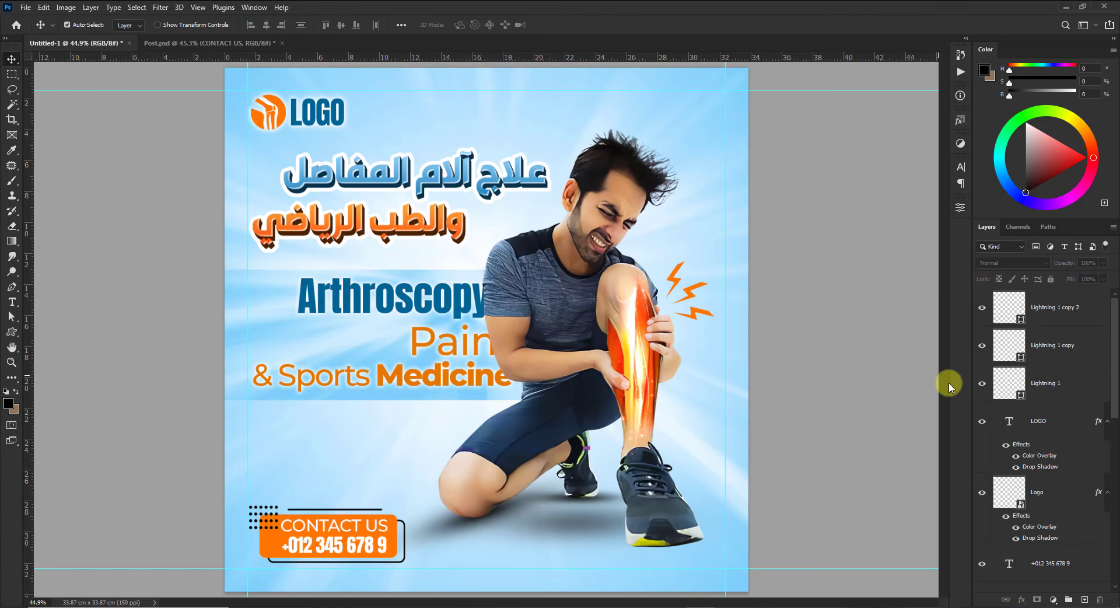
# Create a new layer and choose the 303 px hand-drawn outlined arrow brush
pyautogui.click(1084, 599)
pyautogui.click(11, 180)
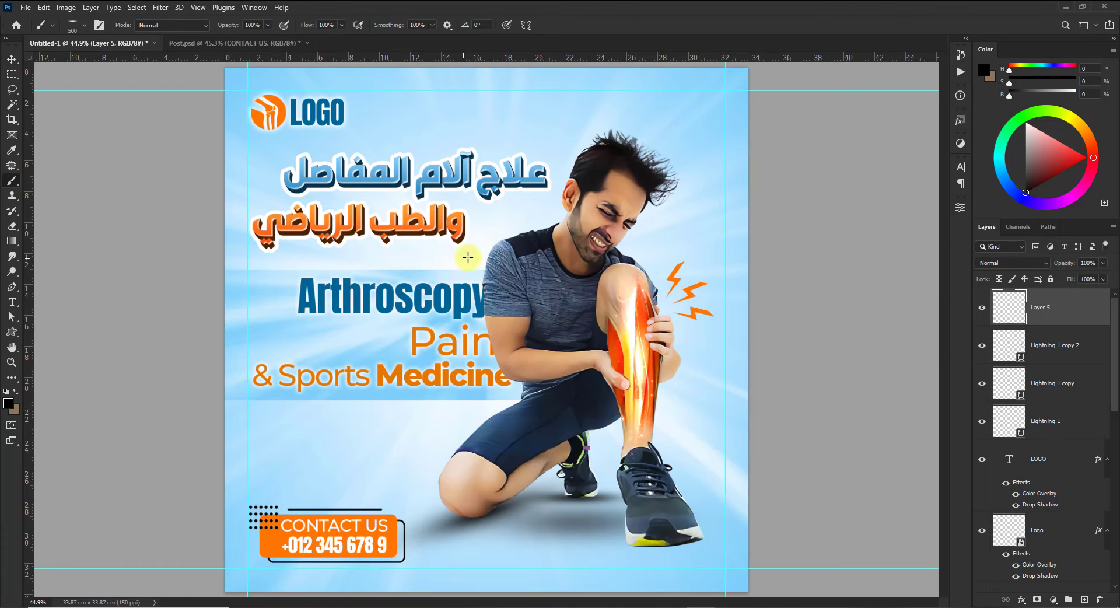
pyautogui.rightClick(481, 251)
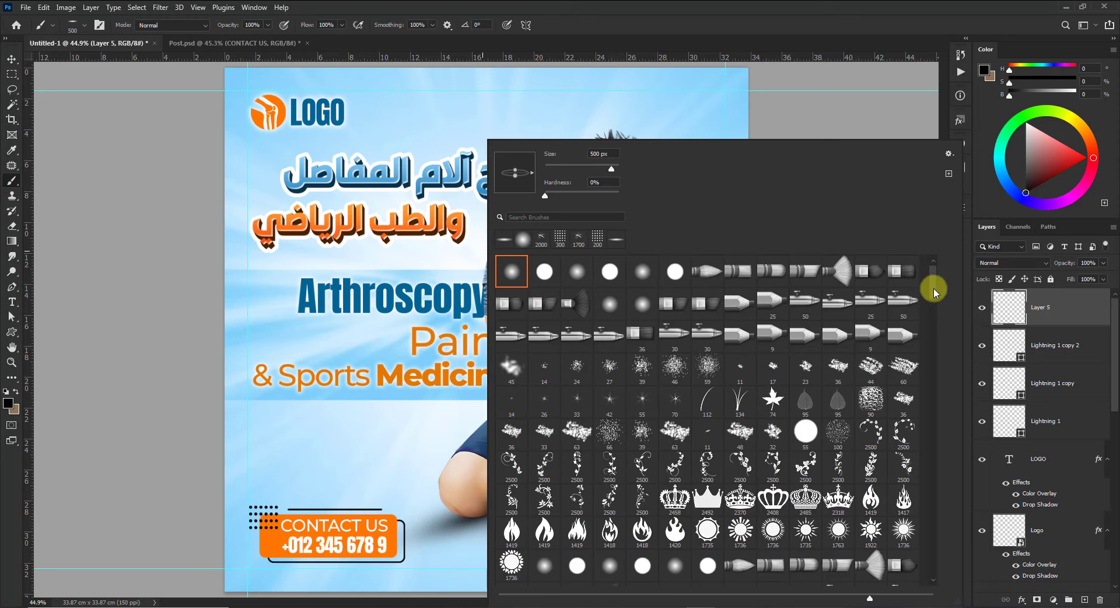
pyautogui.moveTo(934, 289); pyautogui.dragTo(940, 573)
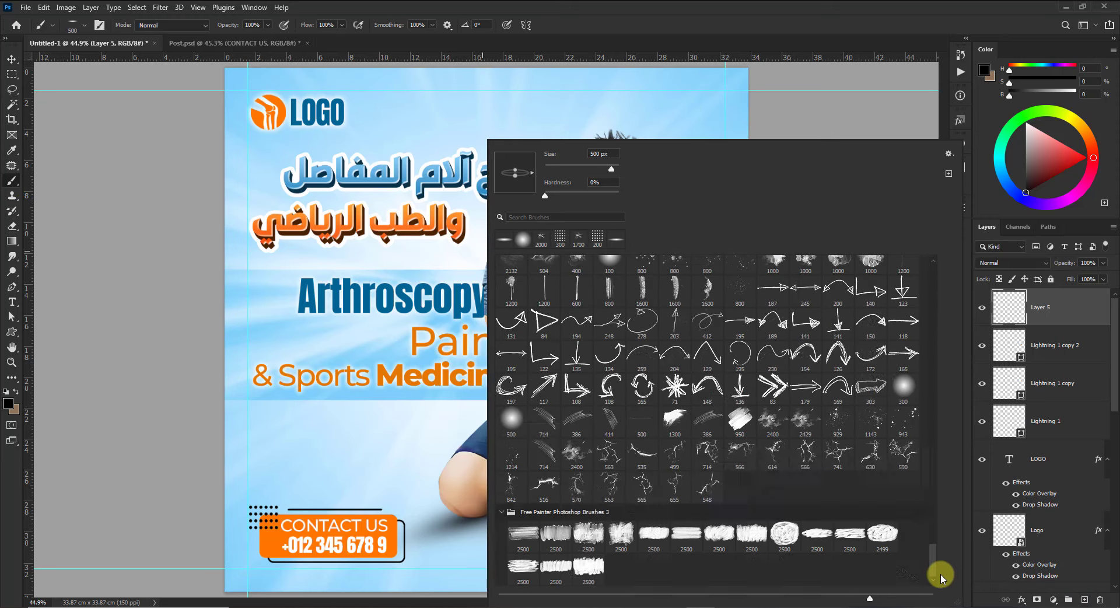
pyautogui.click(868, 386)
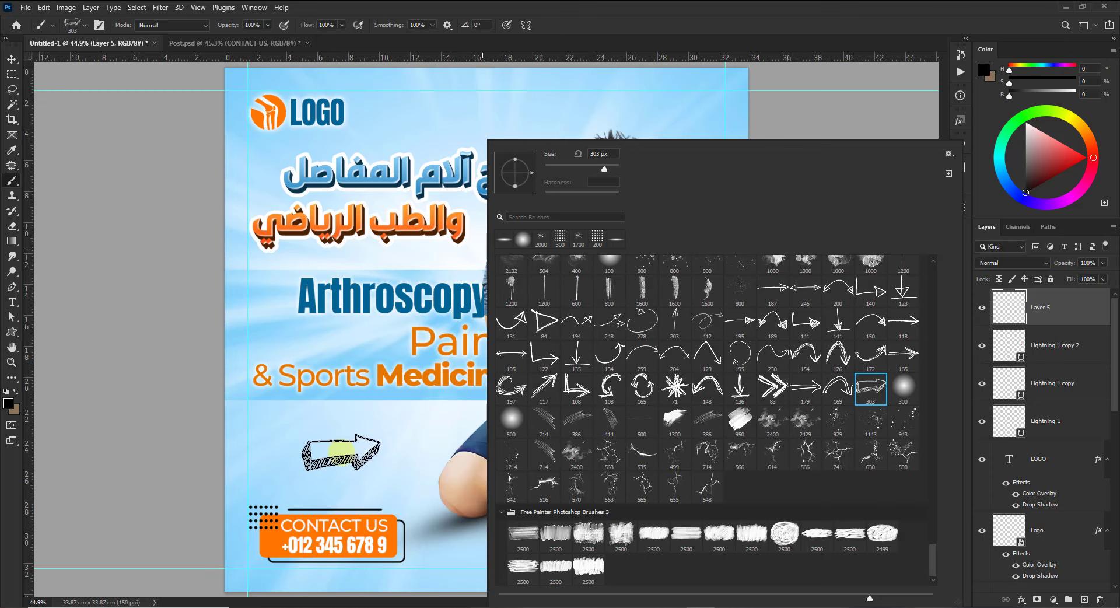
# Set the foreground color to the contact banner's orange and stamp one sketched arrow above the banner
pyautogui.click(8, 404)
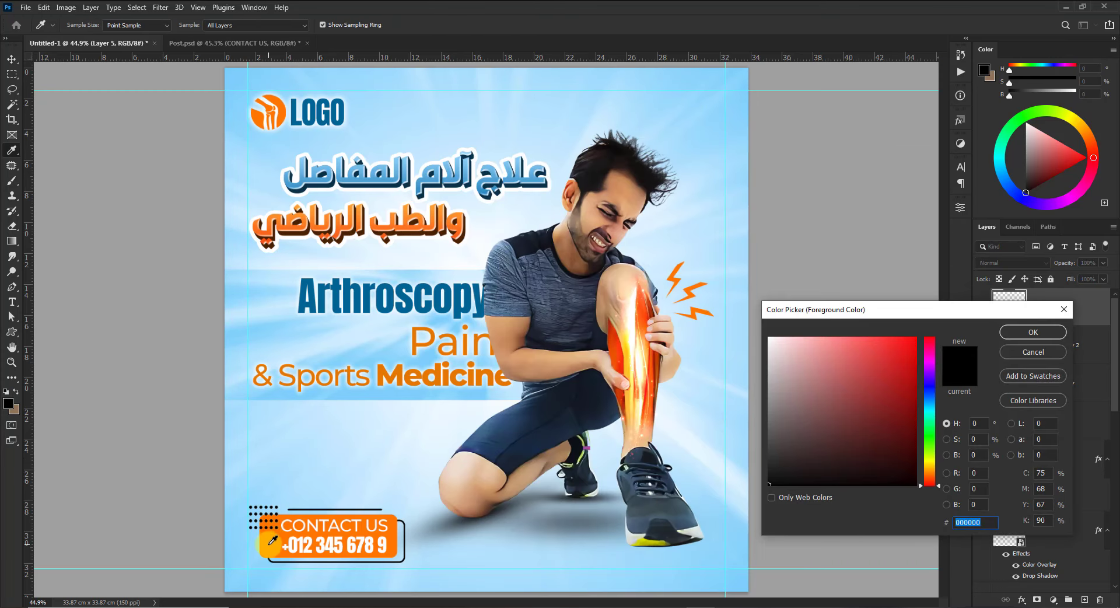
pyautogui.click(352, 525)
pyautogui.click(1018, 332)
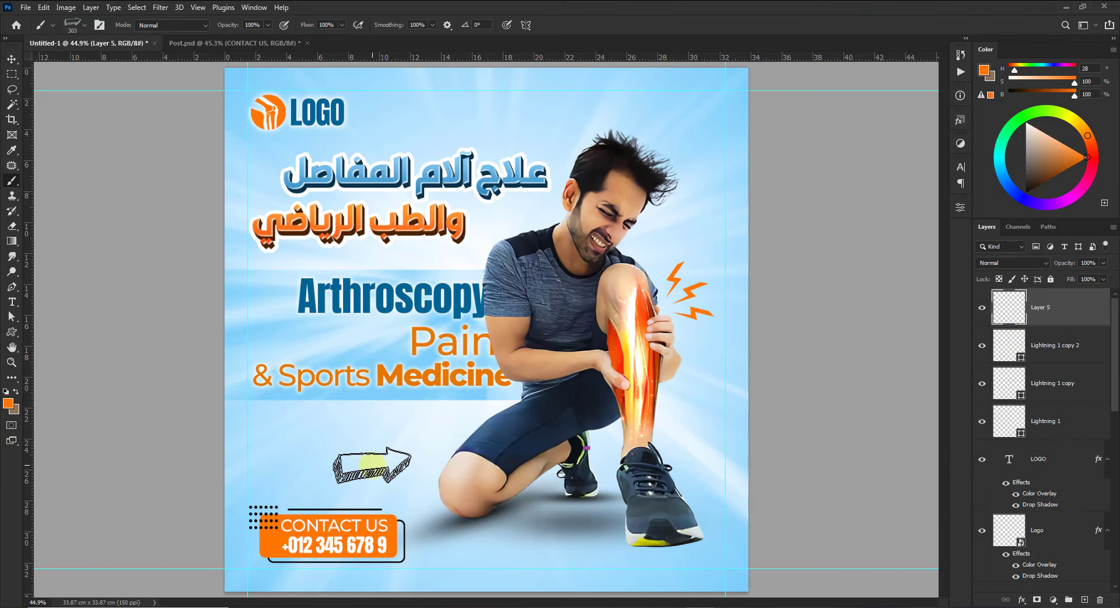
pyautogui.click(371, 465)
# Flip the arrow vertically, scale it to about 77%, and rotate it about 123° so it points down at the contact banner
pyautogui.press('v')
pyautogui.hotkey('ctrl', 't')
pyautogui.rightClick(400, 470)
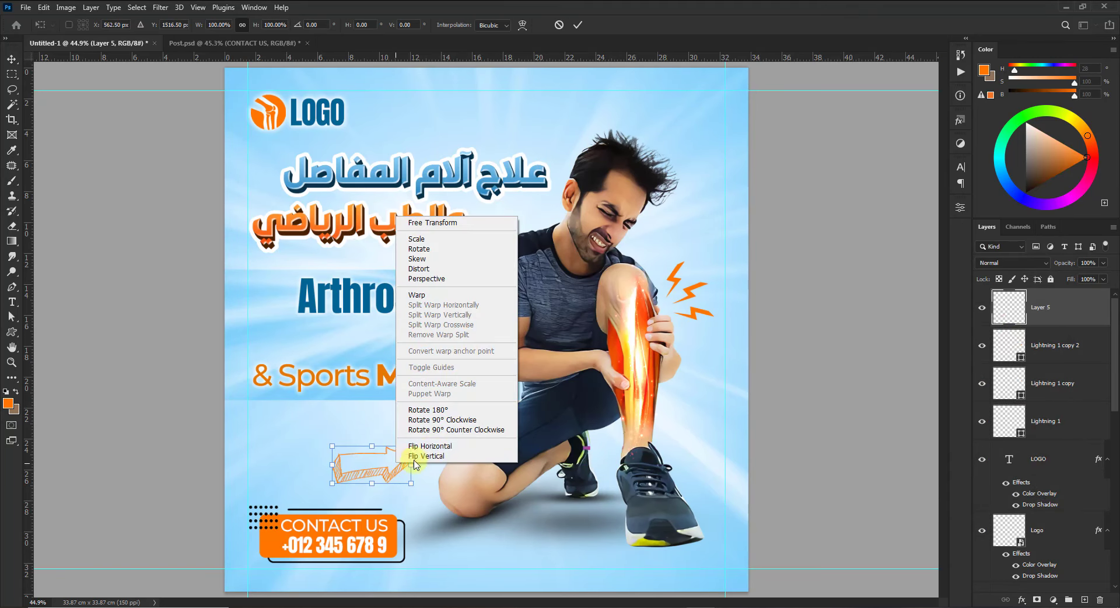
pyautogui.click(435, 452)
pyautogui.moveTo(421, 494); pyautogui.dragTo(386, 461)
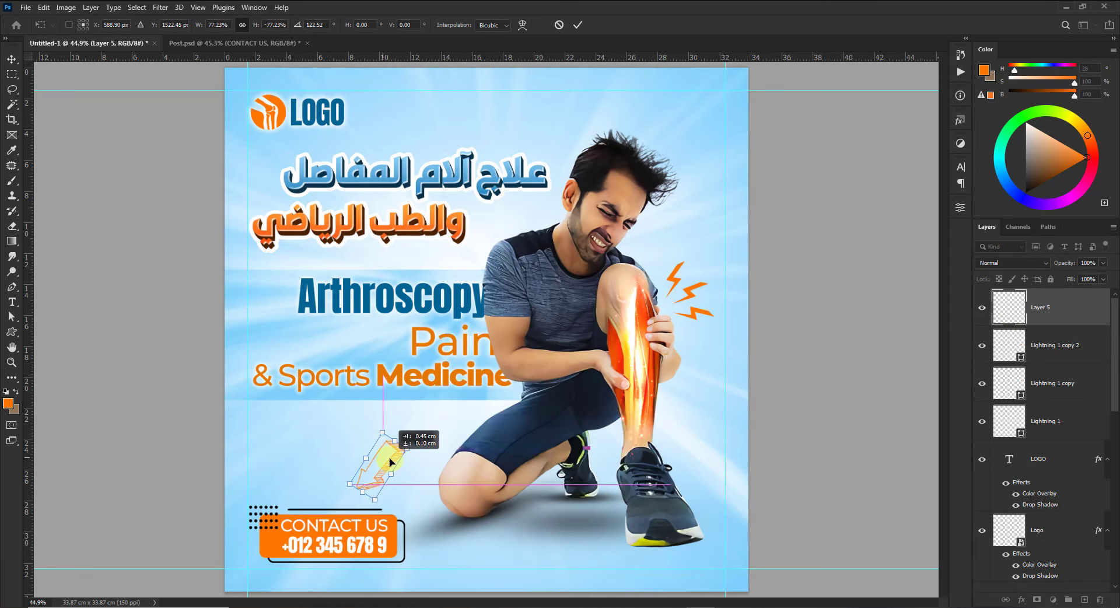
pyautogui.press('Return')
# Give the sketched arrow a blue Color Overlay at 100% opacity and deselect the layer
pyautogui.scroll(3, 307, 543)
pyautogui.scroll(3, 308, 542)
pyautogui.click(1021, 599)
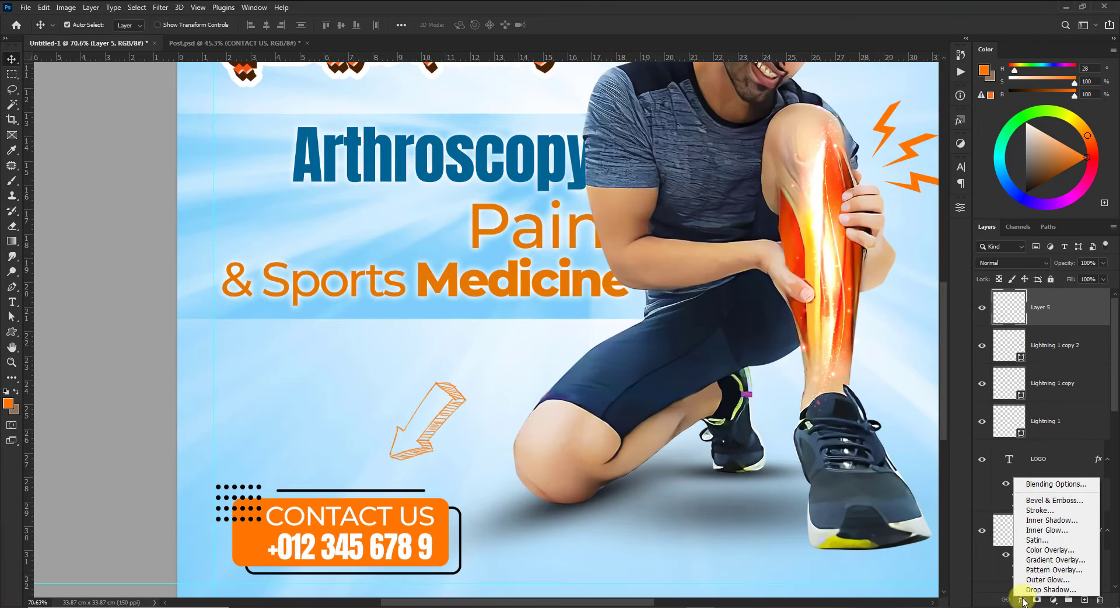
pyautogui.click(1044, 549)
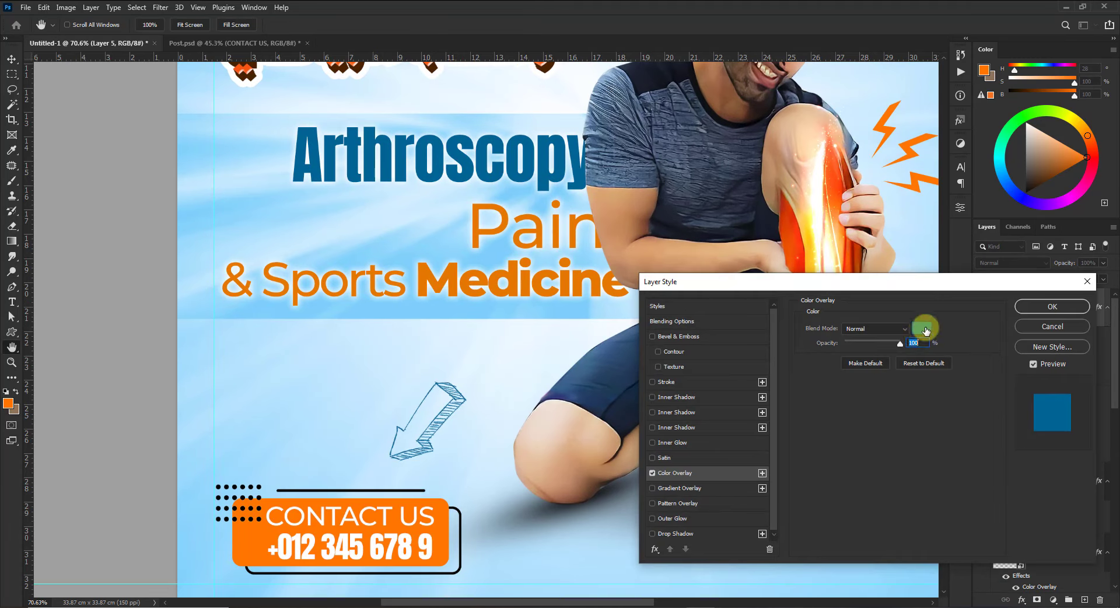
pyautogui.click(921, 333)
pyautogui.click(1017, 336)
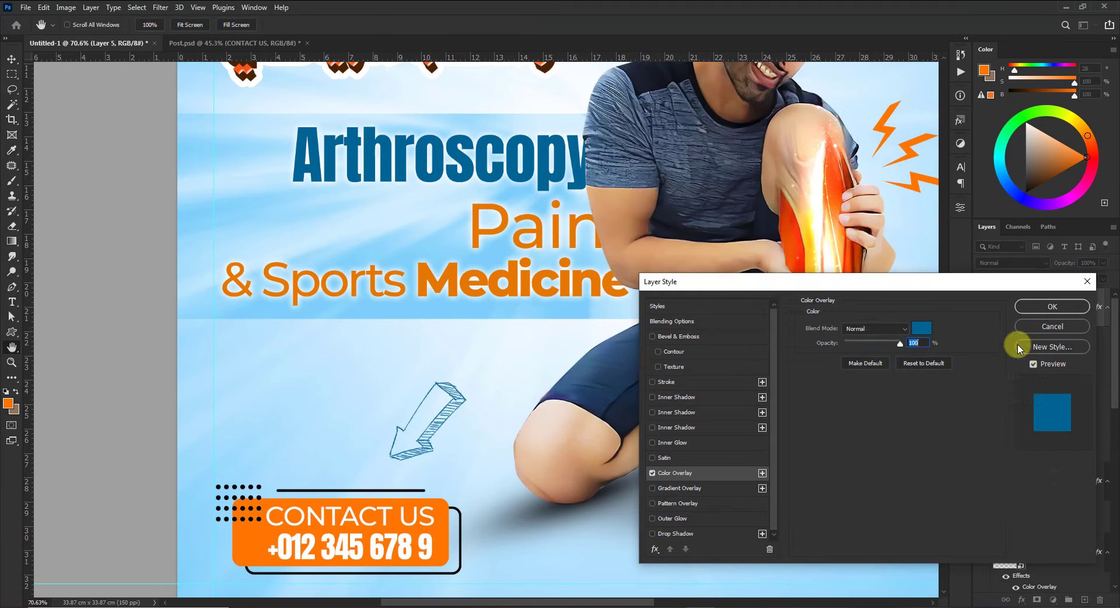
pyautogui.click(1026, 305)
pyautogui.hotkey('ctrl', '0')
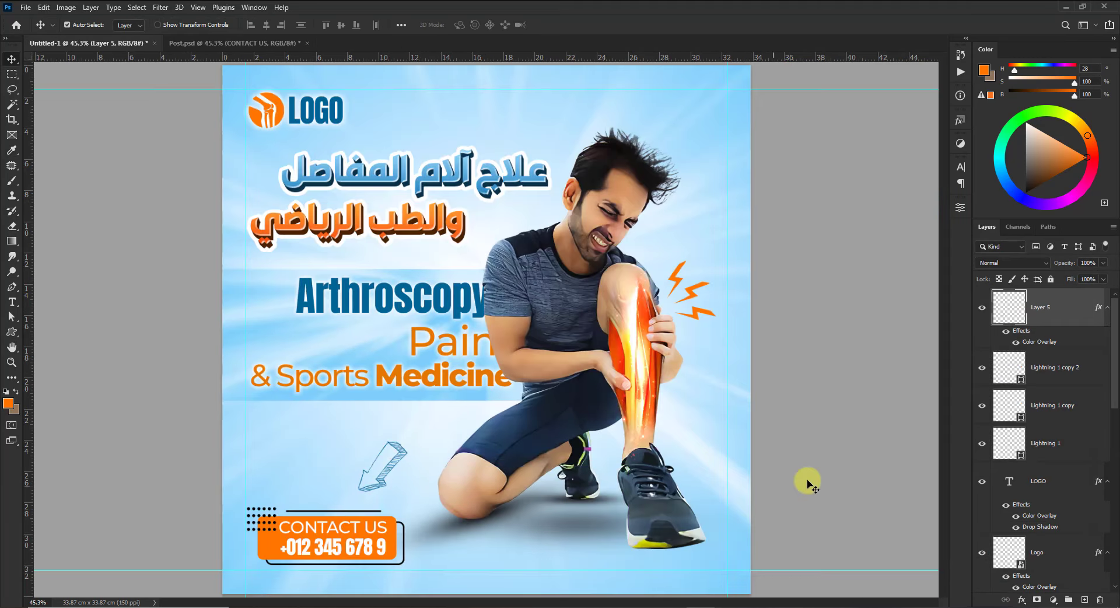
pyautogui.click(793, 479)
# On a new layer, stamp an orange dot grid over the man's hair with the square dot-pattern brush at 300 px
pyautogui.click(1083, 599)
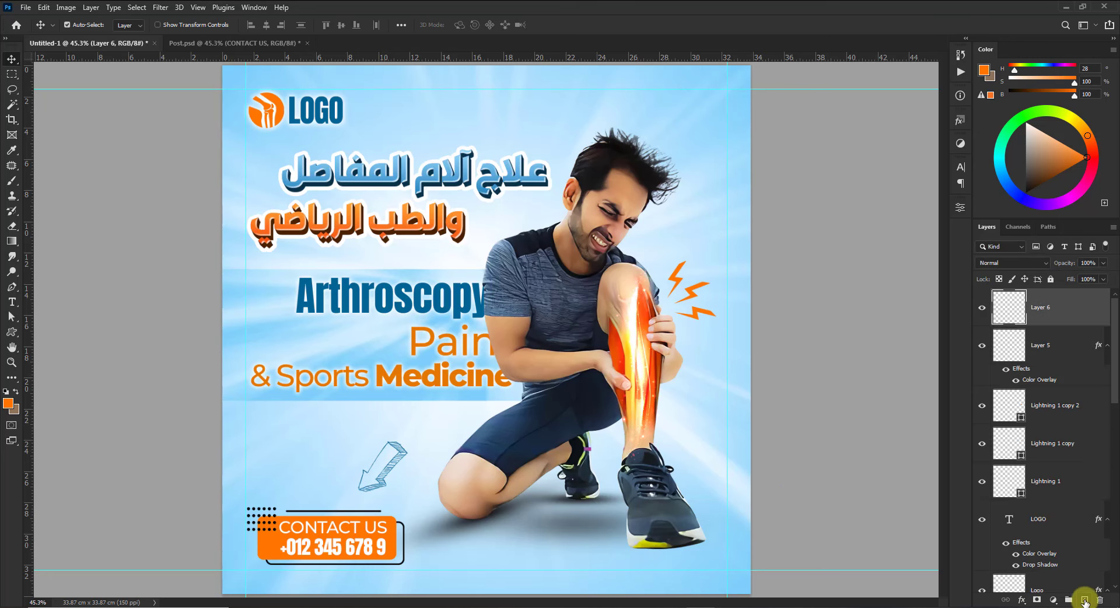
pyautogui.click(12, 180)
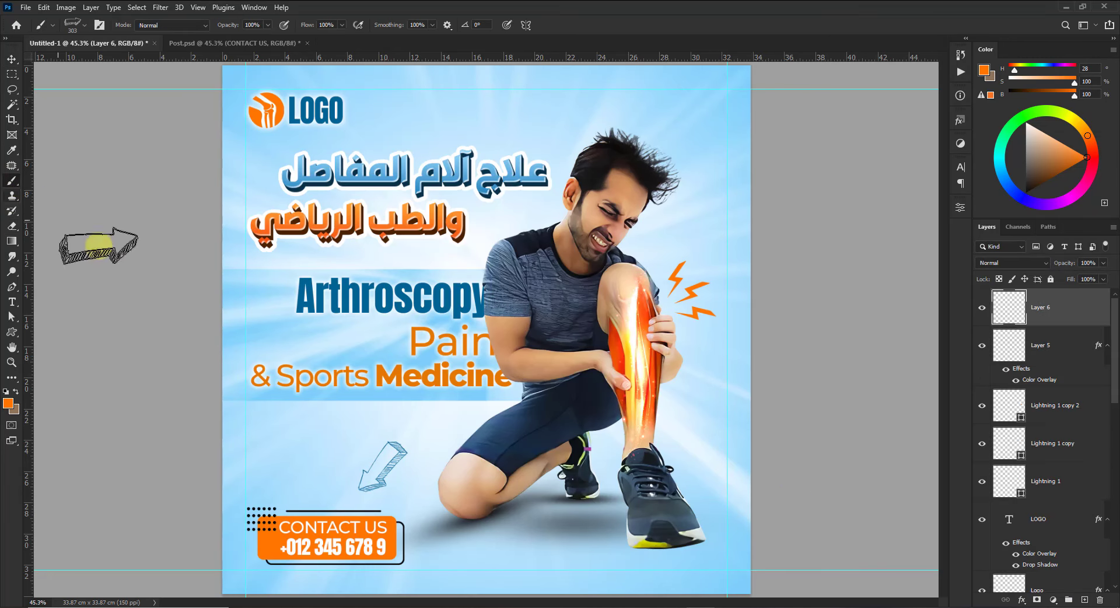
pyautogui.rightClick(488, 312)
pyautogui.moveTo(866, 546)
pyautogui.mouseDown()
pyautogui.moveTo(852, 289)
pyautogui.moveTo(858, 327)
pyautogui.mouseUp()
pyautogui.click(826, 456)
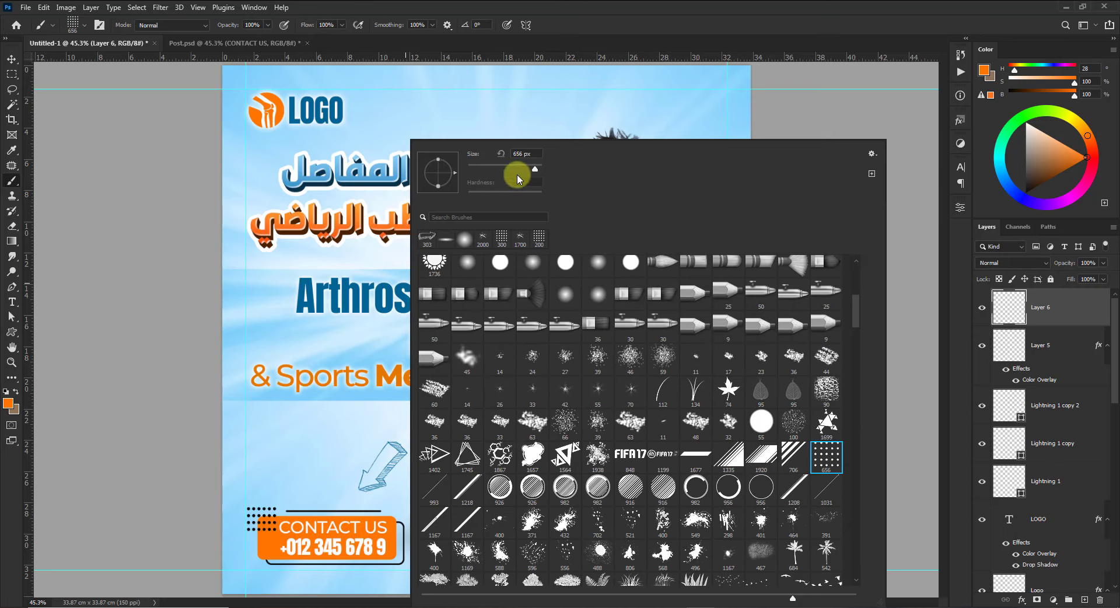
pyautogui.press('Return')
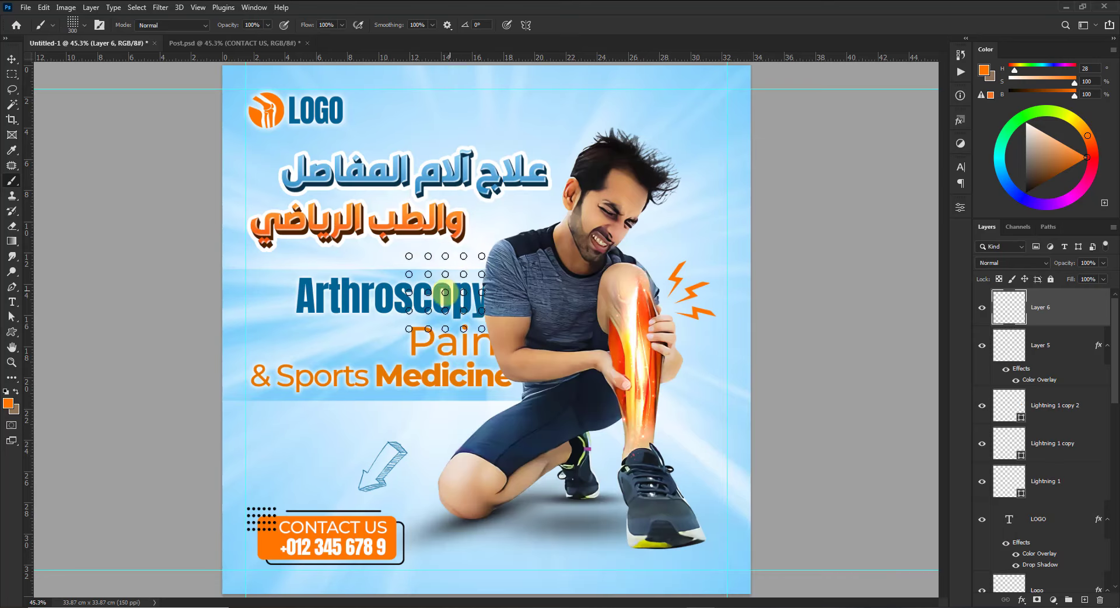
pyautogui.click(677, 137)
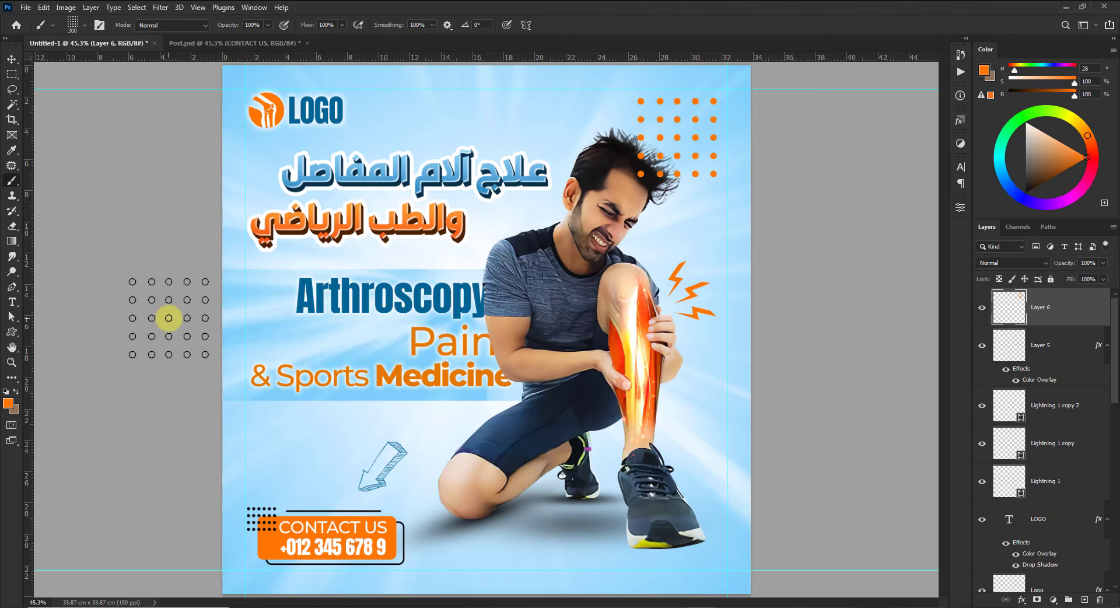
# Select and delete the lower two rows of the orange dot grid, and clear the selection
pyautogui.click(12, 74)
pyautogui.moveTo(613, 202); pyautogui.dragTo(752, 145)
pyautogui.click(754, 144)
pyautogui.press('v')
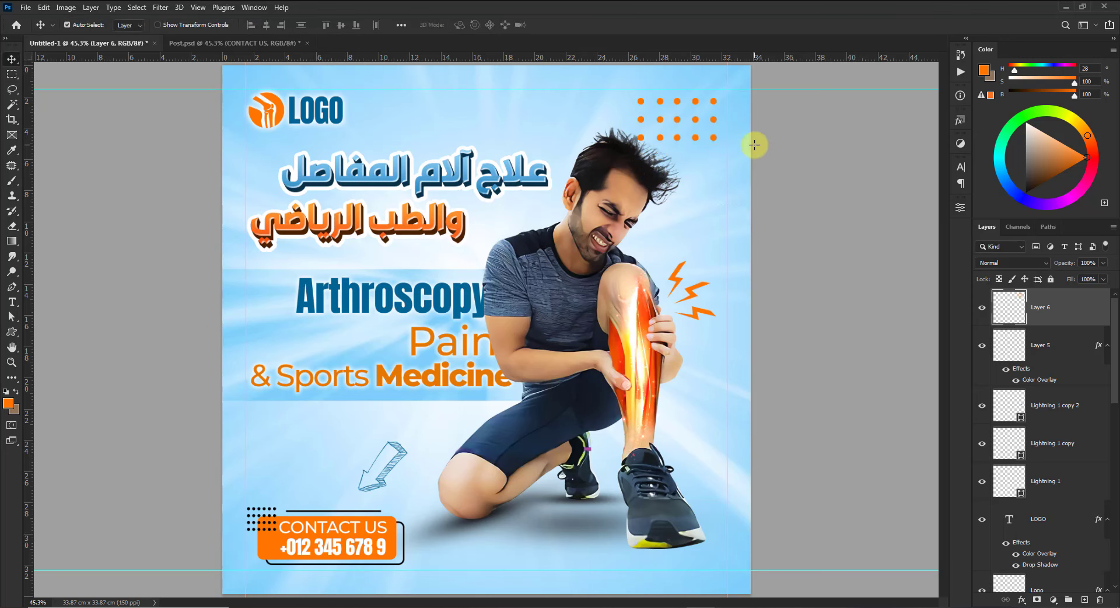
# Rotate the dot grid -90°, scale it to about 67%, and place it near the canvas's upper-right corner guides
pyautogui.hotkey('ctrl', 't')
pyautogui.moveTo(638, 142); pyautogui.dragTo(723, 76)
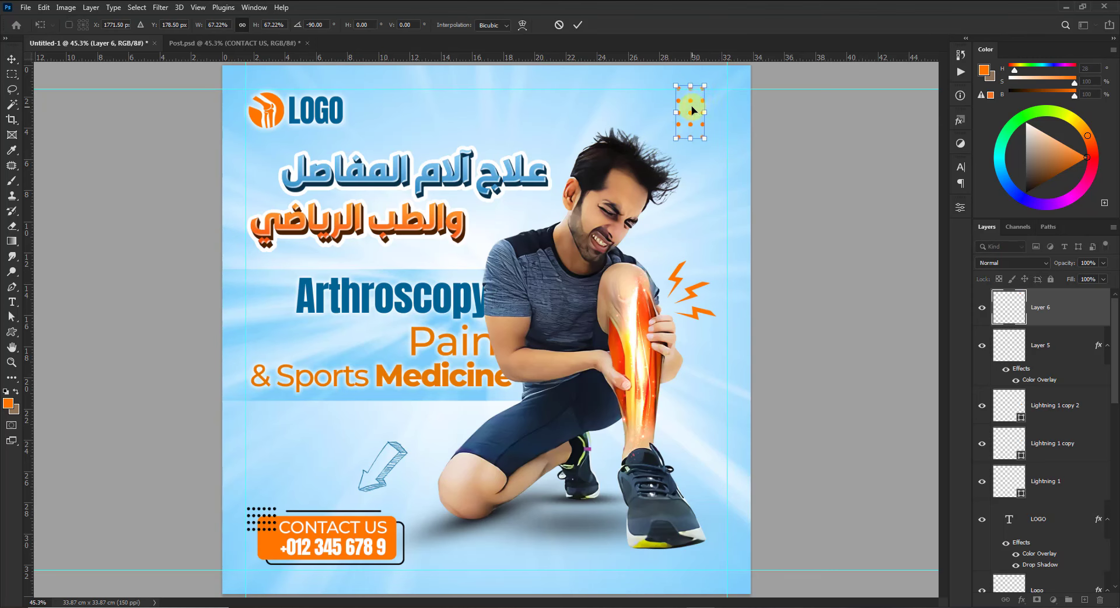
pyautogui.moveTo(692, 111); pyautogui.dragTo(704, 127)
pyautogui.press('Return')
# Apply a white Color Overlay to the dot grid with CMYK values 0, 0, 0, 0, and deselect it
pyautogui.click(1021, 600)
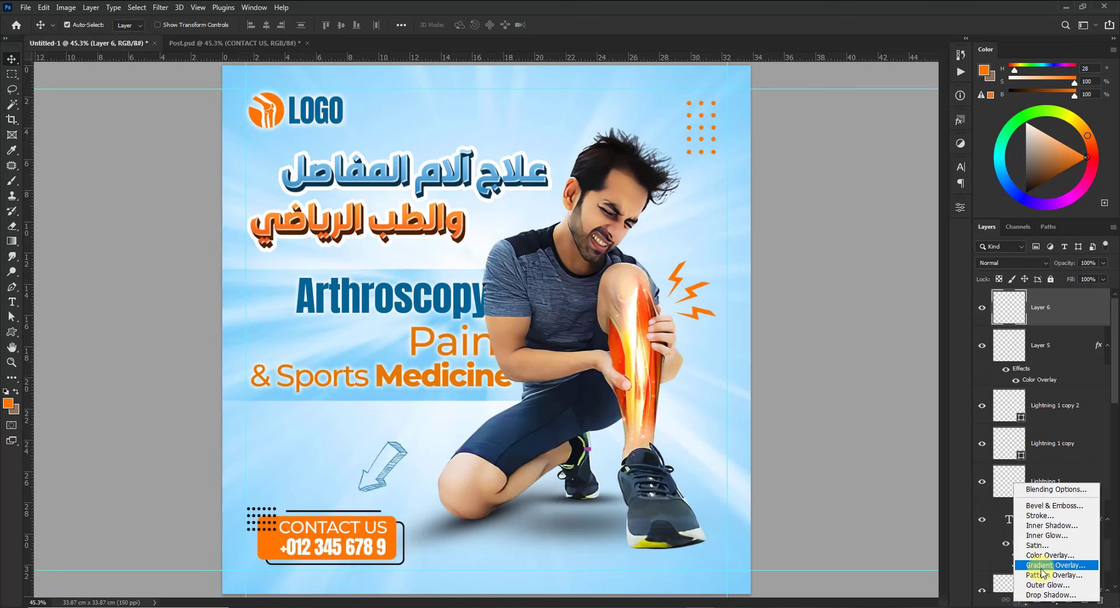
pyautogui.click(1025, 547)
pyautogui.click(917, 327)
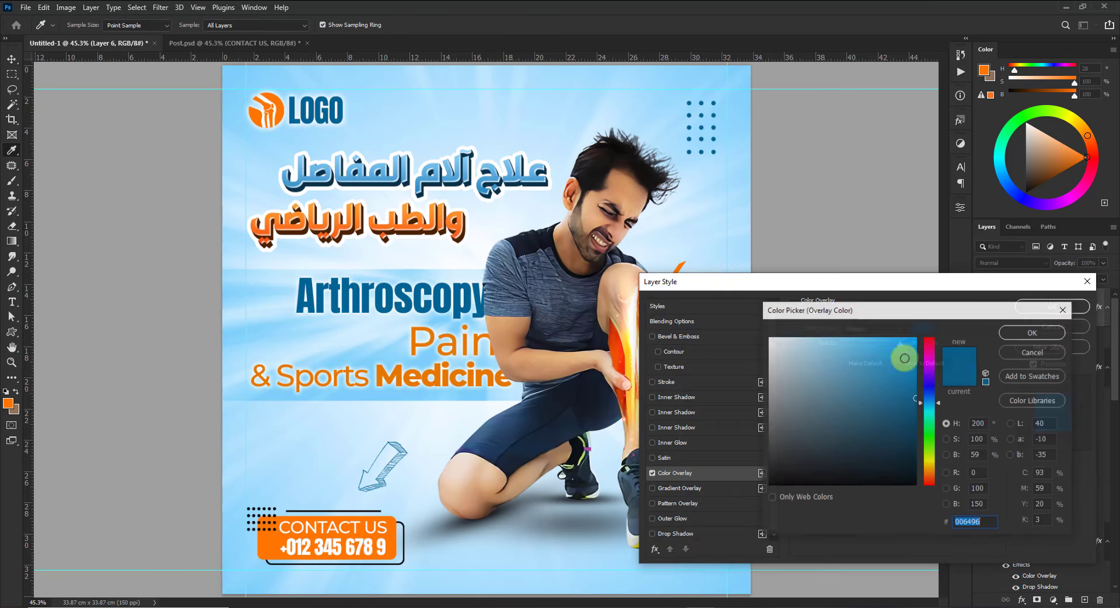
pyautogui.doubleClick(1045, 472)
pyautogui.write('0')
pyautogui.press('Tab')
pyautogui.write('0')
pyautogui.press('Tab')
pyautogui.write('0')
pyautogui.press('Tab')
pyautogui.write('0')
pyautogui.press('Return')
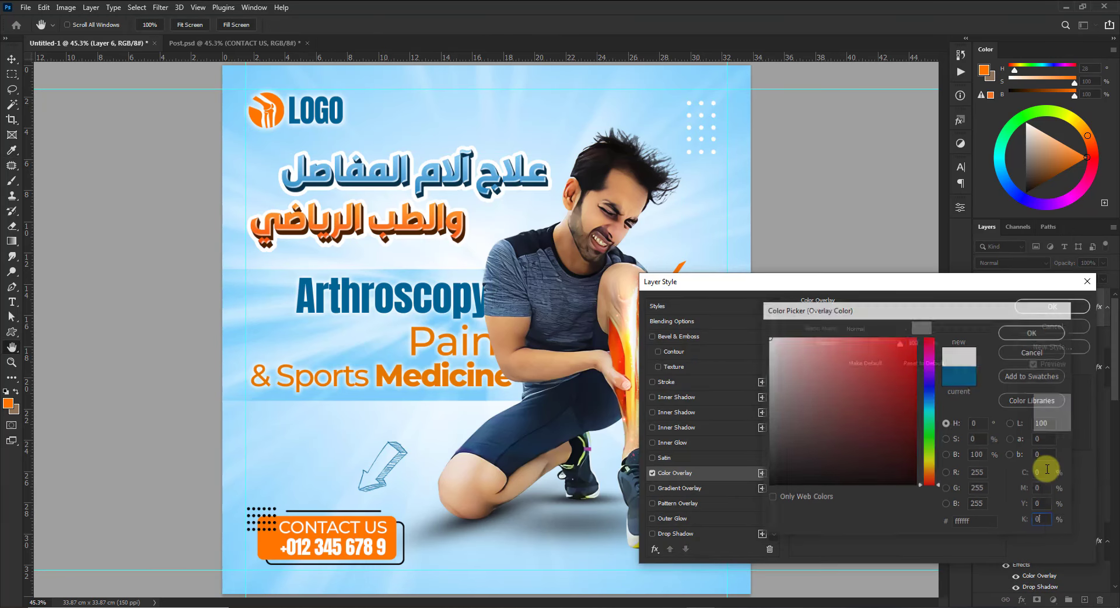
pyautogui.press('Return')
pyautogui.click(814, 424)
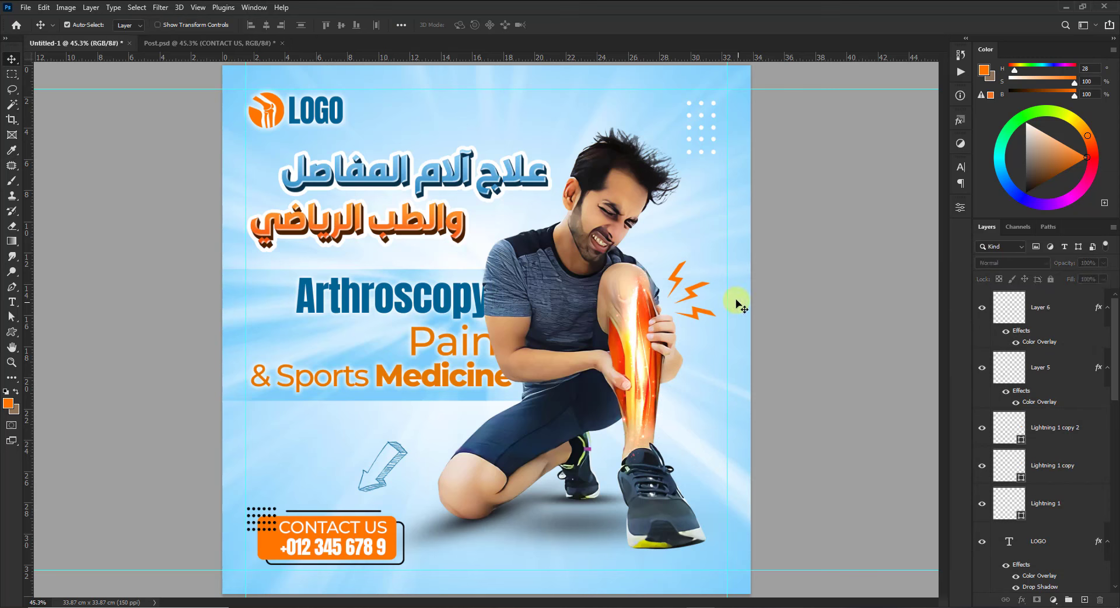
# Duplicate the white dot grid, rotate the copy 90°, scale it to about 94%, and place it just before the word "Pain"
pyautogui.click(704, 121)
pyautogui.moveTo(702, 115); pyautogui.dragTo(329, 336)
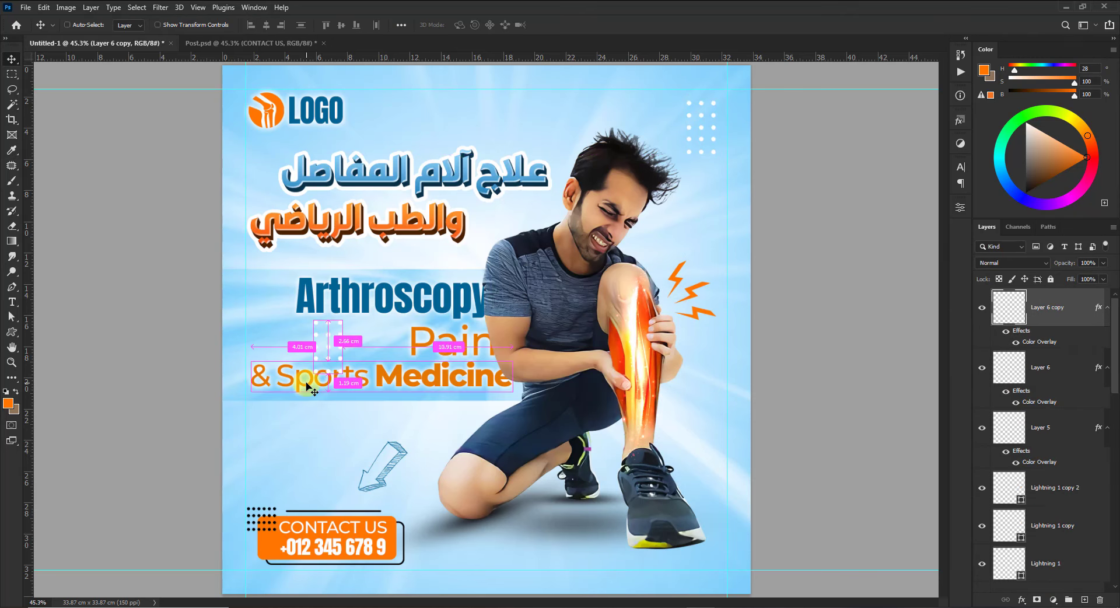
pyautogui.hotkey('ctrl', 't')
pyautogui.scroll(5, 306, 388)
pyautogui.moveTo(382, 275); pyautogui.dragTo(385, 359)
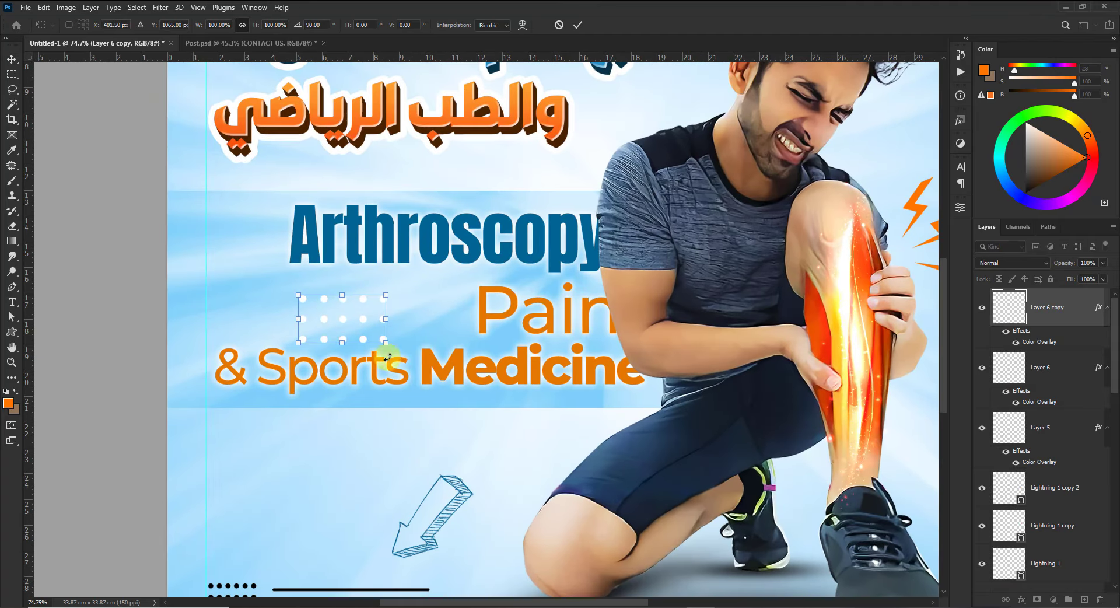
pyautogui.moveTo(367, 323); pyautogui.dragTo(445, 313)
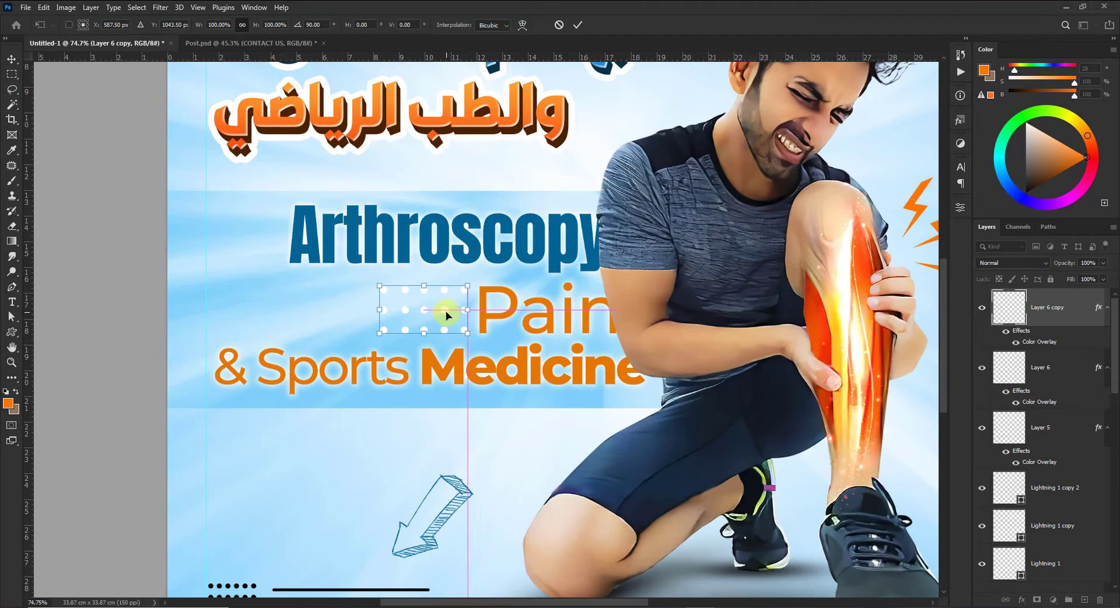
pyautogui.scroll(5, 445, 312)
pyautogui.moveTo(510, 274)
pyautogui.mouseDown()
pyautogui.moveTo(507, 257)
pyautogui.moveTo(506, 273)
pyautogui.mouseUp()
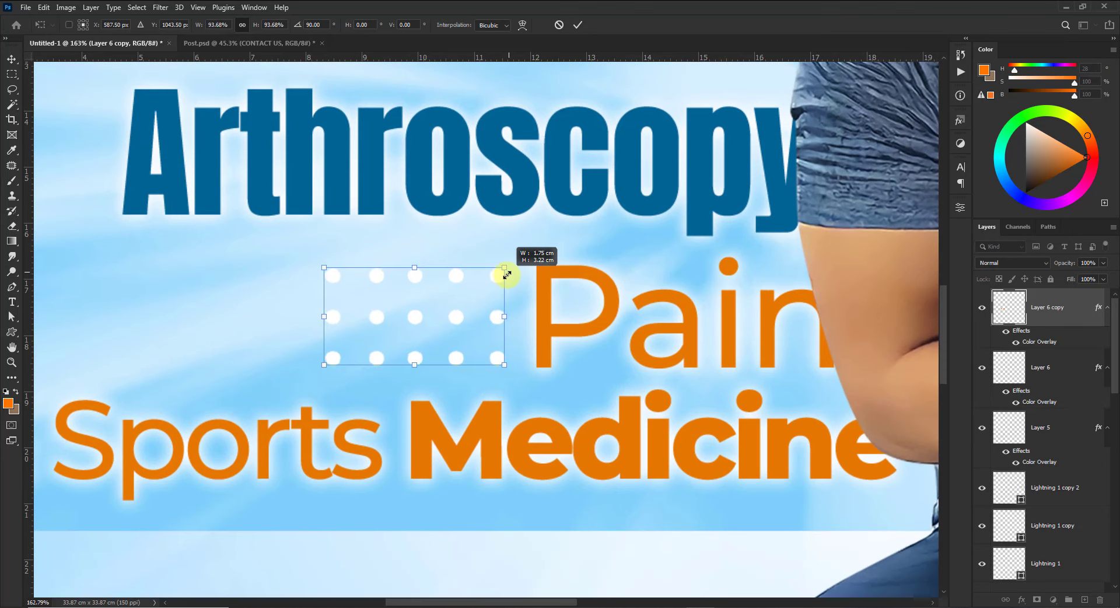
pyautogui.press('Return')
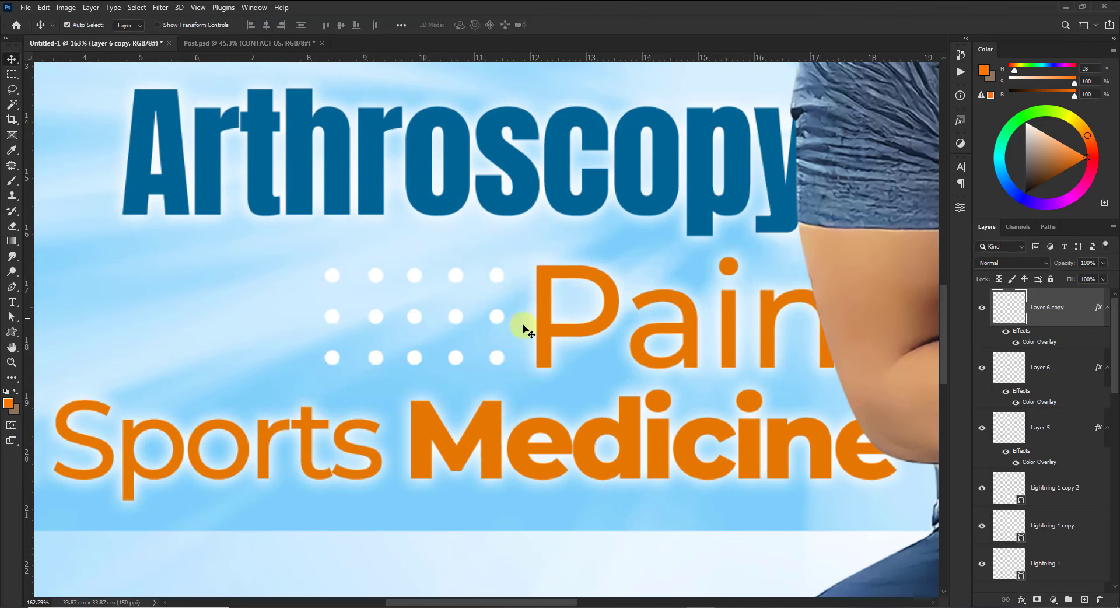
# Change the copied dot grid's Color Overlay to the dark blue sampled from the "Arthroscopy" text
pyautogui.doubleClick(1041, 345)
pyautogui.click(920, 323)
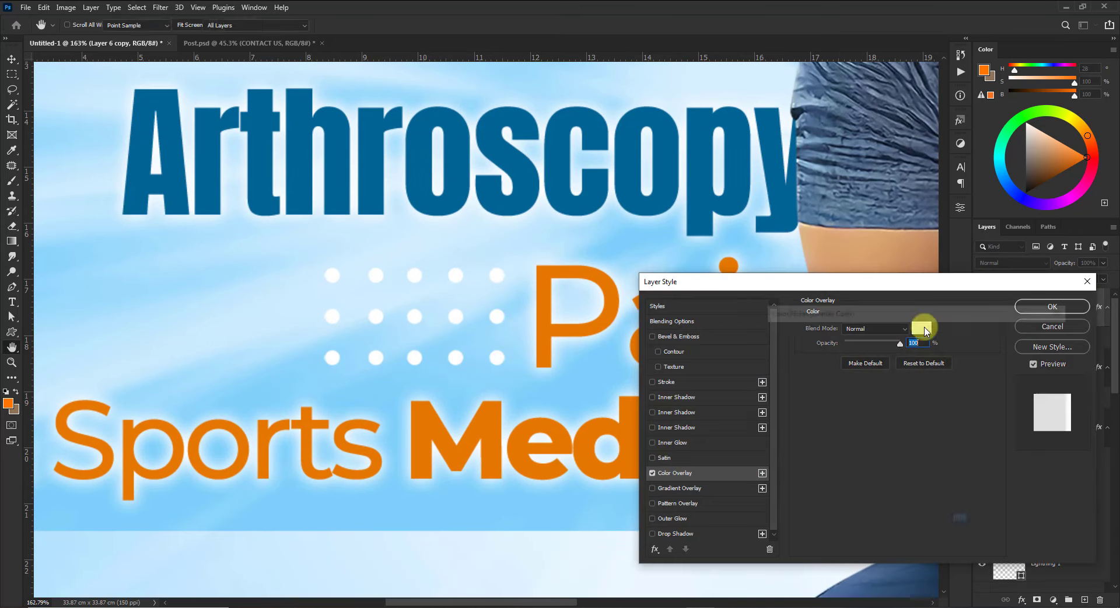
pyautogui.click(519, 190)
pyautogui.click(1021, 331)
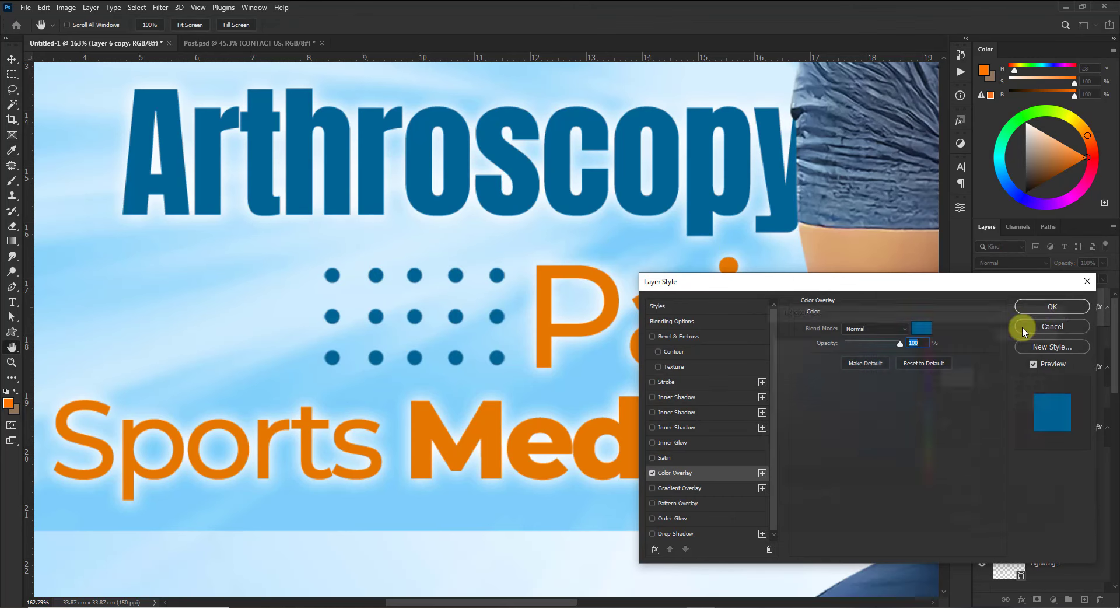
pyautogui.click(1016, 314)
# Duplicate the blue dot grid alongside itself to extend the dot row away from "Pain", and deselect it
pyautogui.click(457, 320)
pyautogui.moveTo(293, 315); pyautogui.dragTo(253, 309)
pyautogui.hotkey('ctrl', '0')
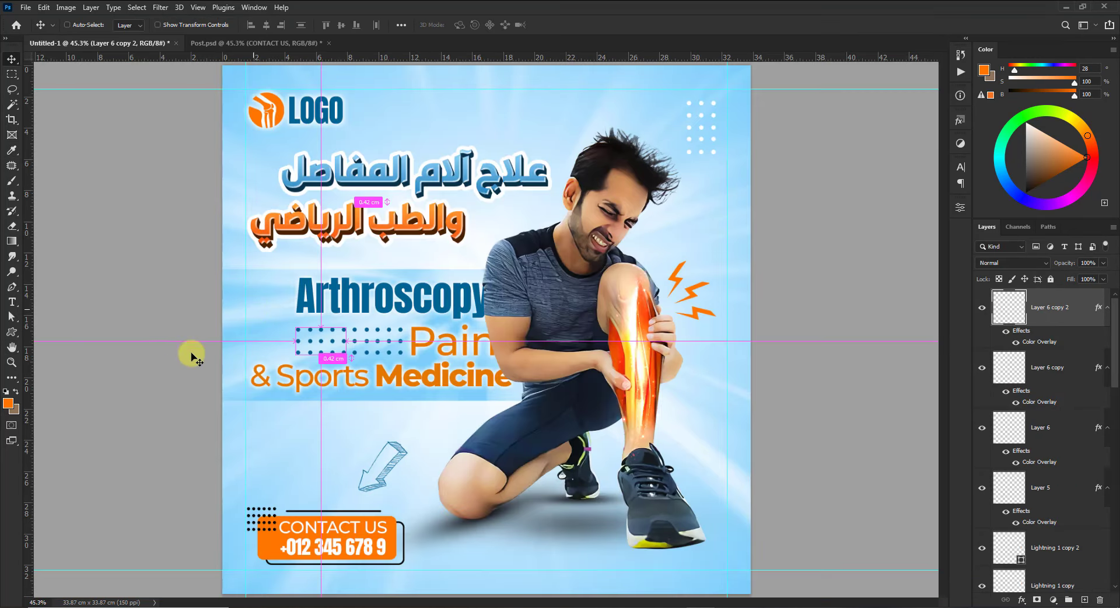
pyautogui.keyDown('ctrl'); pyautogui.click(194, 378); pyautogui.keyUp('ctrl')
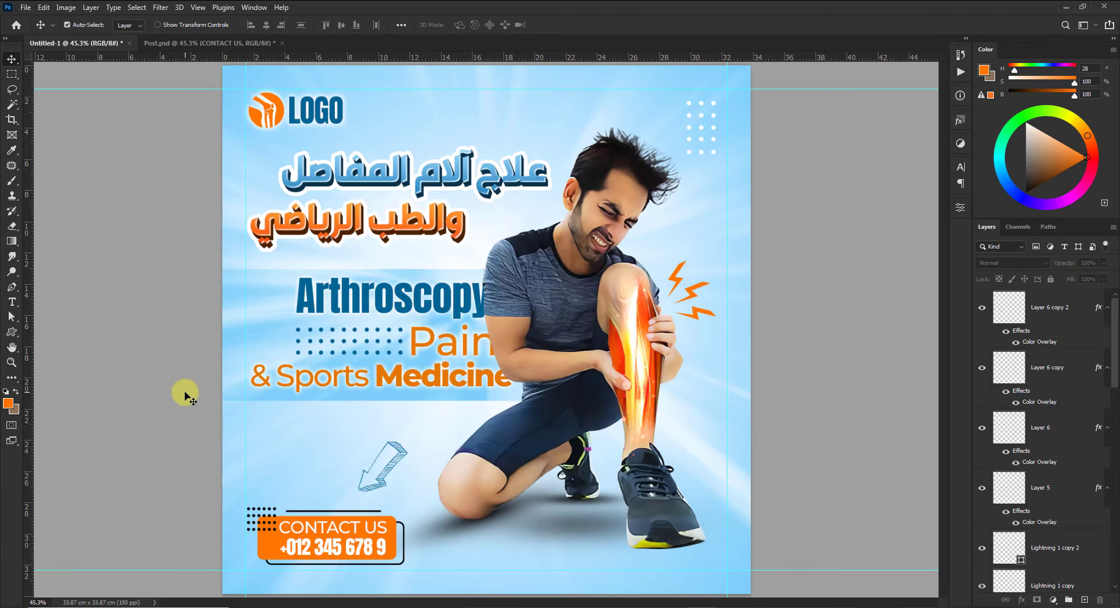
# Show the finished post in full-screen mode on a black background and hide the guides
pyautogui.press('f')
pyautogui.press('f')
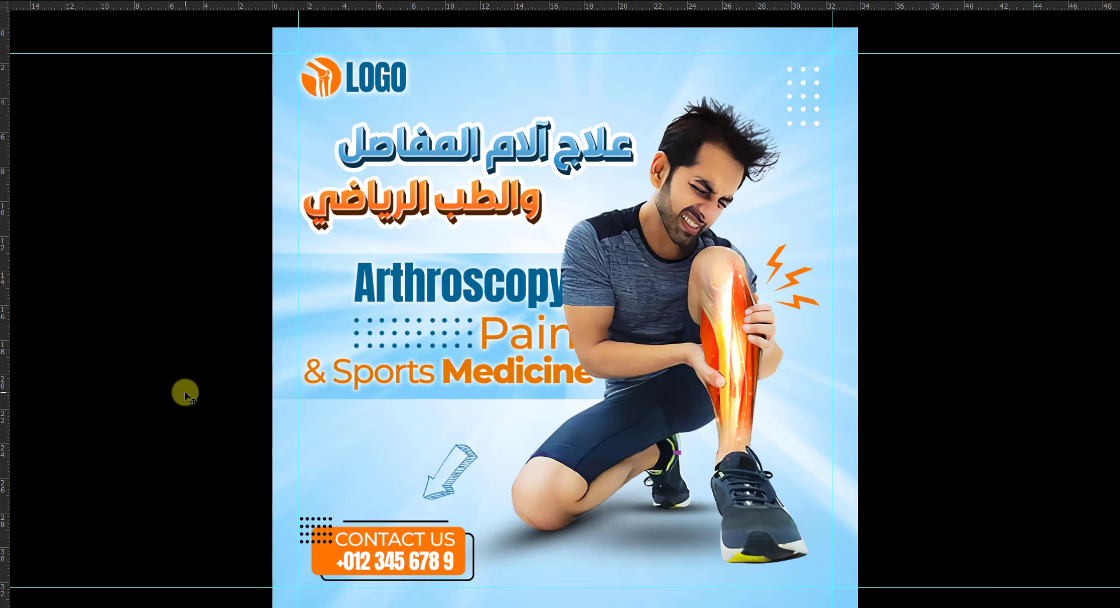
pyautogui.hotkey('ctrl', ';')
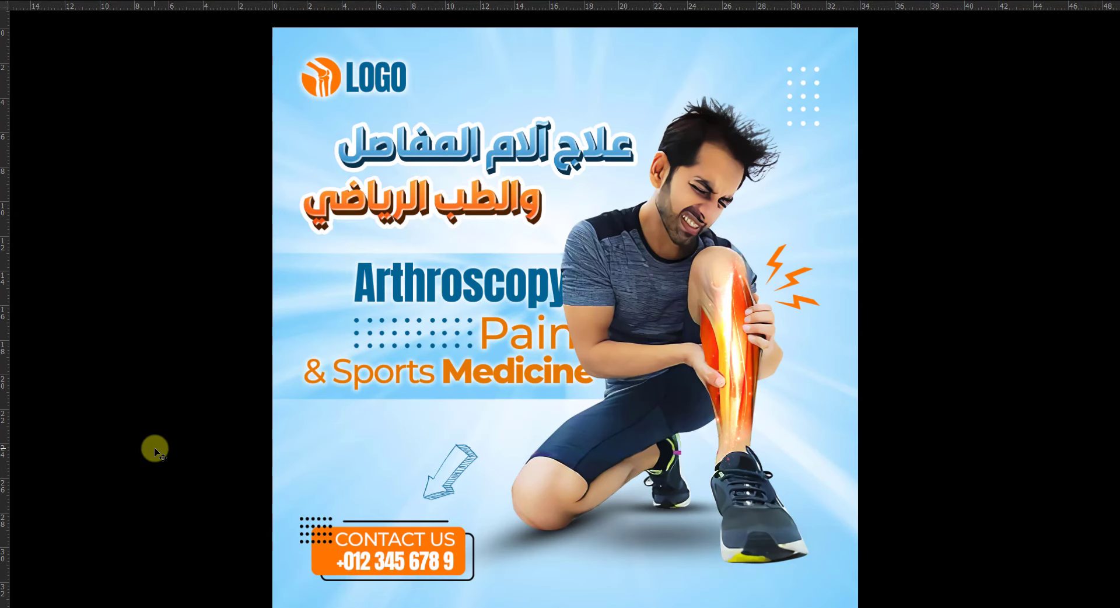